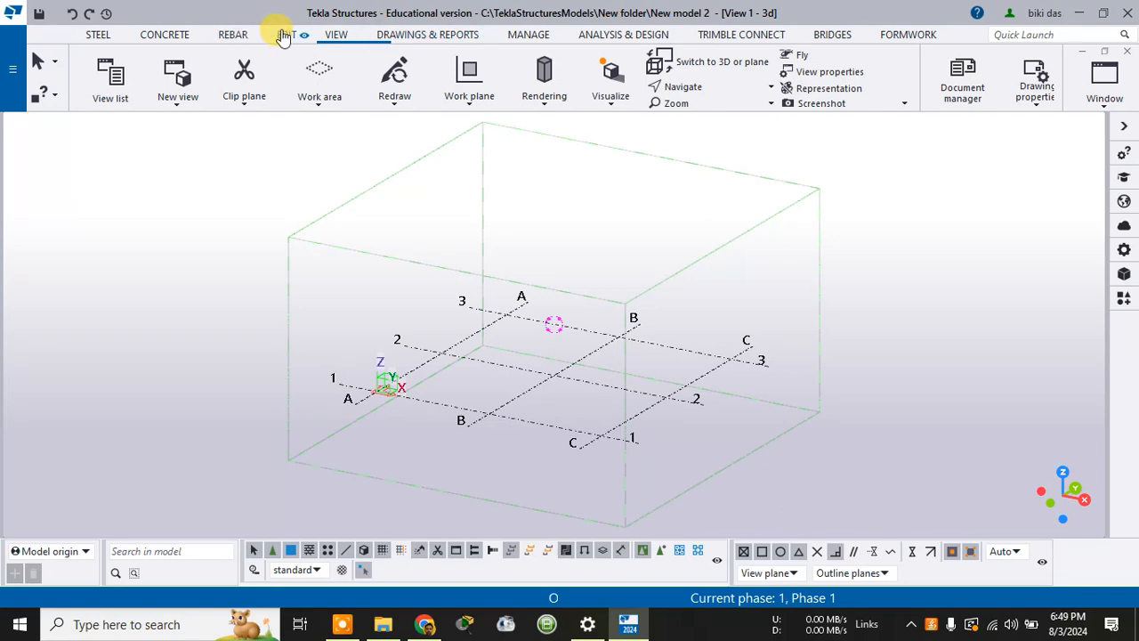
click(284, 34)
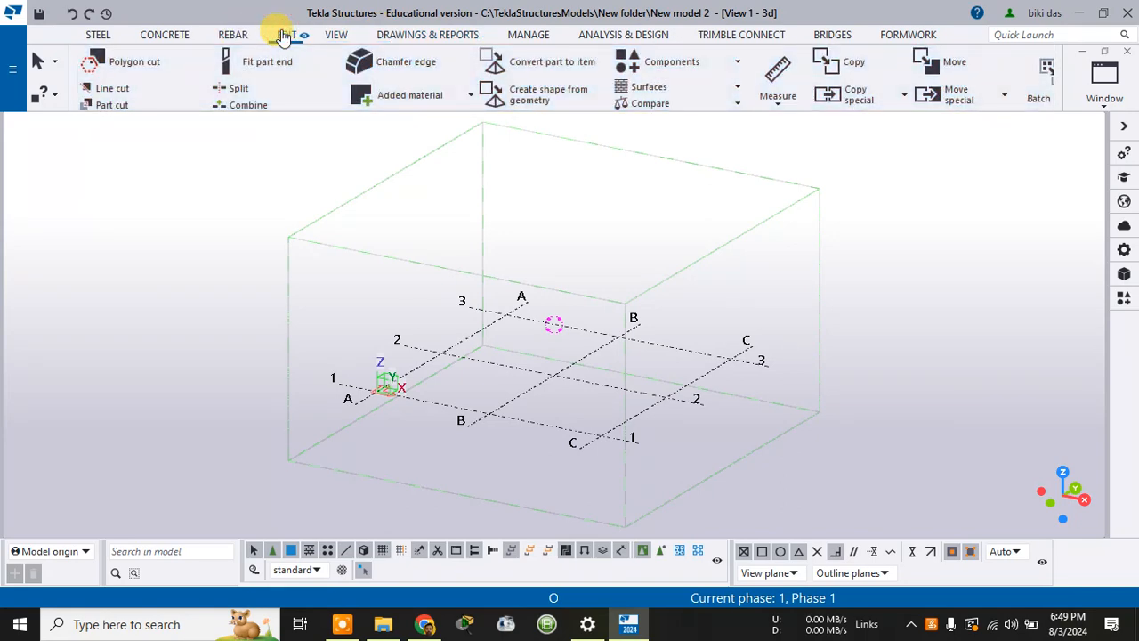
click(233, 35)
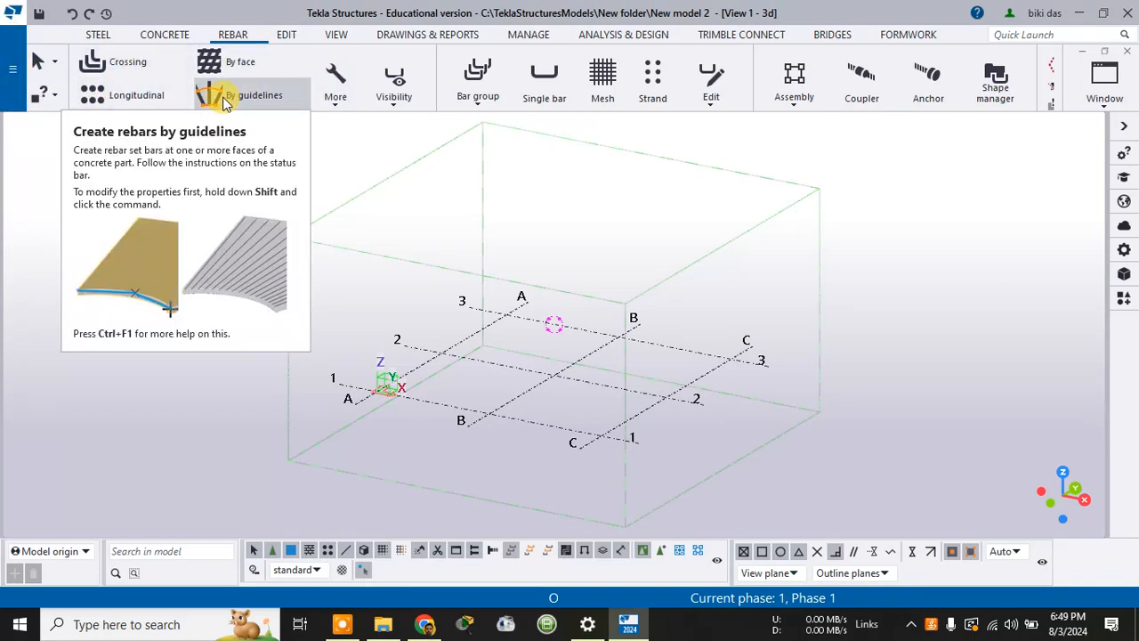
Switch the view to plan and create a concrete beam along grid line 3 from grid A to grid B
click(643, 551)
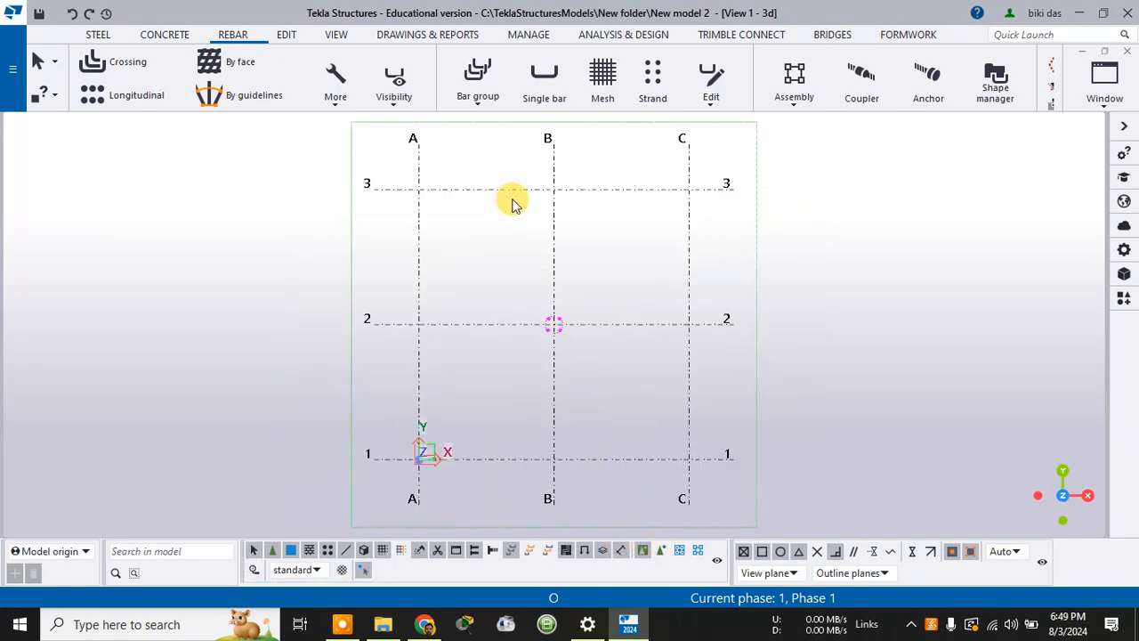
scroll(510, 189, up, 4)
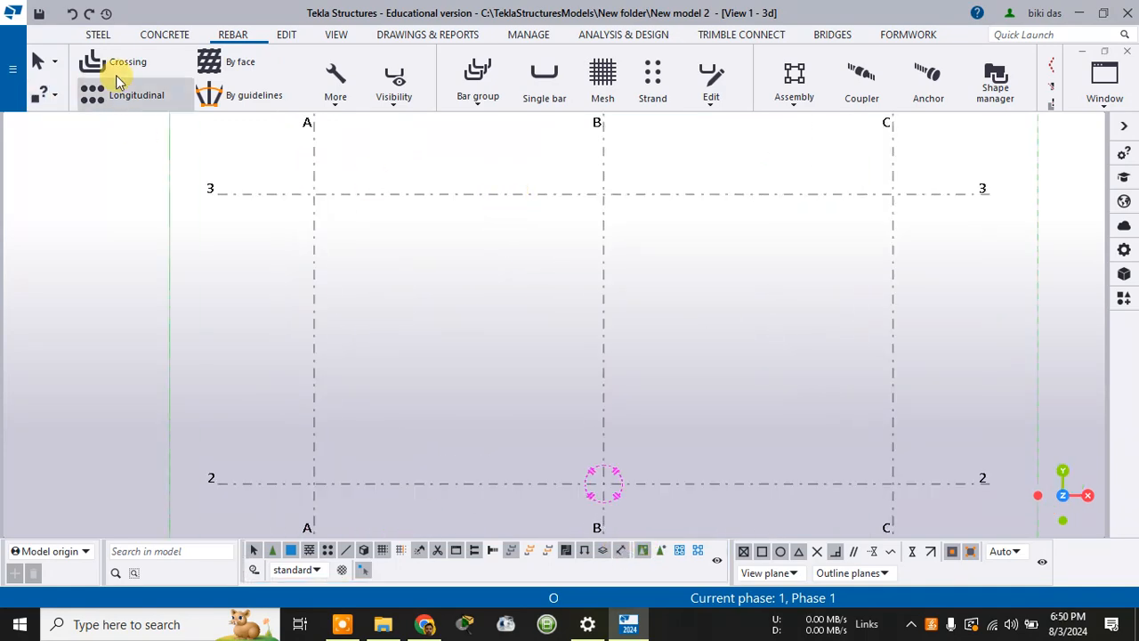
click(155, 34)
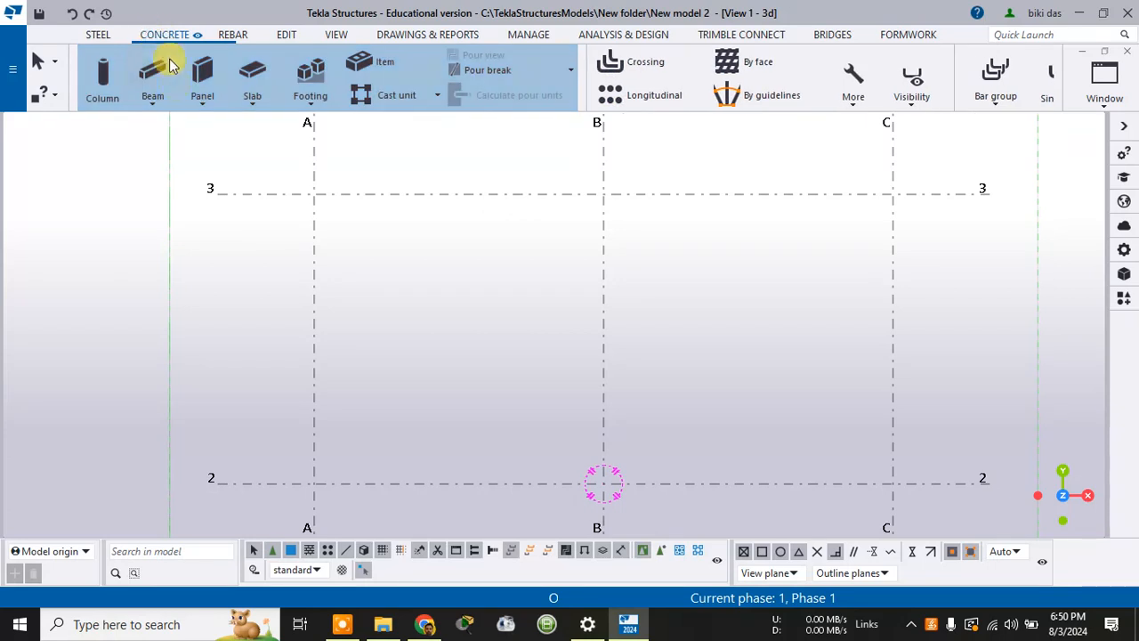
click(152, 105)
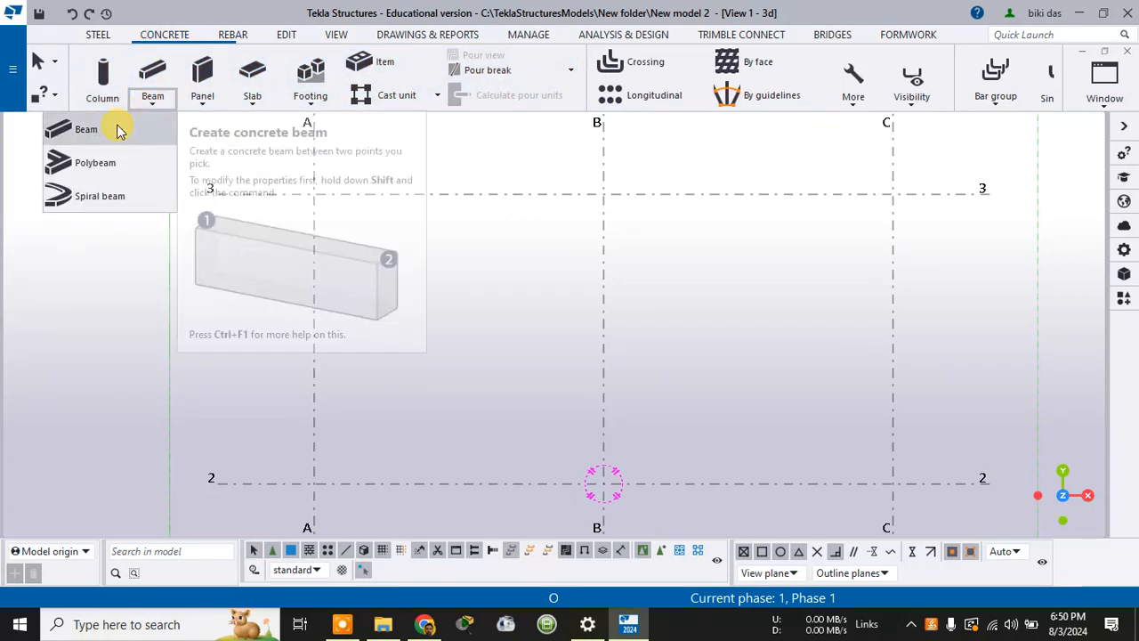
click(89, 129)
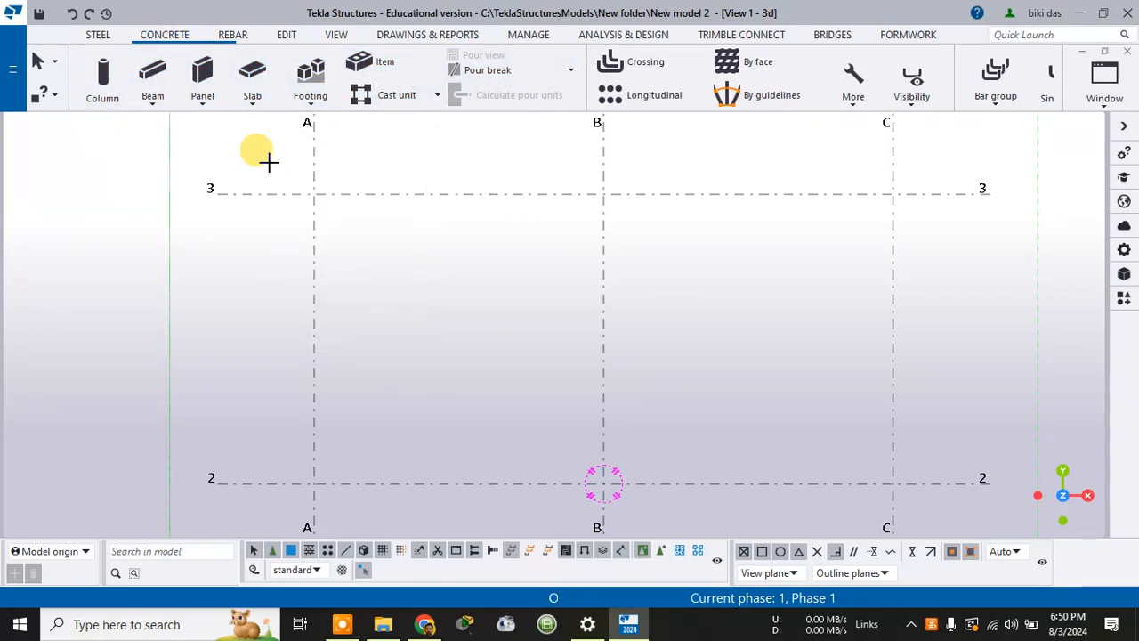
click(314, 194)
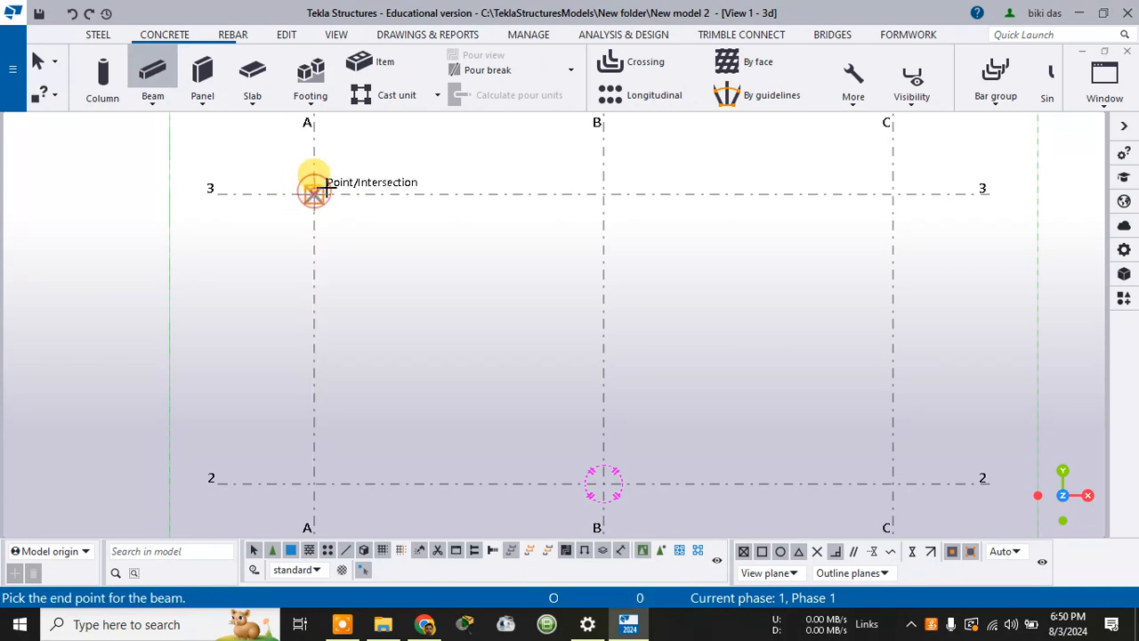
click(603, 193)
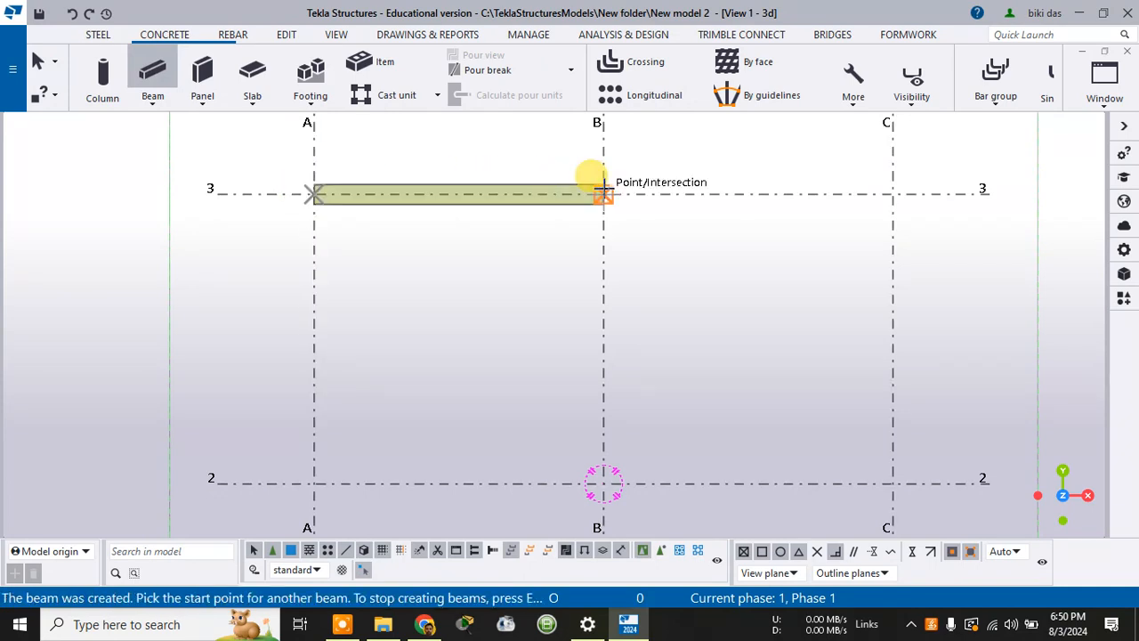
Create a second concrete beam along grid line C from grid 3 to grid 2 and end the beam command
click(893, 193)
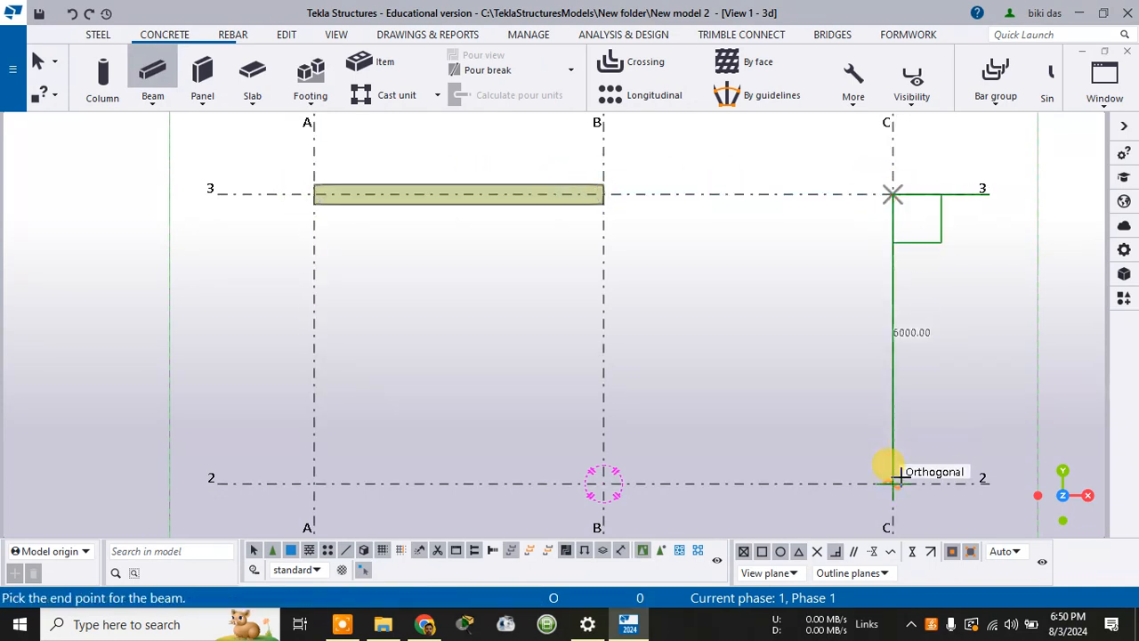
click(894, 482)
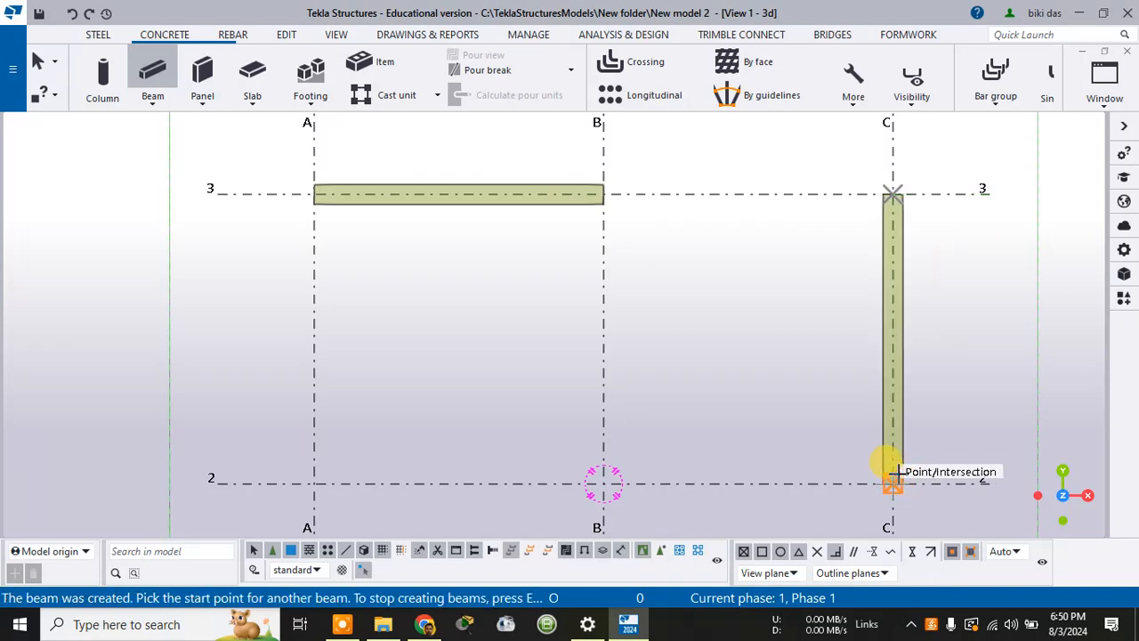
right_click(790, 253)
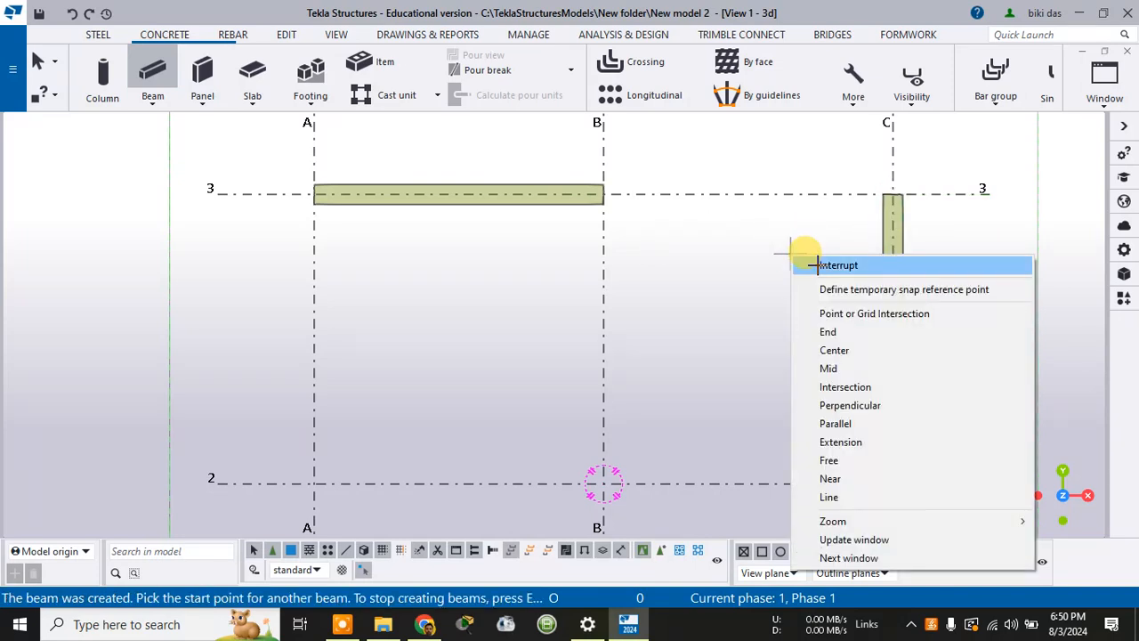
click(838, 265)
Return the view to 3D and examine the grid B end of the beam on grid line 3
scroll(580, 193, up, 2)
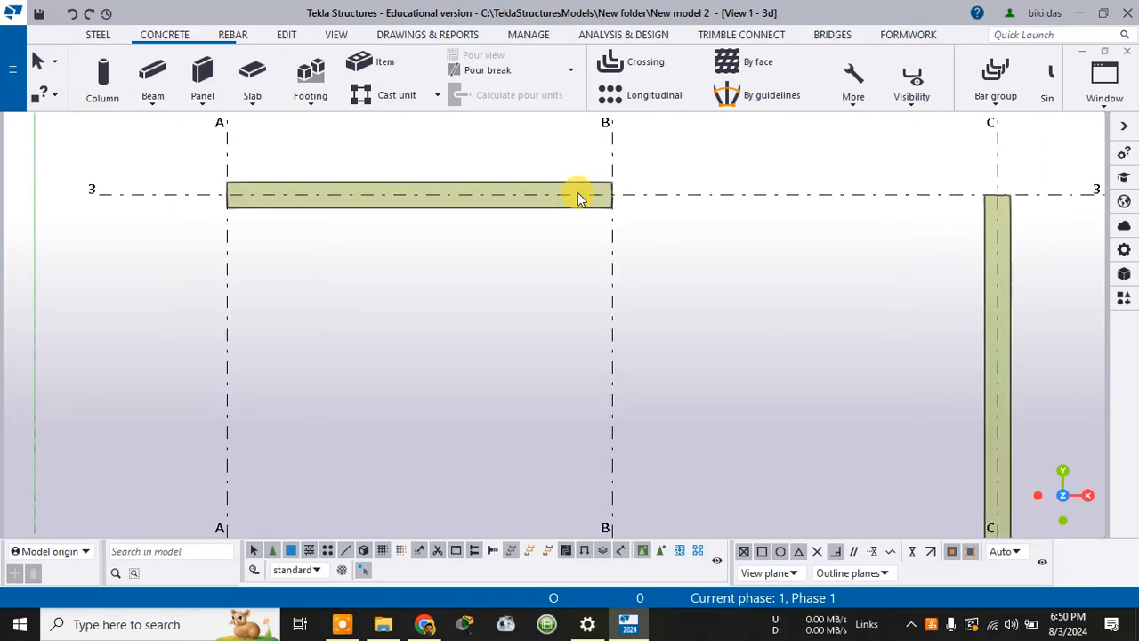
scroll(577, 197, down, 1)
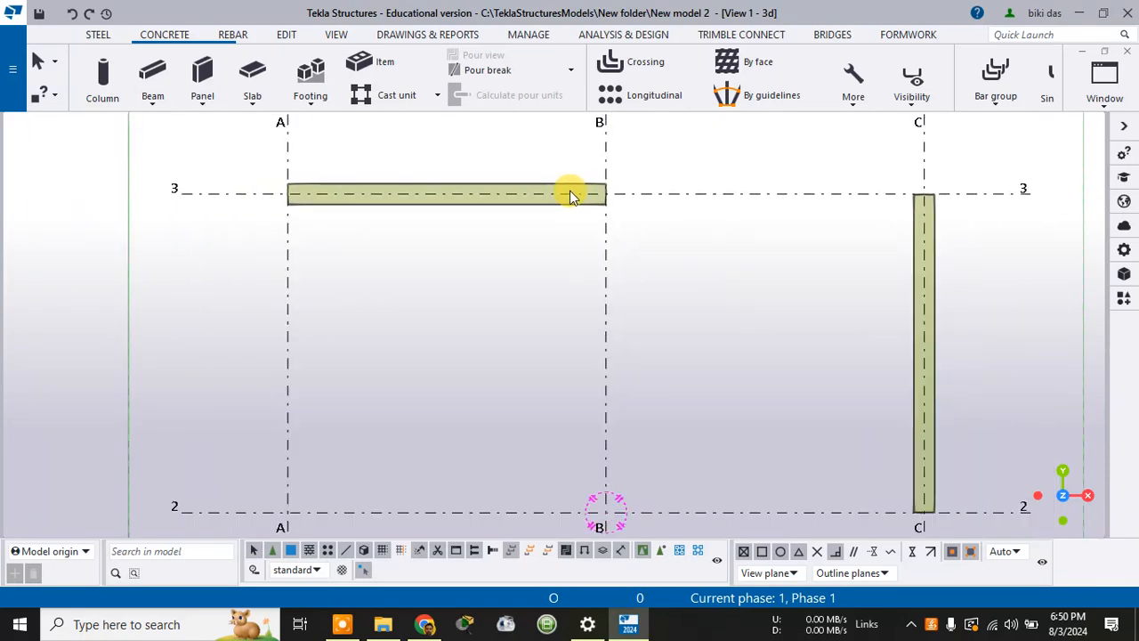
key(ctrl+p)
scroll(599, 343, up, 3)
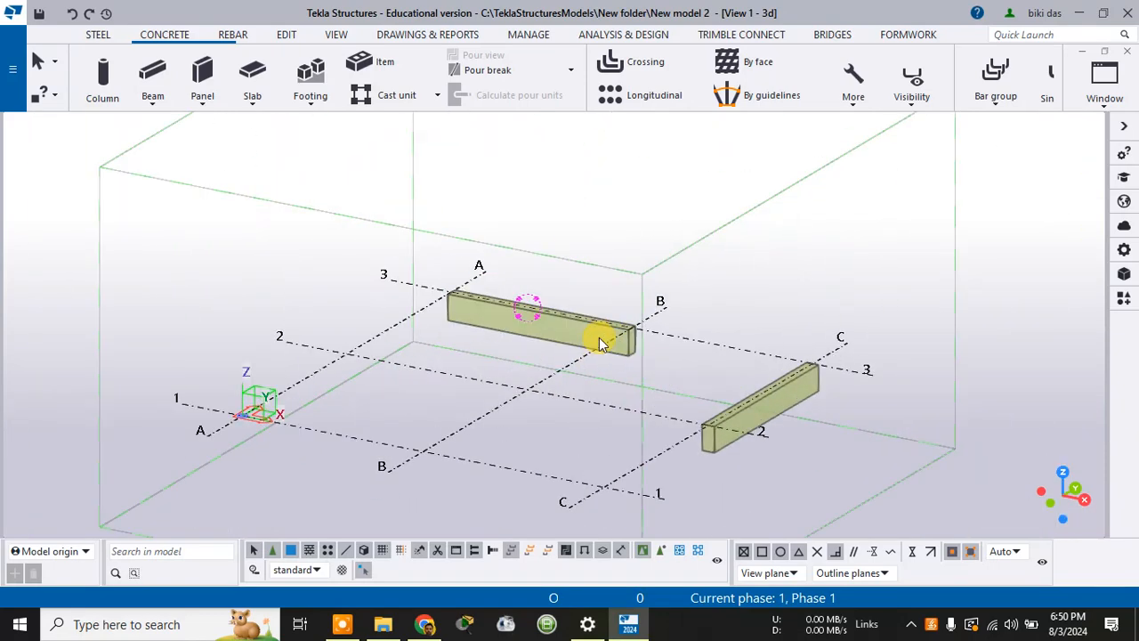
scroll(599, 343, up, 2)
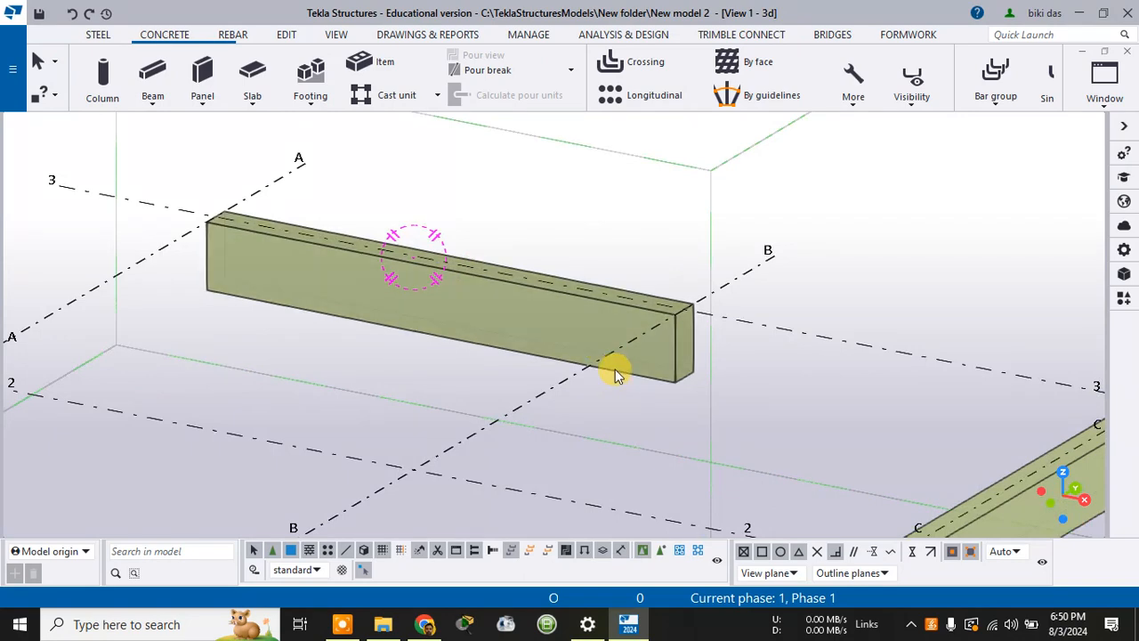
scroll(618, 368, up, 1)
ctrl+middle_drag(617, 366, 593, 333)
scroll(806, 356, up, 3)
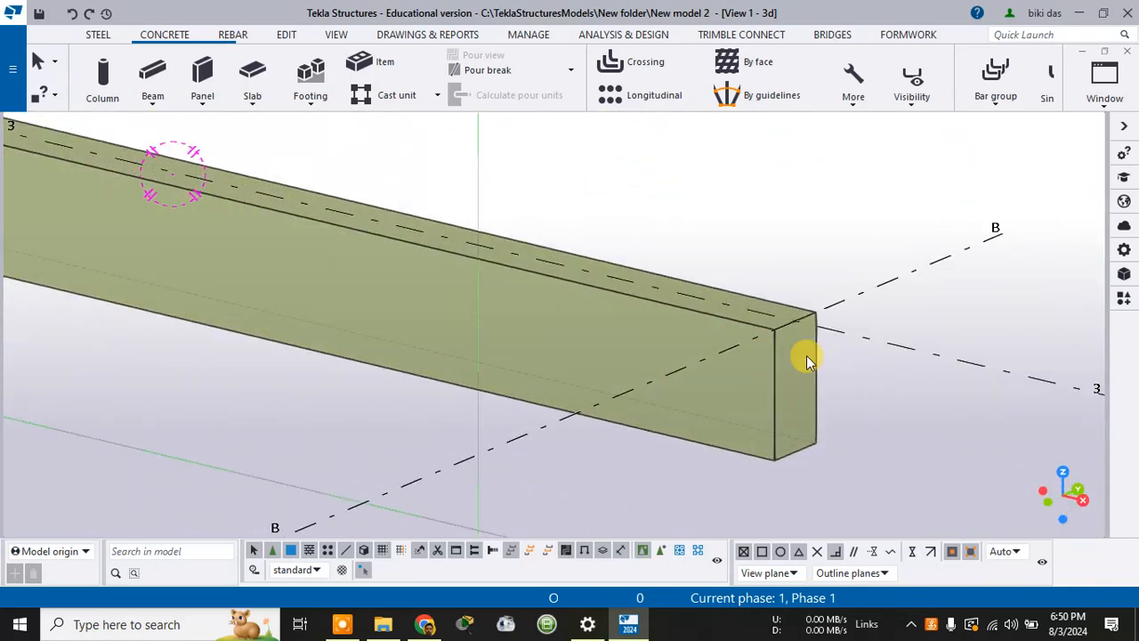
ctrl+middle_drag(814, 372, 796, 369)
scroll(981, 363, down, 3)
middle_drag(988, 363, 885, 283)
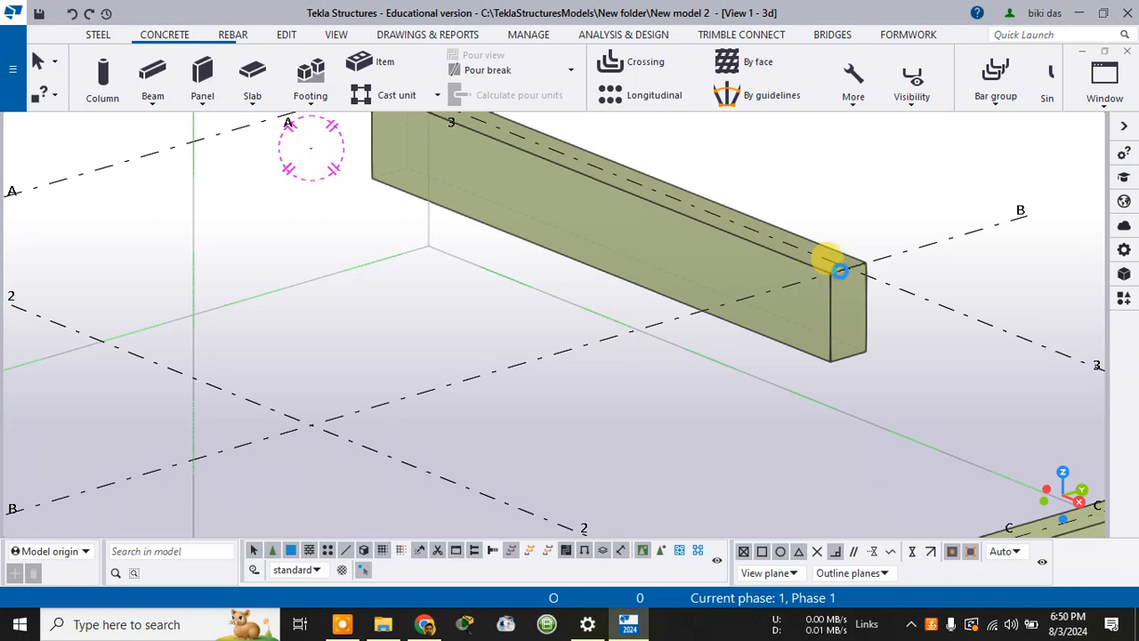
Set the profile of the beam on grid line 3 to 800*800 and apply the modification
click(840, 268)
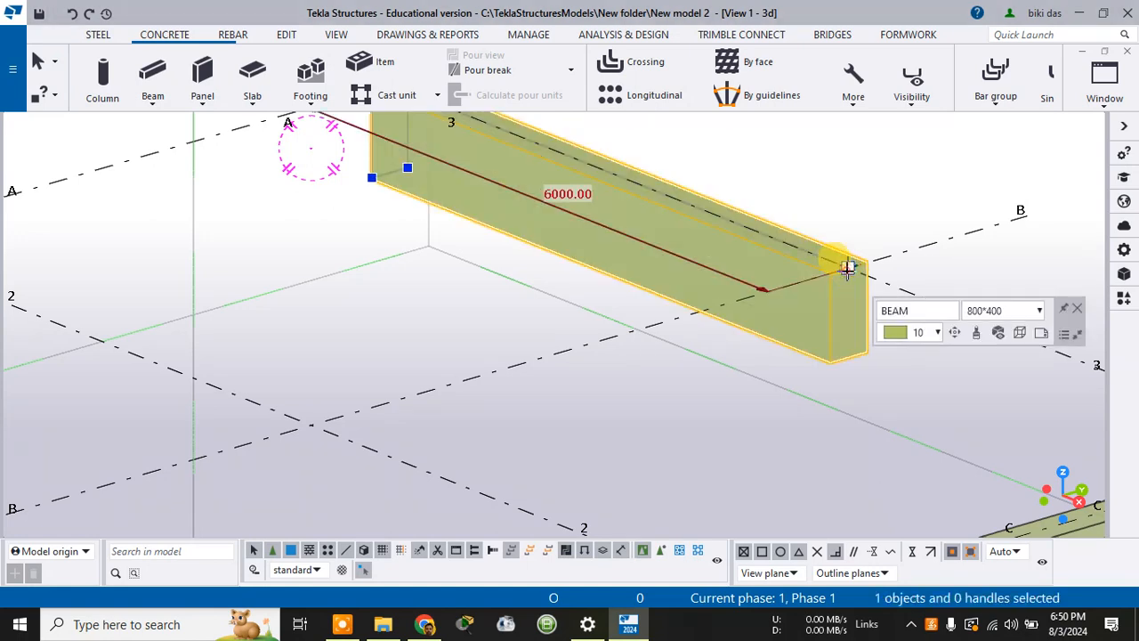
click(847, 268)
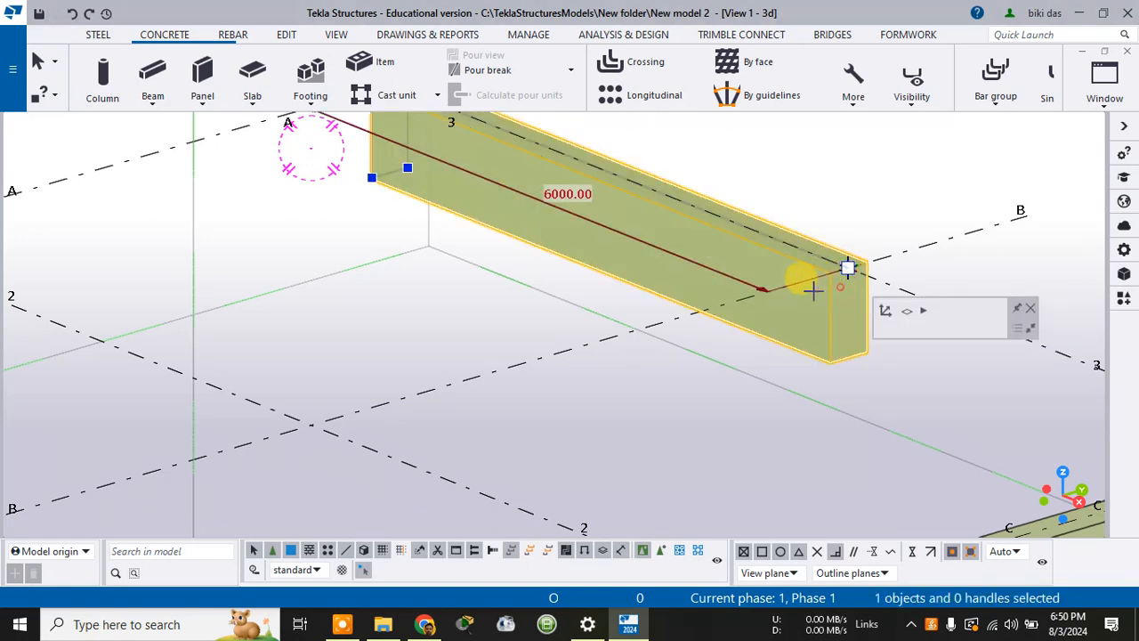
double_click(810, 241)
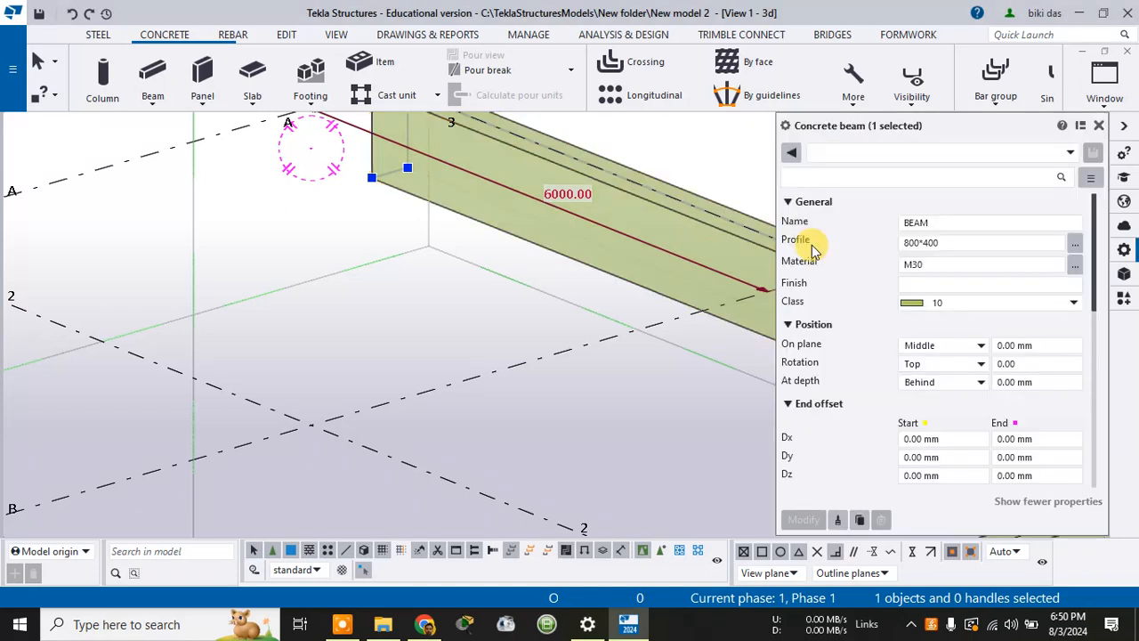
click(921, 243)
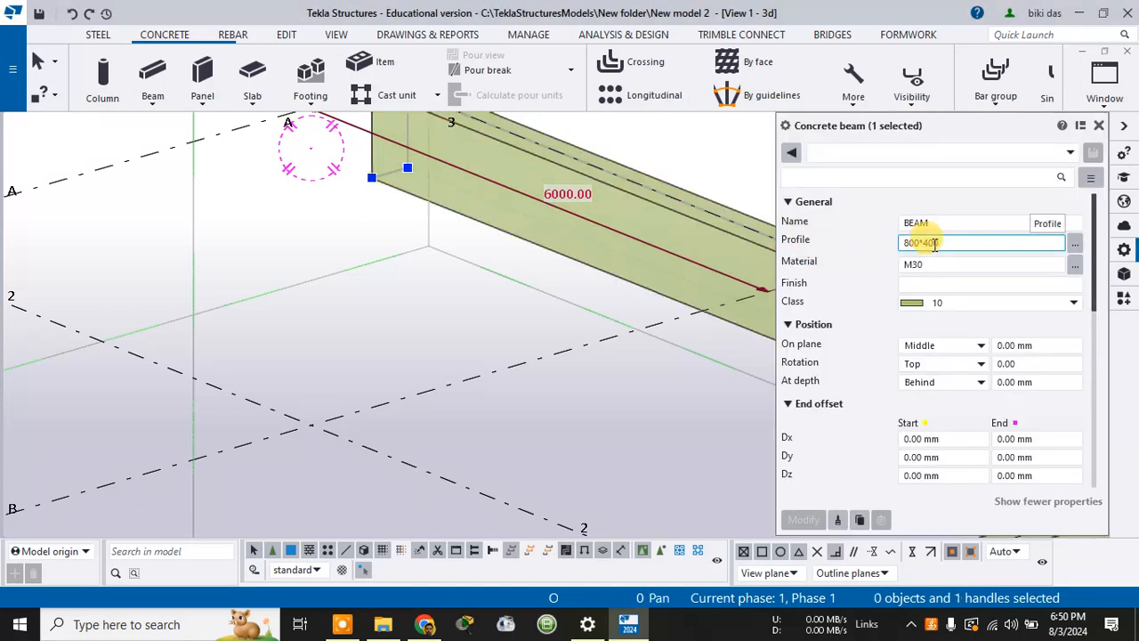
click(934, 244)
click(927, 243)
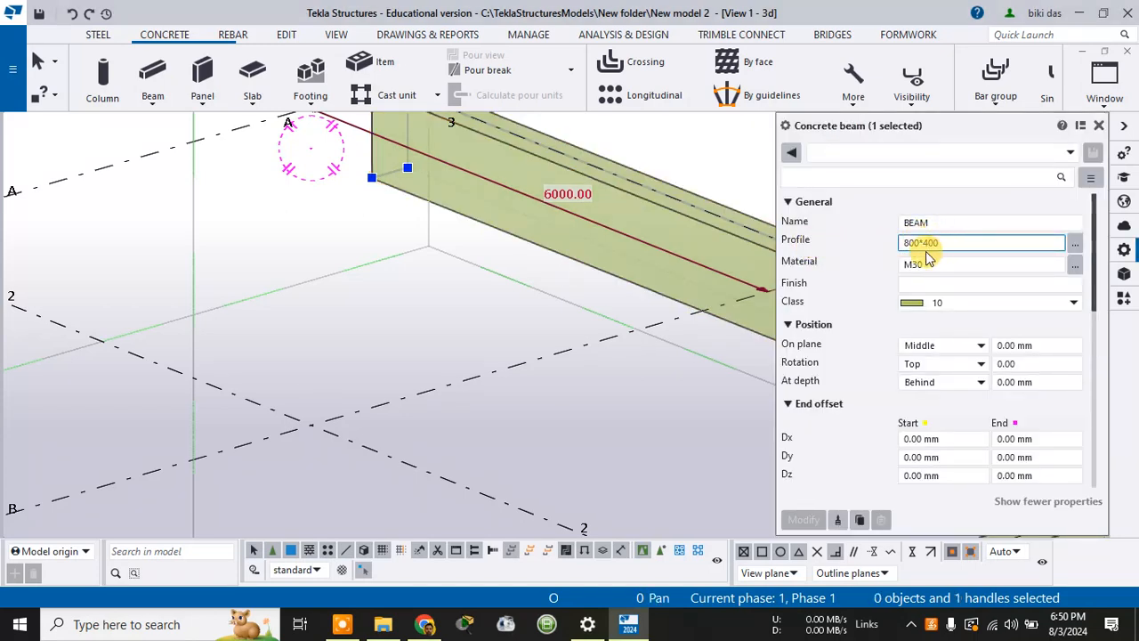
key(BackSpace)
click(993, 281)
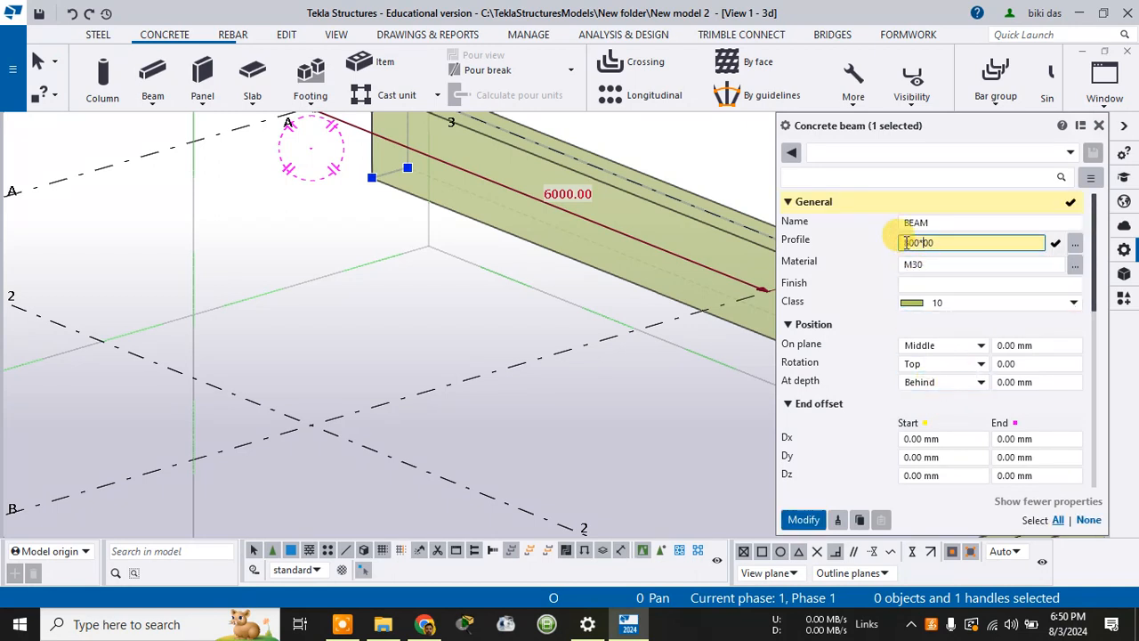
click(931, 264)
click(929, 244)
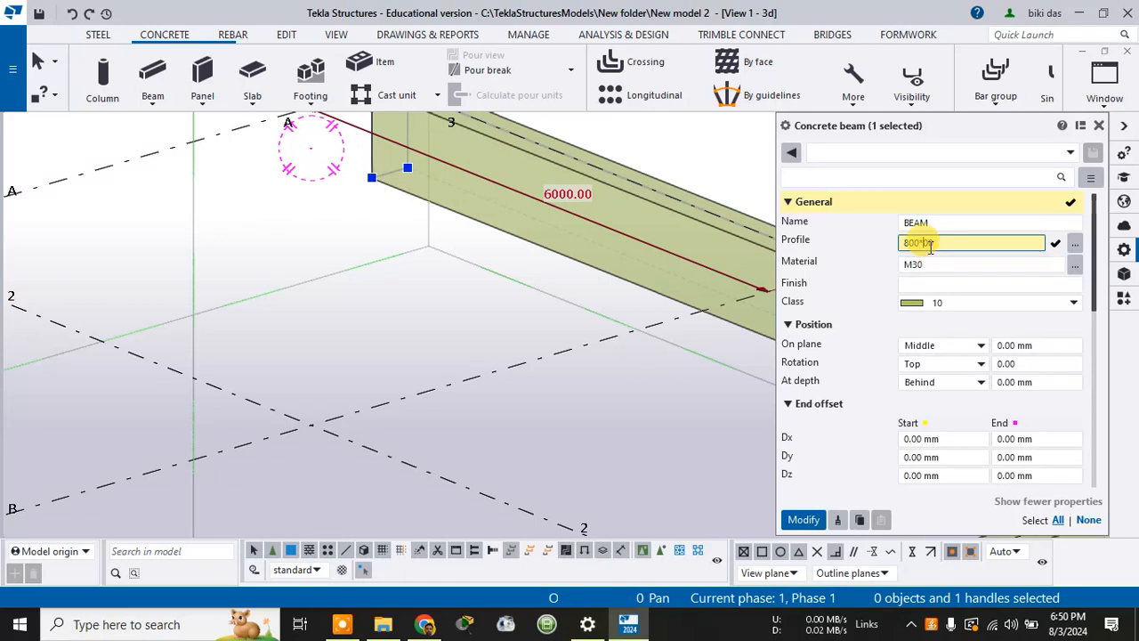
text(800)
click(804, 519)
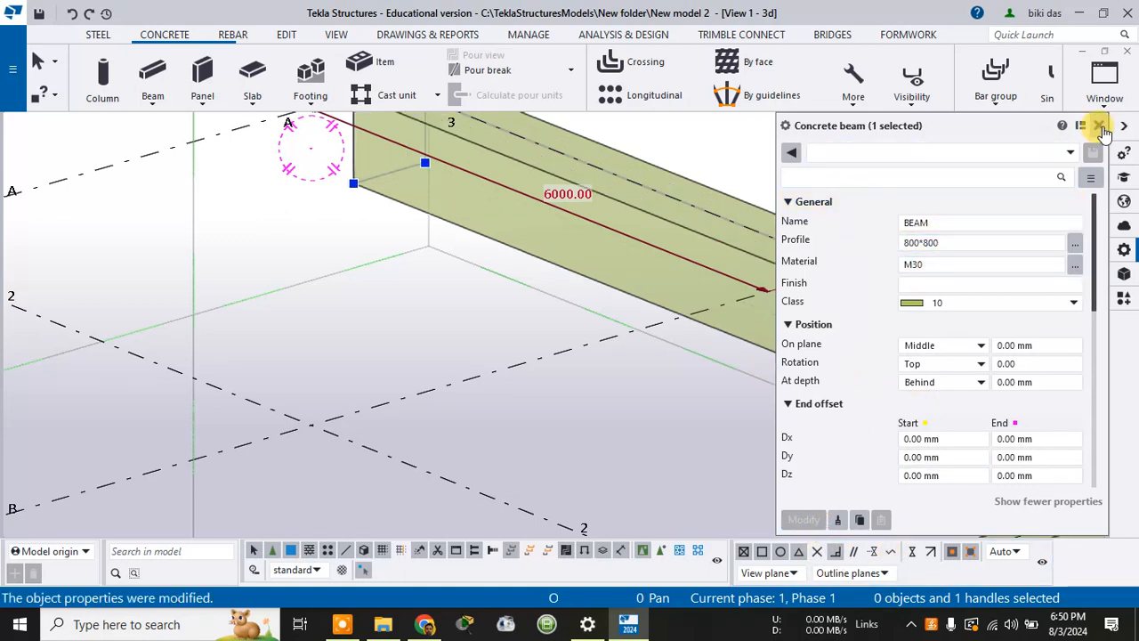
click(1099, 125)
Search the applications and components catalog for "beam" and look through the beam reinforcement components
scroll(903, 200, up, 2)
click(902, 199)
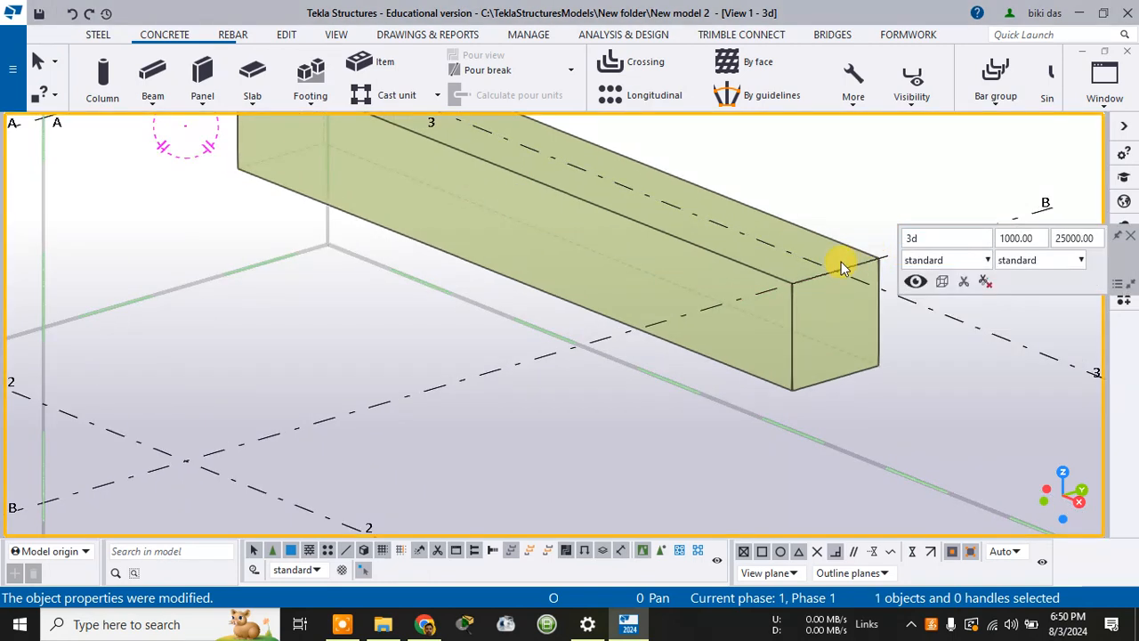
scroll(812, 178, down, 2)
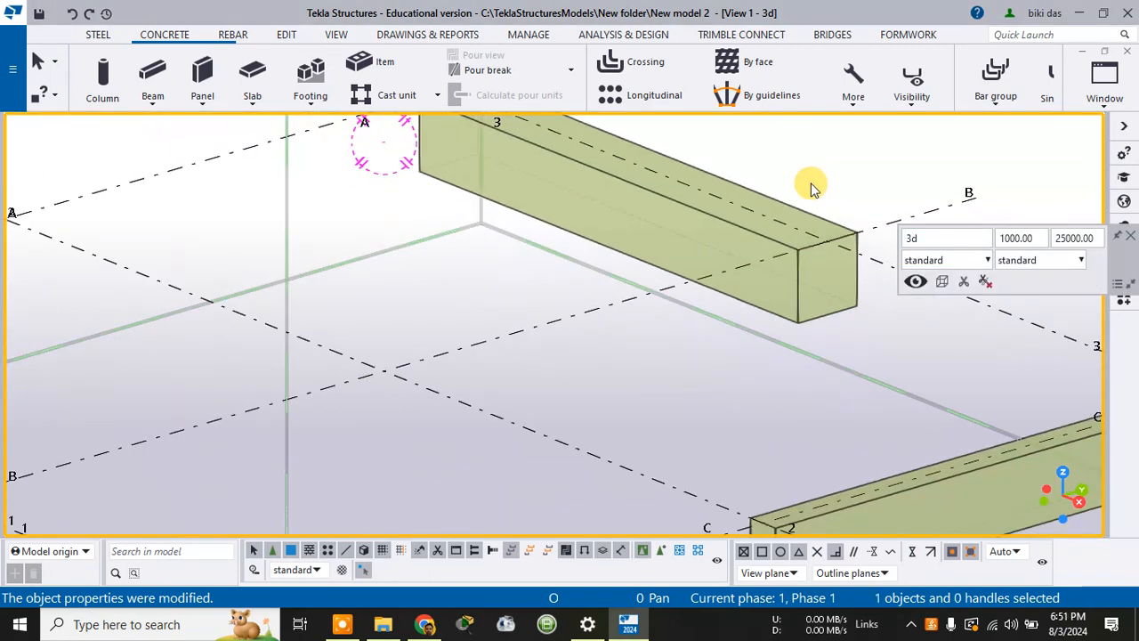
middle_drag(793, 178, 701, 280)
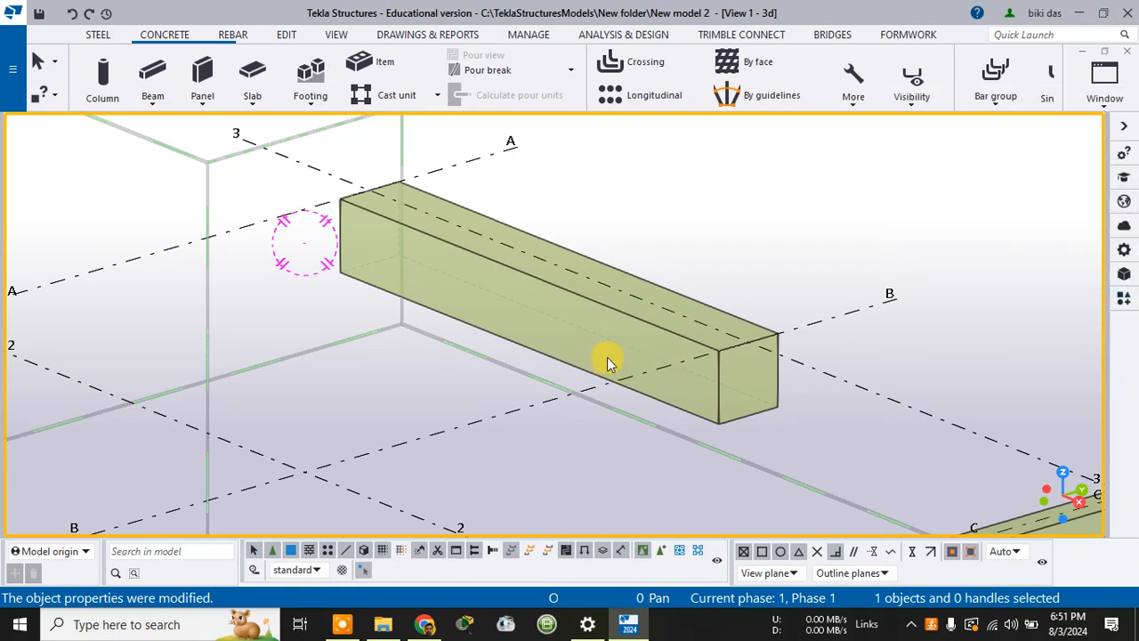
click(1127, 303)
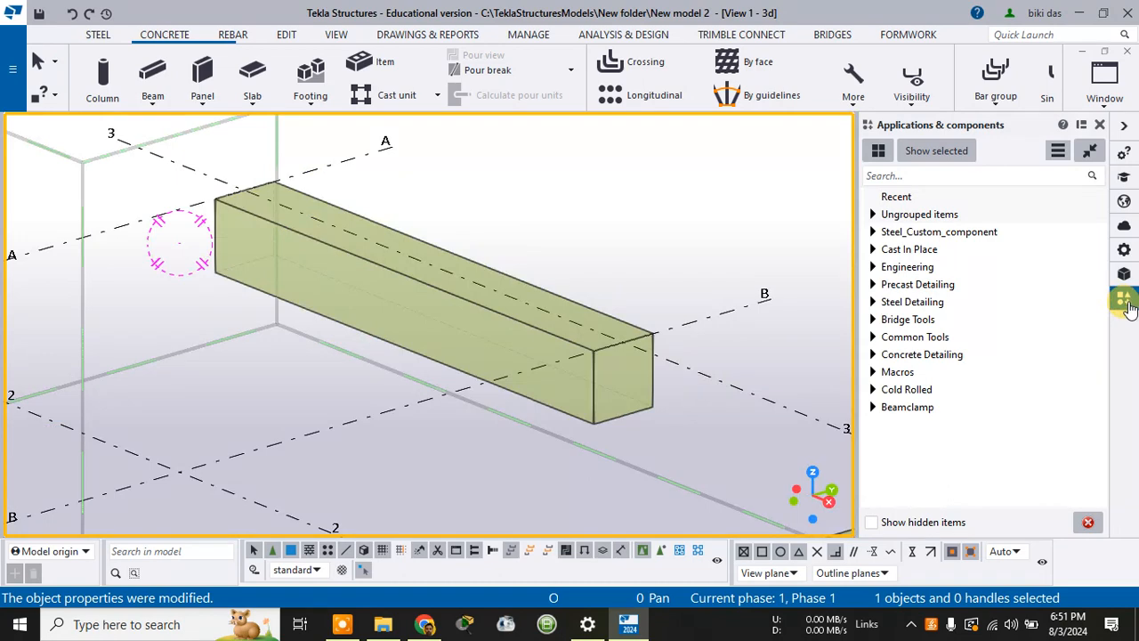
click(925, 150)
click(941, 175)
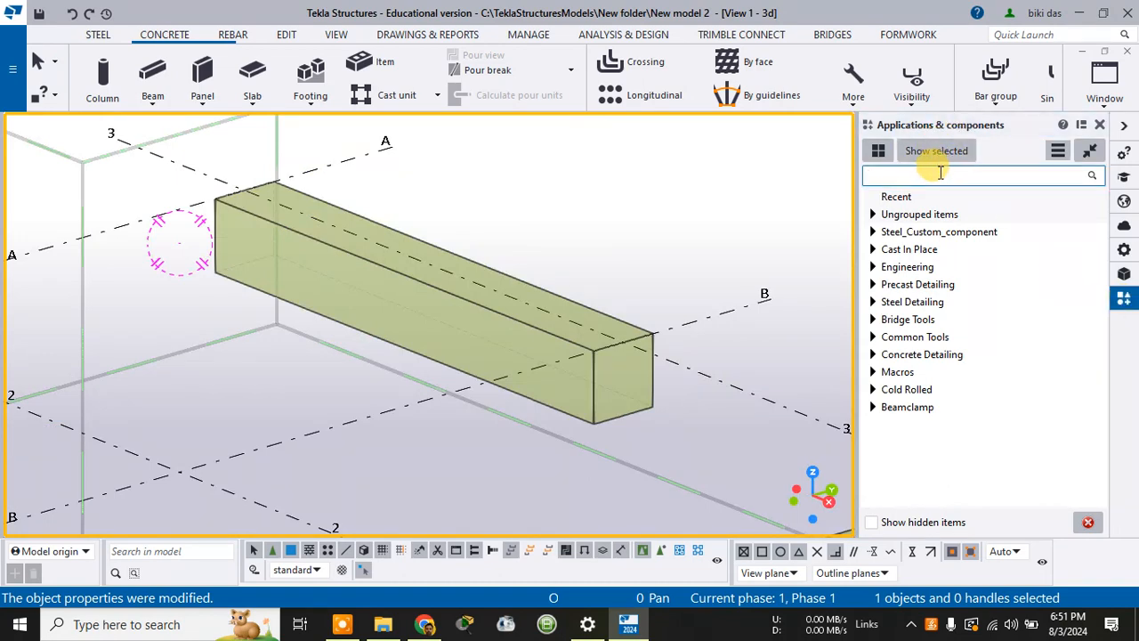
text(beam)
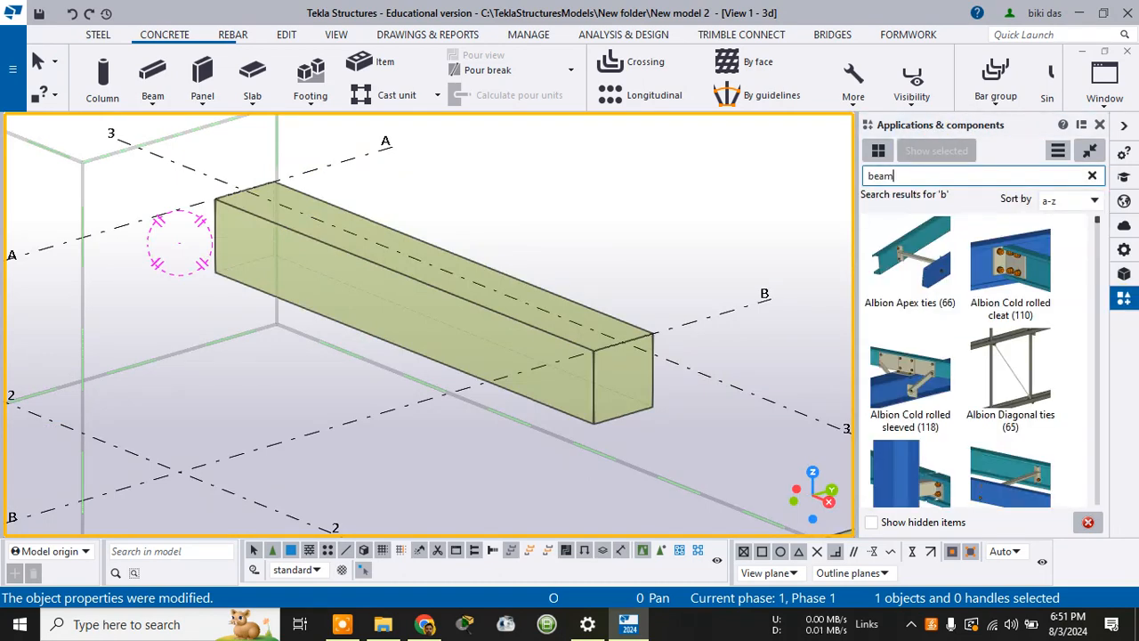
scroll(1021, 392, down, 3)
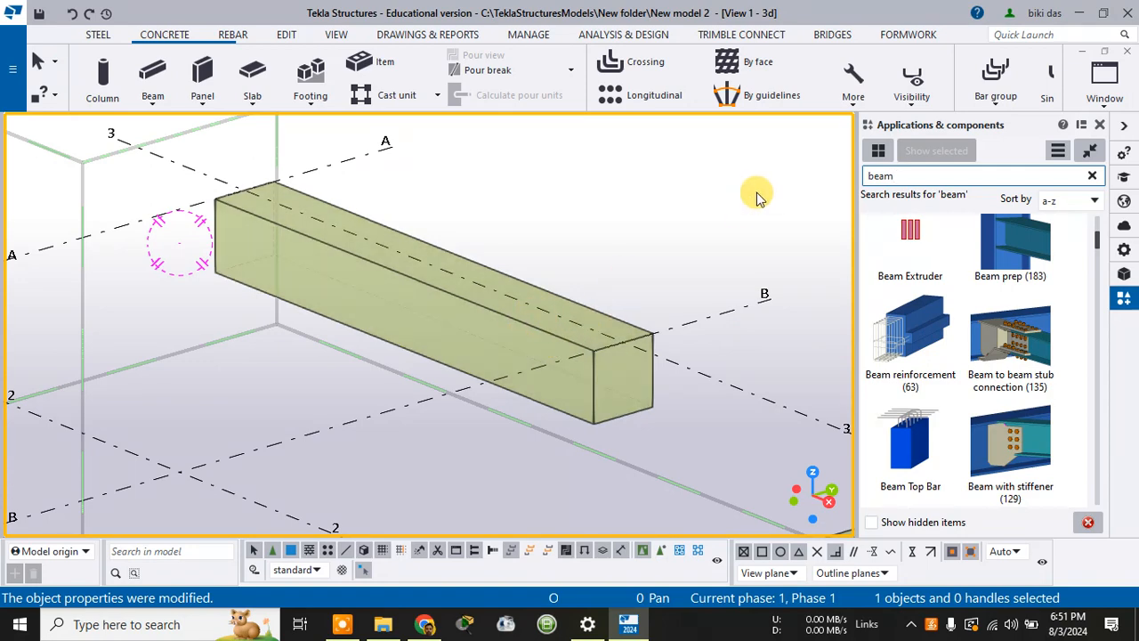
click(1100, 125)
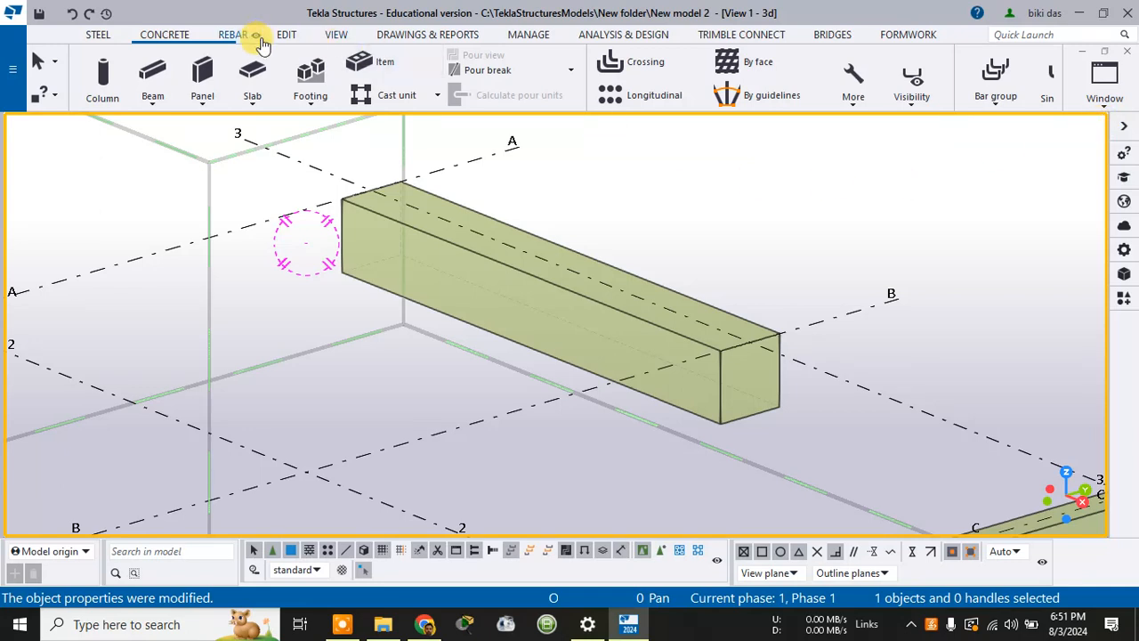
Start a crossing rebar set and pick its cross section on the 800*800 beam's upper edge near grid B
click(233, 36)
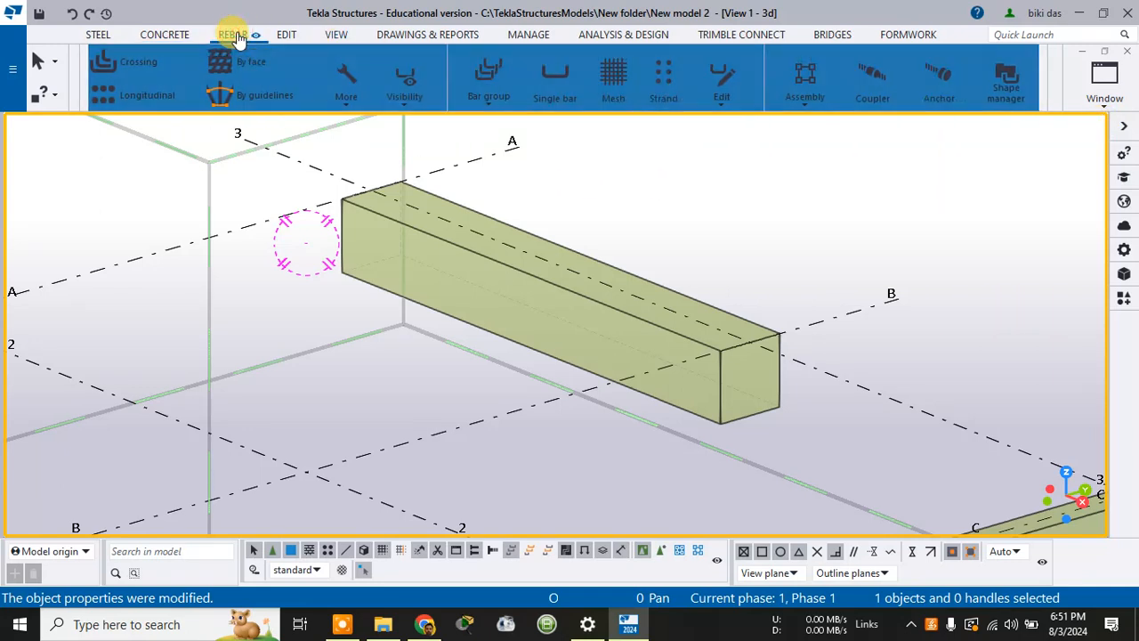
click(129, 63)
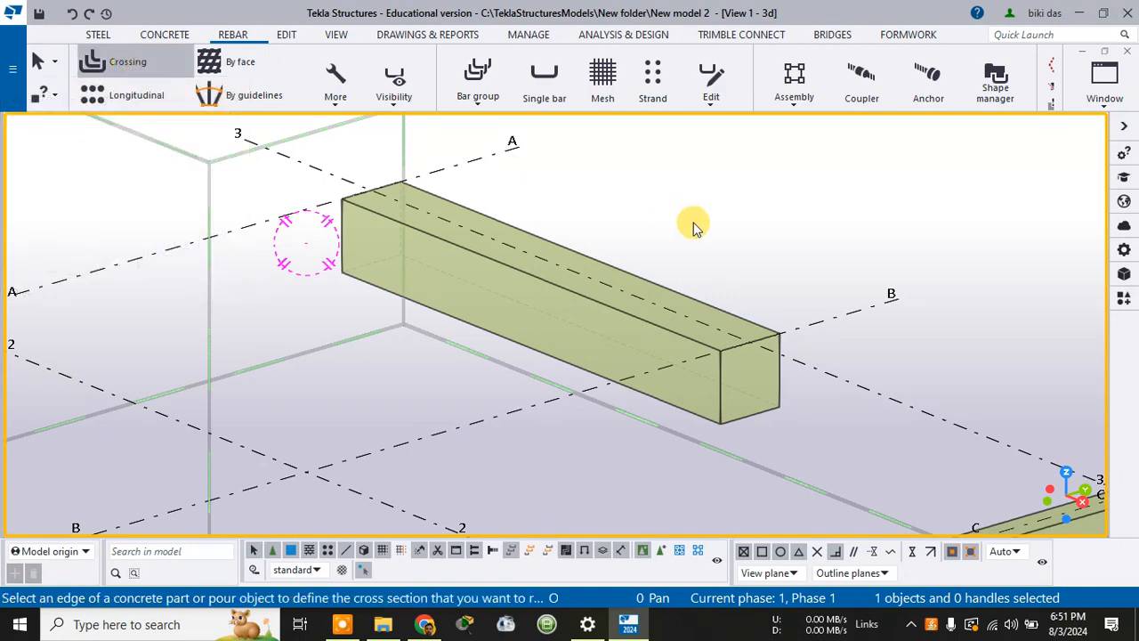
ctrl+middle_drag(785, 265, 897, 409)
scroll(936, 464, up, 3)
middle_drag(936, 462, 832, 396)
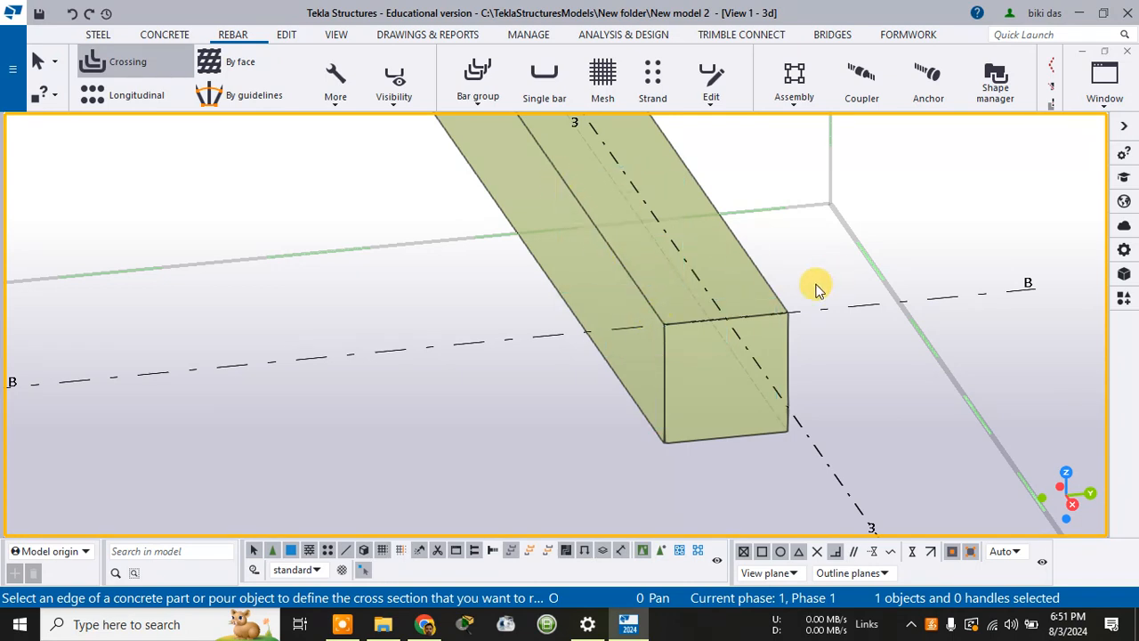
scroll(651, 261, down, 5)
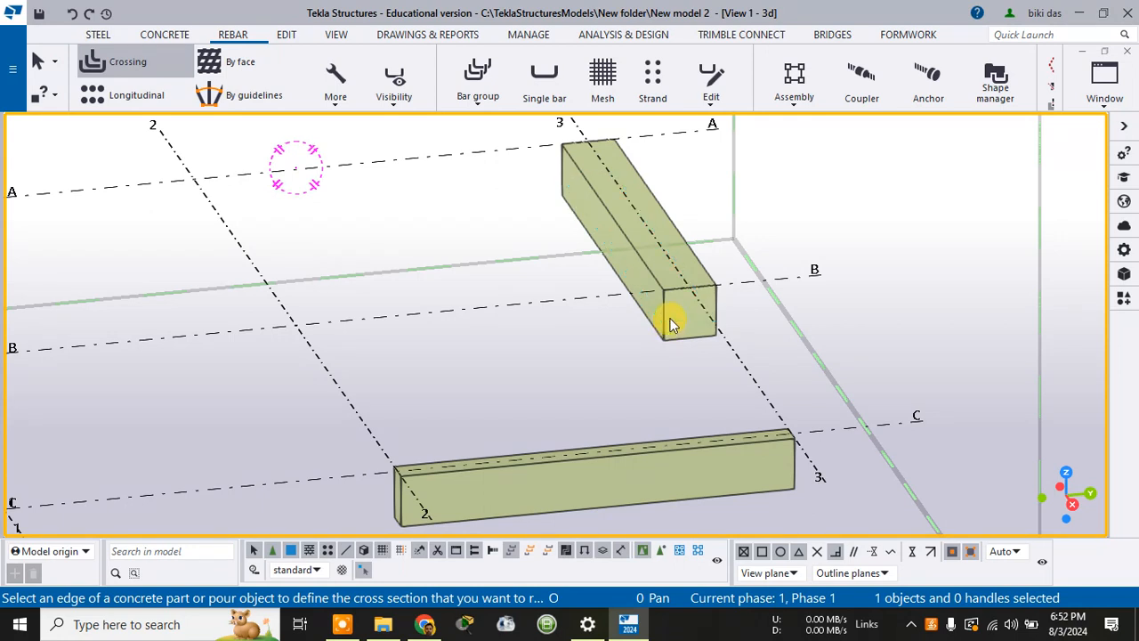
scroll(668, 325, up, 3)
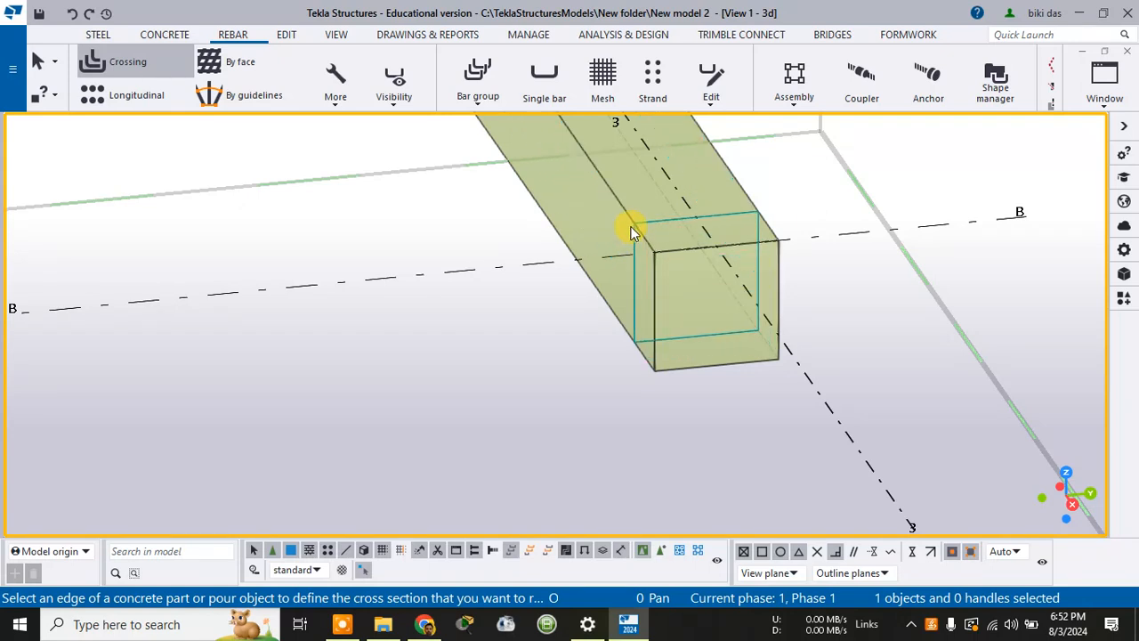
scroll(629, 224, up, 1)
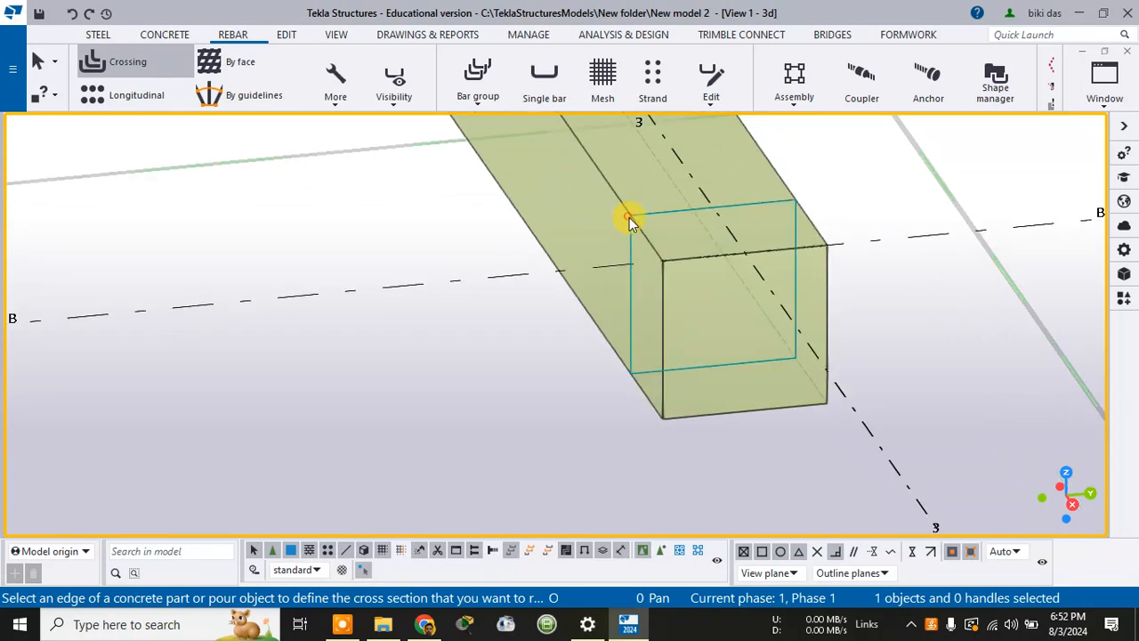
click(629, 218)
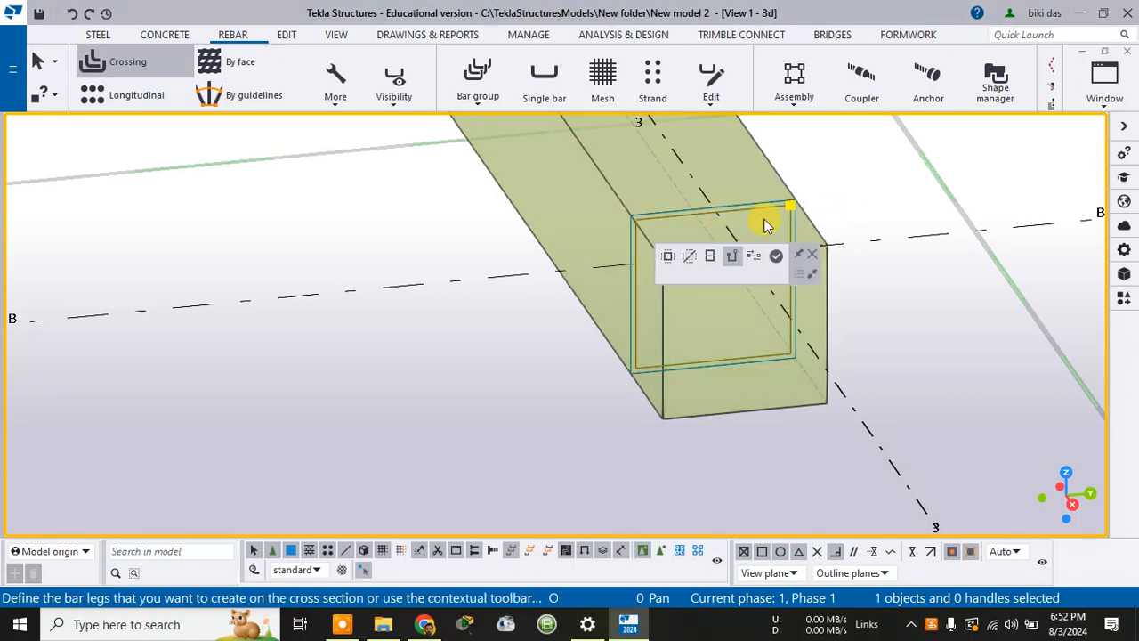
Unselect all bar legs, try the option for defining the rebar set's shape, and return to defining its legs
scroll(785, 230, up, 1)
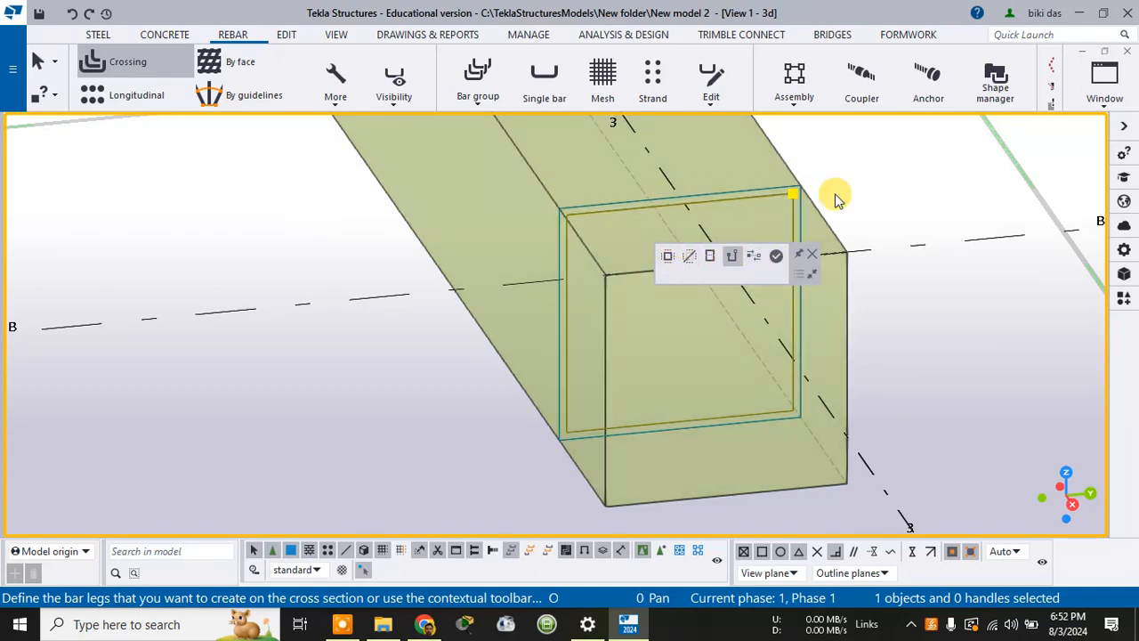
click(668, 258)
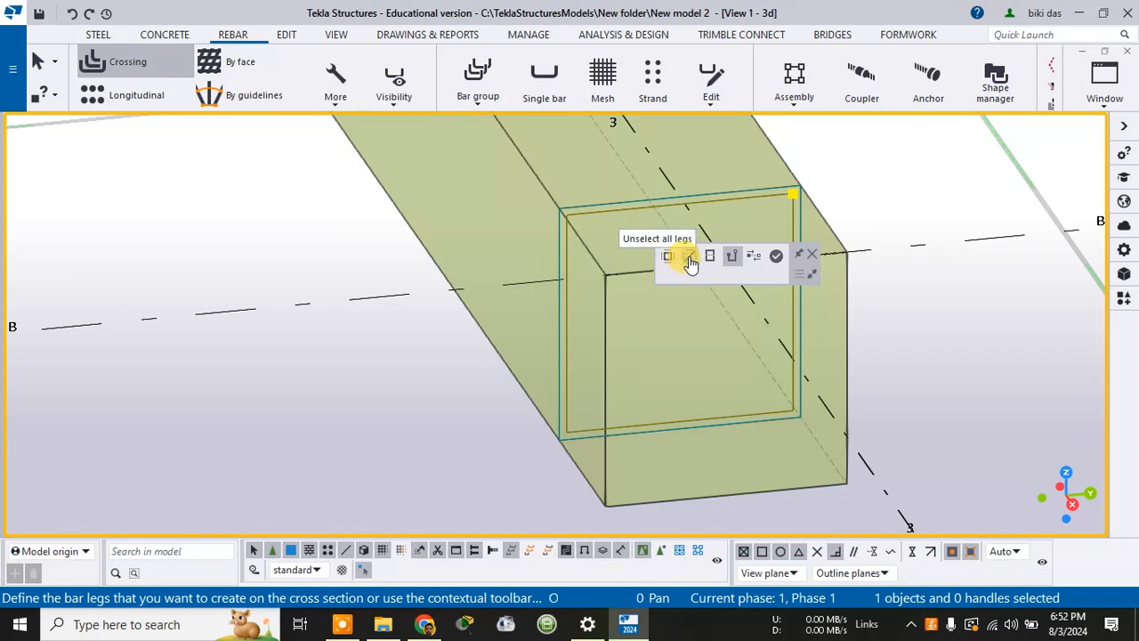
click(691, 258)
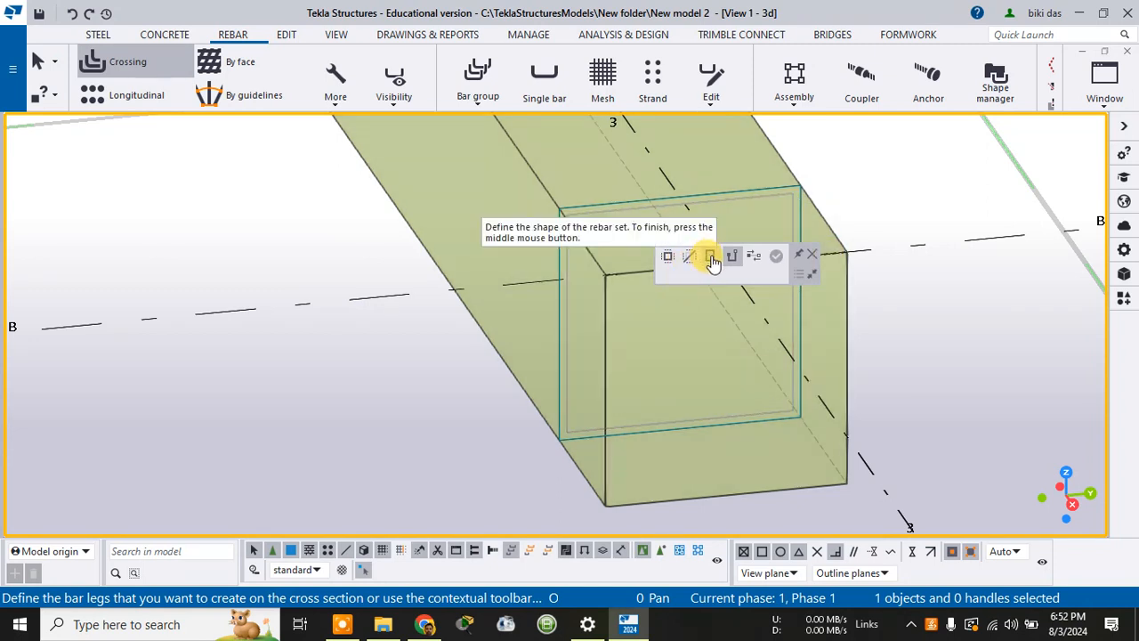
click(711, 258)
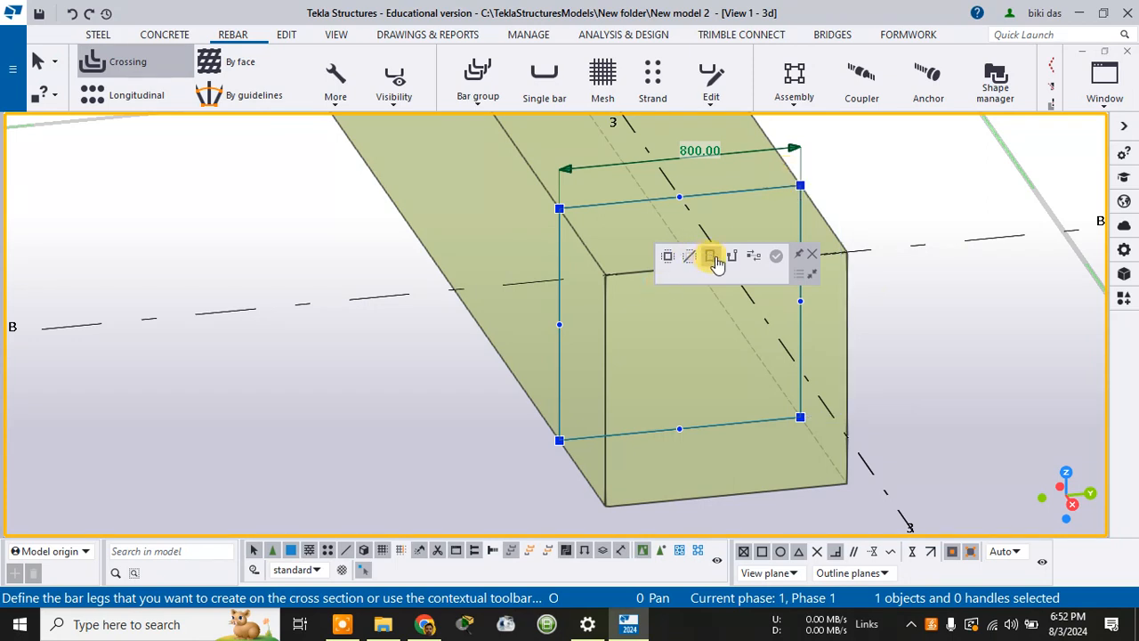
click(713, 258)
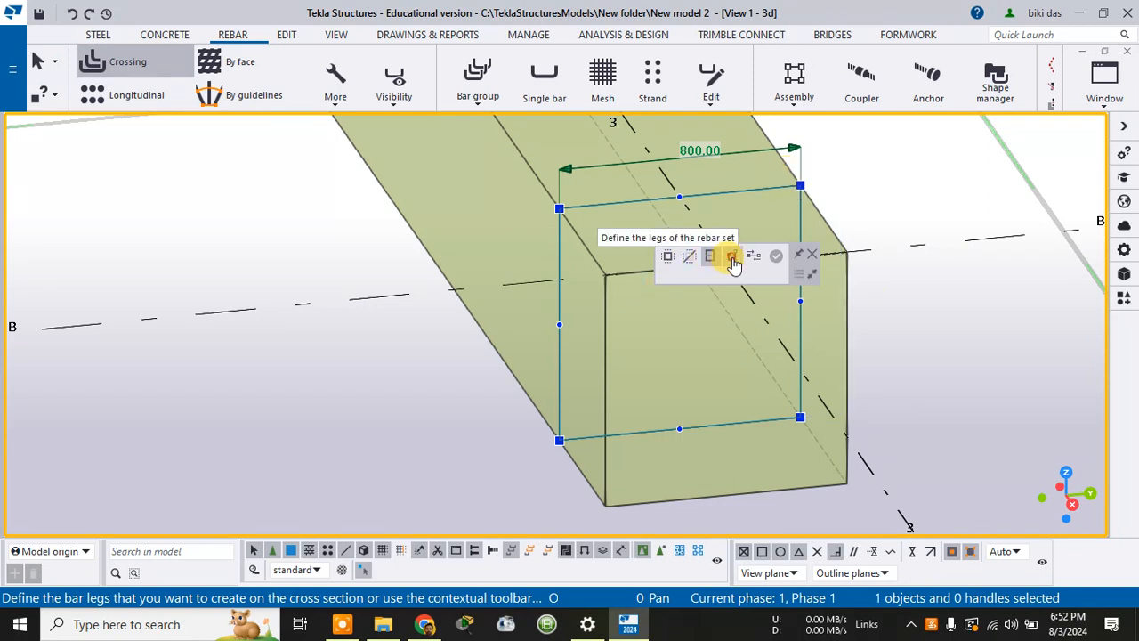
click(732, 258)
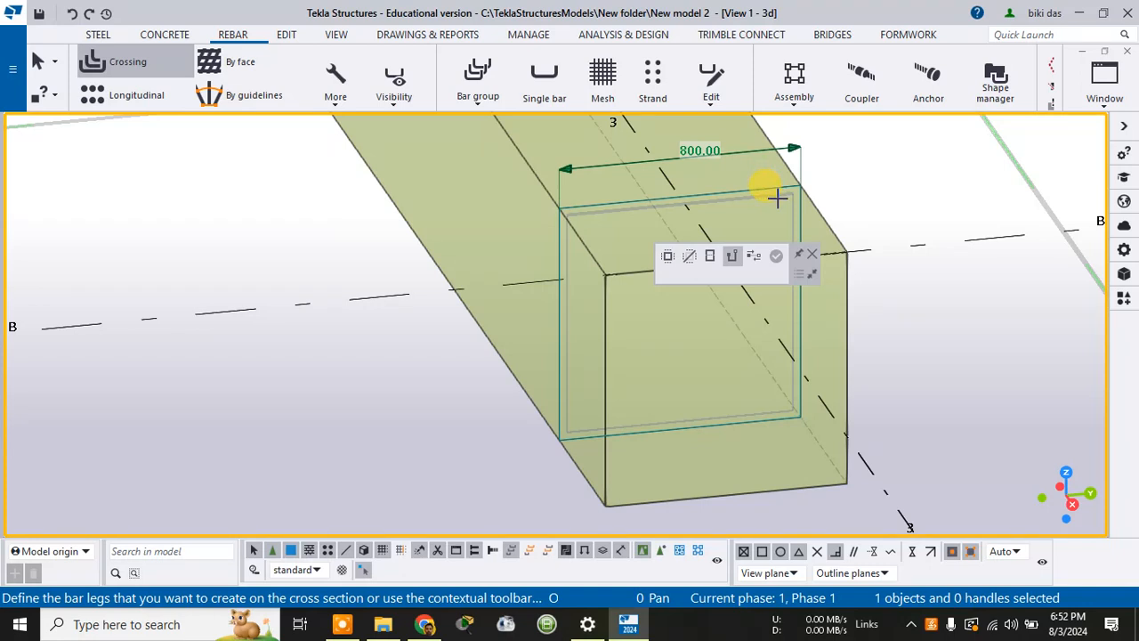
Try different bar leg selections using the cross section's side and bottom edges, select all legs and unselect them again
click(566, 325)
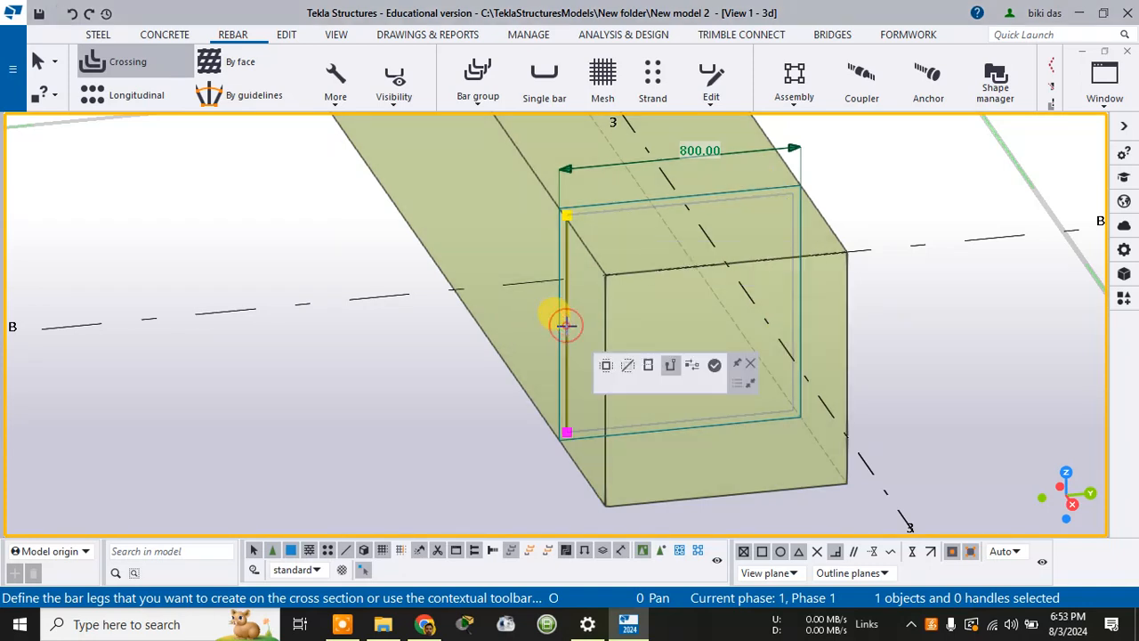
click(664, 420)
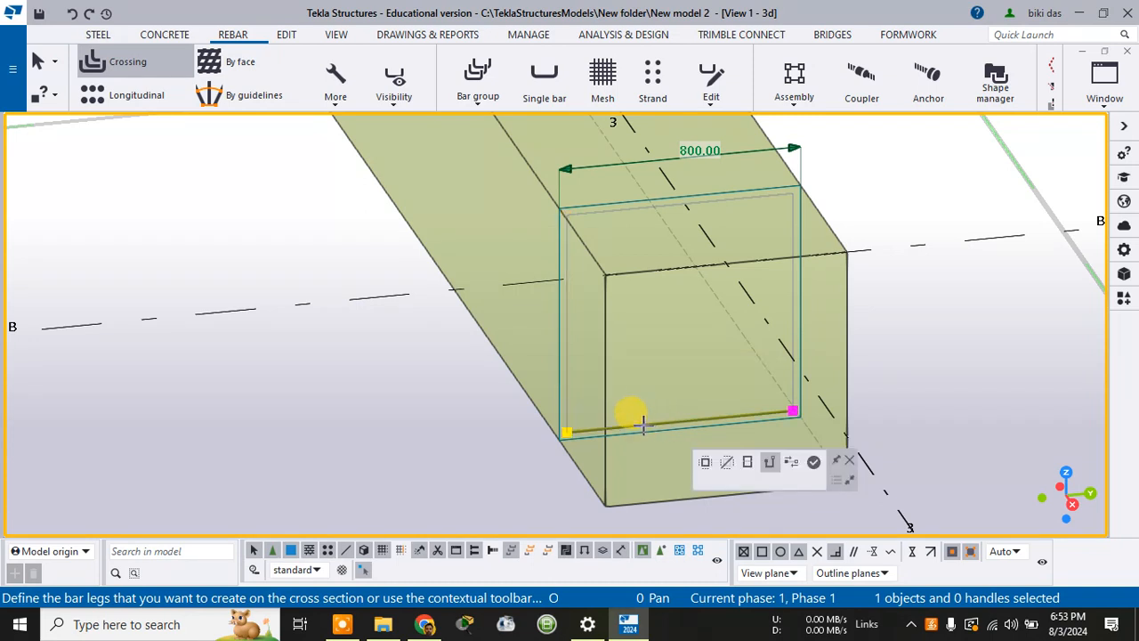
click(564, 388)
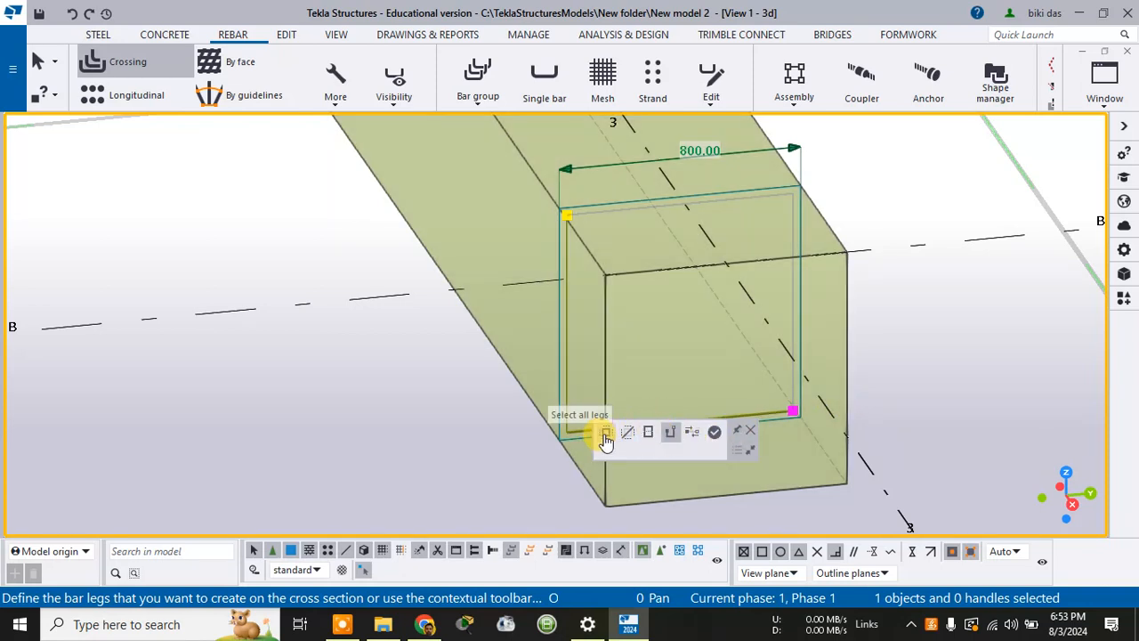
click(605, 436)
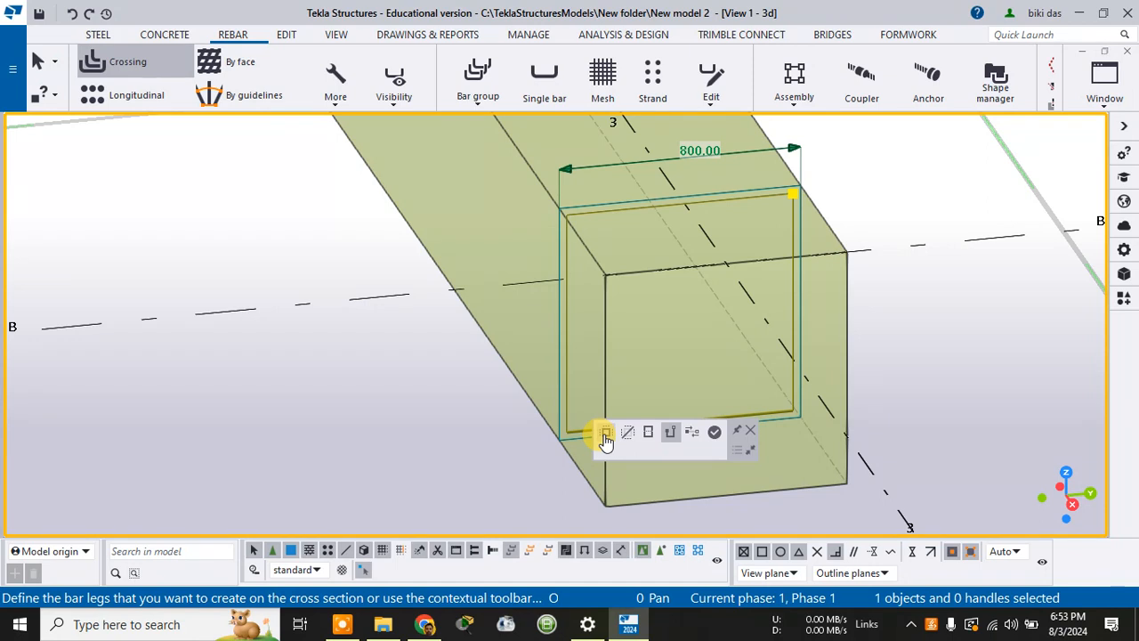
click(626, 434)
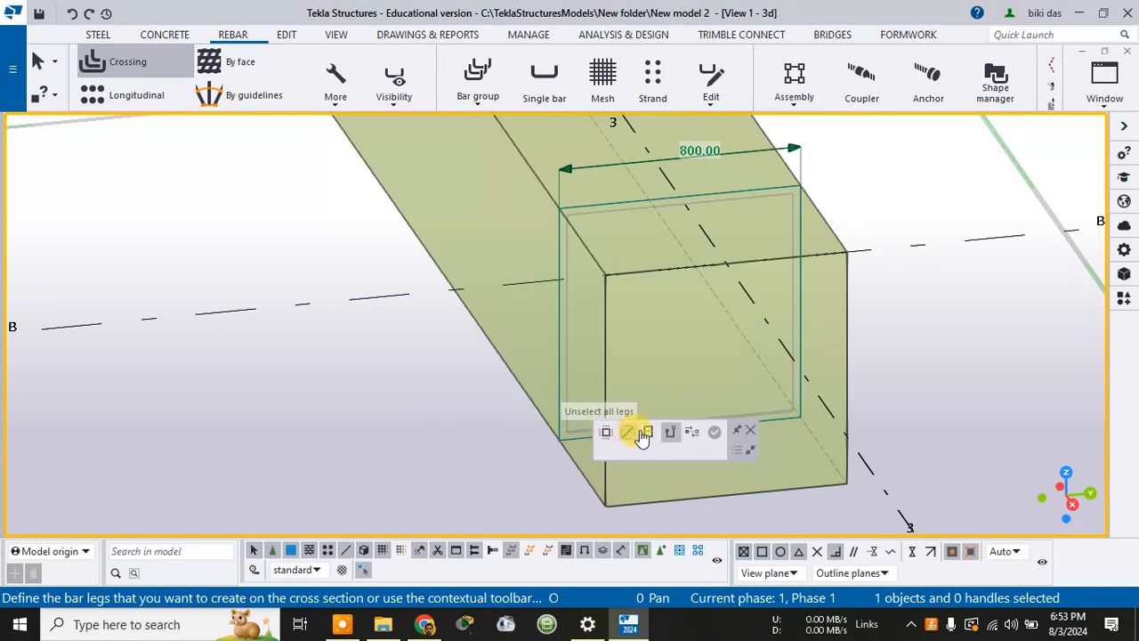
Select all legs of the cross section, create the crossing rebar set along the 800*800 beam and end the command
click(605, 433)
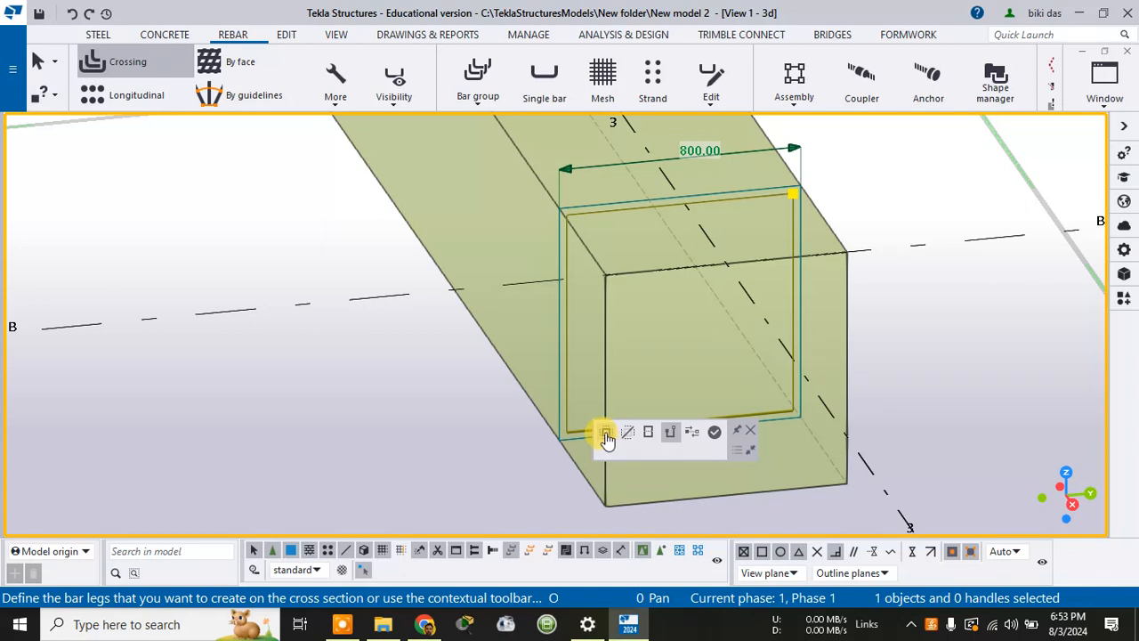
click(717, 436)
scroll(712, 420, down, 5)
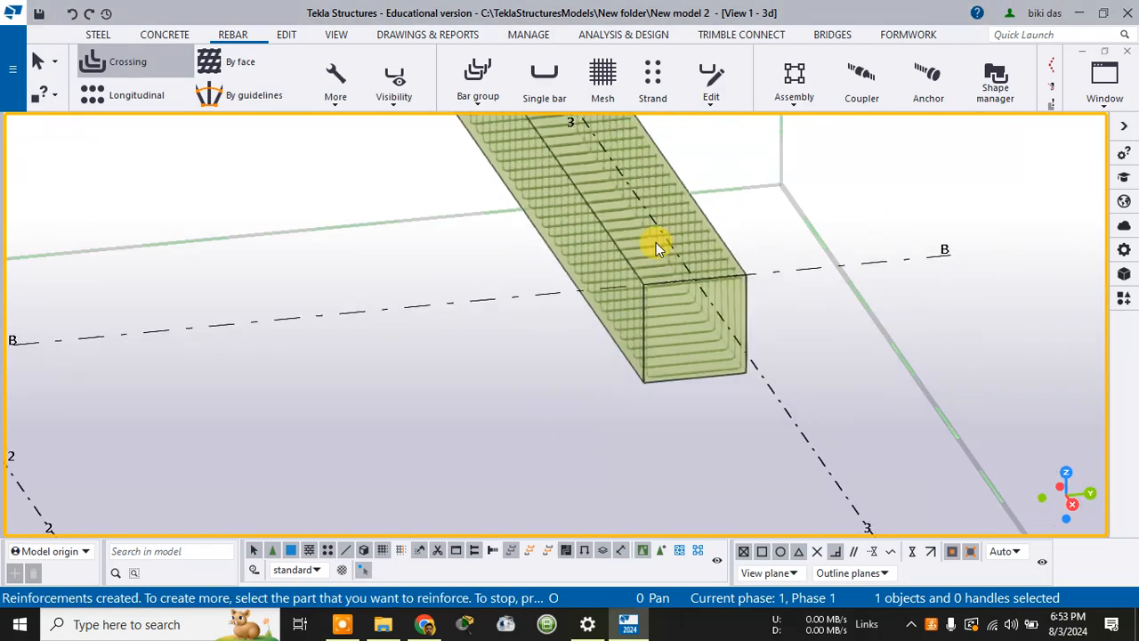
middle_drag(656, 242, 749, 440)
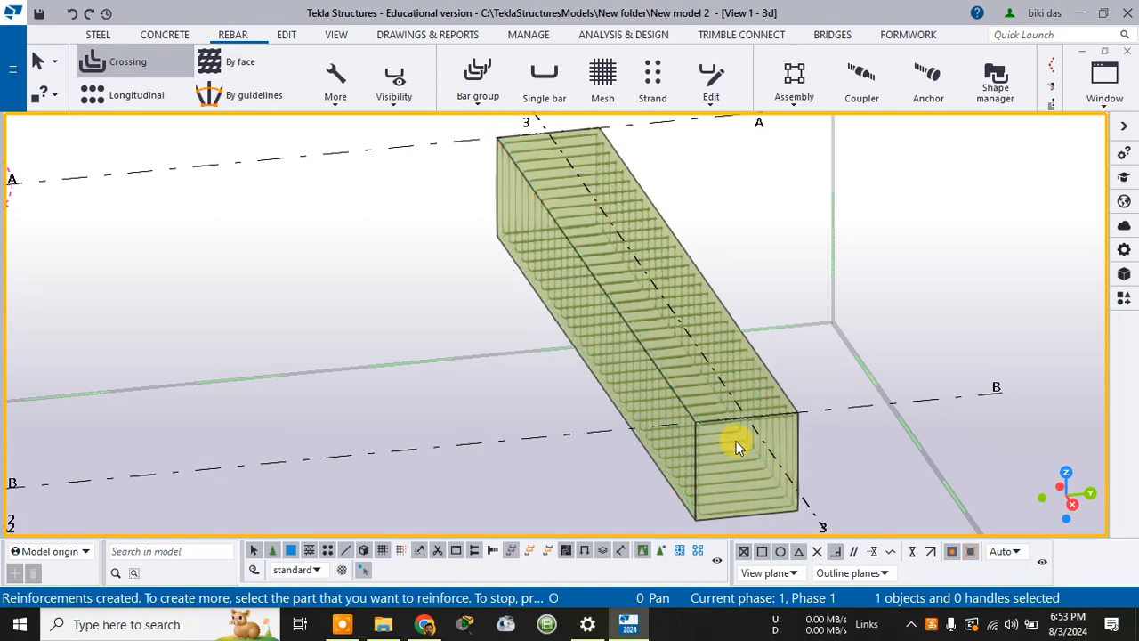
scroll(659, 427, up, 6)
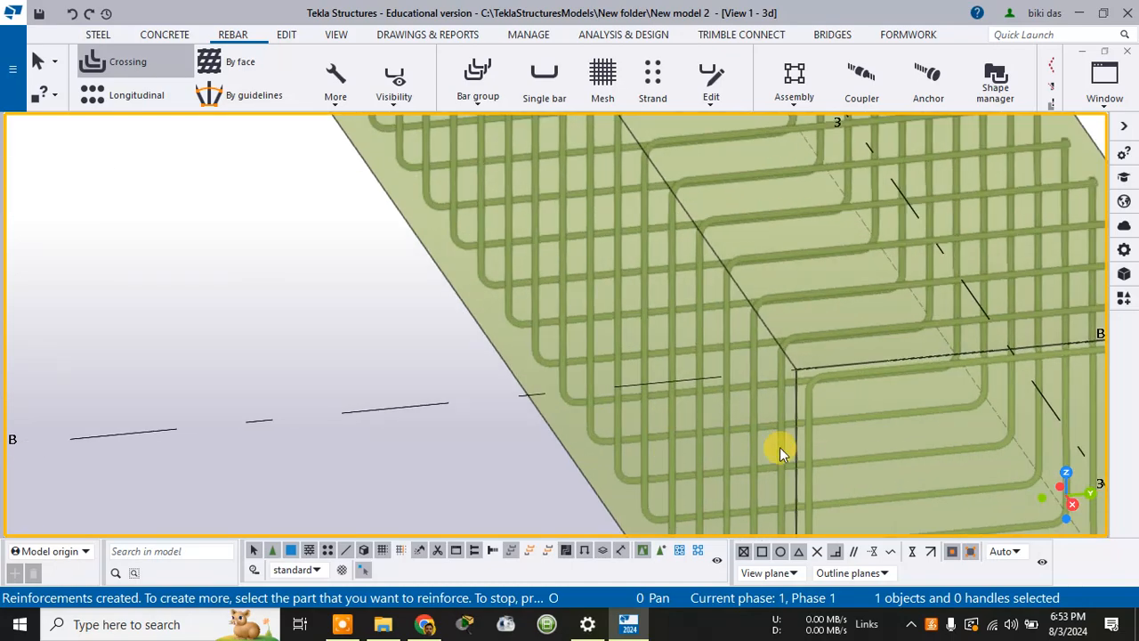
scroll(813, 430, down, 5)
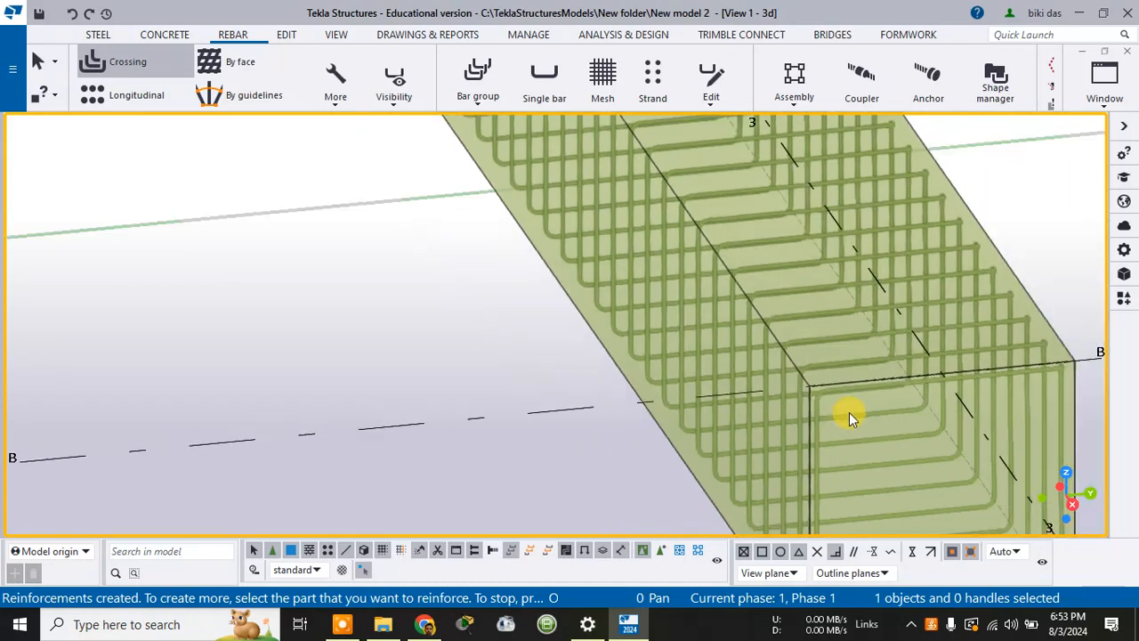
scroll(702, 389, up, 3)
scroll(714, 367, down, 2)
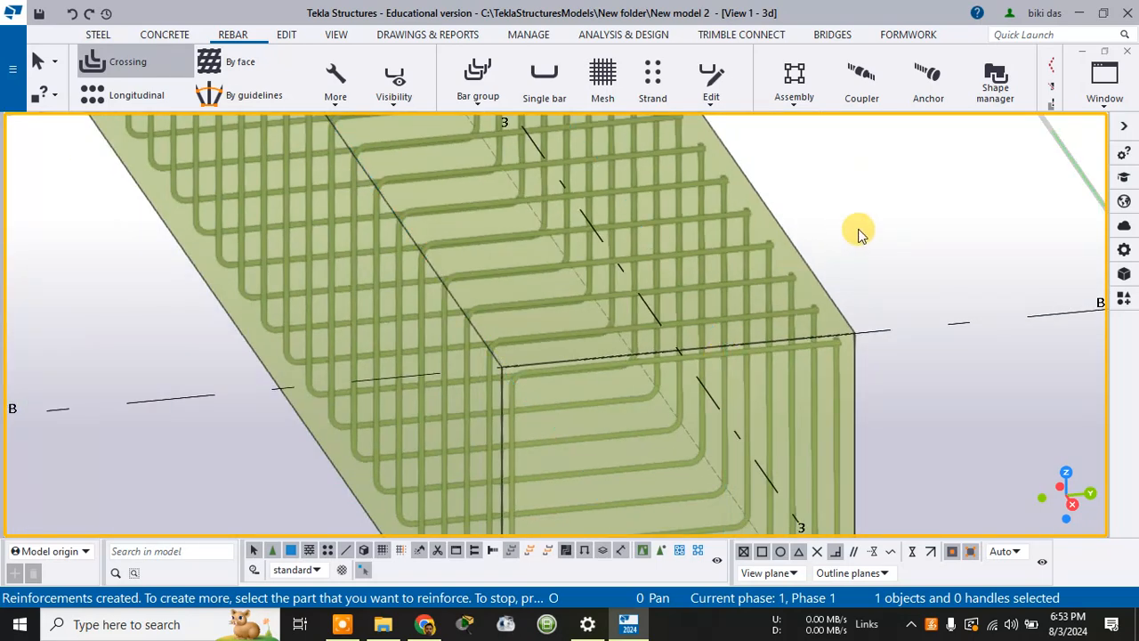
key(Escape)
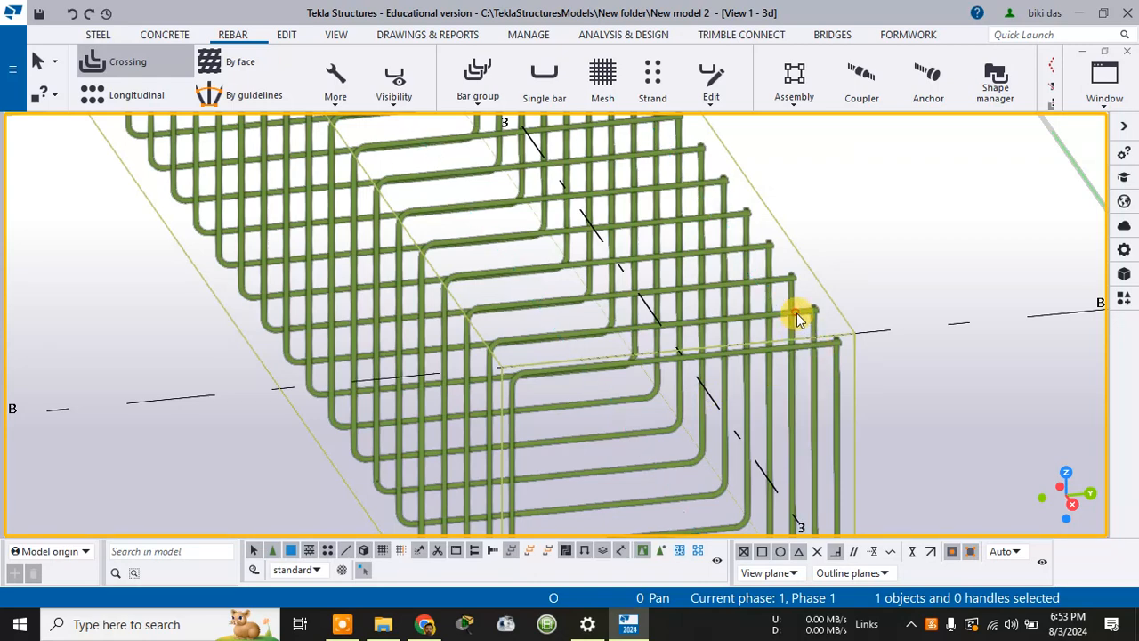
Set the class of the beam's crossing rebar set to 2 and apply the modification
click(742, 267)
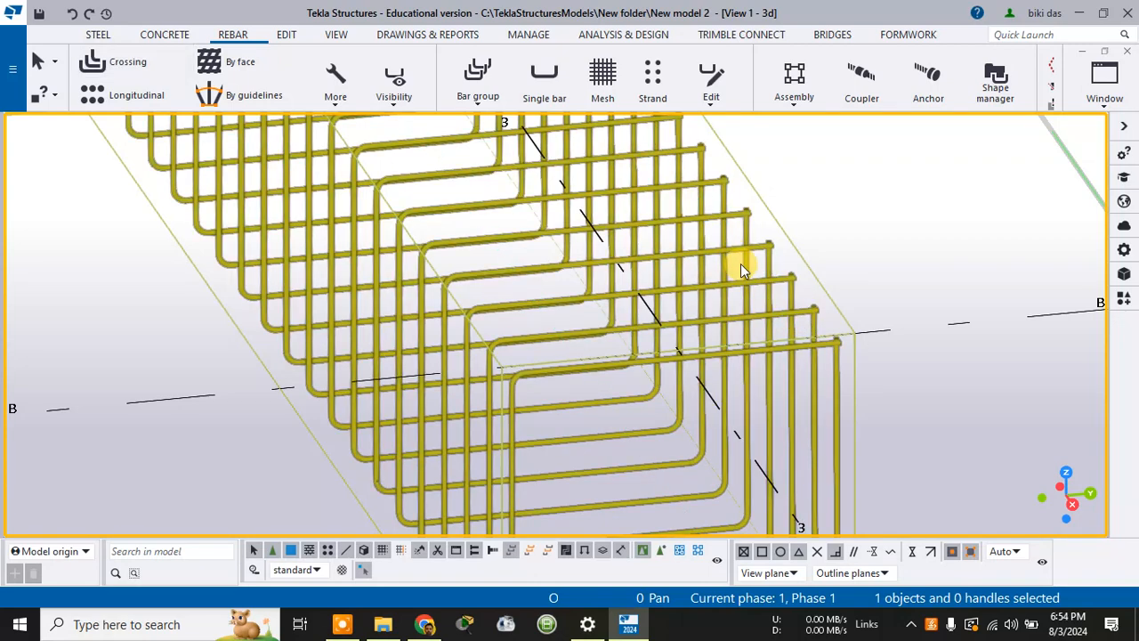
click(741, 247)
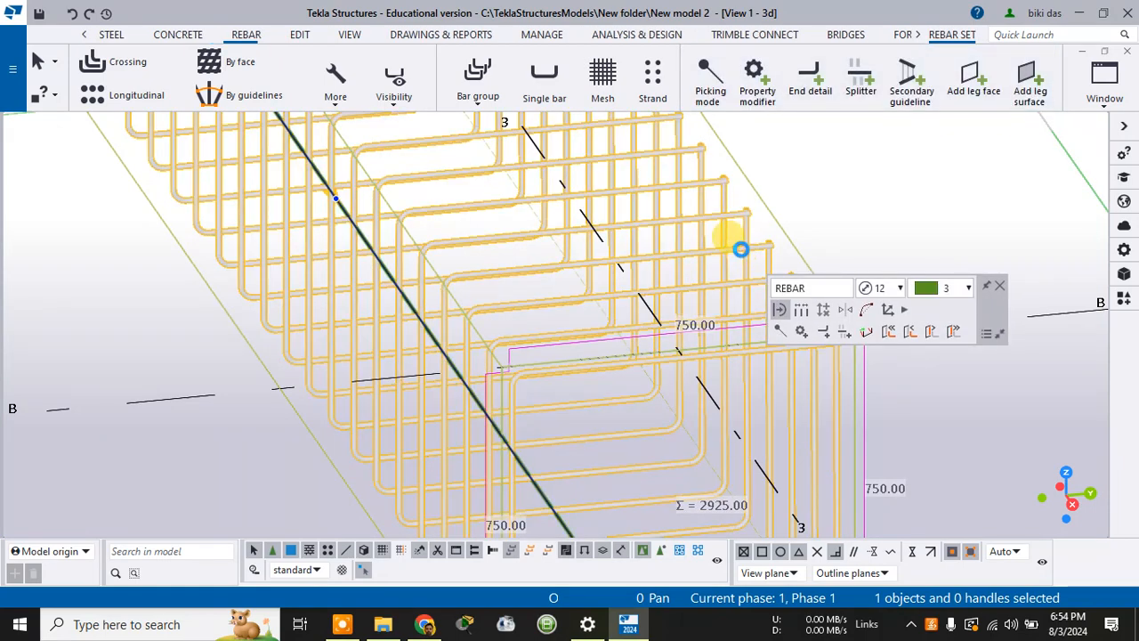
double_click(740, 249)
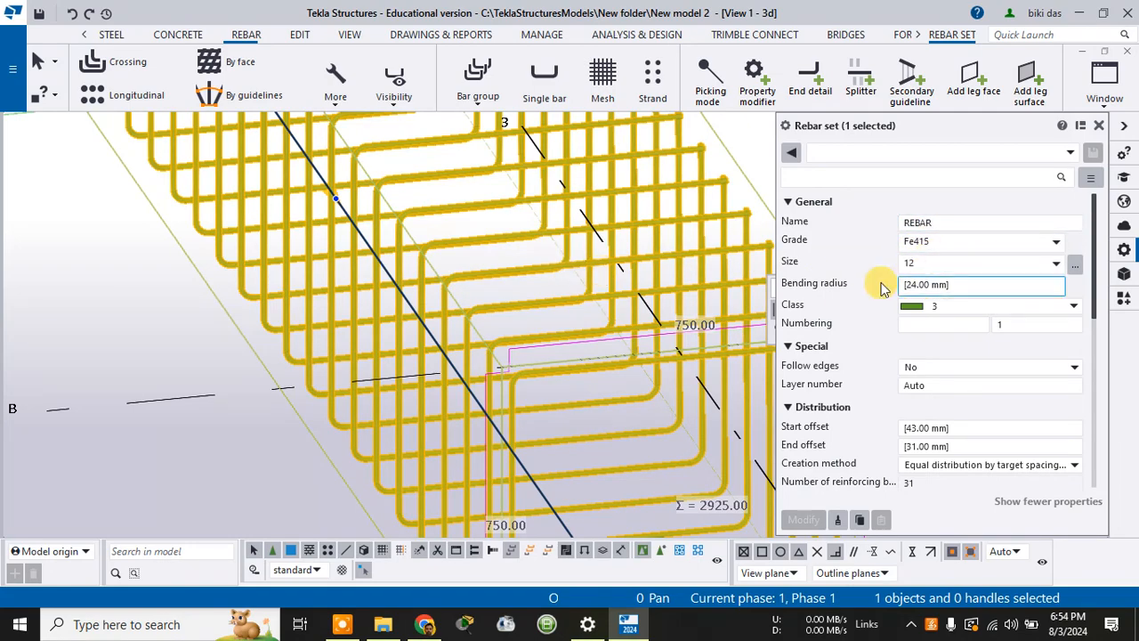
click(943, 306)
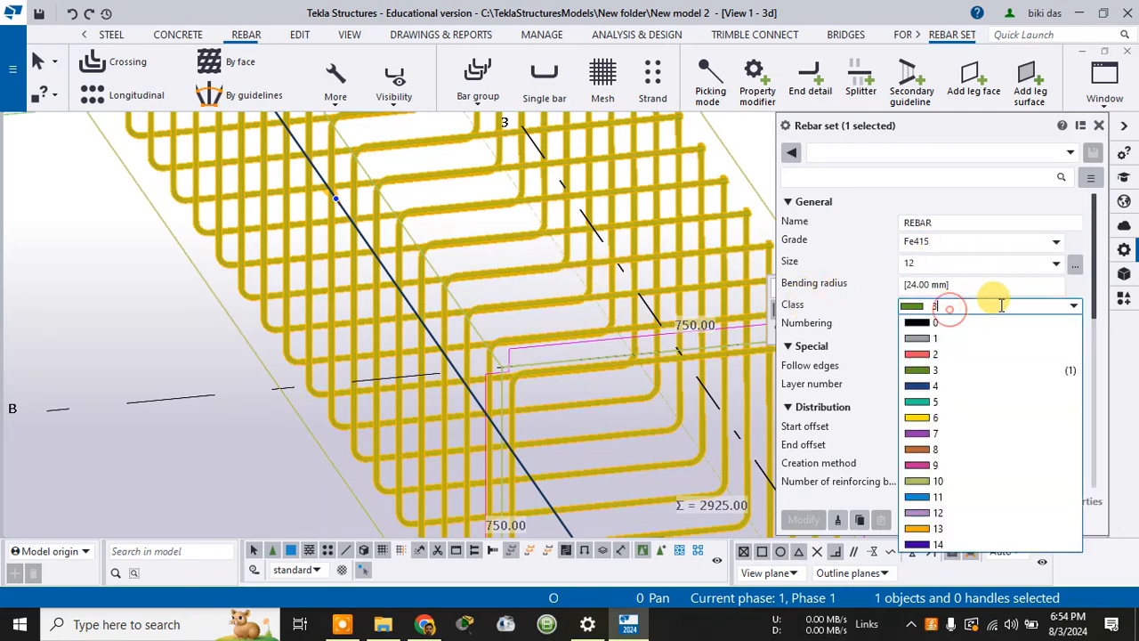
click(936, 354)
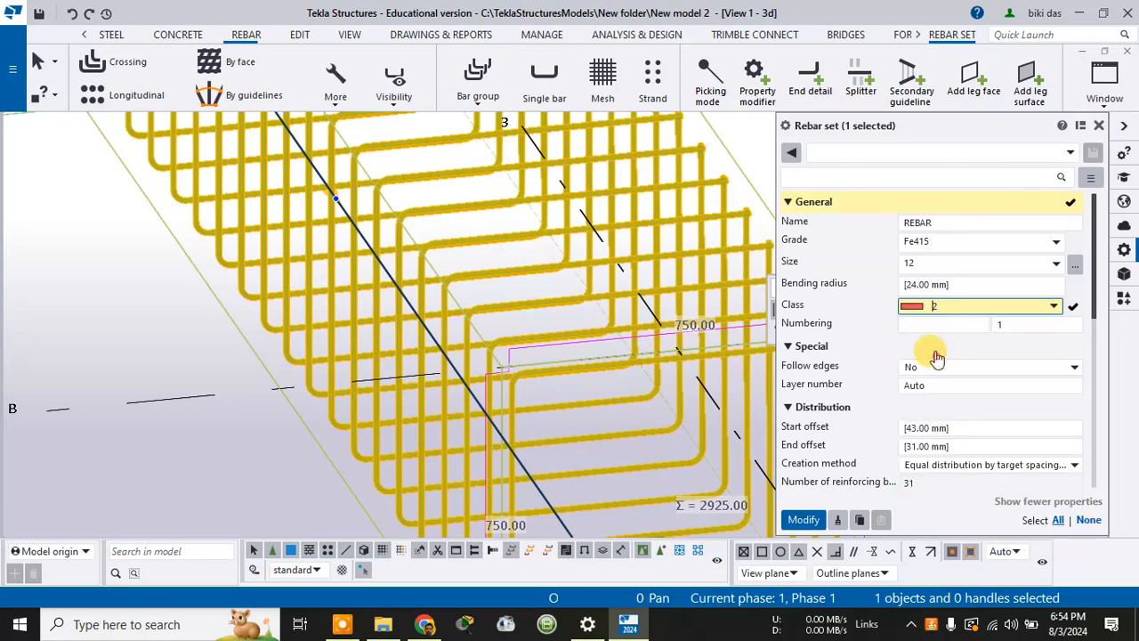
click(820, 528)
Review the rebar set's numbering, edge following, layer number and distribution properties
click(1008, 324)
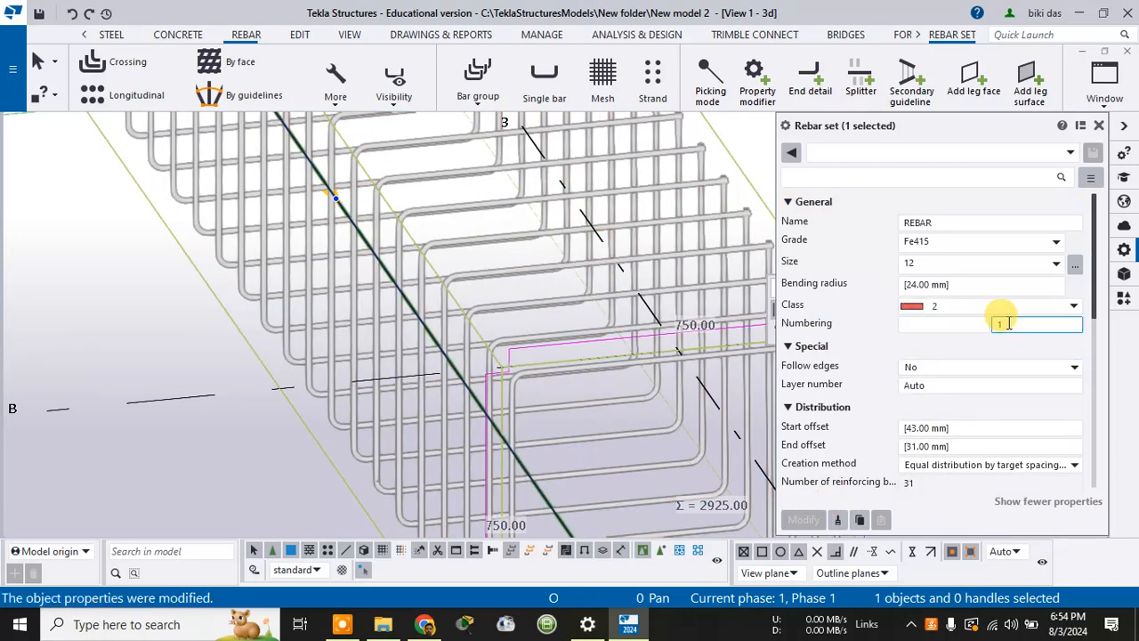
scroll(889, 343, down, 2)
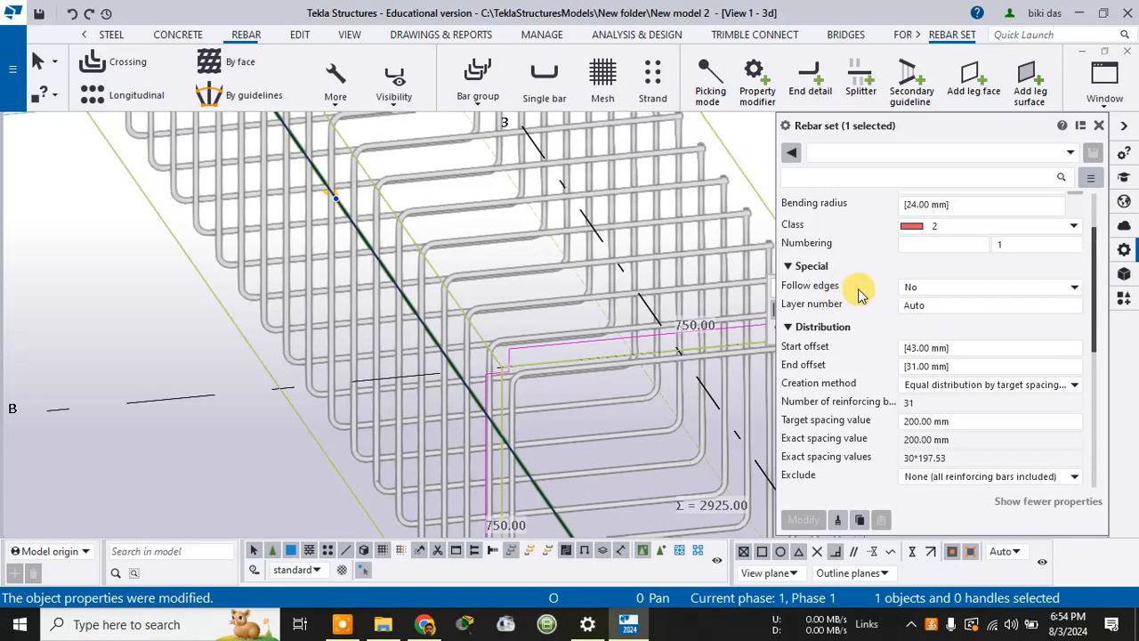
click(920, 288)
click(926, 287)
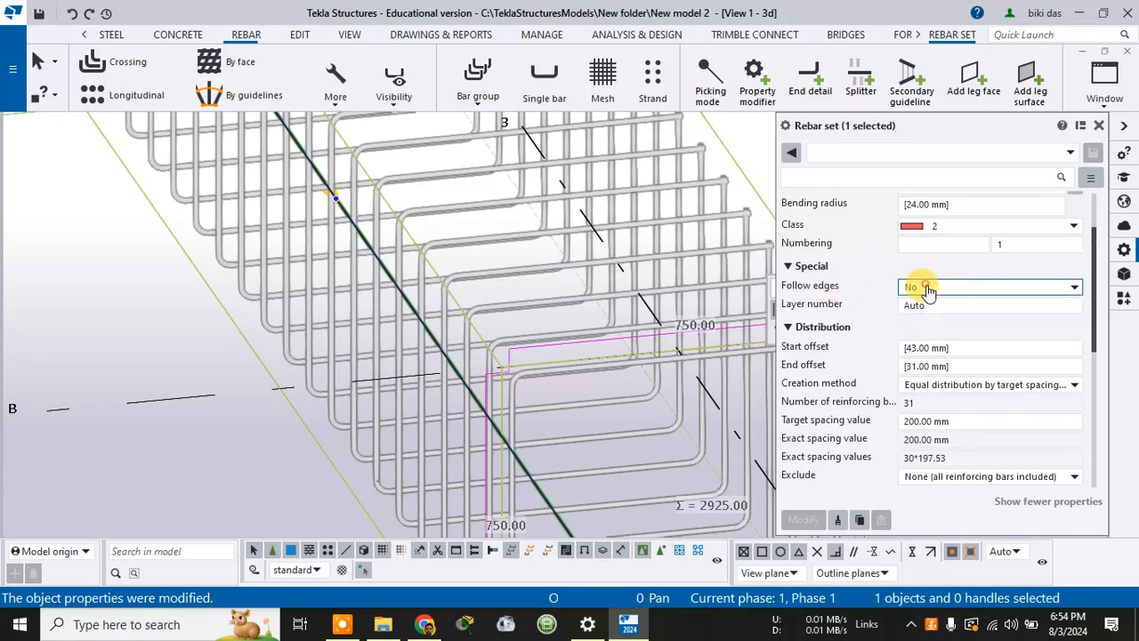
click(924, 305)
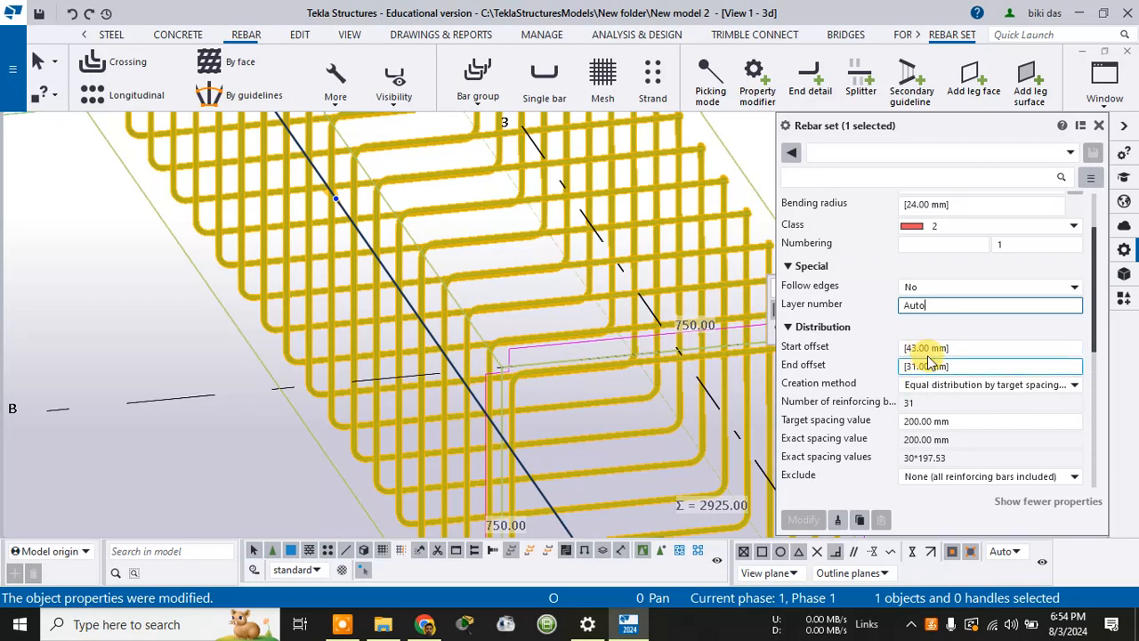
scroll(919, 389, down, 2)
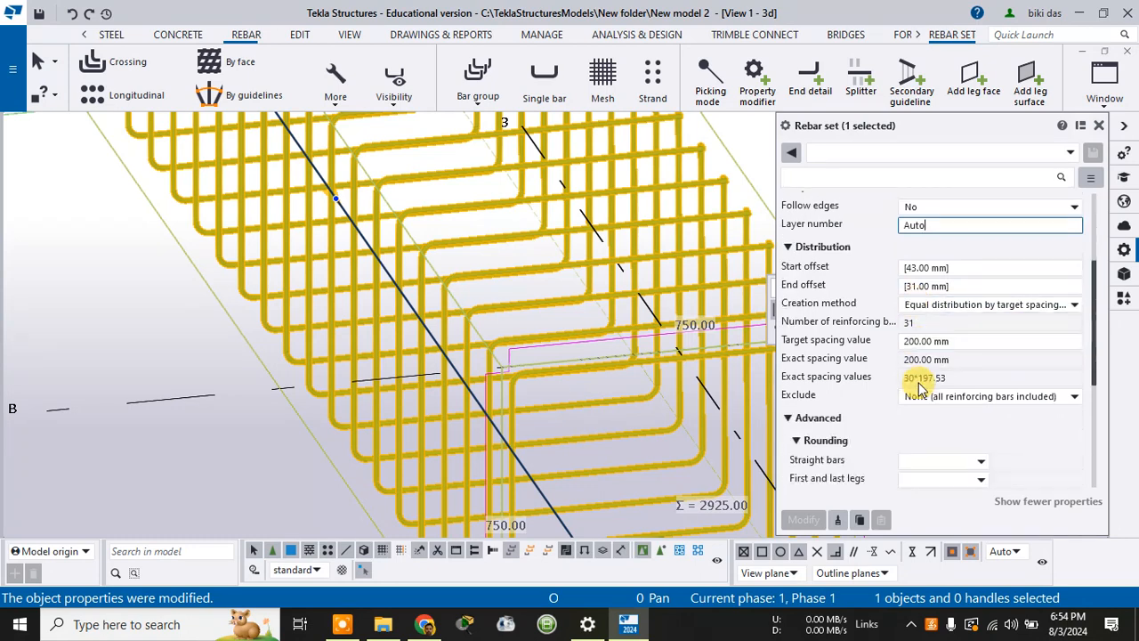
click(920, 323)
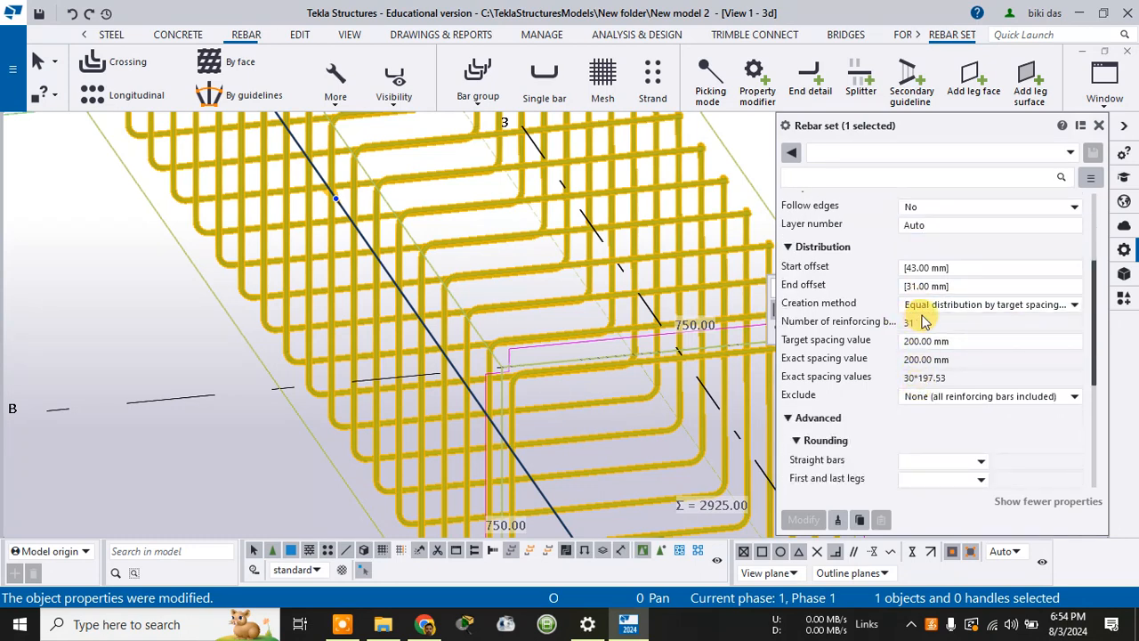
Change the rebar set's creation method to By exact spacings, set the exact spacing values to 25*197.53 and apply the modification
click(927, 307)
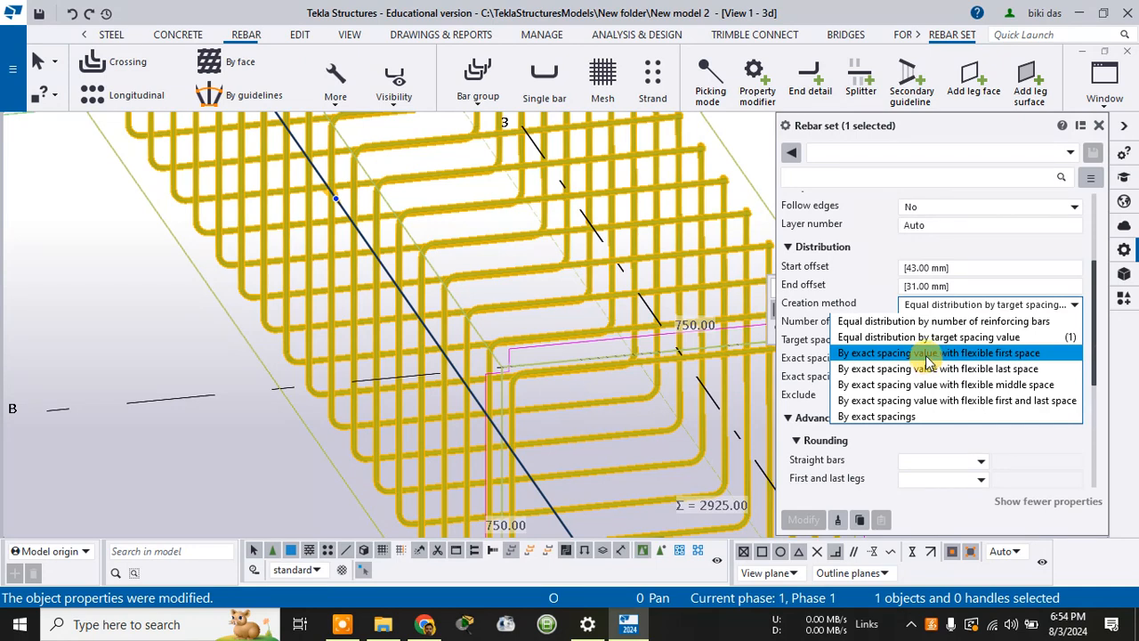
click(890, 416)
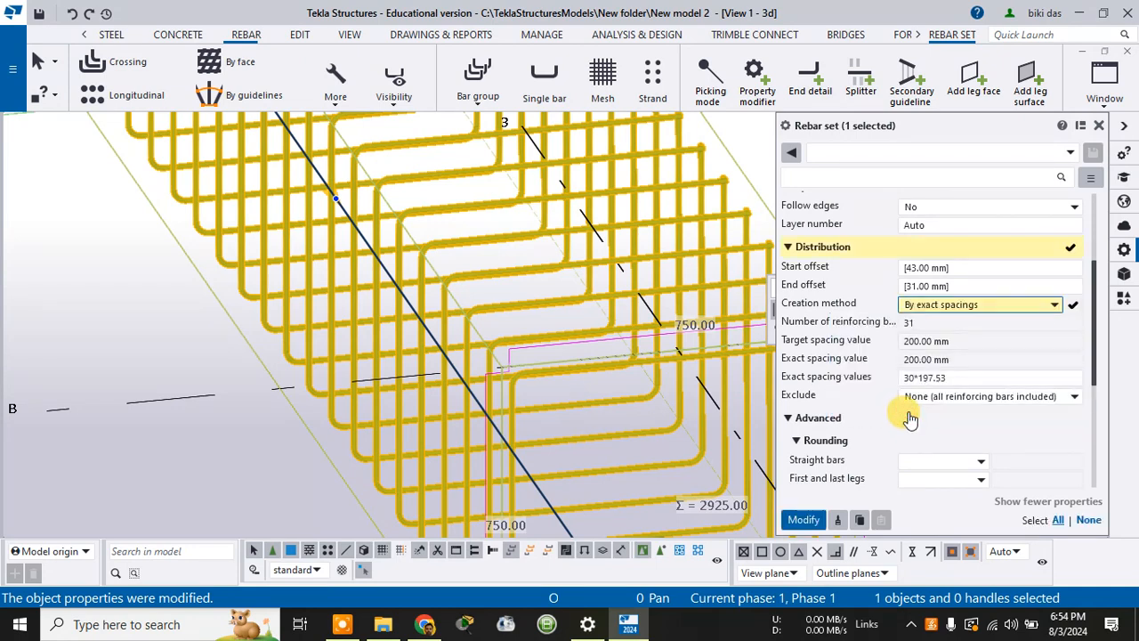
double_click(921, 358)
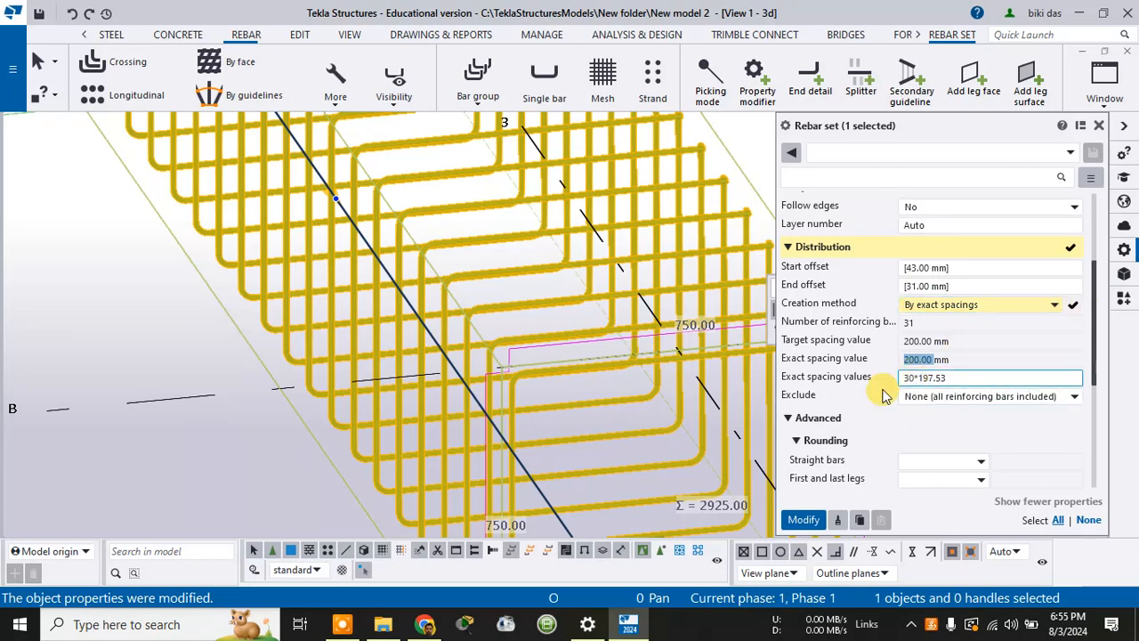
drag(914, 378, 903, 378)
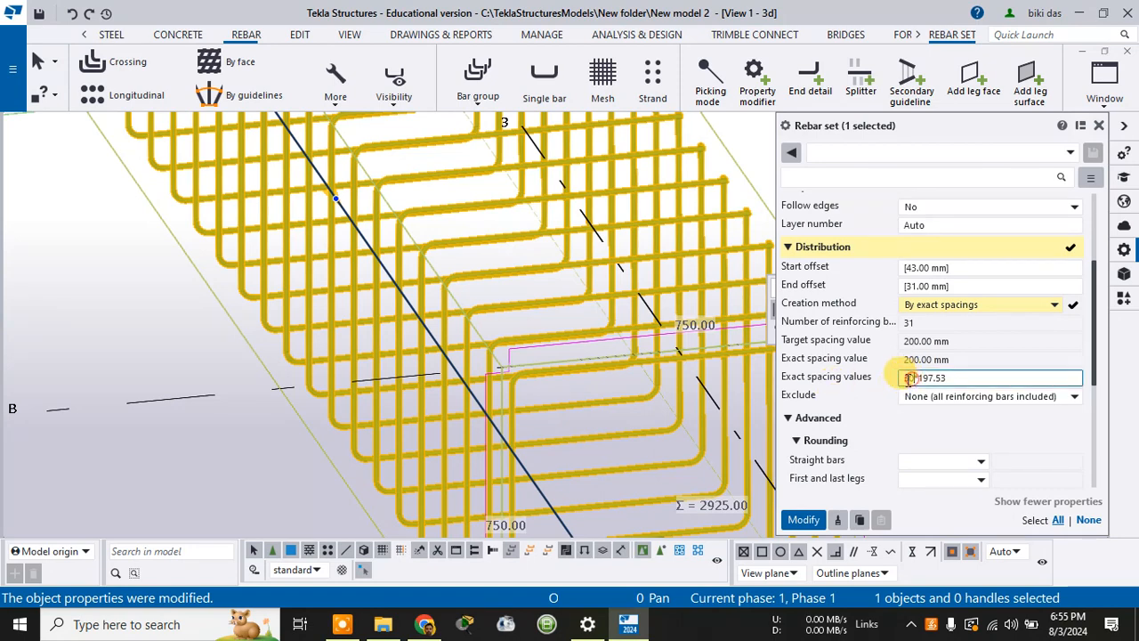
text(25)
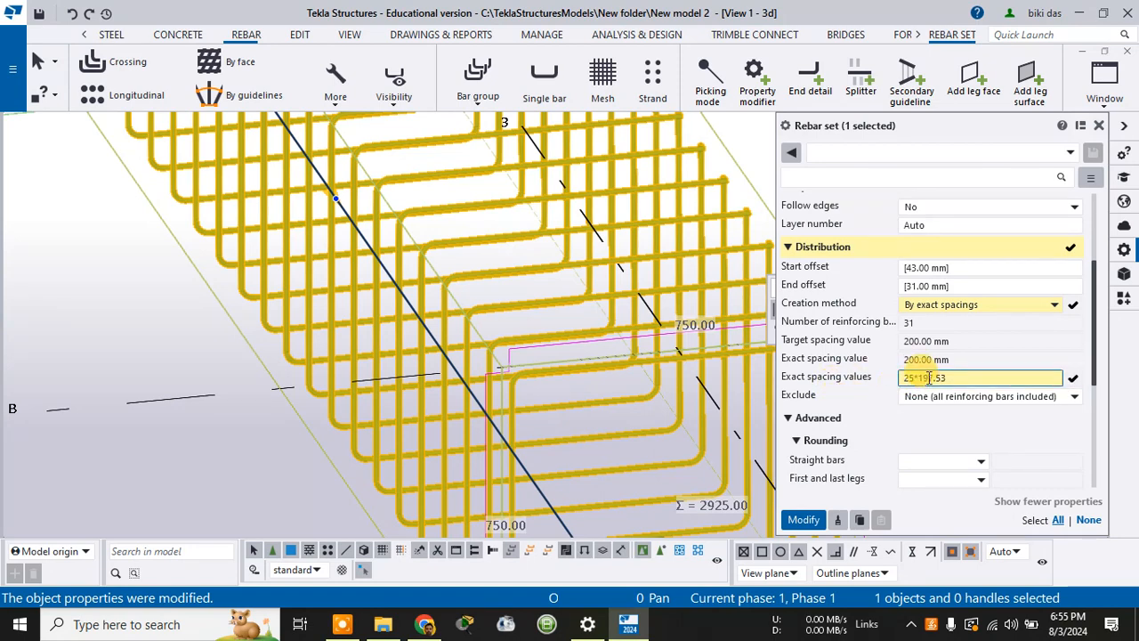
click(961, 419)
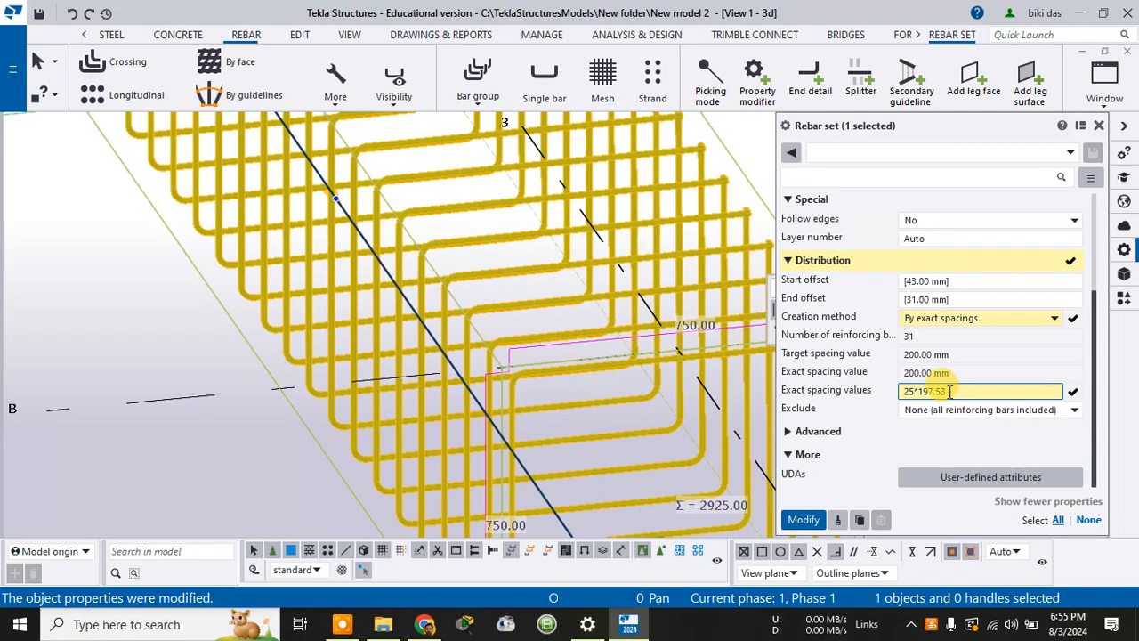
click(805, 521)
scroll(694, 317, down, 5)
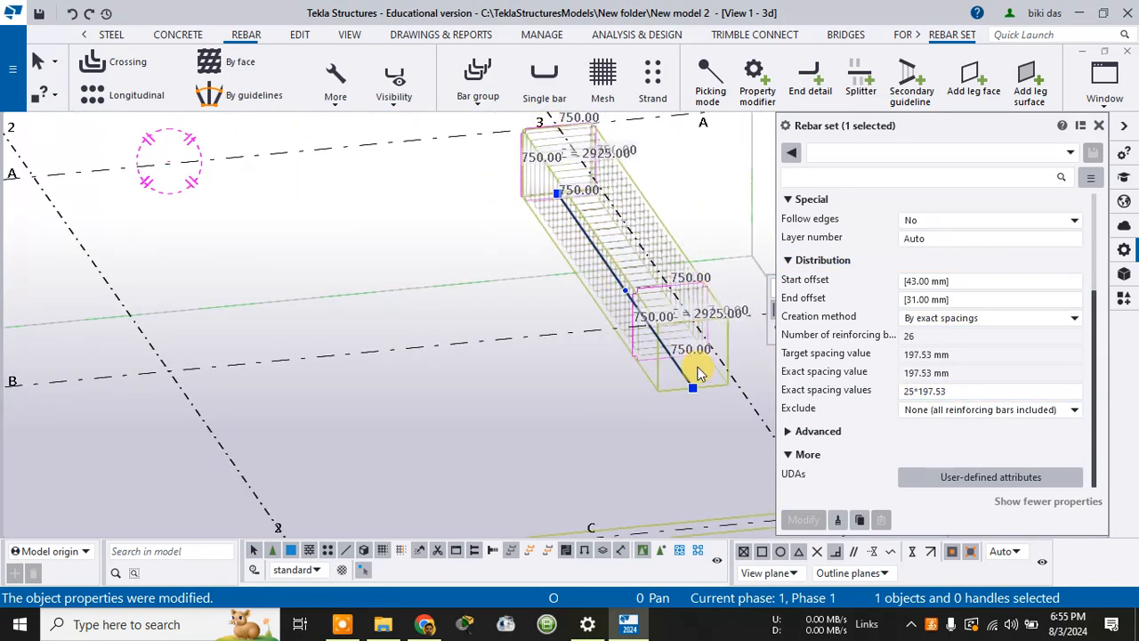
scroll(687, 358, up, 5)
Set the rebar set's exact spacing values to 25*250 and apply the modification
click(950, 392)
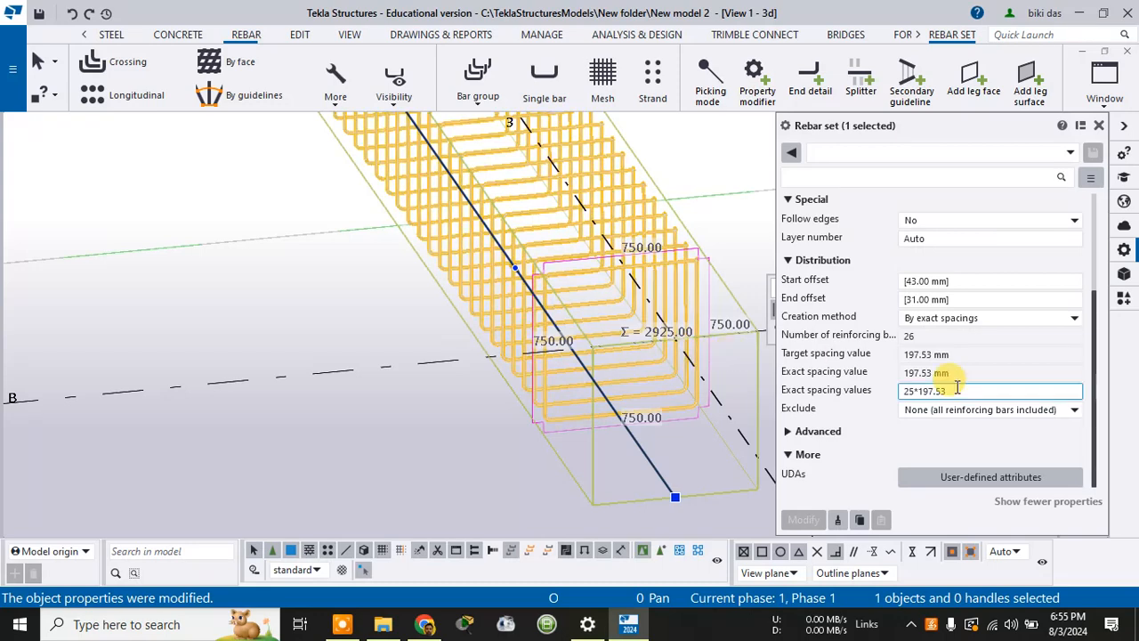
drag(950, 392, 915, 392)
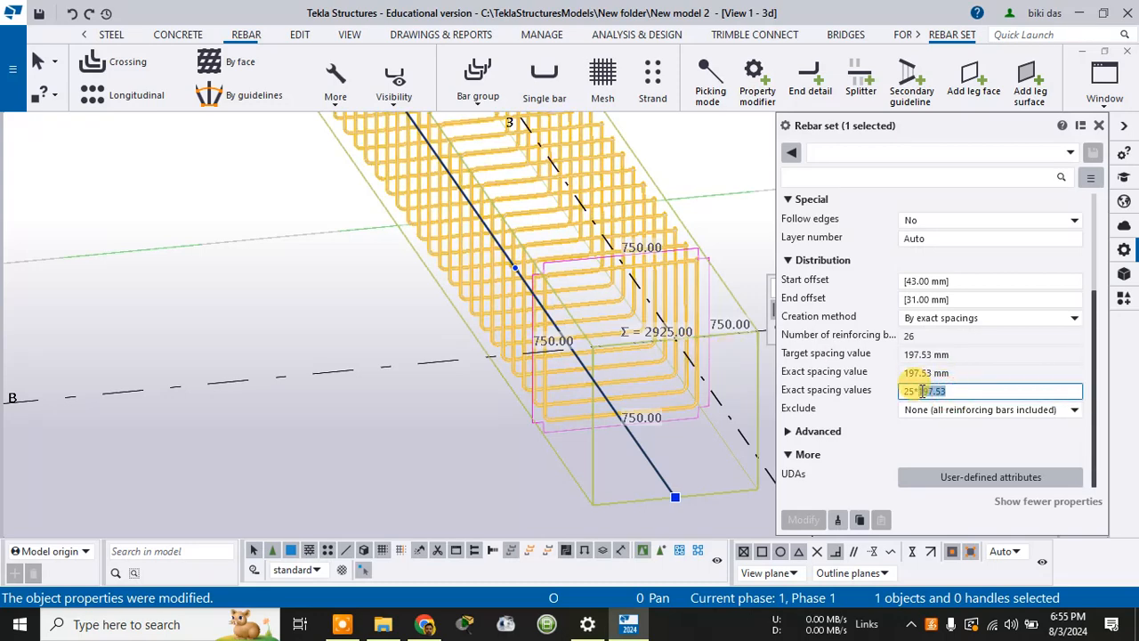
text(250)
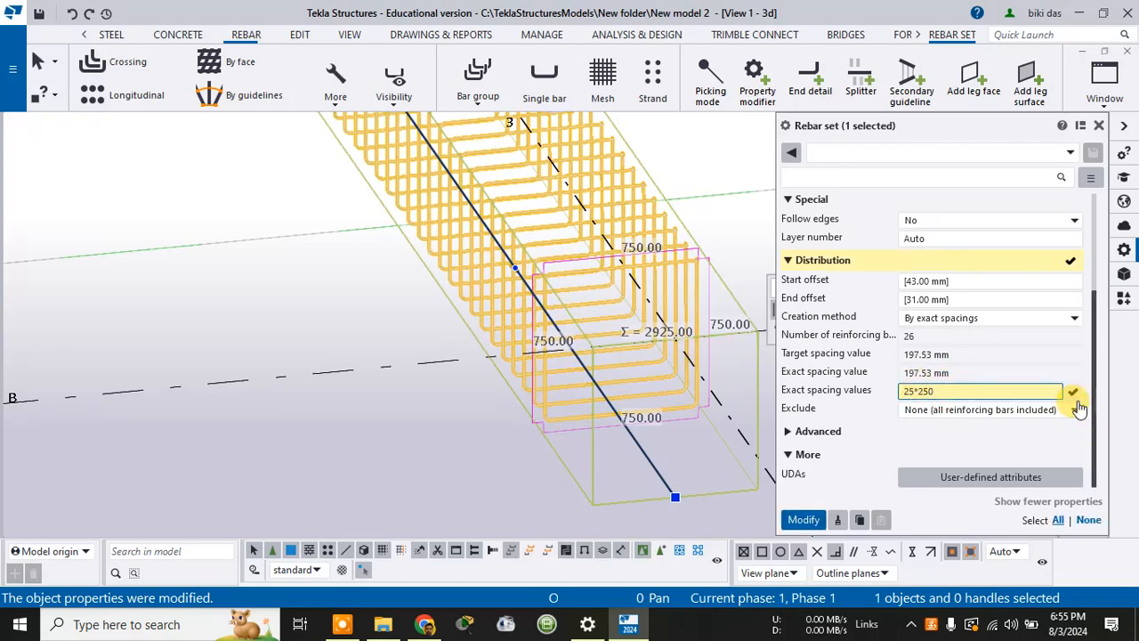
click(802, 519)
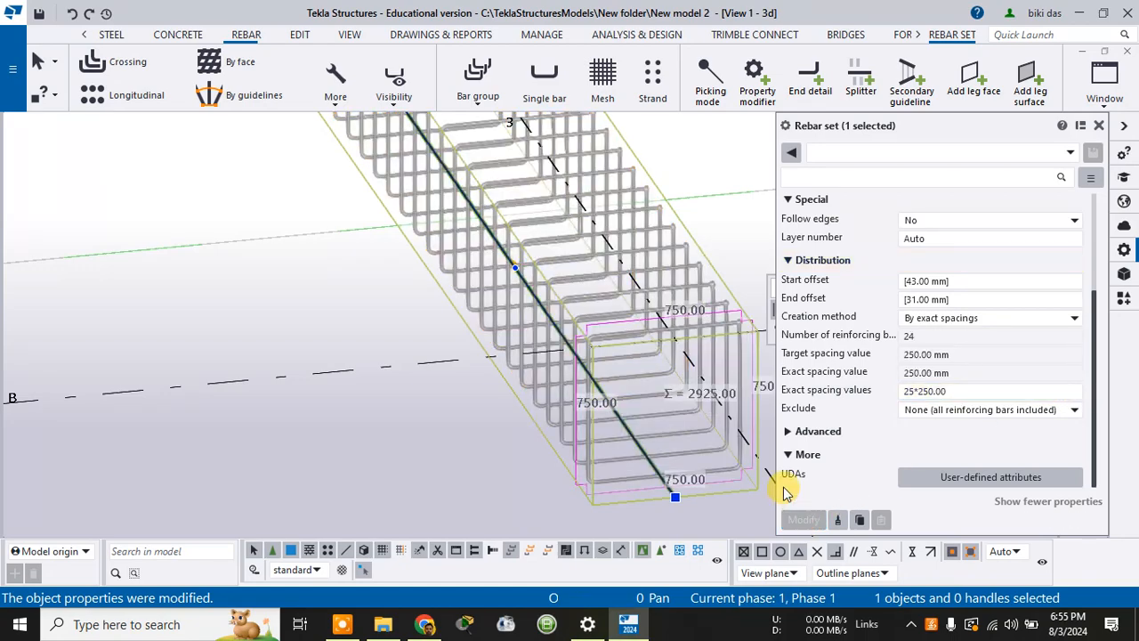
Examine the bar distribution along the beam and compare it with the rebar set's general and distribution properties
scroll(697, 402, down, 2)
scroll(694, 402, down, 2)
scroll(591, 271, up, 3)
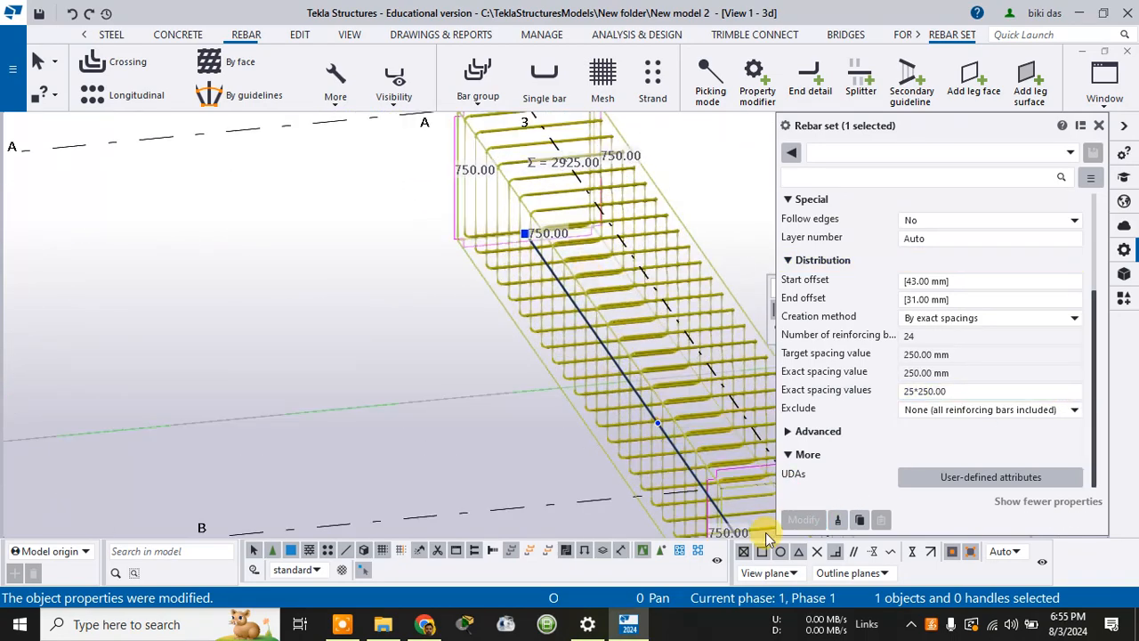
scroll(710, 461, up, 3)
scroll(710, 462, down, 4)
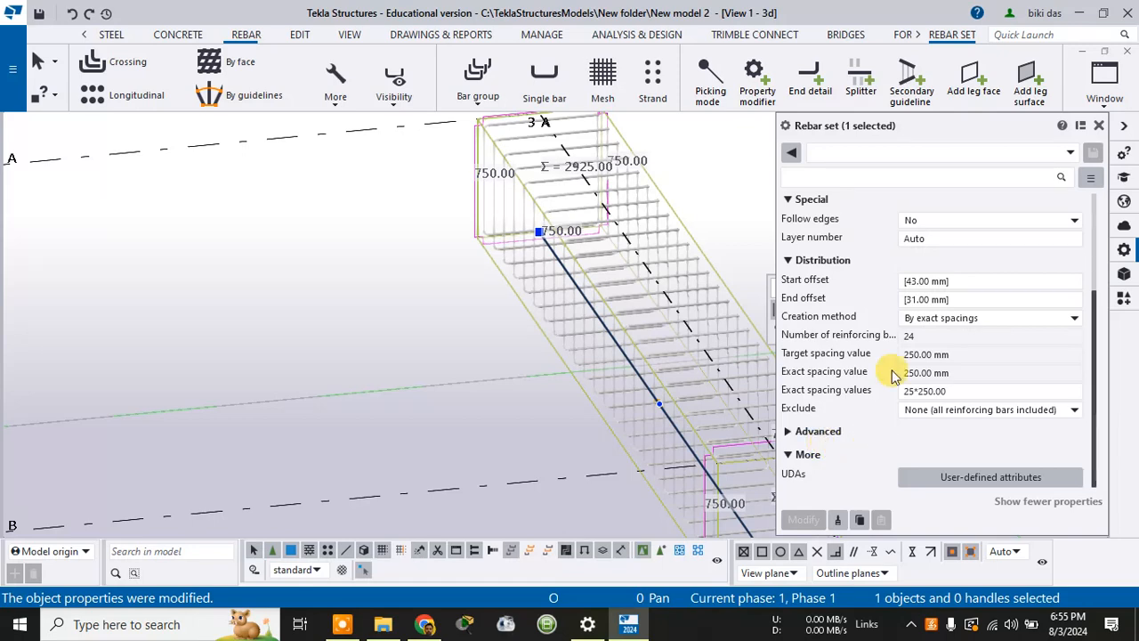
scroll(925, 419, up, 3)
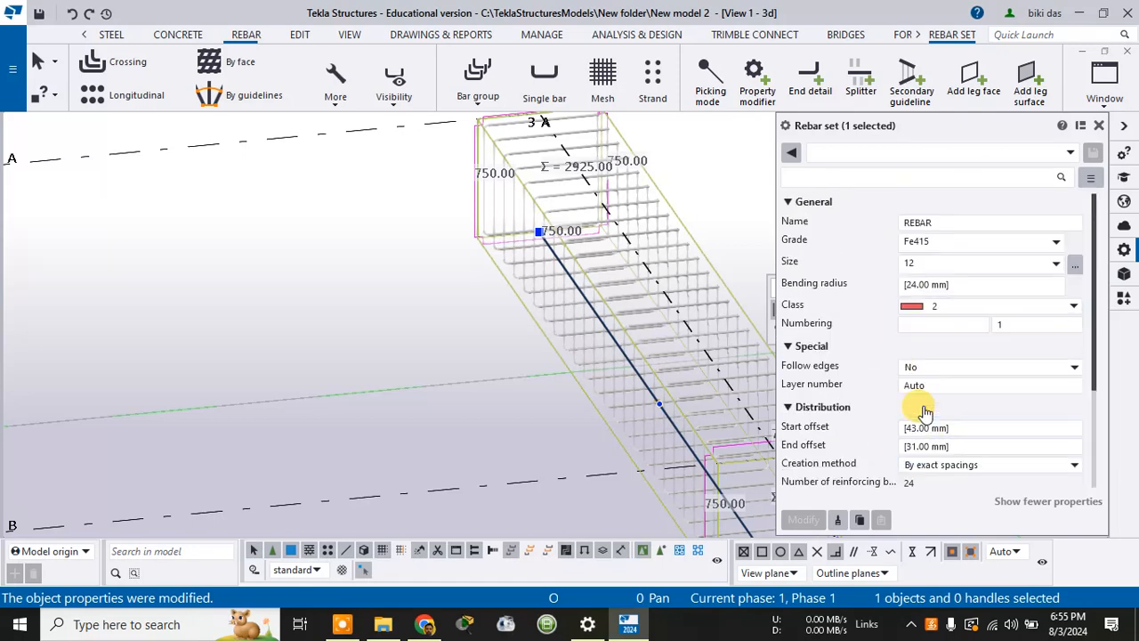
scroll(930, 352, down, 3)
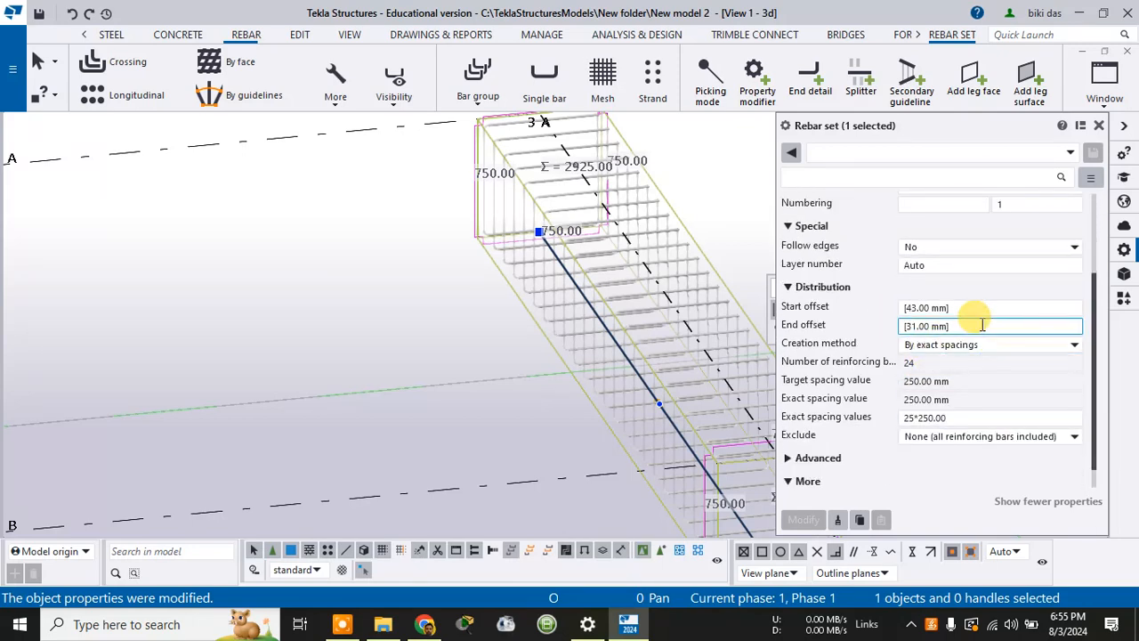
scroll(970, 334, down, 1)
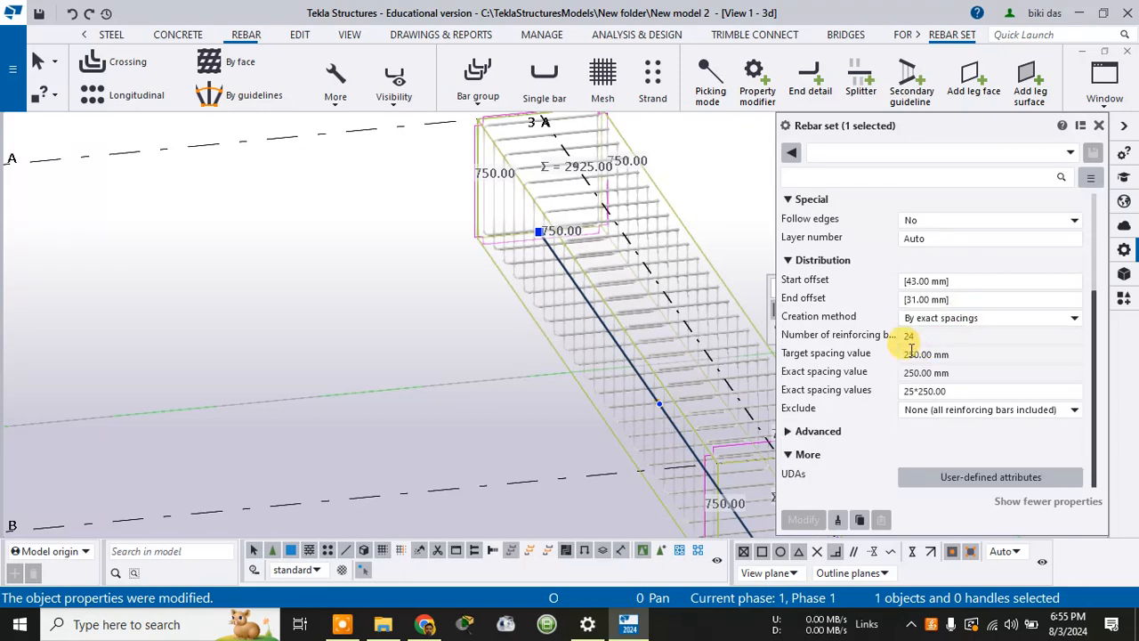
Set the rebar set's exact spacing values to 25*350, apply the modification and check the bars along the beam
click(930, 391)
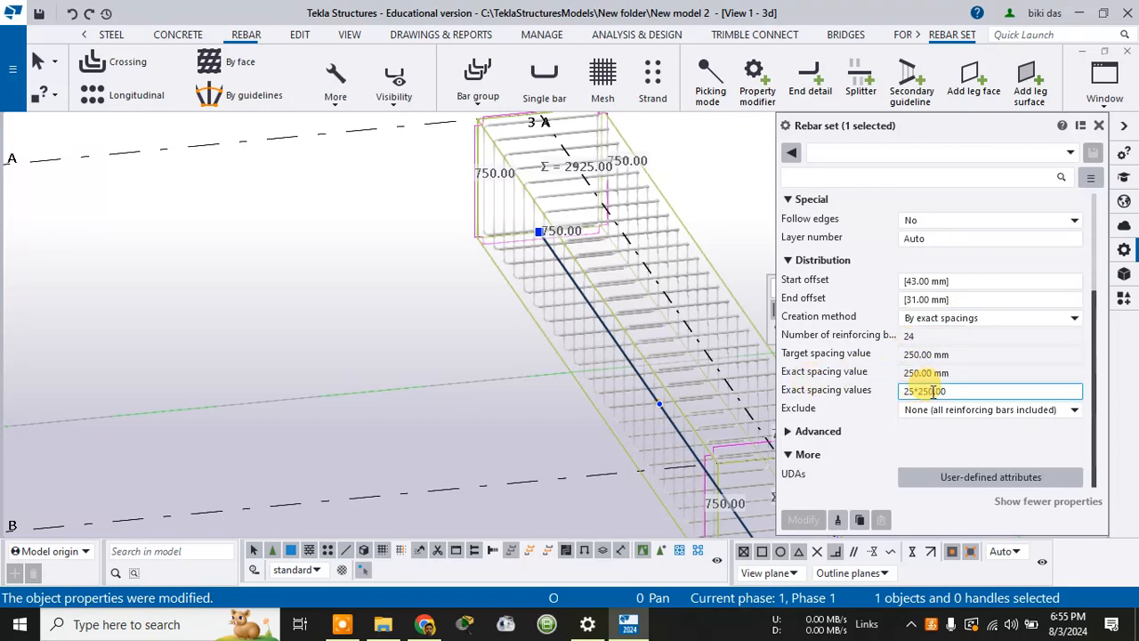
click(903, 338)
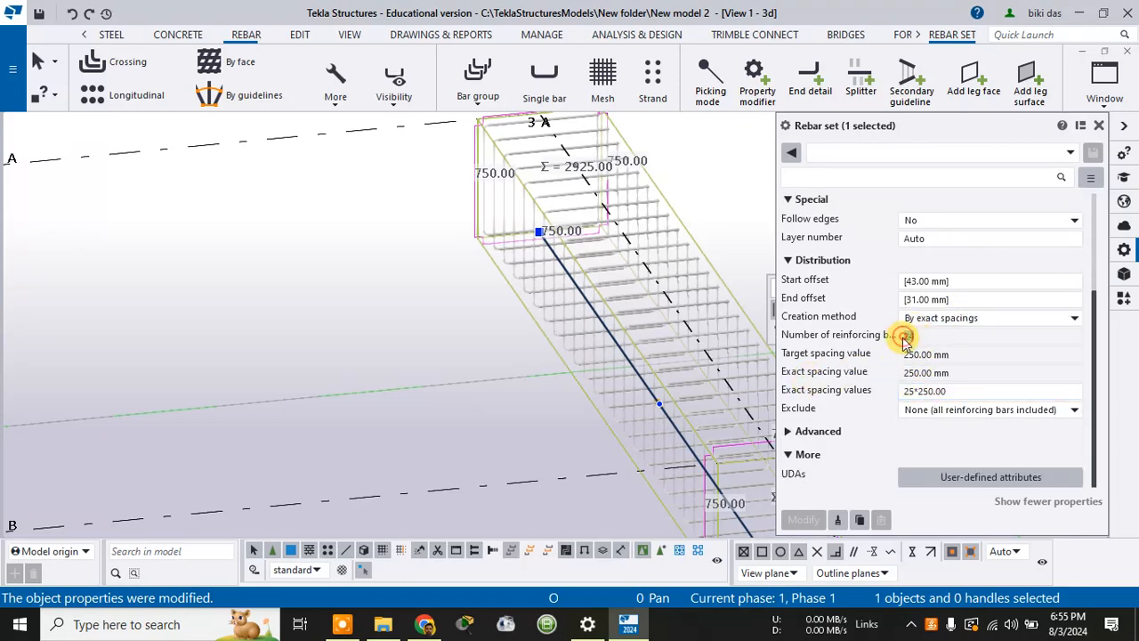
click(921, 391)
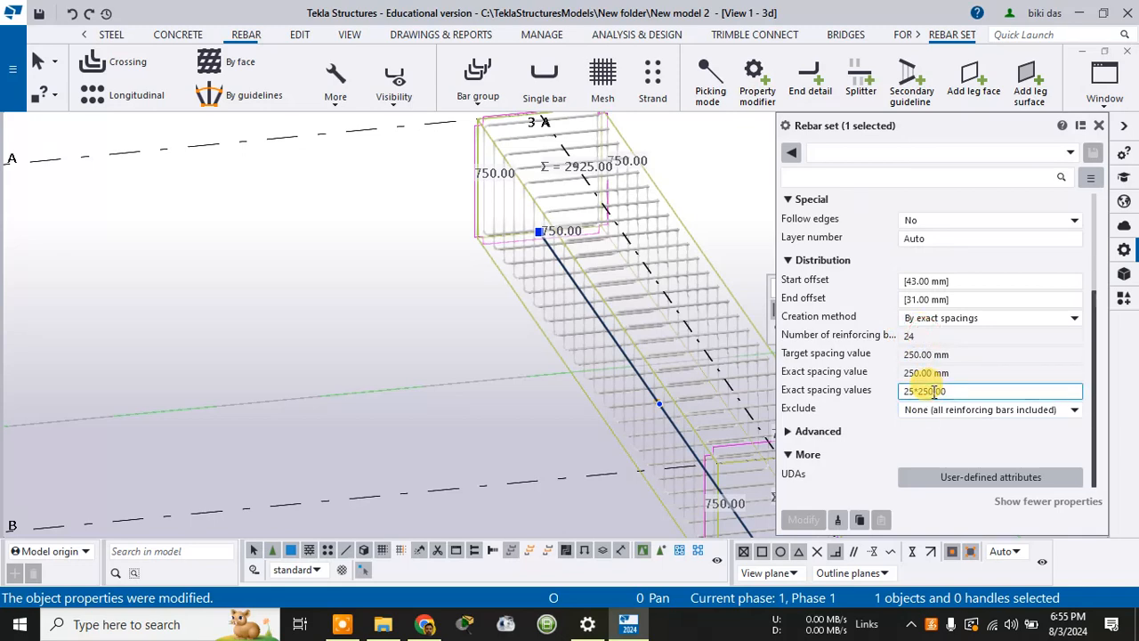
drag(934, 391, 923, 392)
text(300)
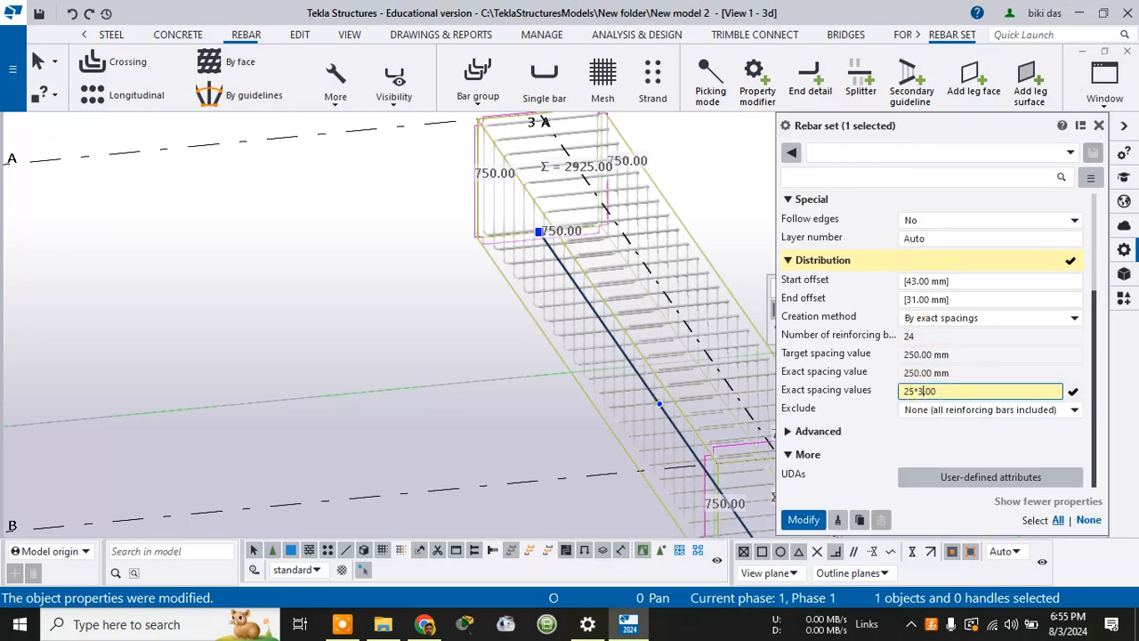
click(803, 520)
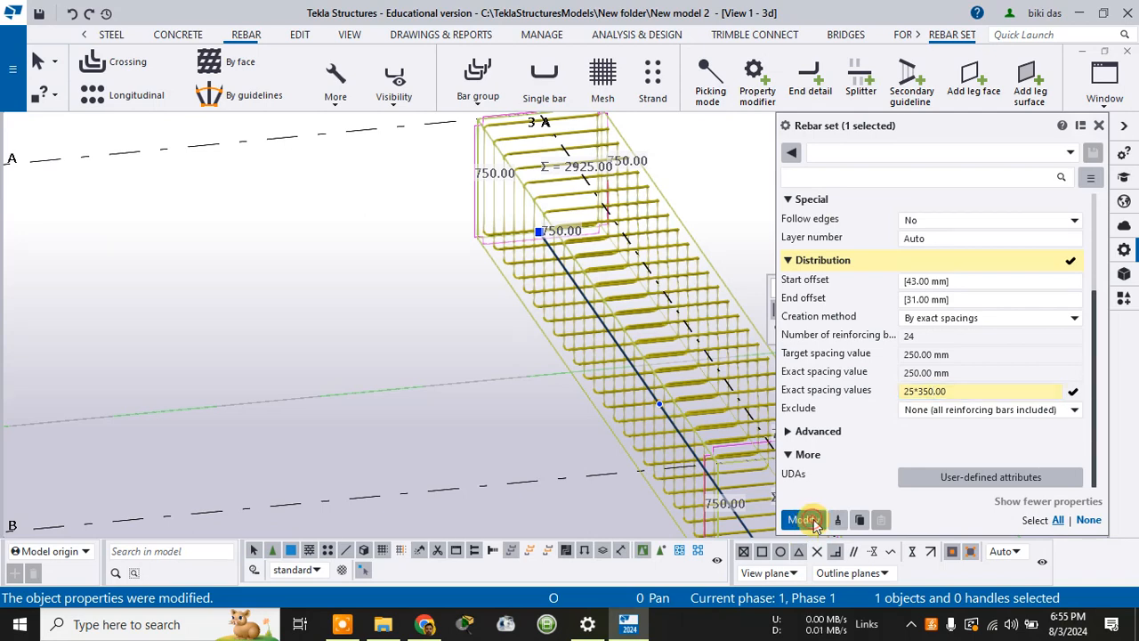
scroll(712, 427, down, 2)
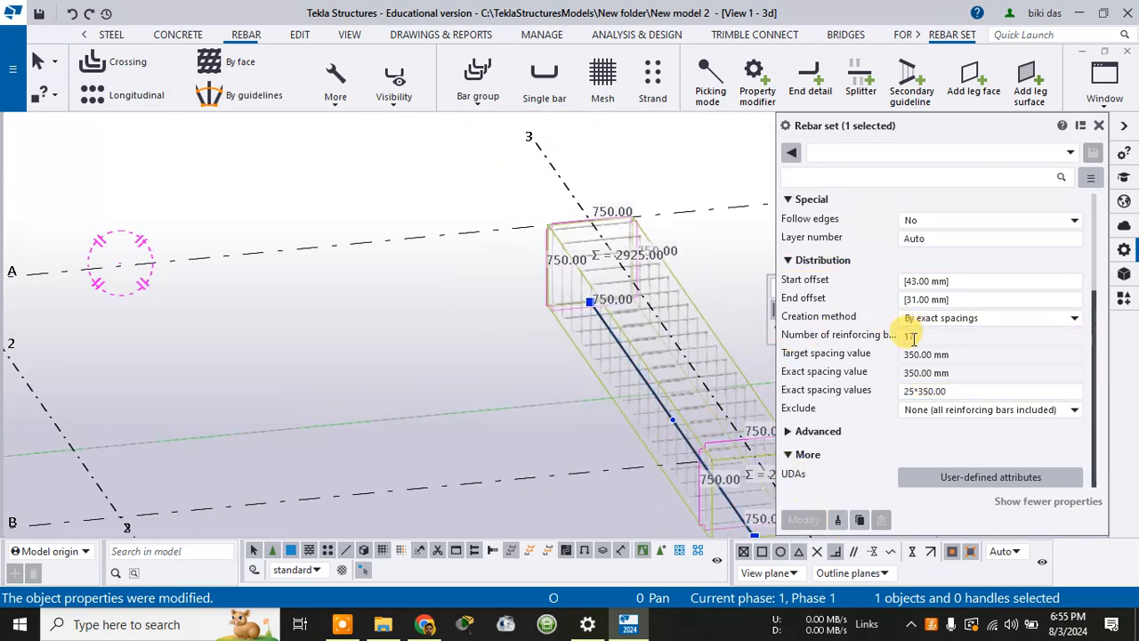
middle_drag(732, 321, 619, 294)
scroll(698, 527, up, 6)
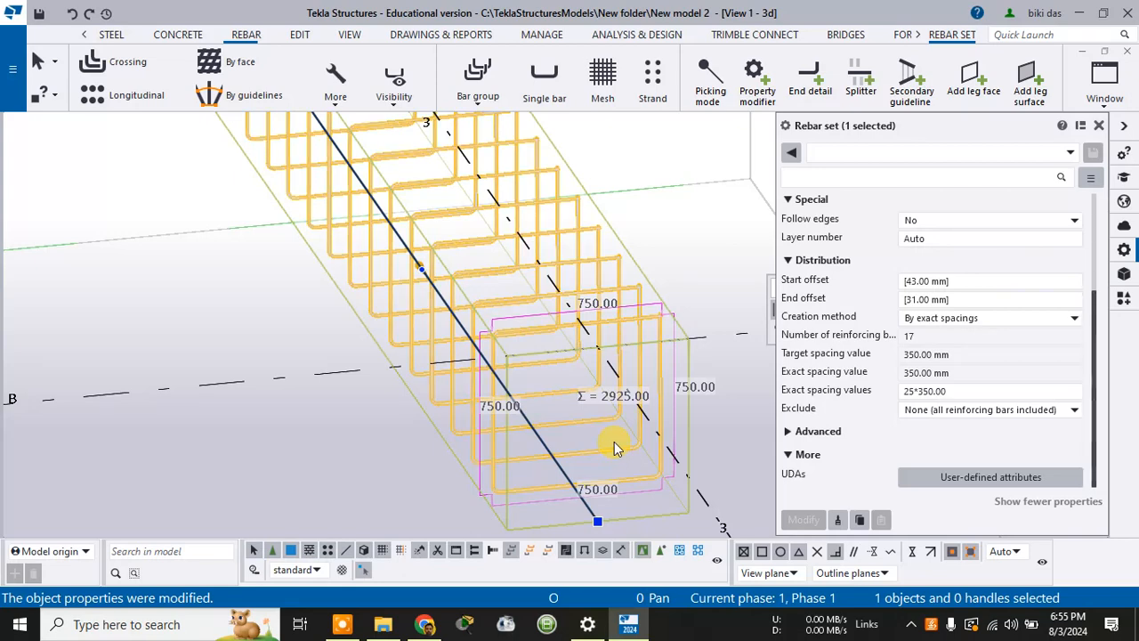
Close the rebar set's properties and delete the crossing rebar set from the beam
click(1098, 126)
click(689, 238)
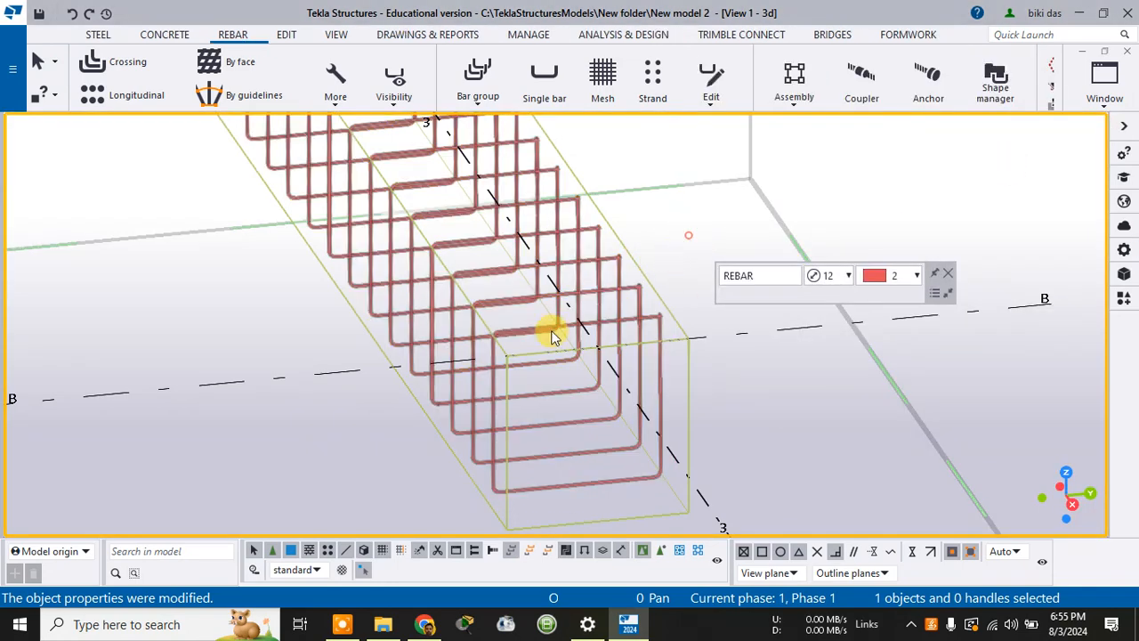
click(833, 375)
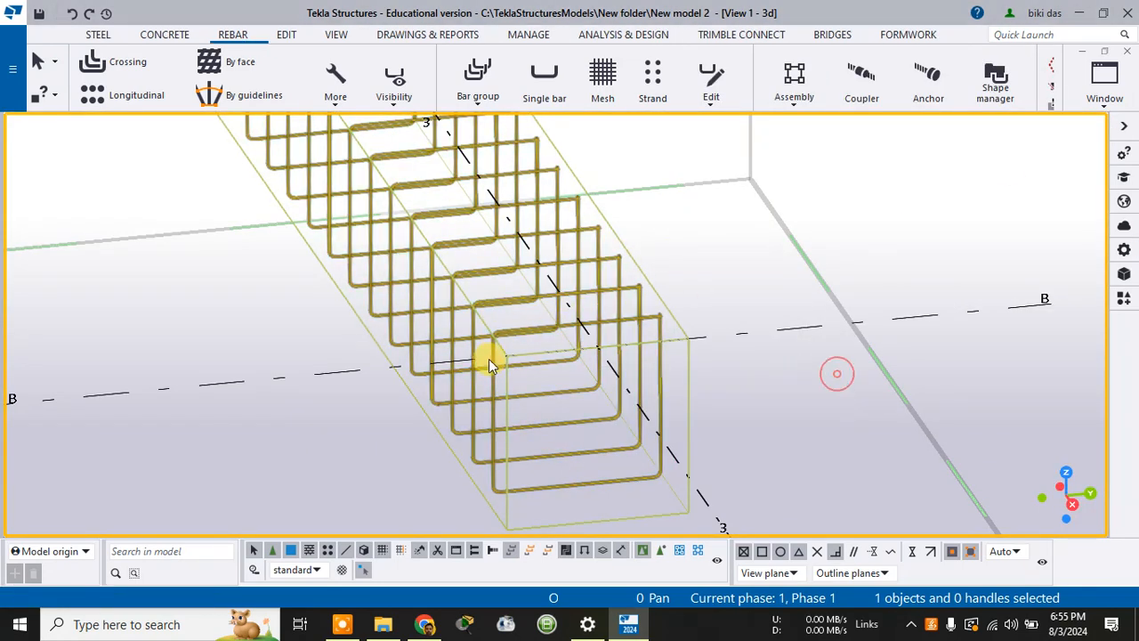
click(556, 325)
key(Delete)
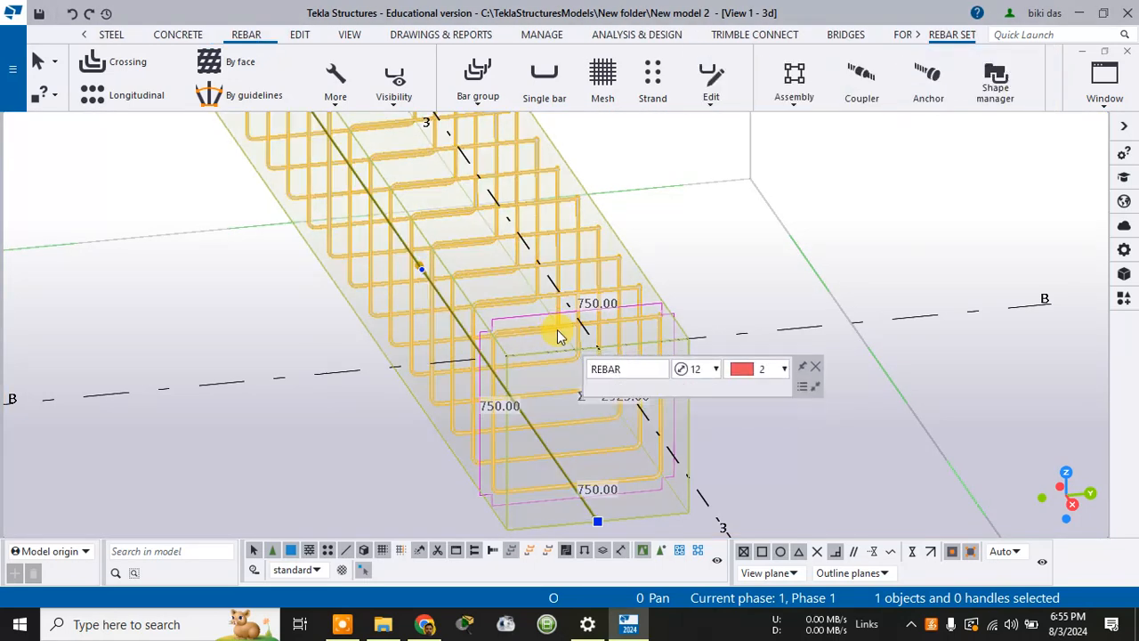
Start a crossing rebar set on the beam's end cross section, unselect all bar legs and select them all again
click(124, 62)
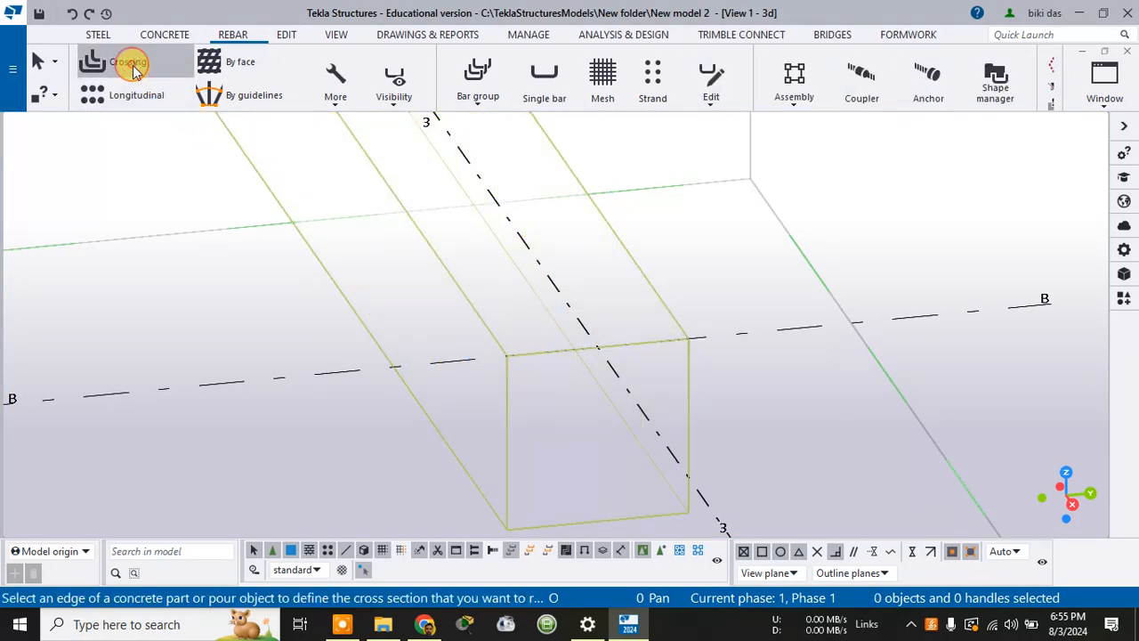
click(482, 310)
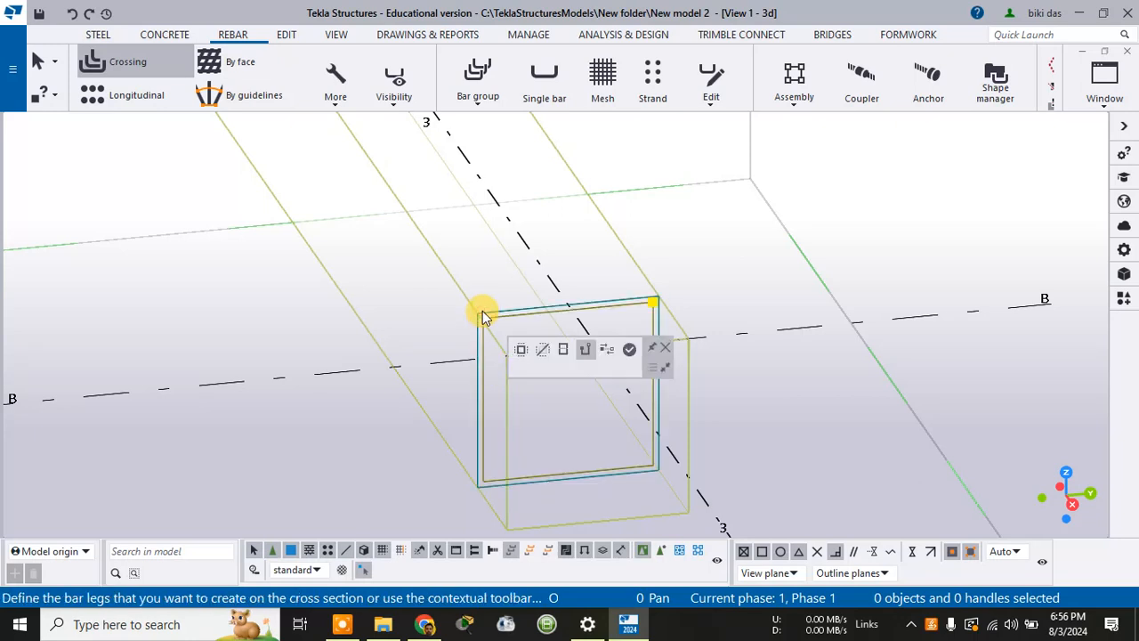
click(543, 351)
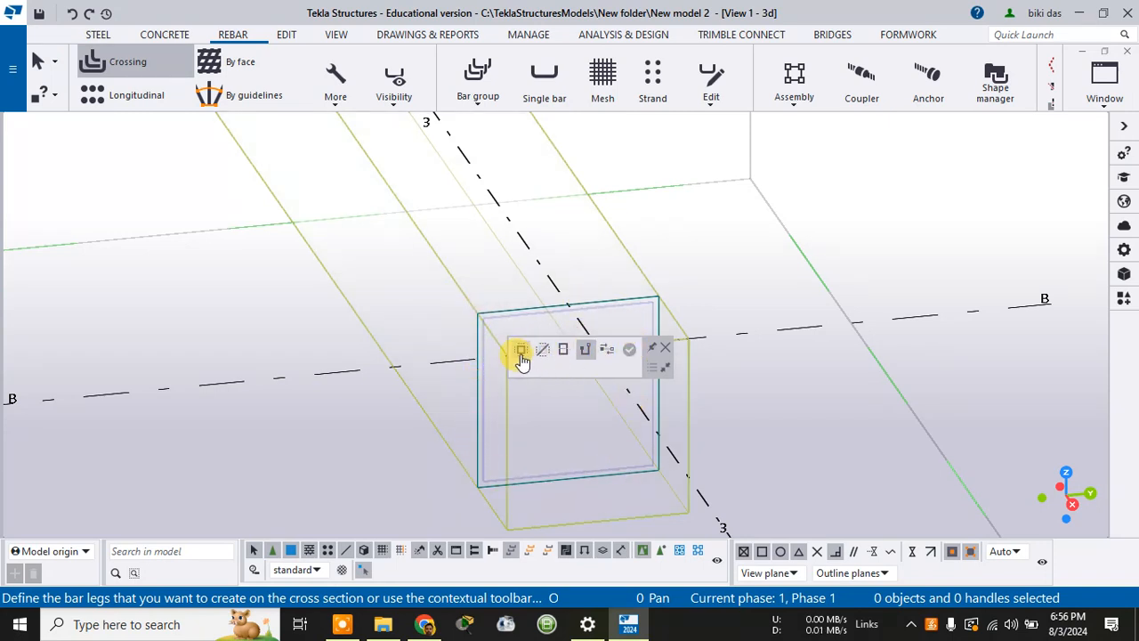
click(520, 353)
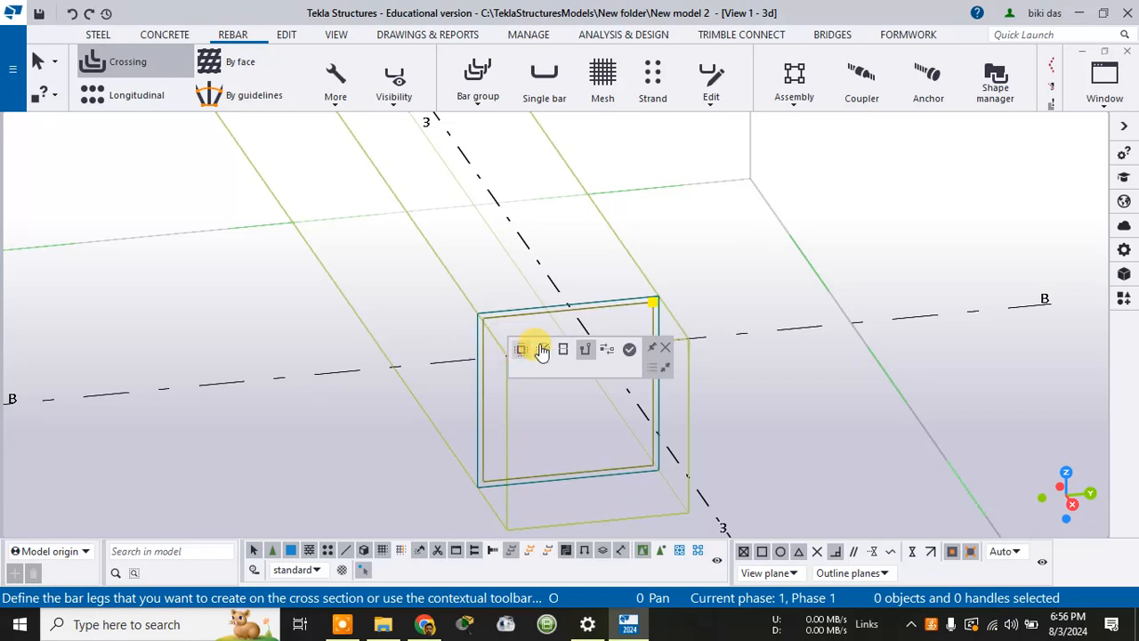
Move the stirrup's two end points along the top leg so the bar ends overlap there, and create the rebar set
scroll(679, 315, up, 5)
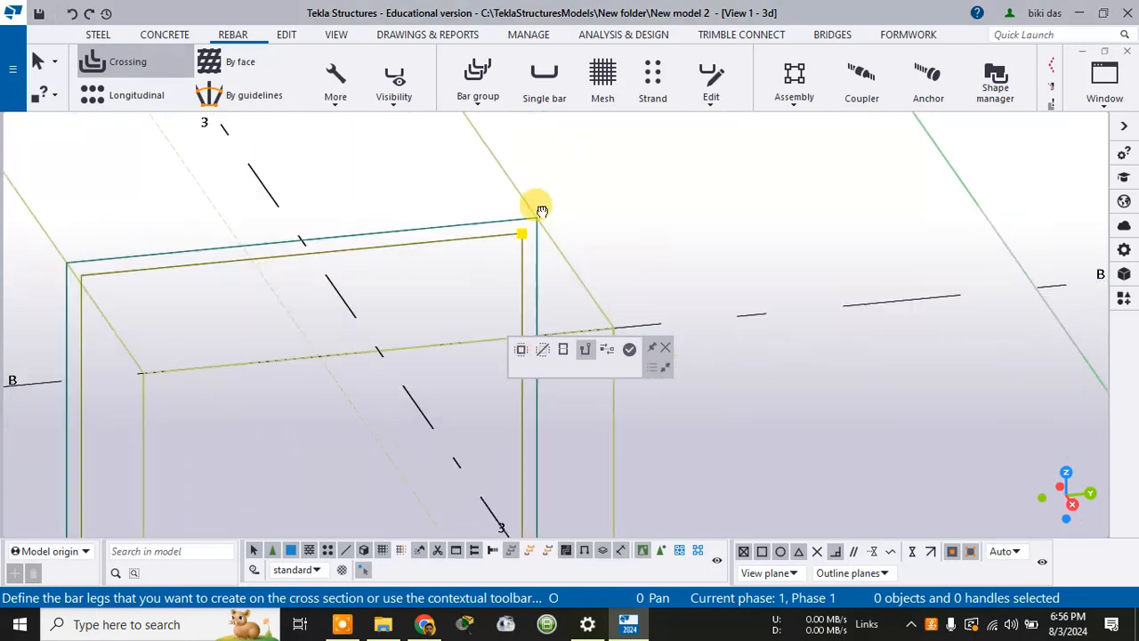
middle_drag(542, 210, 514, 221)
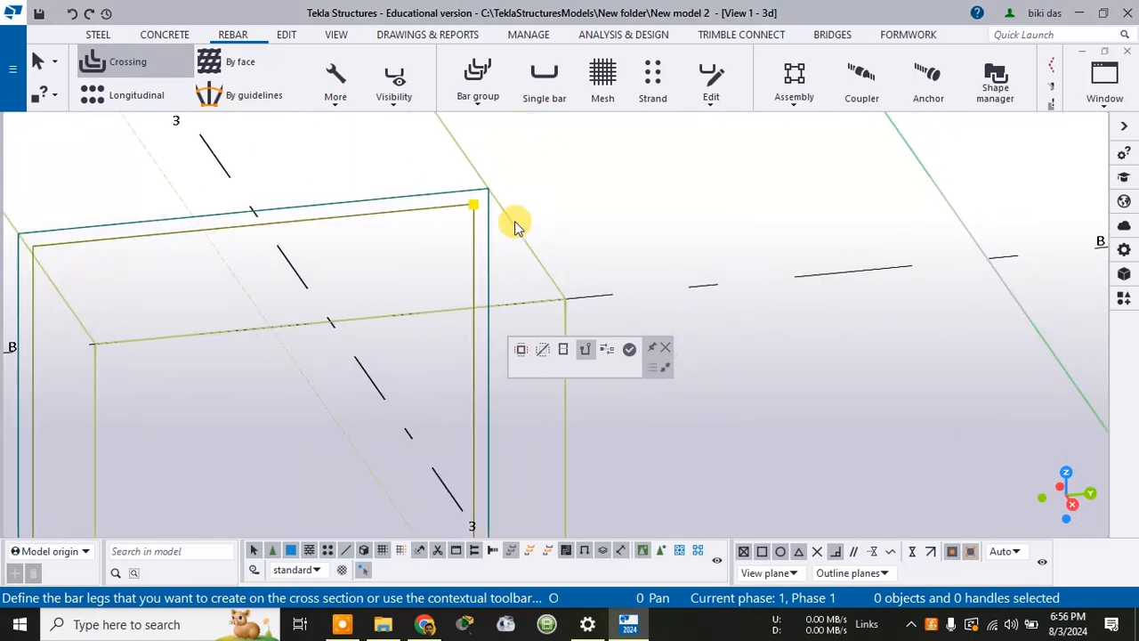
click(472, 204)
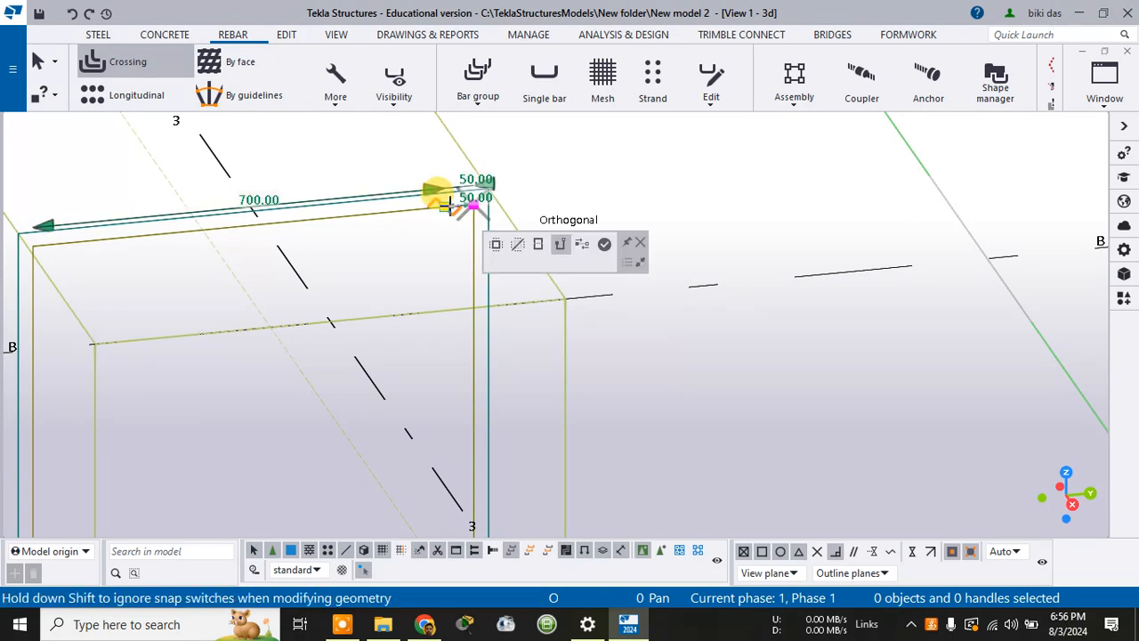
click(194, 227)
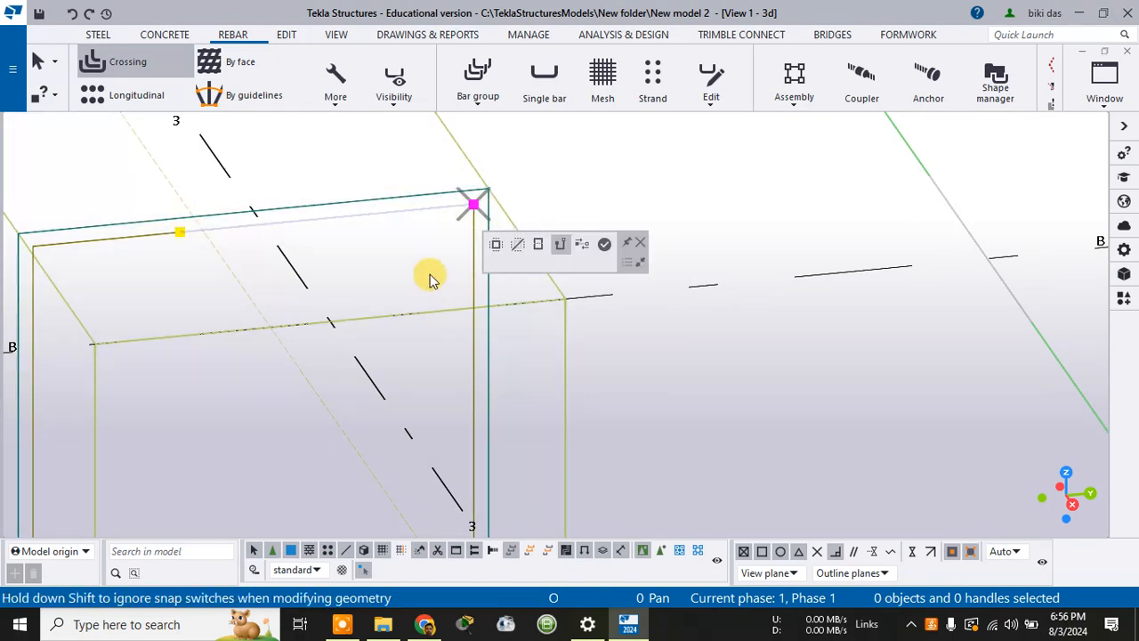
drag(474, 217, 112, 225)
scroll(142, 251, up, 4)
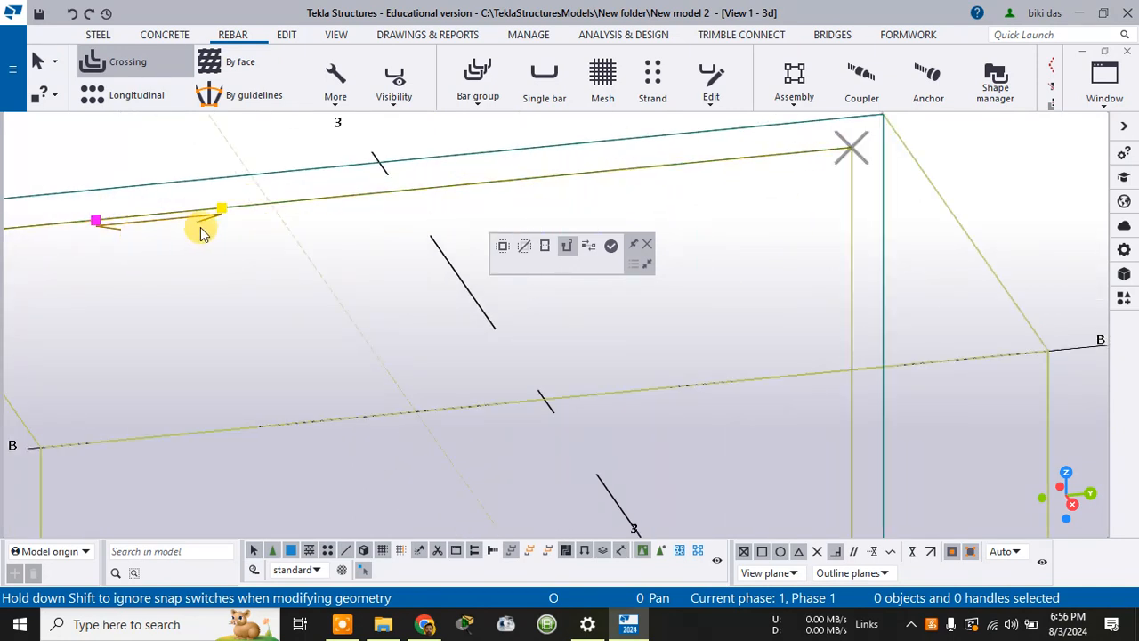
scroll(458, 265, down, 4)
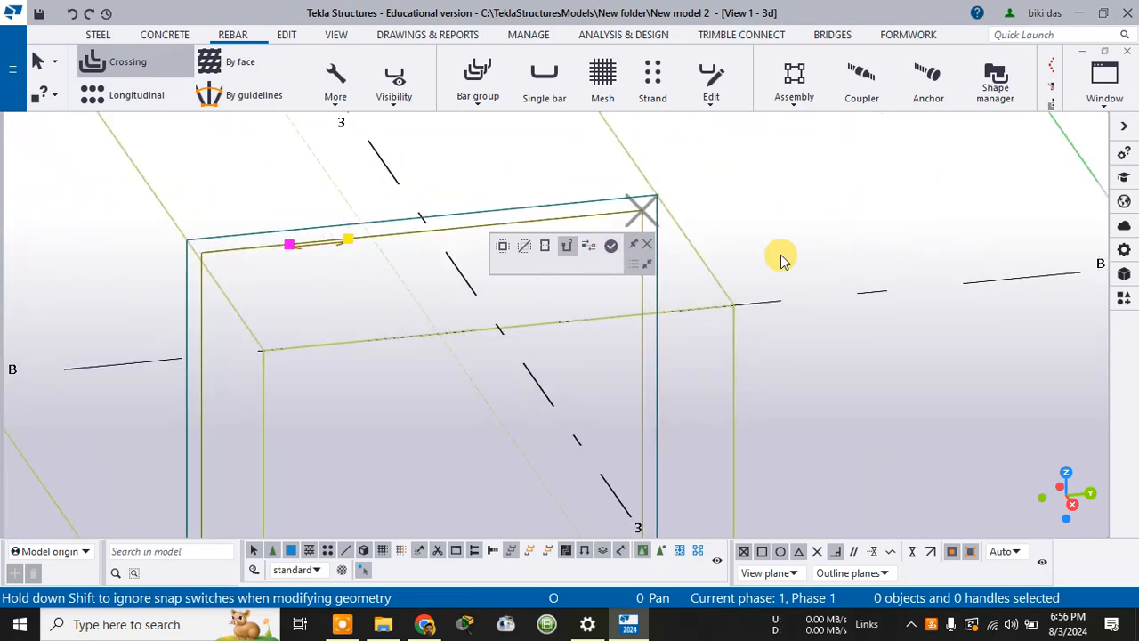
click(612, 247)
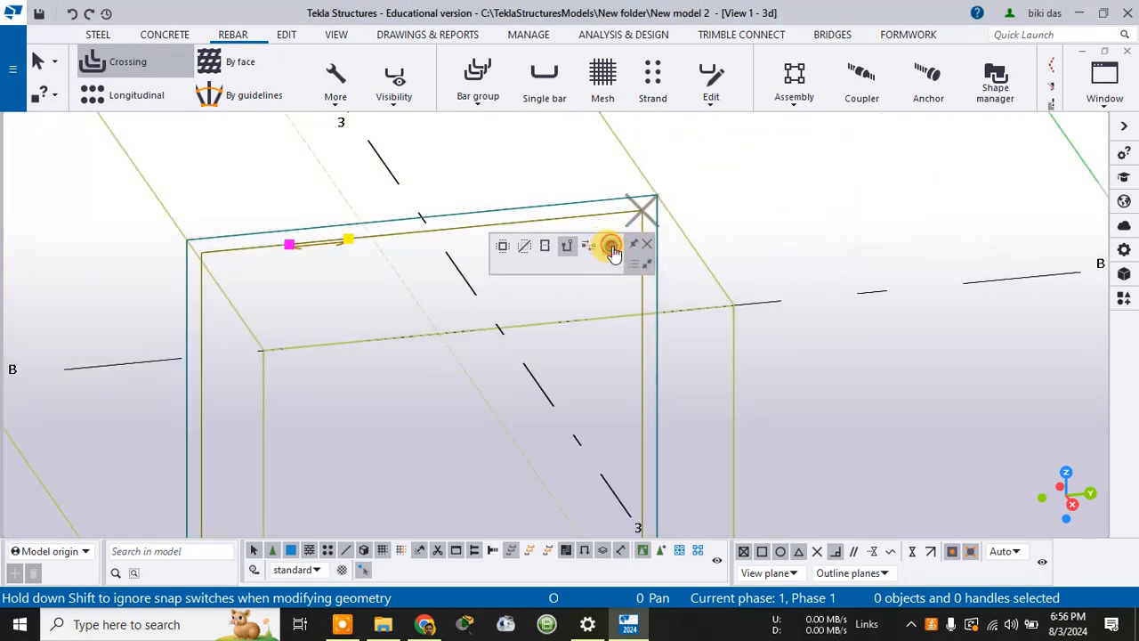
Inspect the overlapping bar ends on the beam and undo the creation of the rebar set
scroll(328, 267, up, 3)
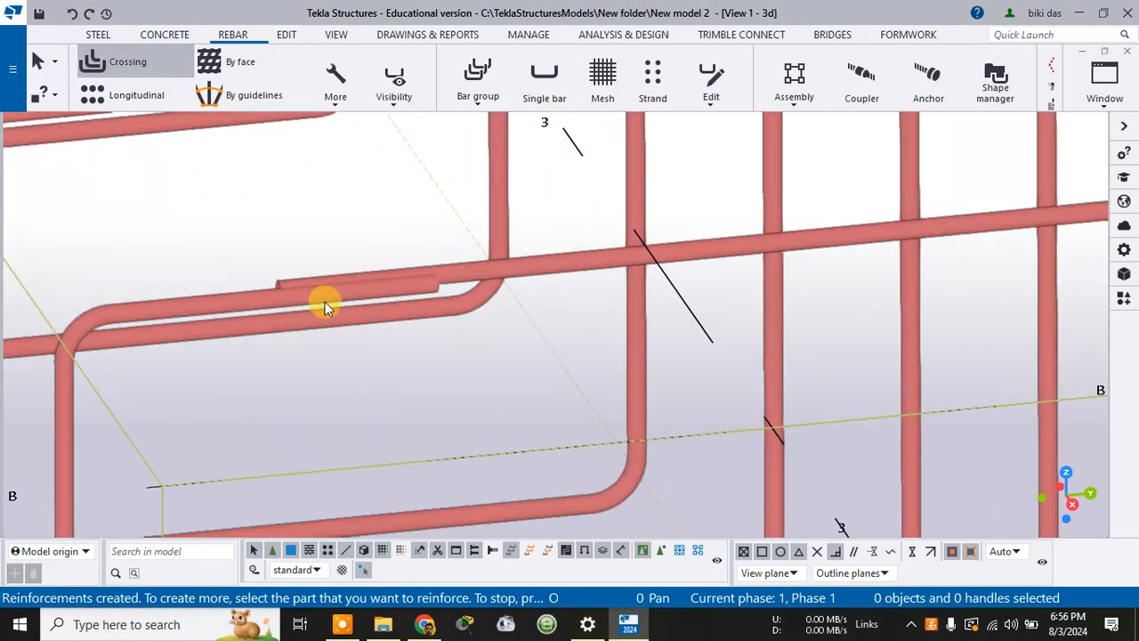
scroll(374, 282, down, 5)
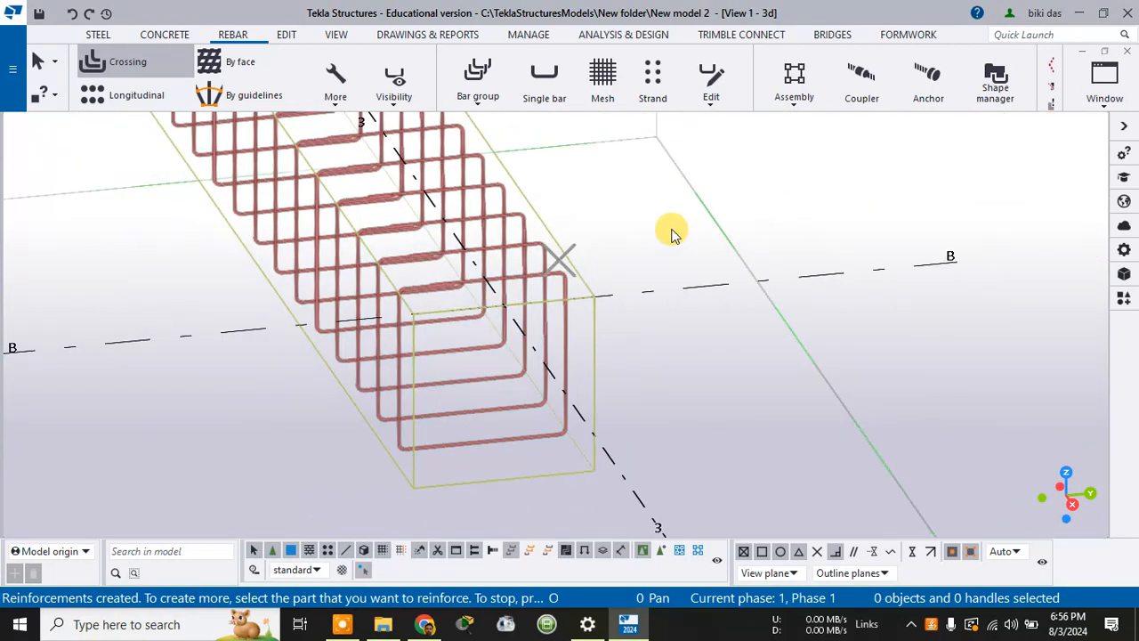
key(ctrl+z)
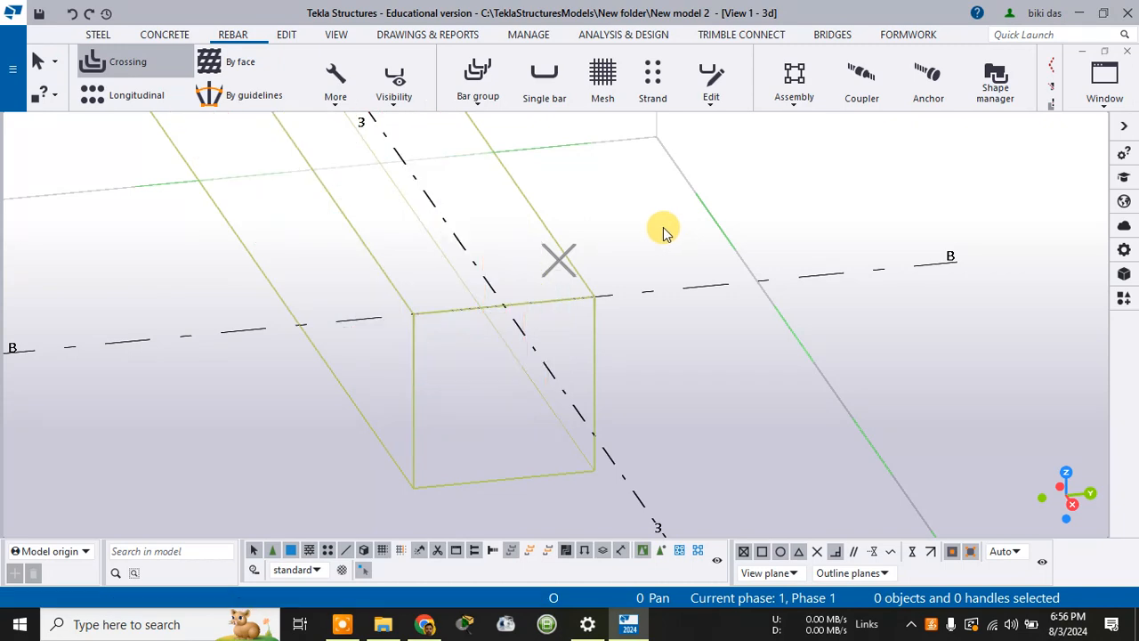
Start another crossing rebar set with cross-section editing and try to pull the top edge's midpoint outward
click(135, 64)
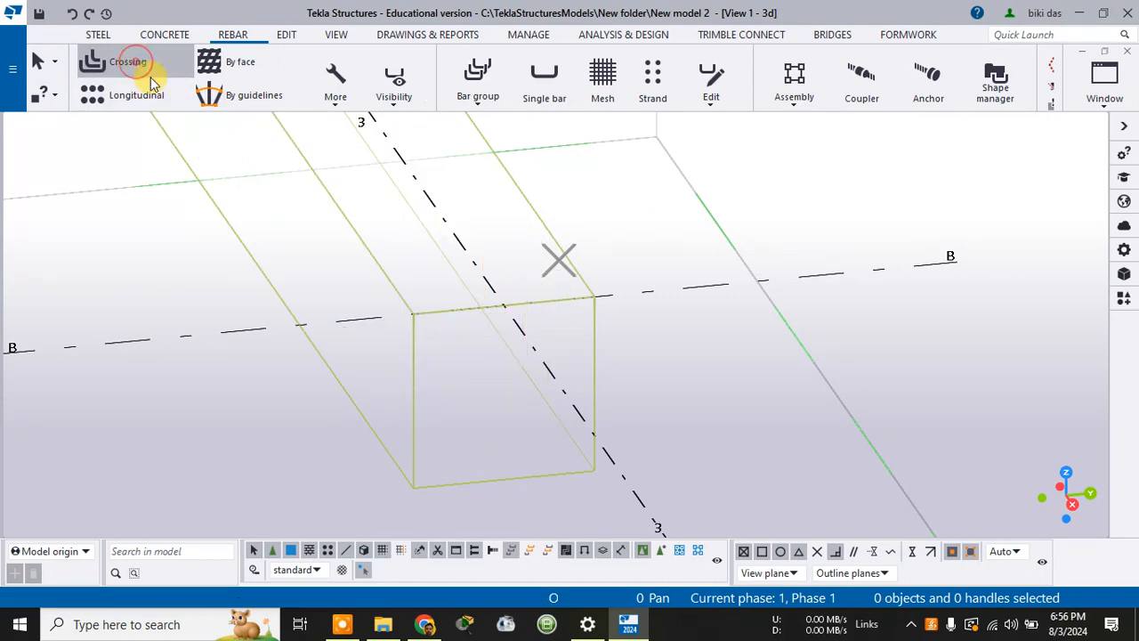
click(388, 287)
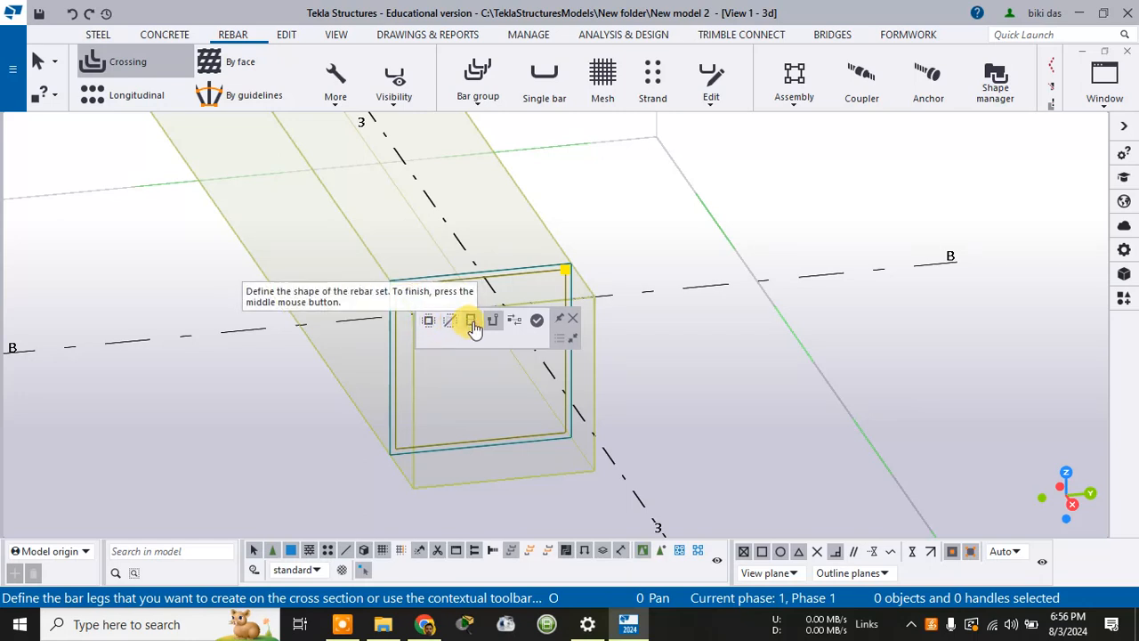
click(472, 322)
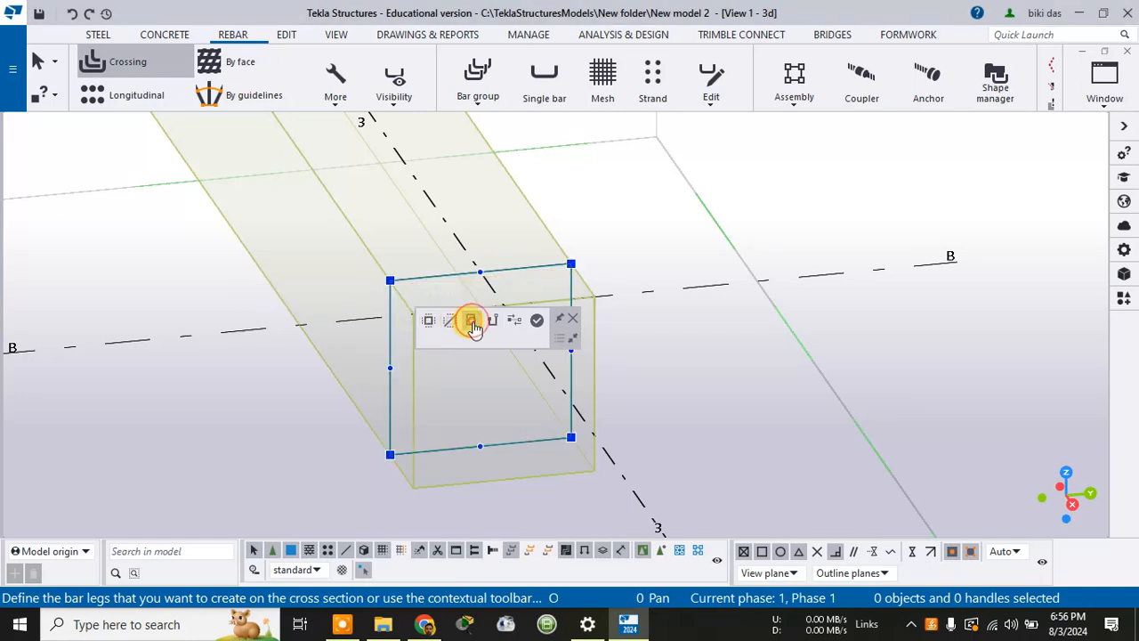
click(479, 271)
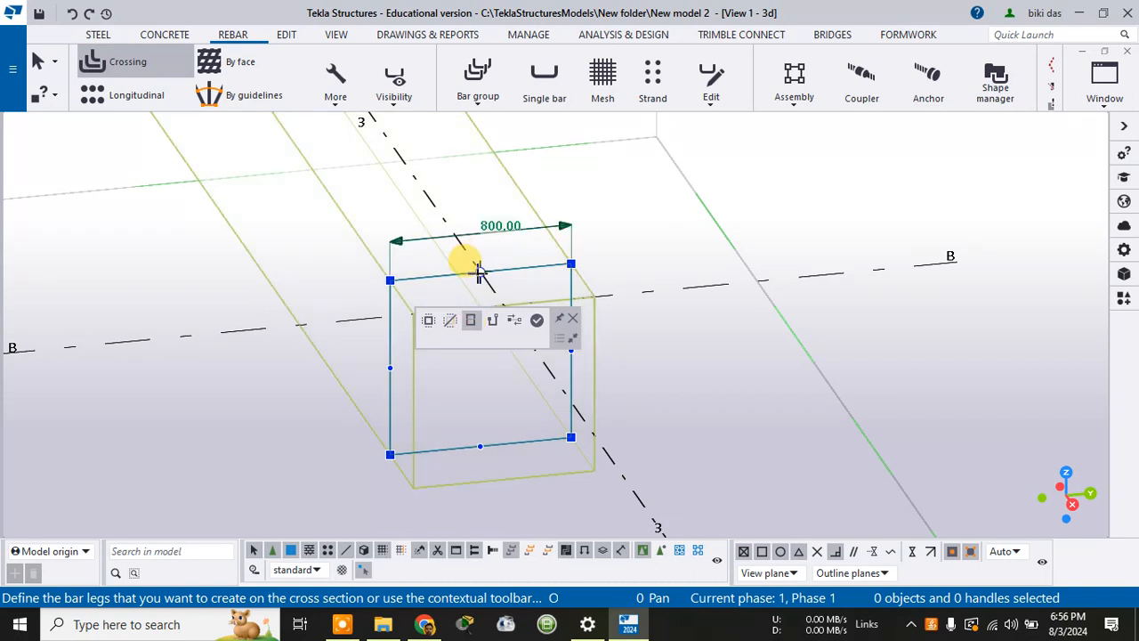
drag(479, 271, 494, 229)
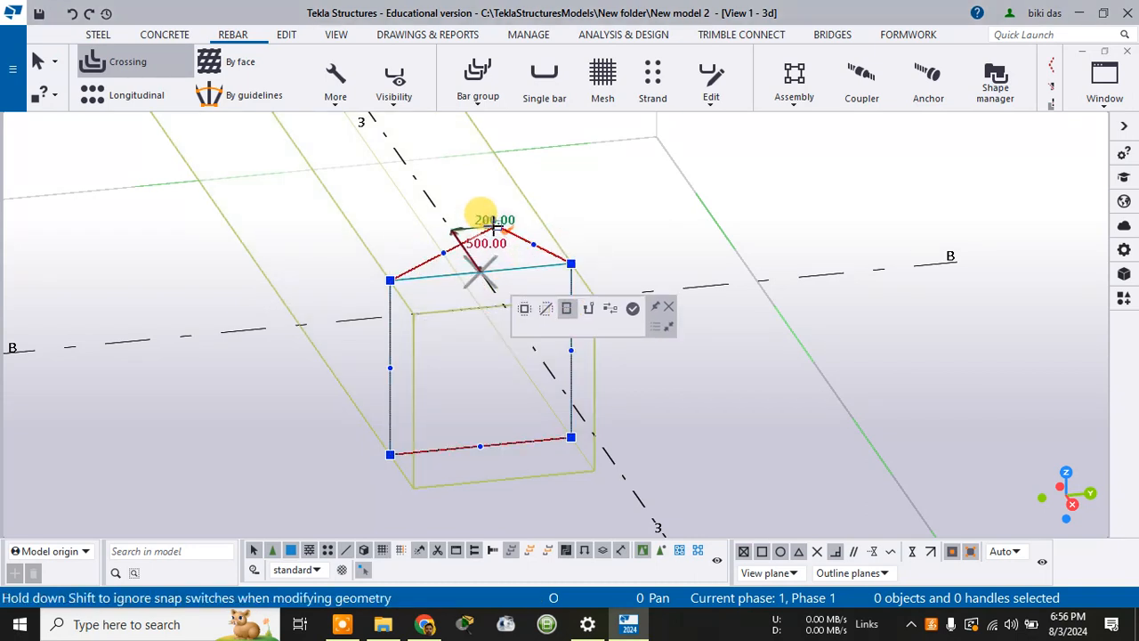
key(Escape)
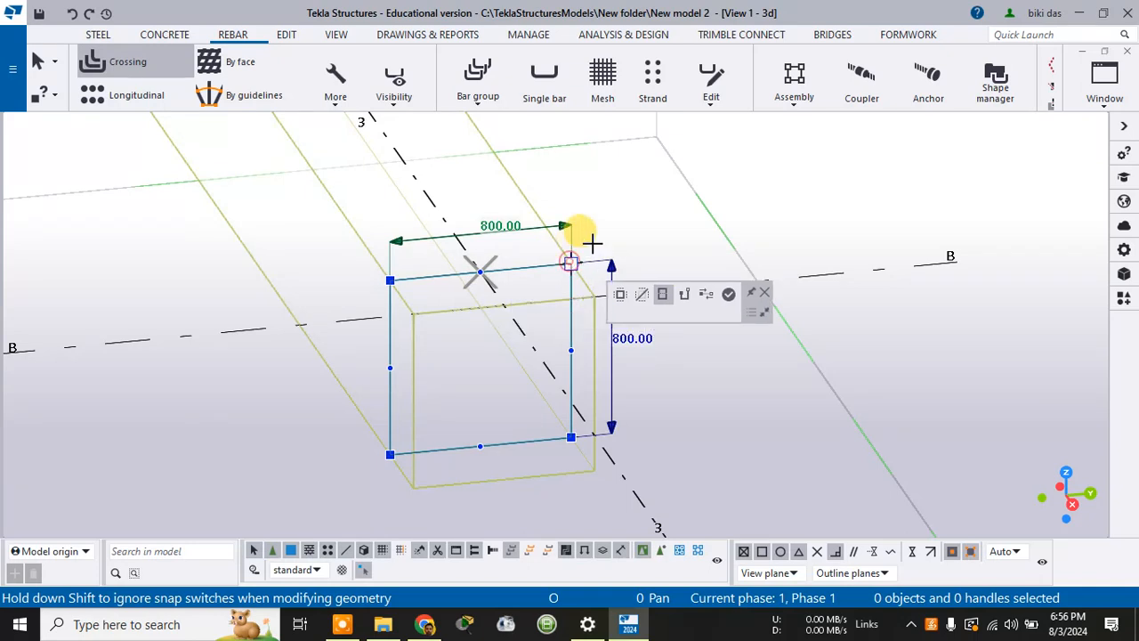
Move the section's upper-right corner to the top edge's midpoint and its lower-left corner about halfway along the bottom edge, and create the set
drag(592, 242, 508, 297)
drag(575, 258, 479, 272)
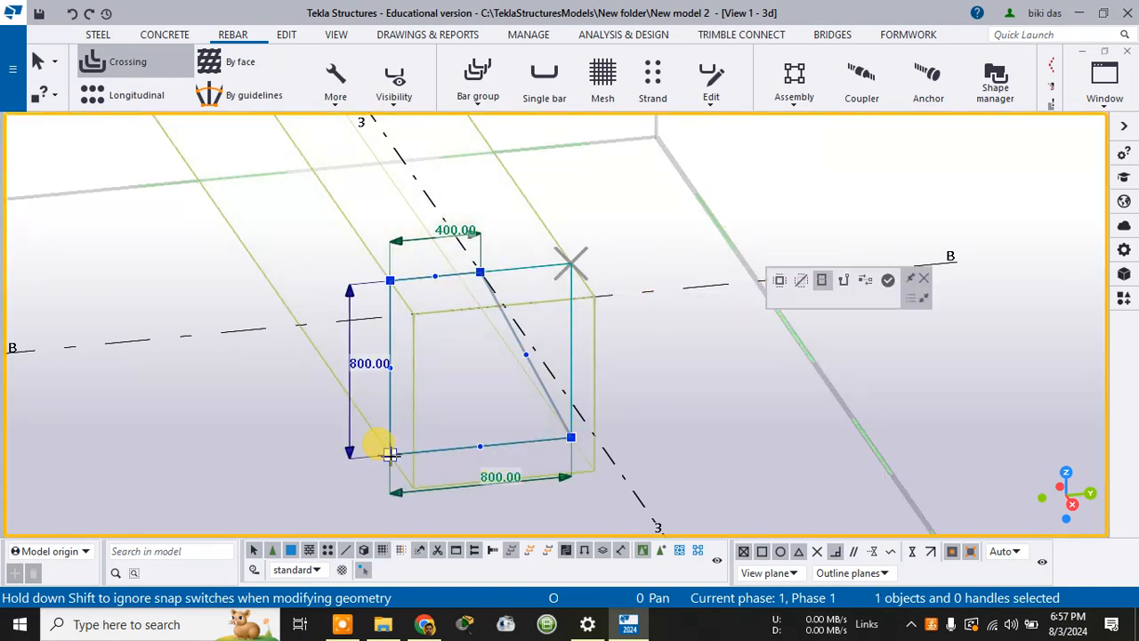
click(390, 454)
drag(390, 454, 492, 444)
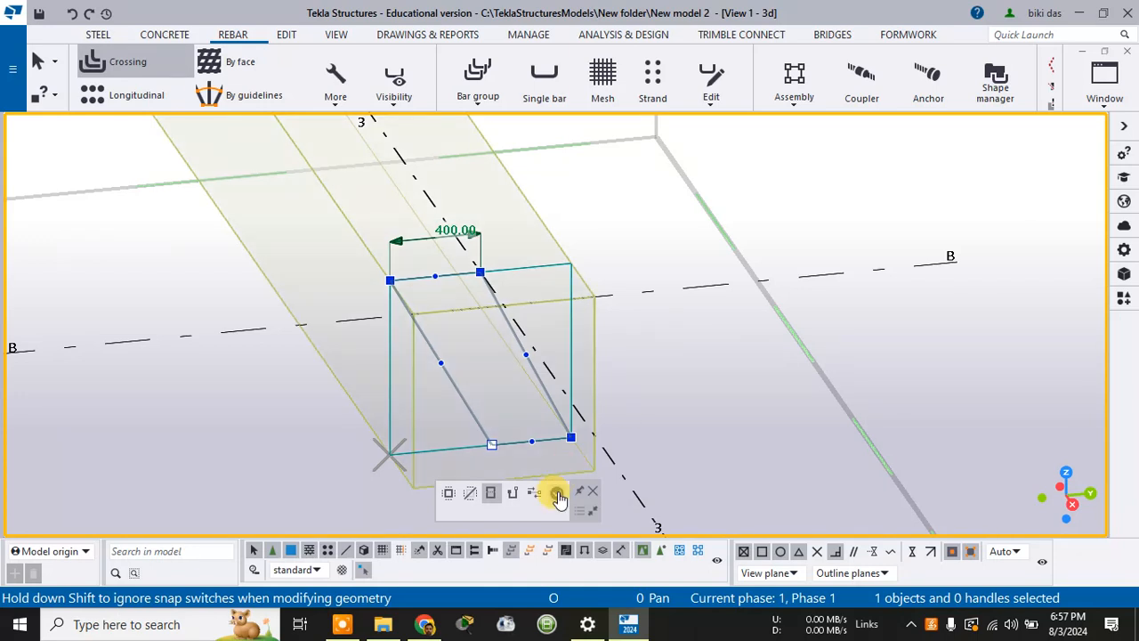
middle_click(678, 398)
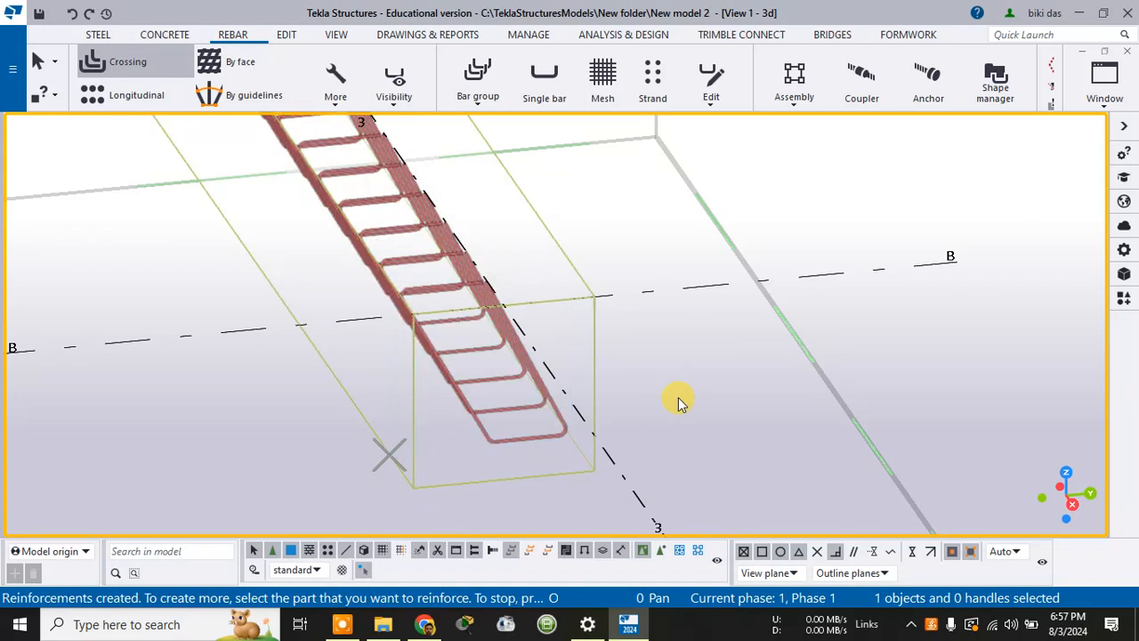
Examine the slanted stirrups along the beam from several sides and delete the rebar set
scroll(617, 385, up, 3)
ctrl+middle_drag(666, 390, 715, 349)
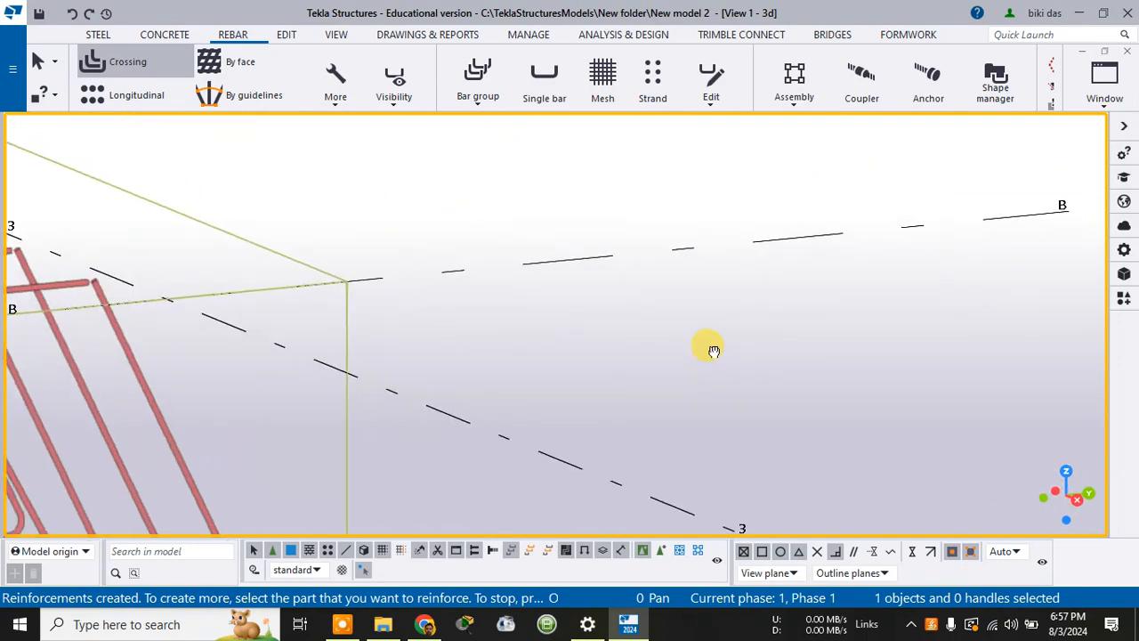
scroll(659, 380, down, 2)
scroll(676, 370, down, 3)
scroll(628, 450, down, 1)
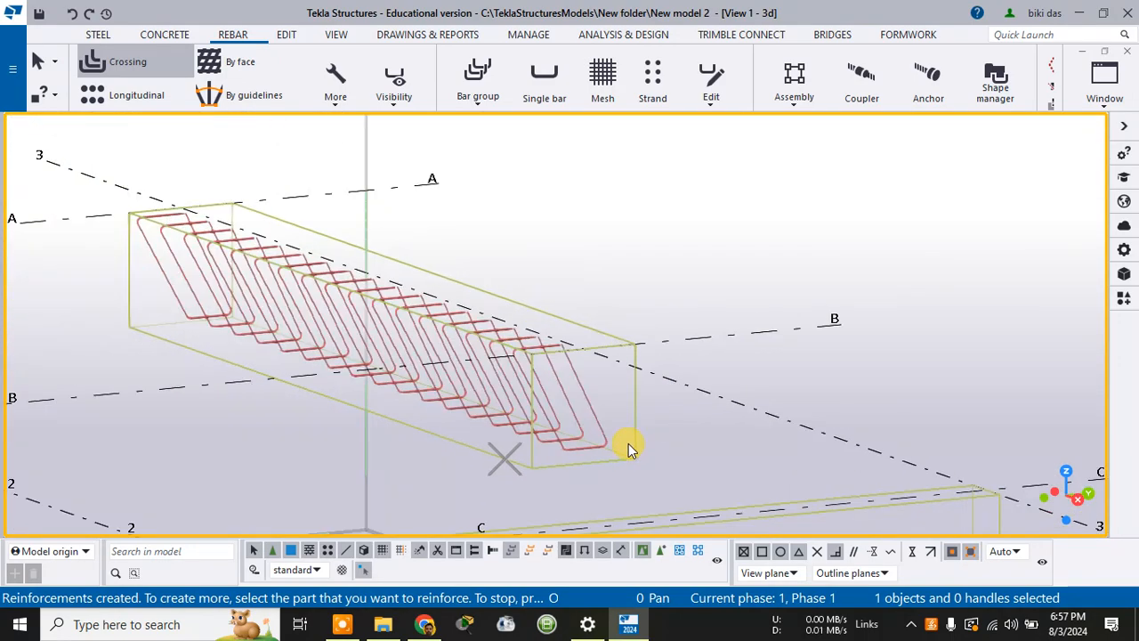
scroll(636, 395, up, 2)
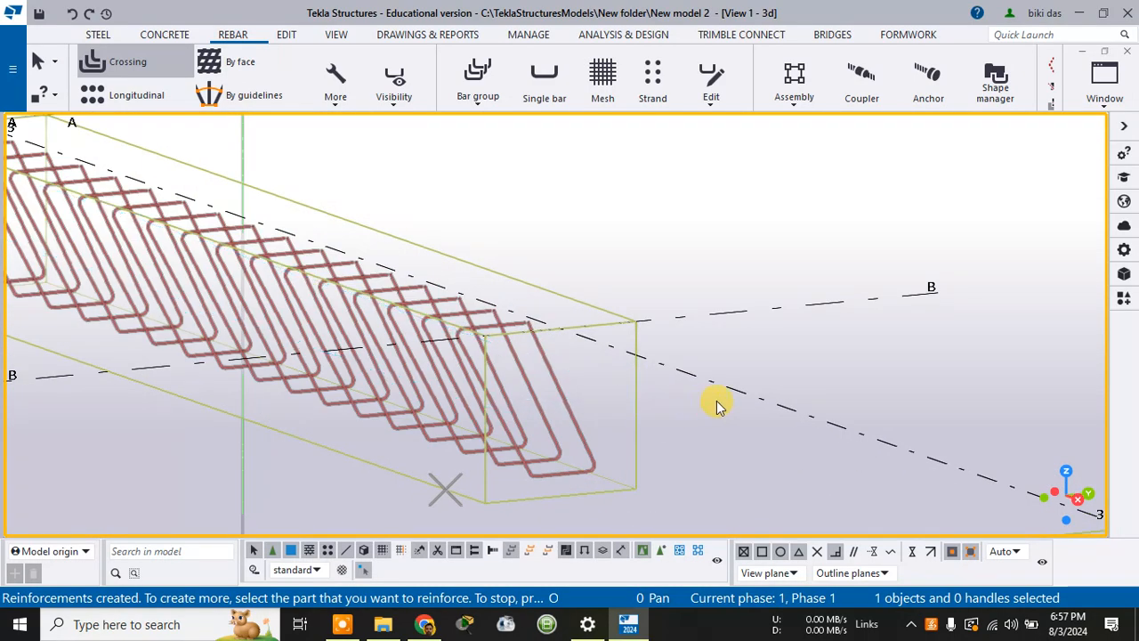
middle_drag(841, 385, 806, 378)
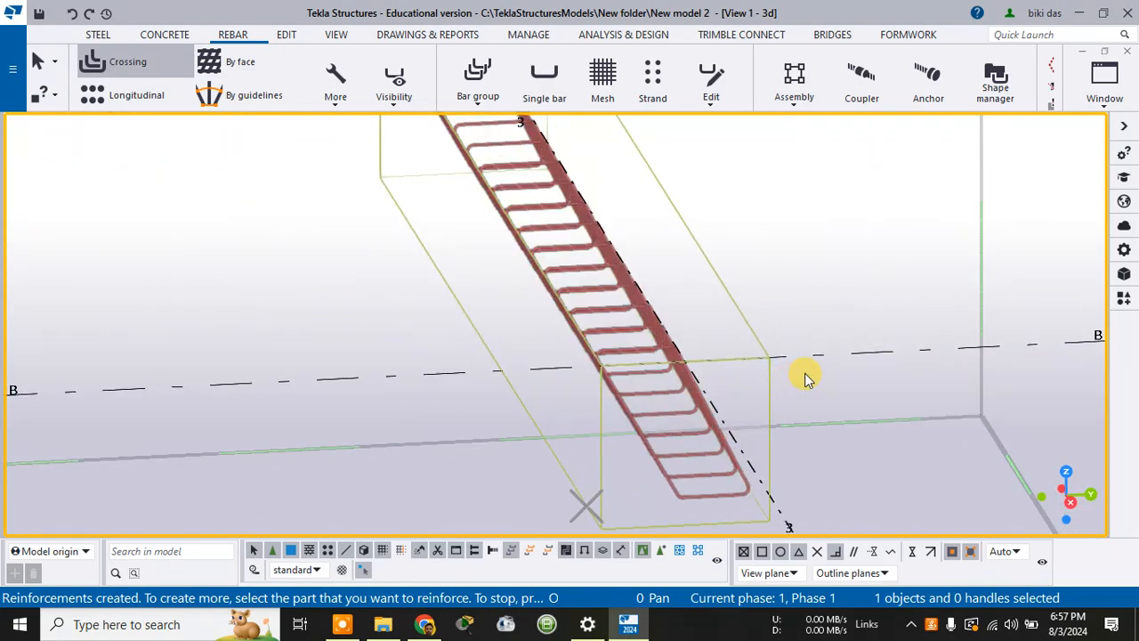
key(Delete)
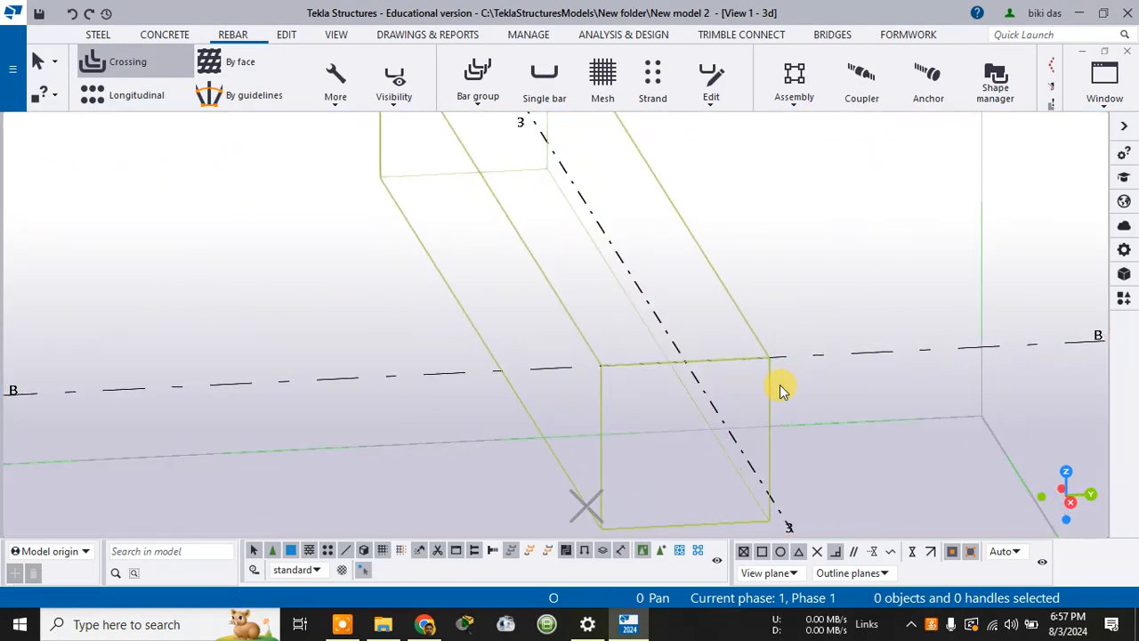
Start a crossing rebar set on the beam's end cross section in leg selection mode and unselect all its legs
click(142, 64)
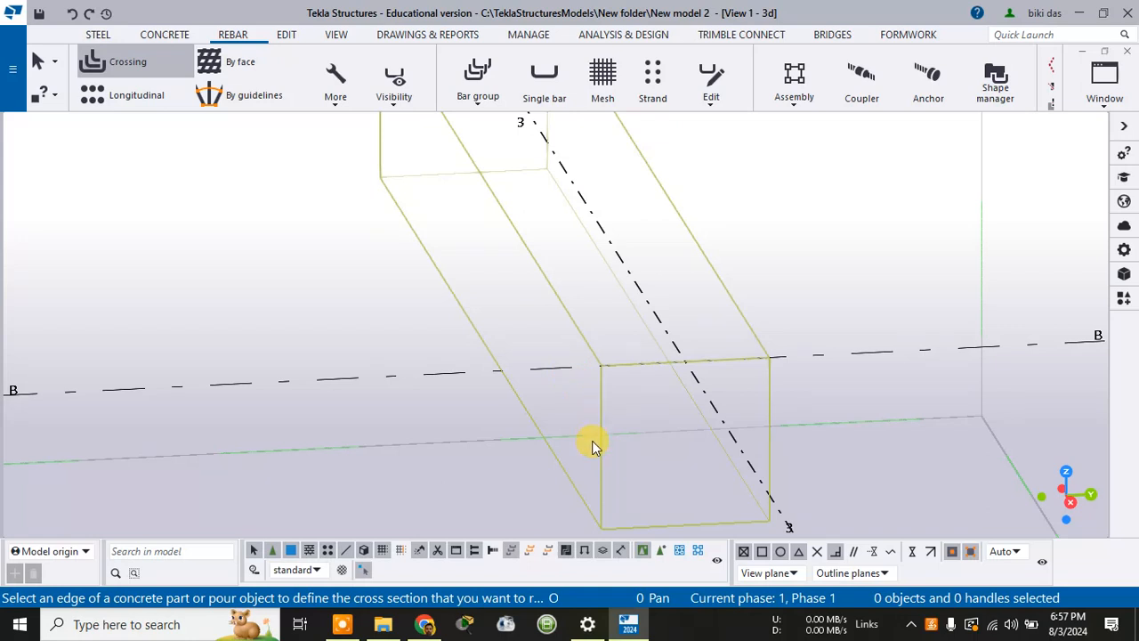
click(570, 484)
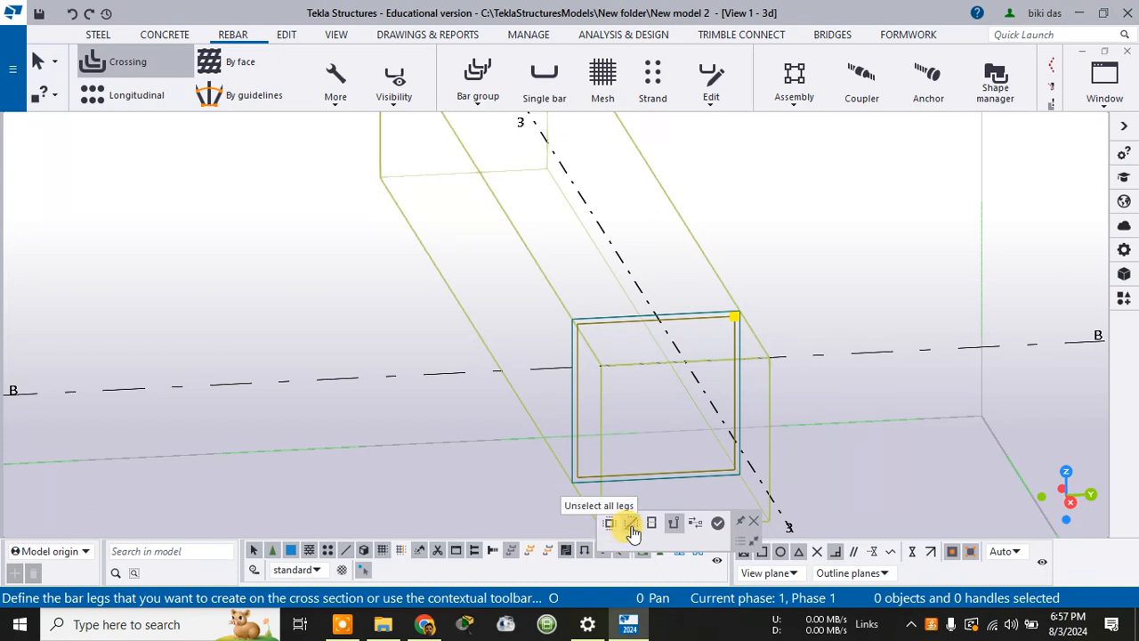
click(681, 530)
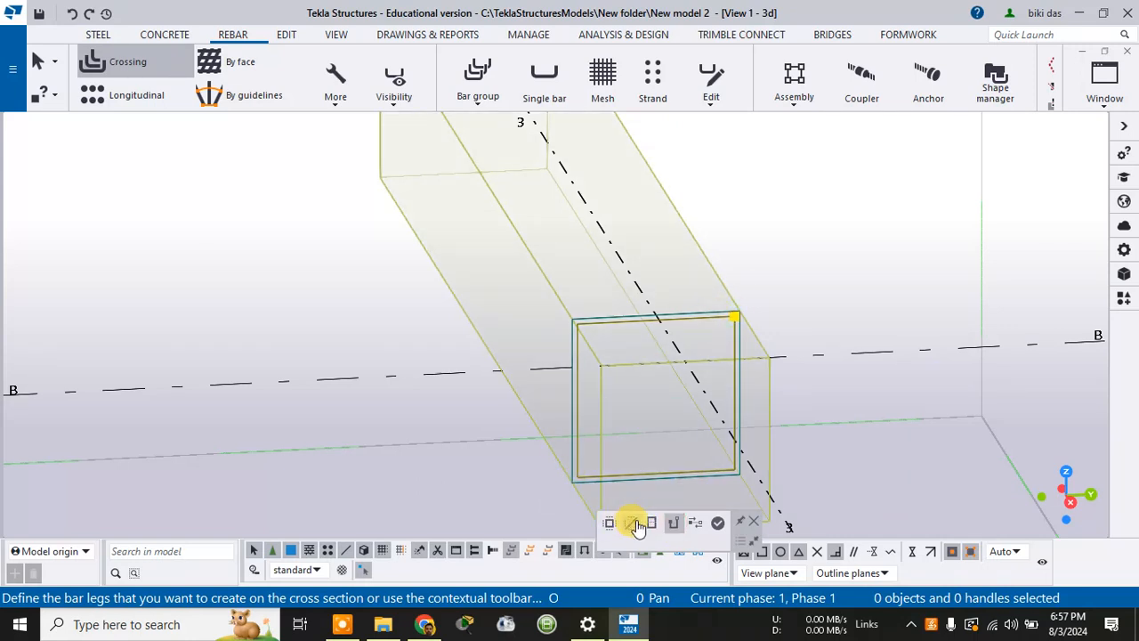
click(636, 523)
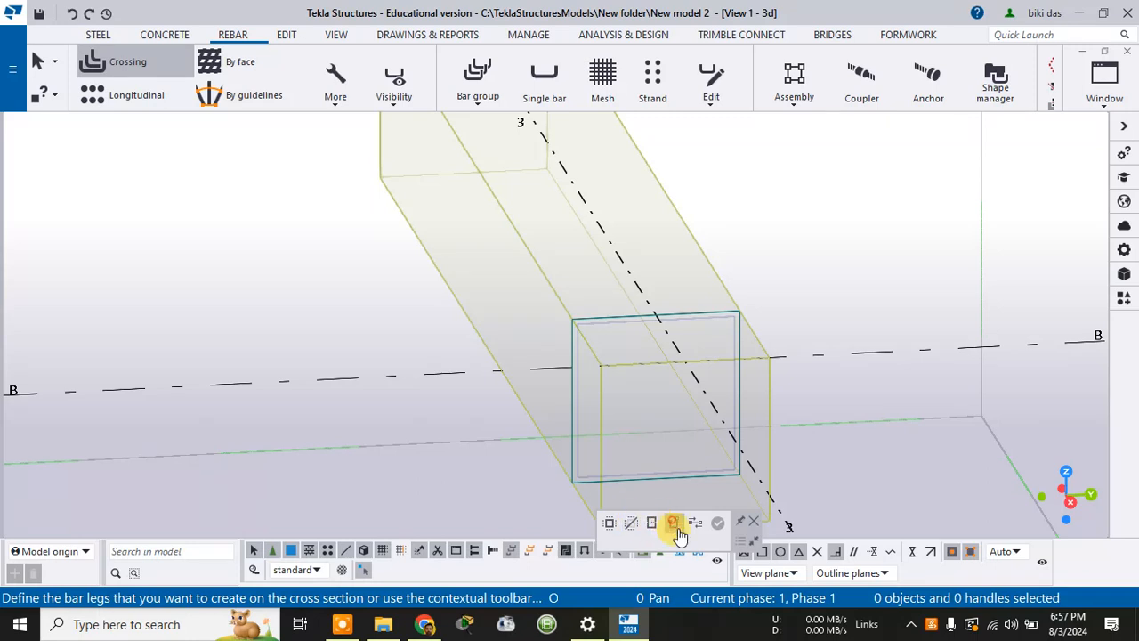
Select the section's right vertical and bottom legs, and extend the bottom leg's free end beyond the beam's left face
click(734, 357)
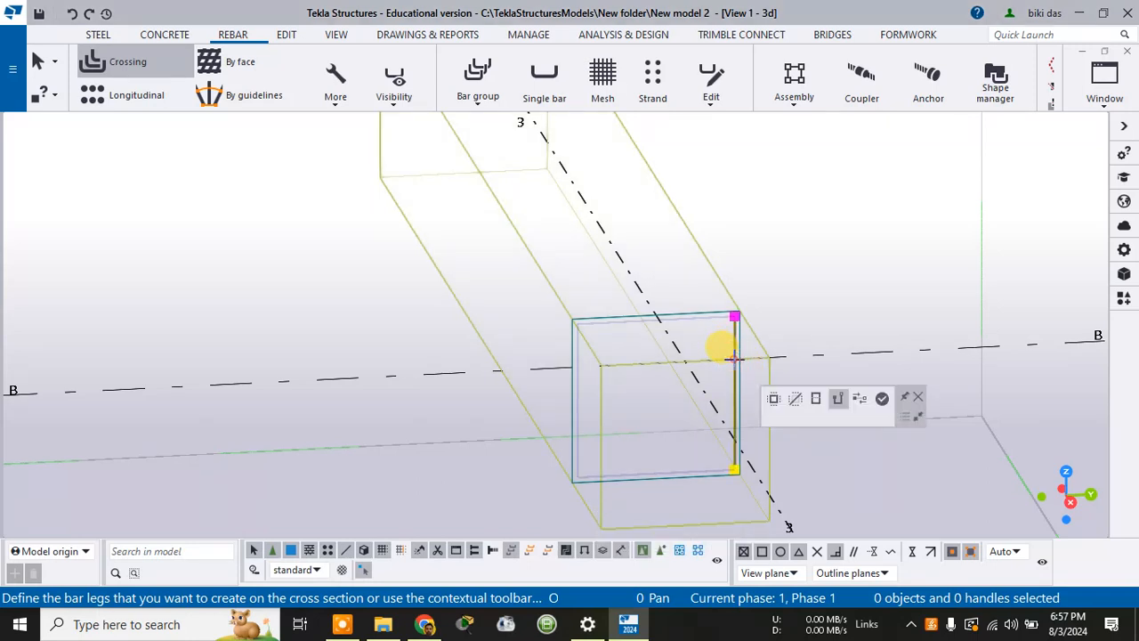
click(672, 473)
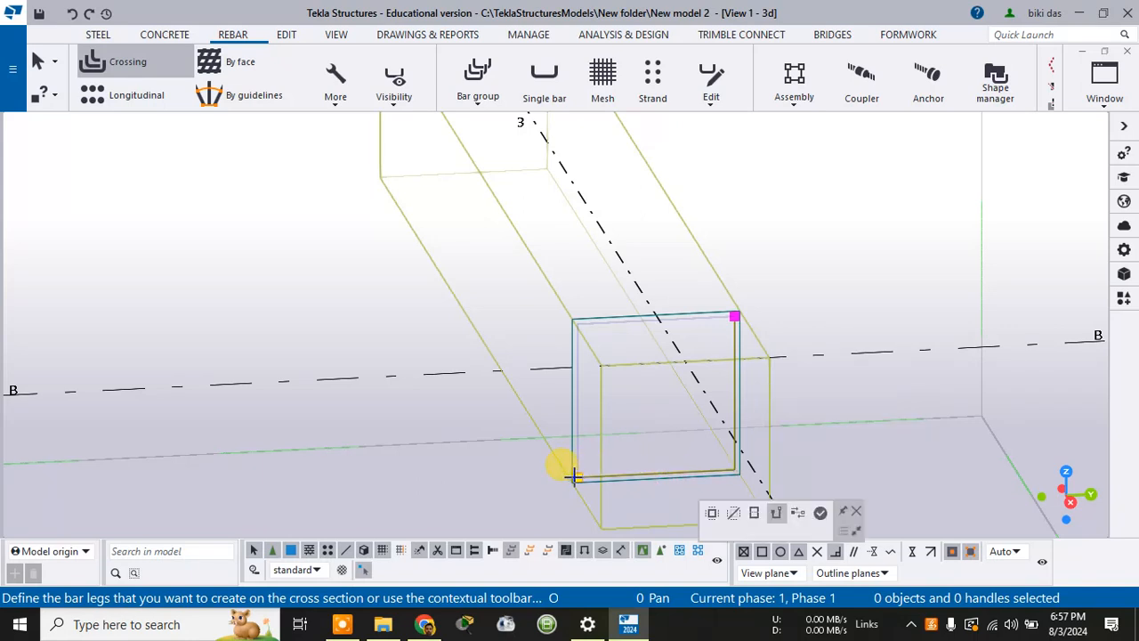
drag(574, 476, 492, 480)
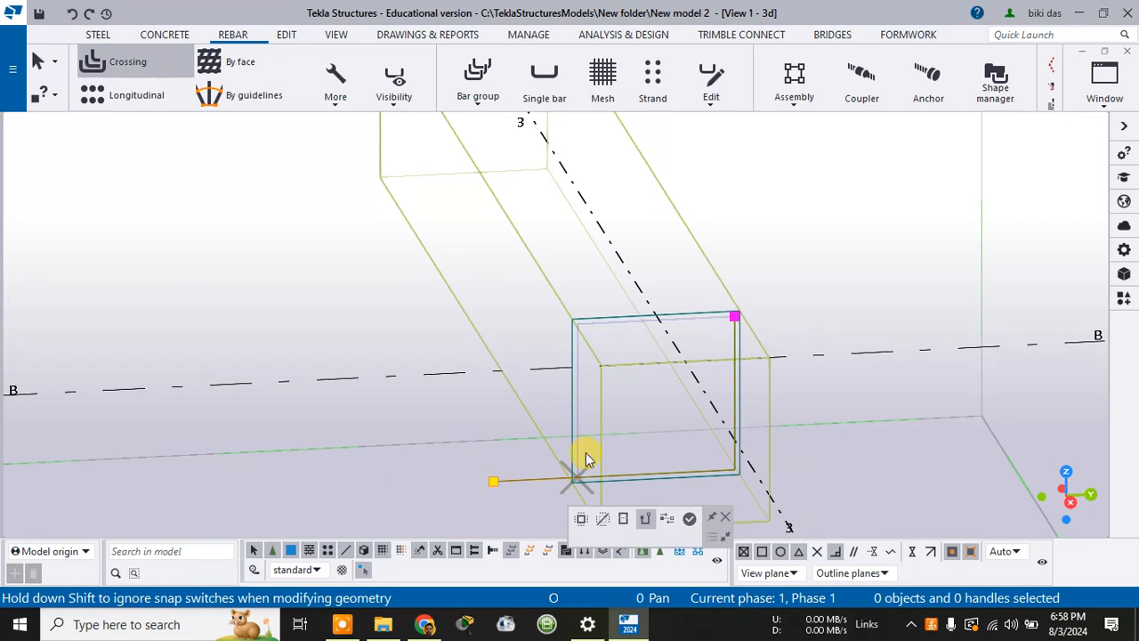
Extend the vertical leg's free end above the beam's top face and create the crossing rebar set
drag(734, 316, 734, 240)
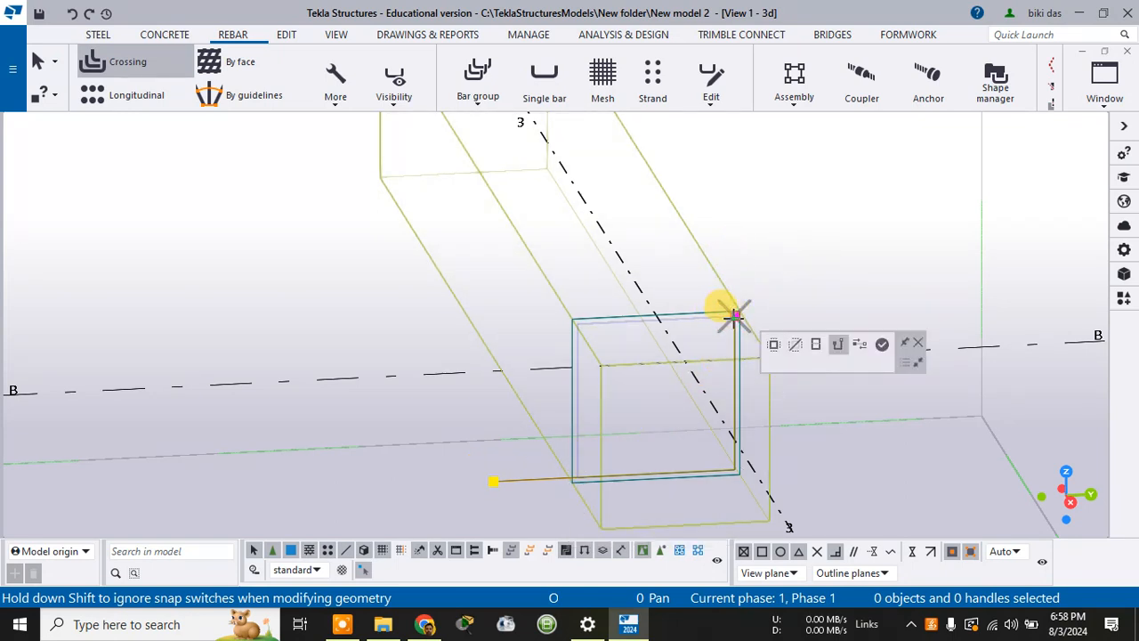
drag(734, 316, 734, 243)
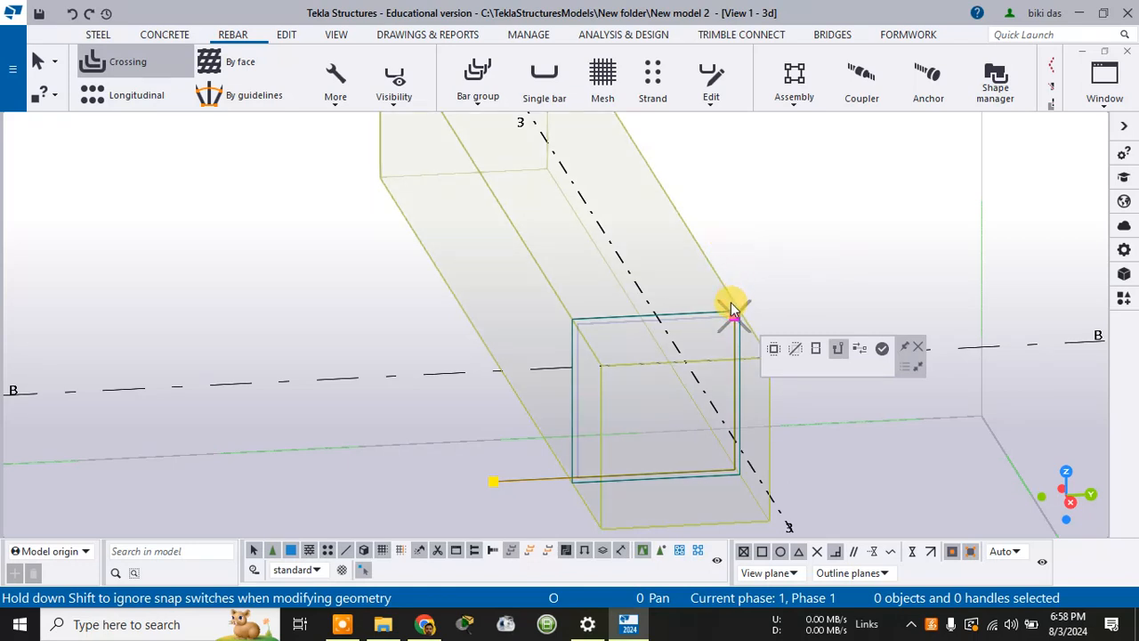
drag(732, 308, 734, 265)
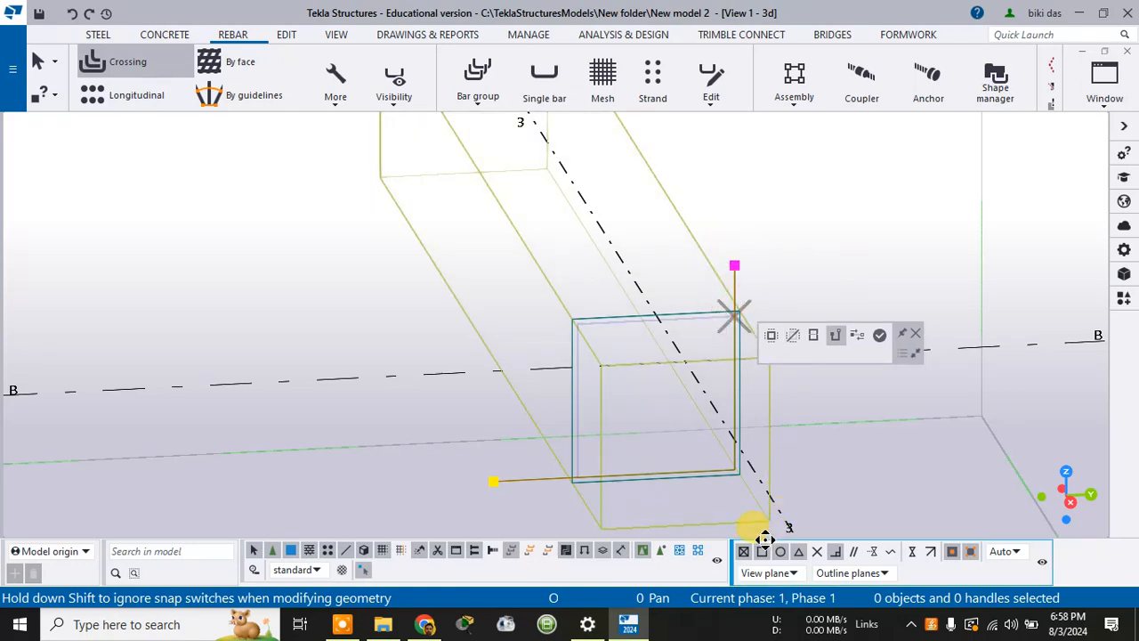
click(878, 335)
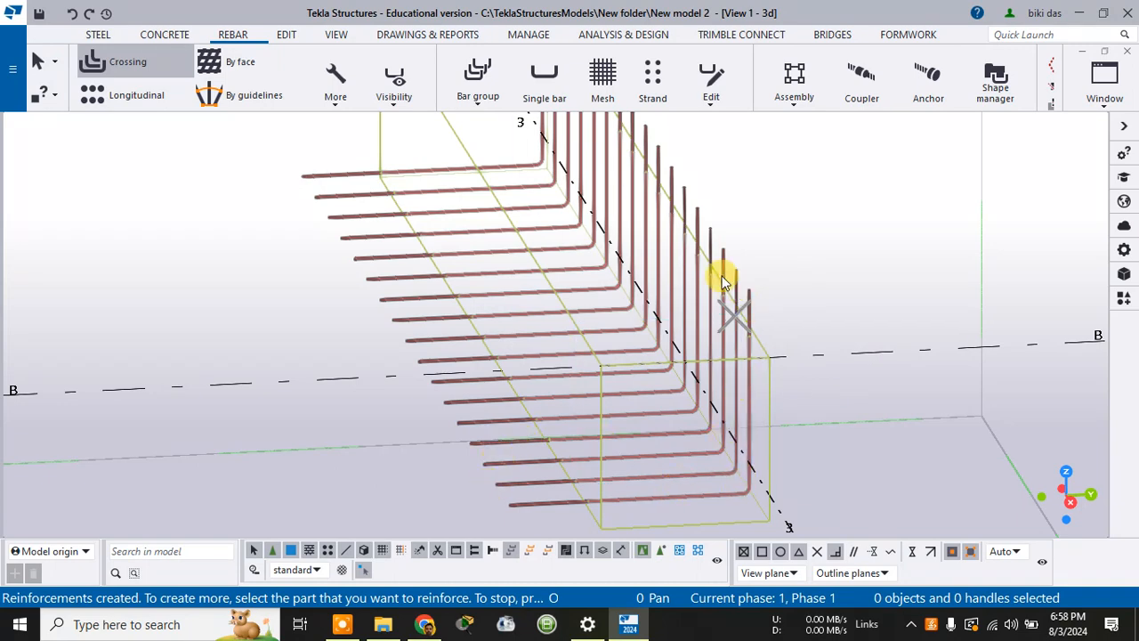
Examine the protruding L-shaped bars with the beam shown solid and transparent, and undo the creation of the rebar set
scroll(827, 374, down, 2)
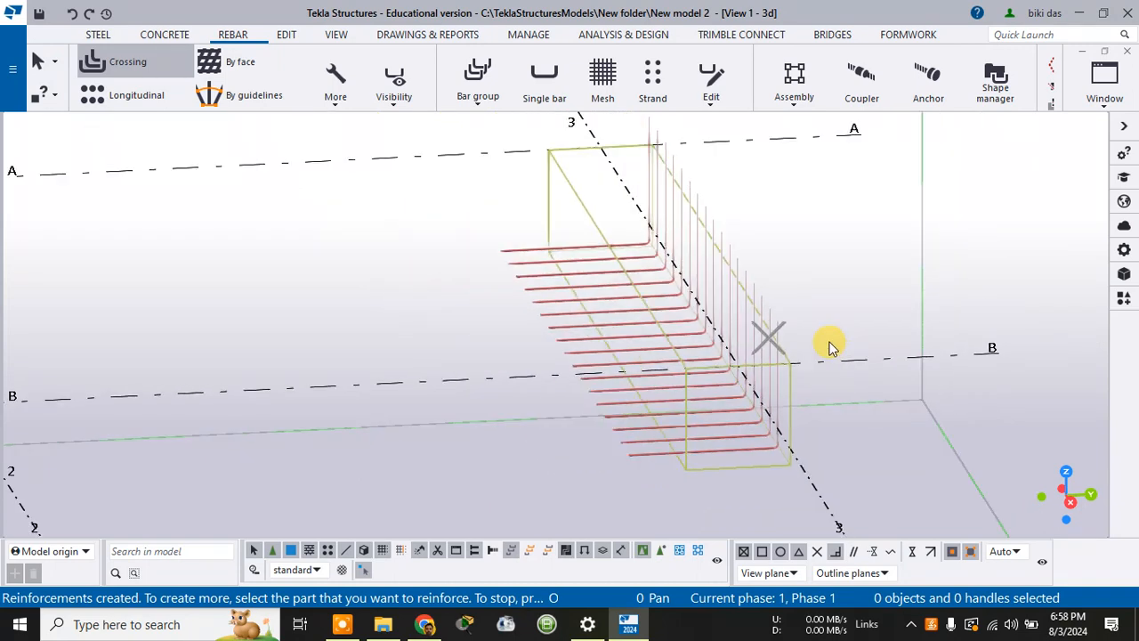
key(Escape)
scroll(823, 356, up, 2)
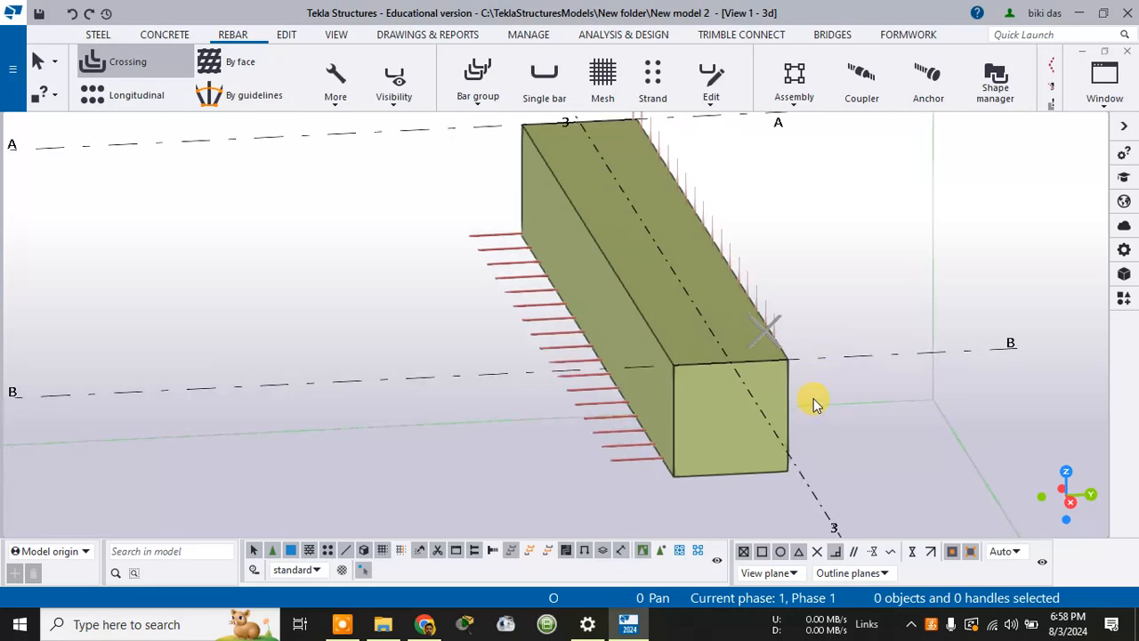
mouse_move(850, 365)
ctrl+middle_down()
mouse_move(818, 379)
mouse_move(801, 358)
mouse_move(836, 345)
mouse_move(819, 300)
mouse_move(826, 346)
mouse_move(863, 382)
ctrl+middle_up()
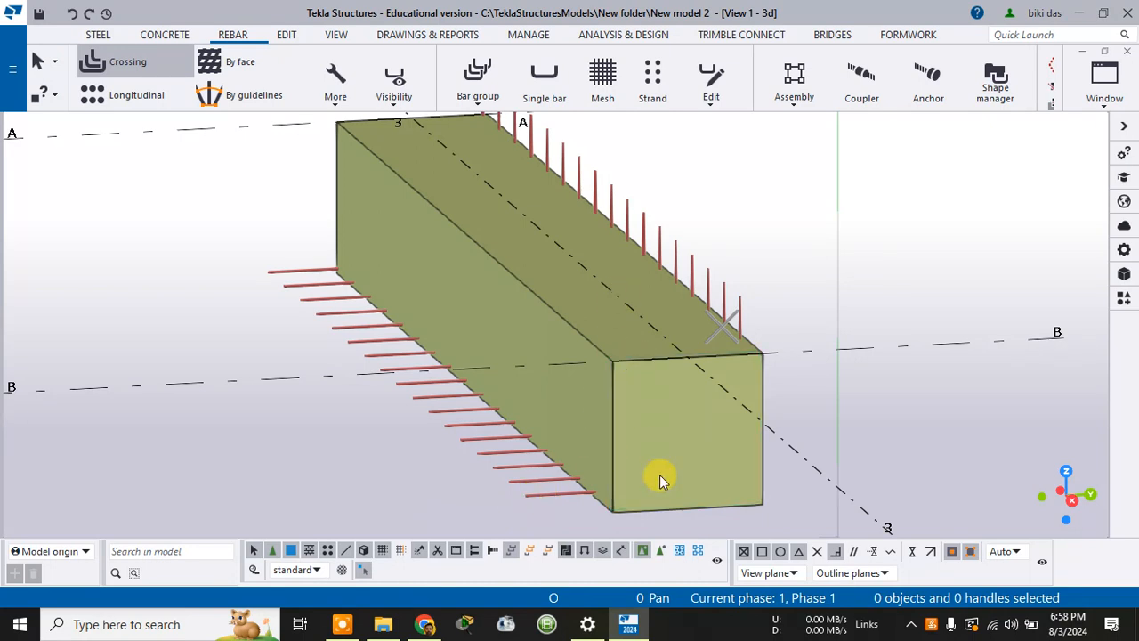
key(ctrl+1)
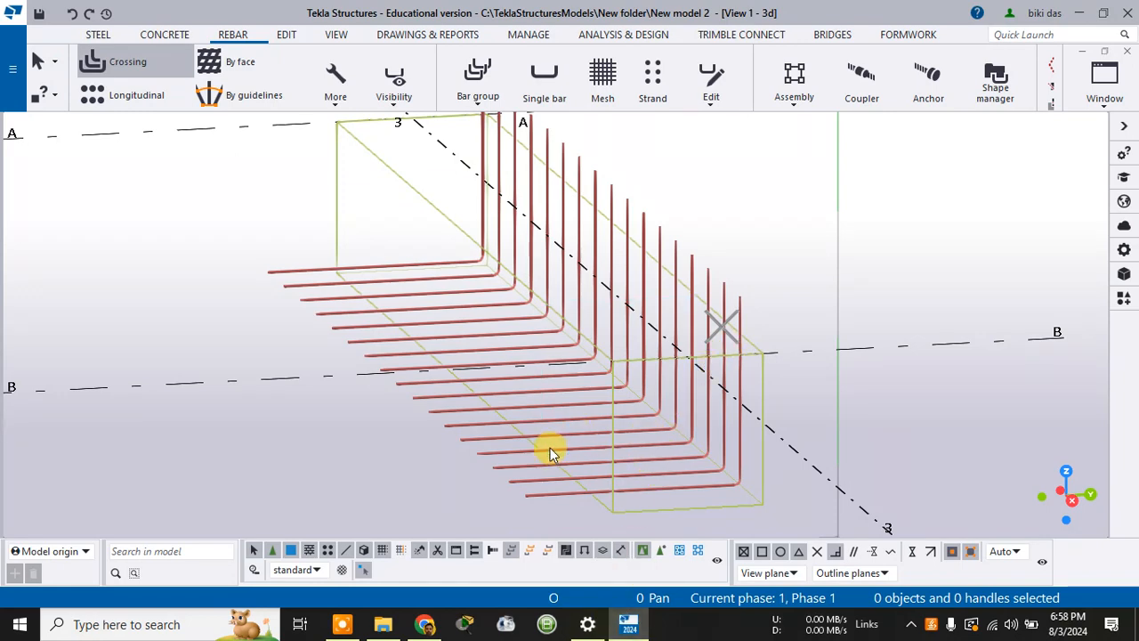
key(ctrl+z)
Start a crossing rebar set on a cross section near the beam's front end and try adjusting its guideline location
click(105, 61)
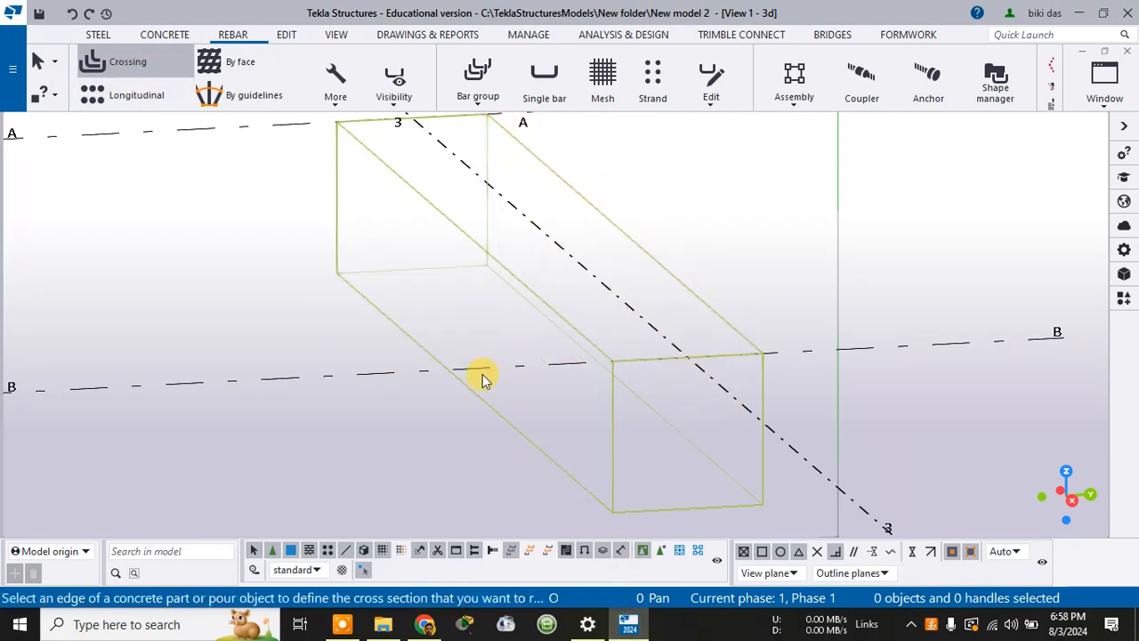
click(535, 449)
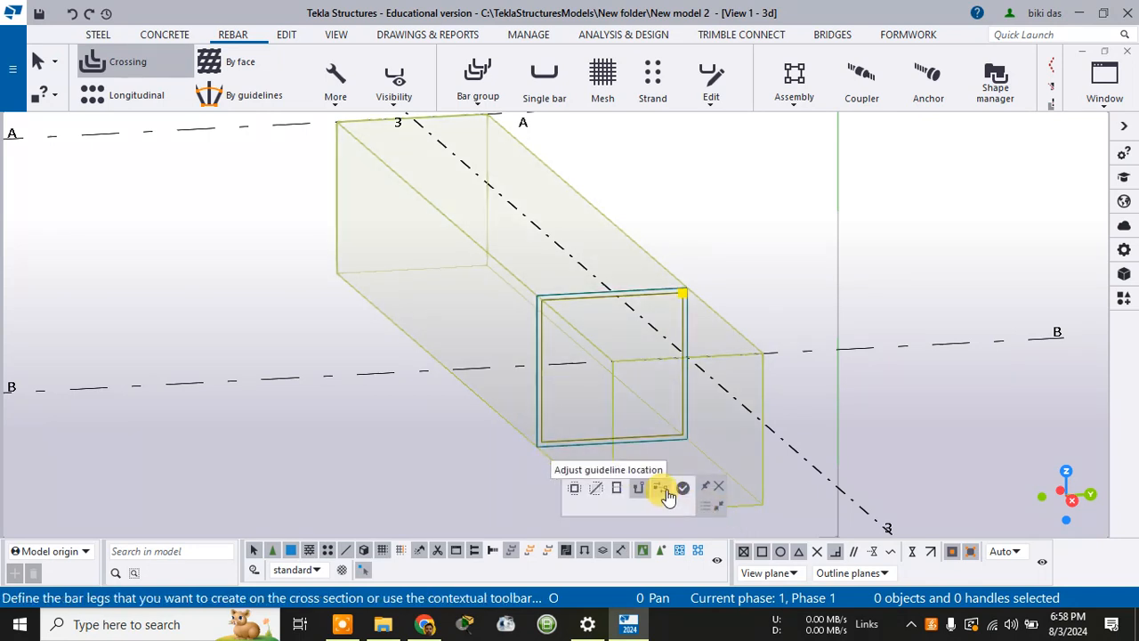
click(663, 489)
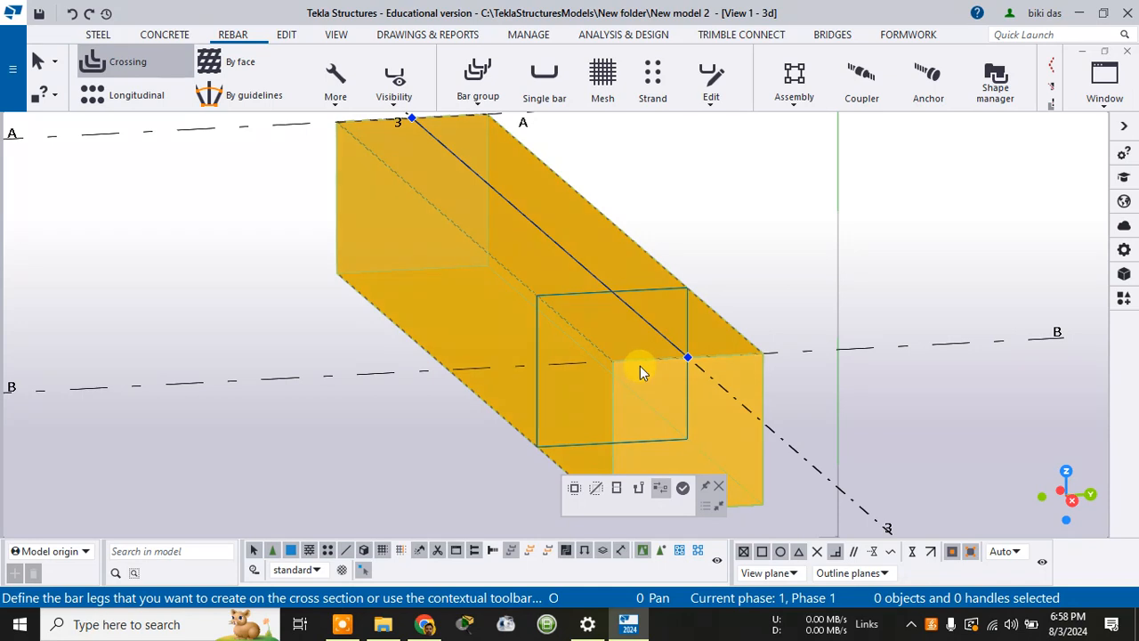
click(685, 356)
scroll(676, 347, down, 3)
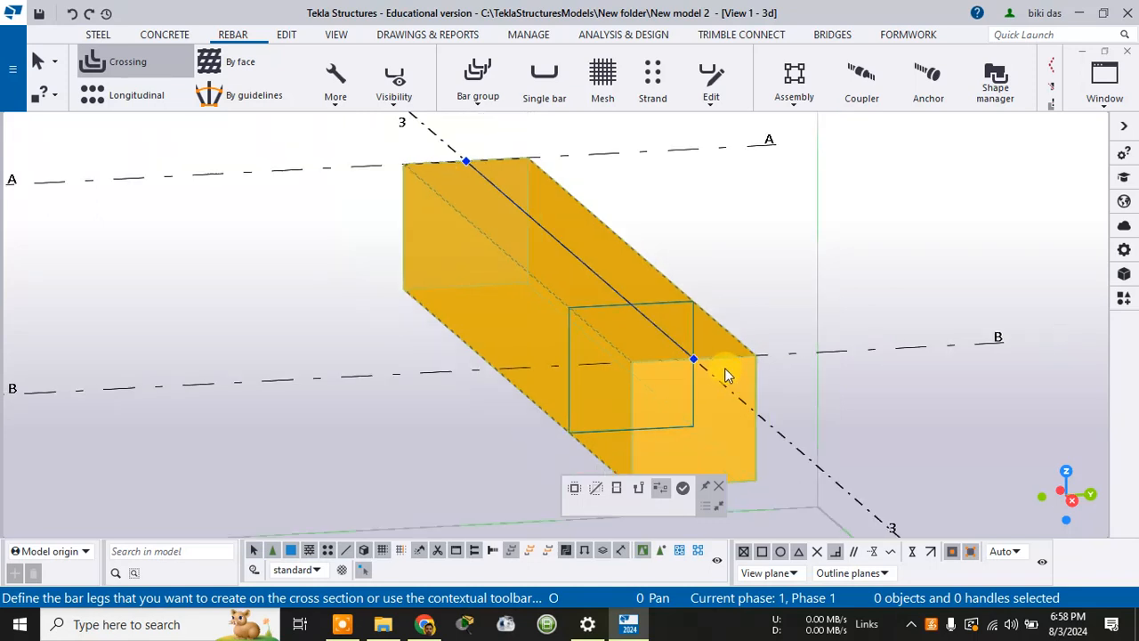
Shift grid line 3 sideways to the beam's right edge, undo the shift and leave the rebar command
click(603, 271)
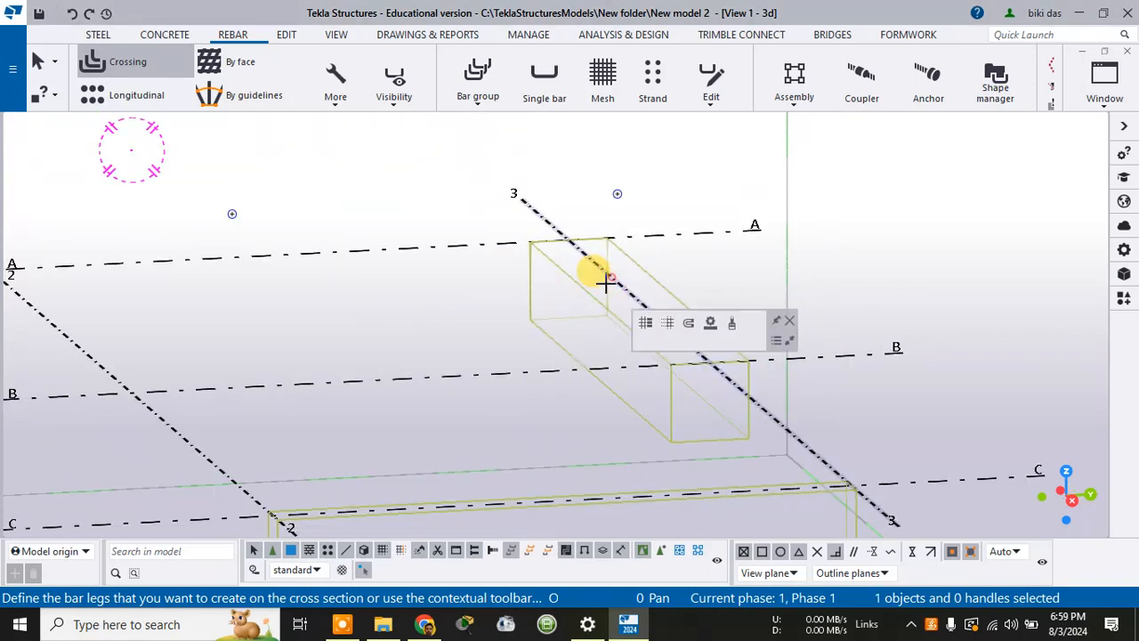
drag(606, 282, 637, 299)
click(626, 354)
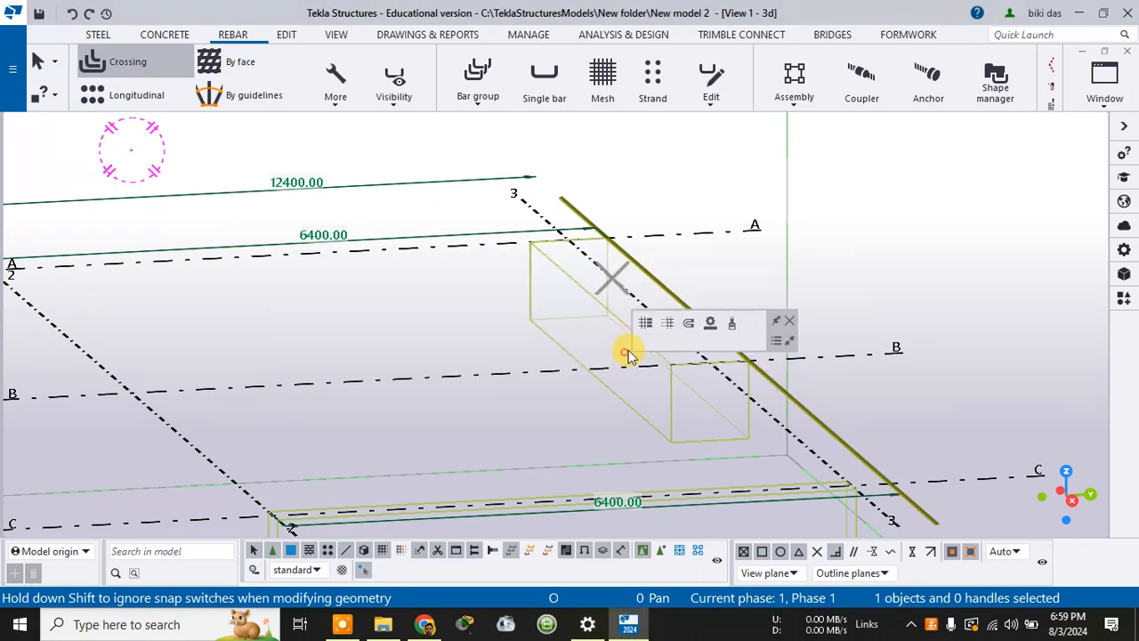
key(ctrl+z)
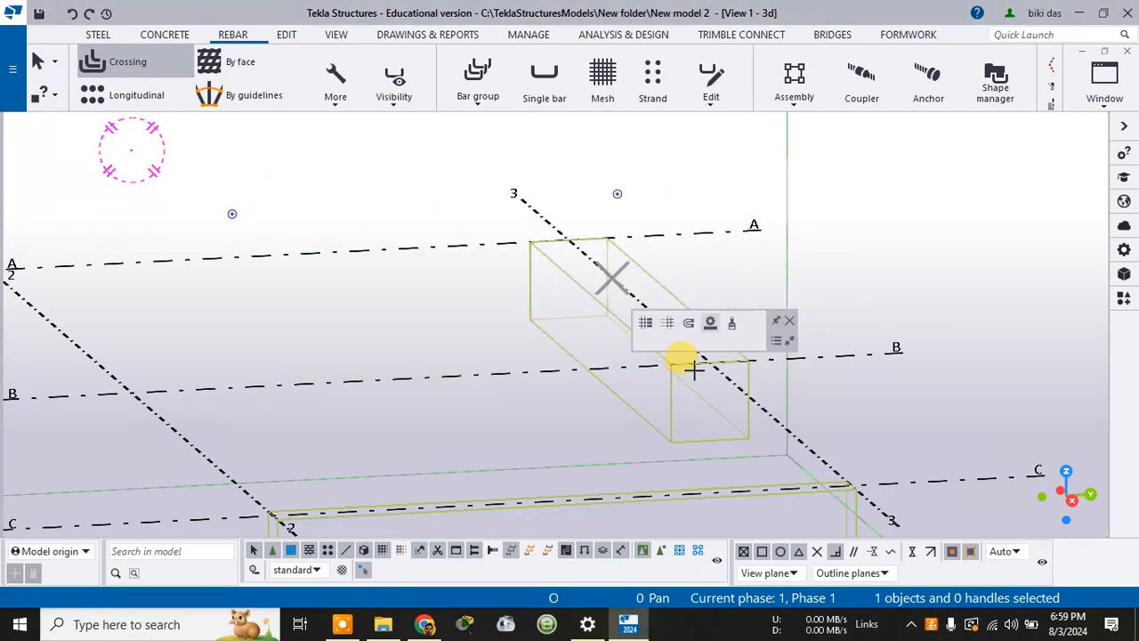
click(650, 492)
key(Escape)
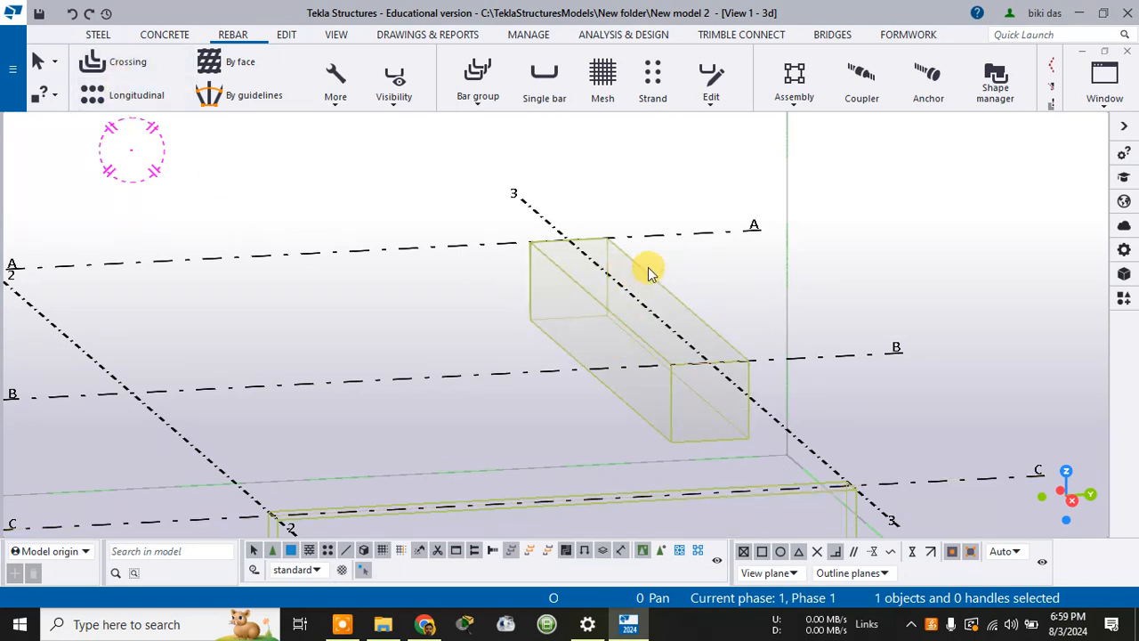
Create a crossing rebar set of vertical bars along the beam's right side face, with its guideline location displayed for adjustment
click(127, 58)
click(630, 347)
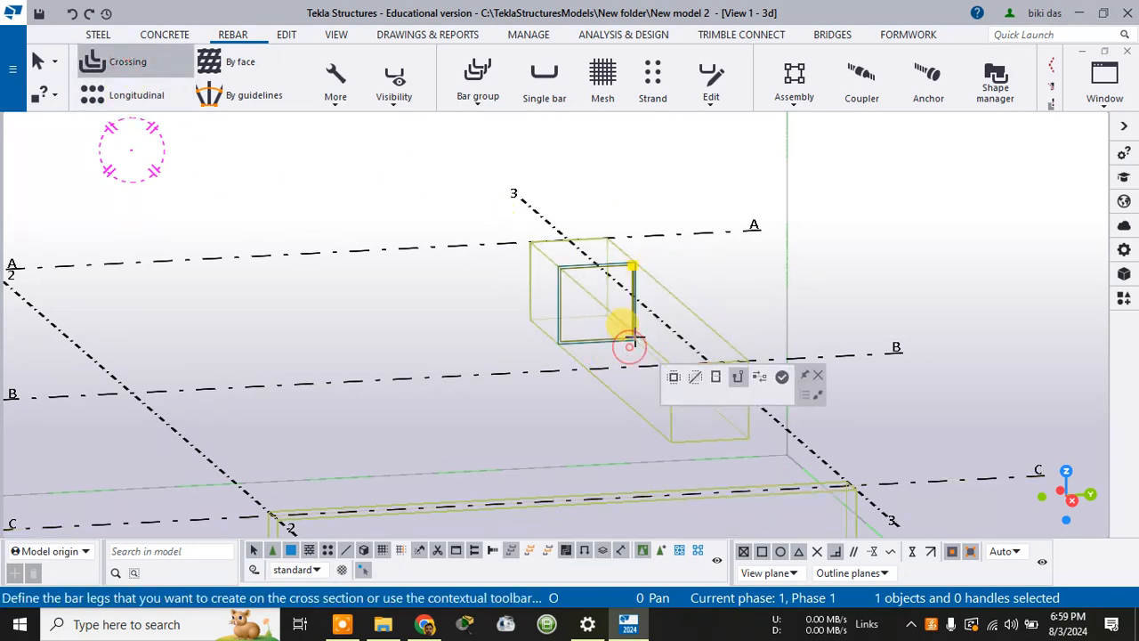
scroll(636, 296, up, 3)
click(761, 377)
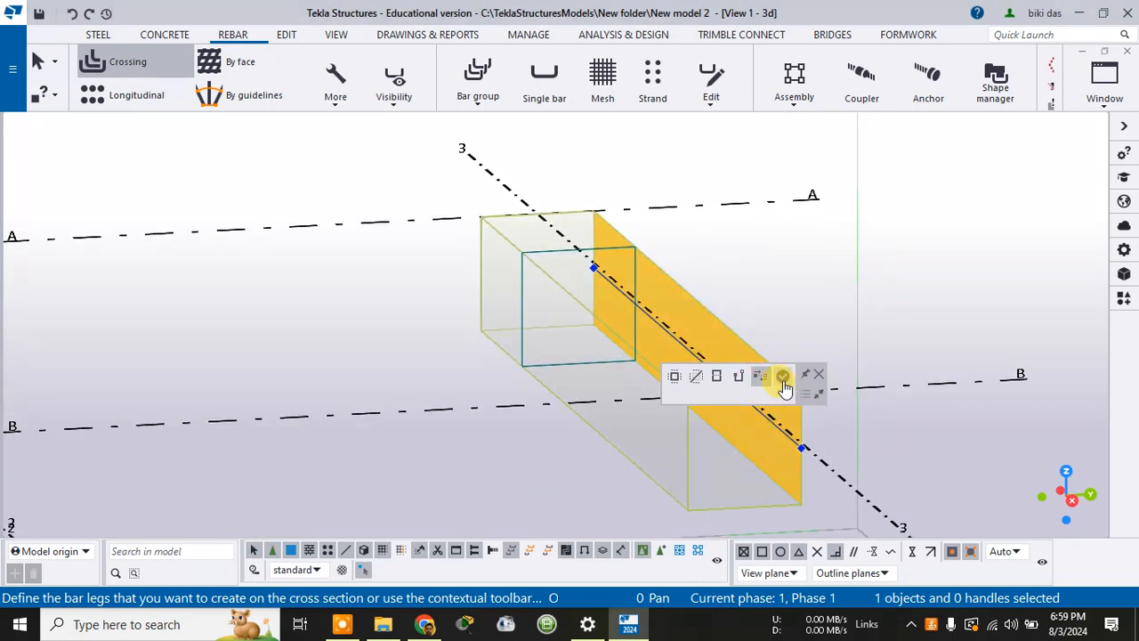
click(783, 377)
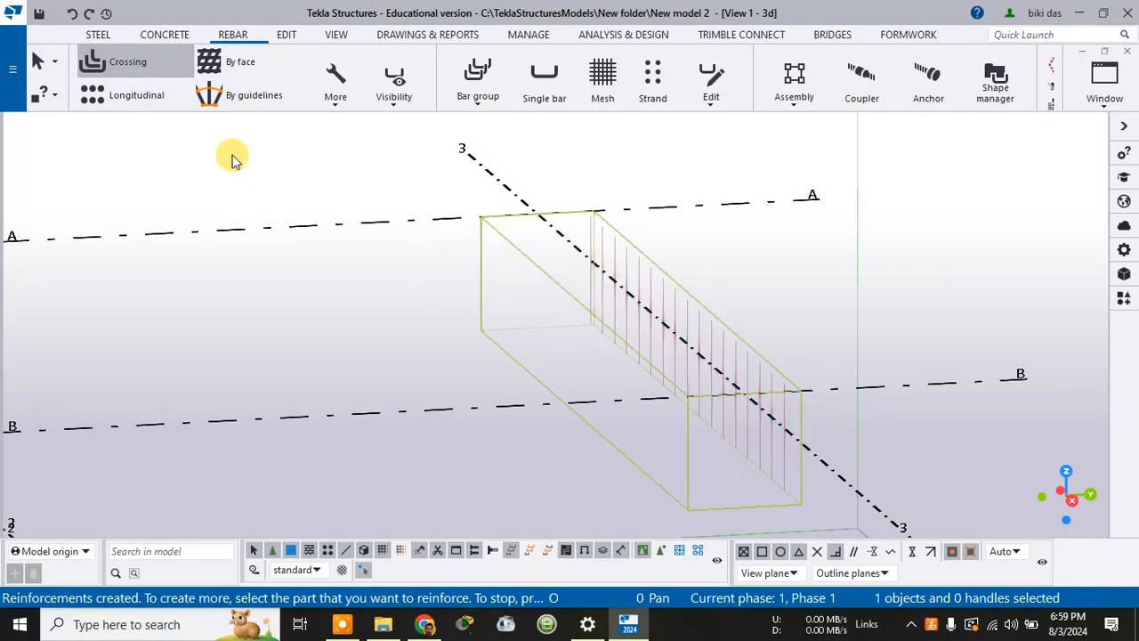
Start another crossing rebar set near the beam's far end and try adjusting the guideline along its top face
click(117, 62)
click(627, 356)
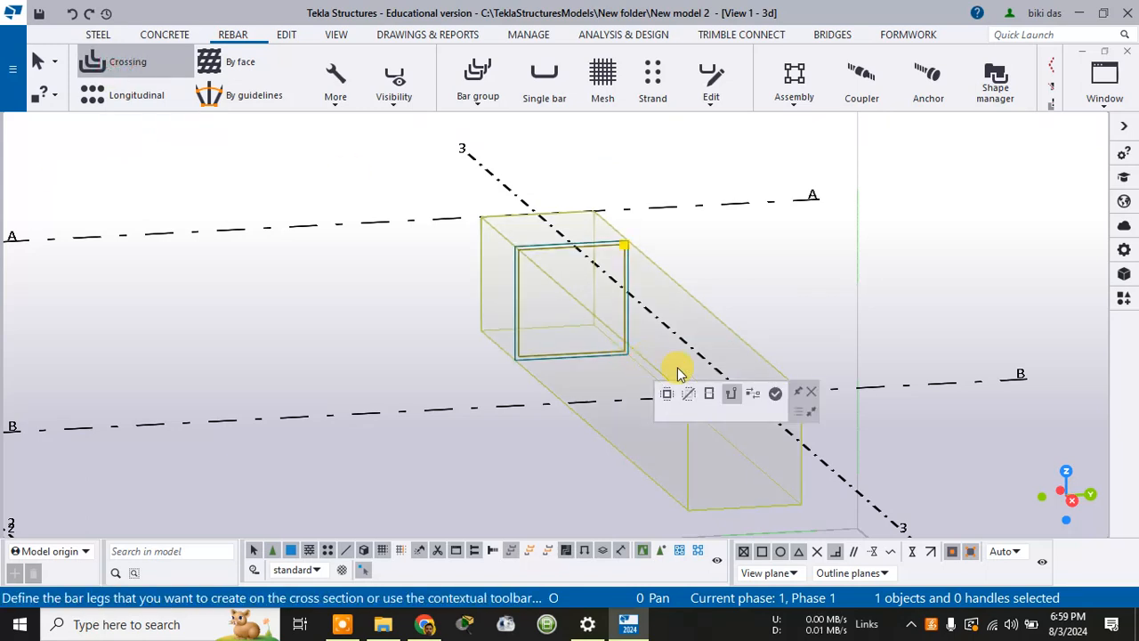
click(752, 398)
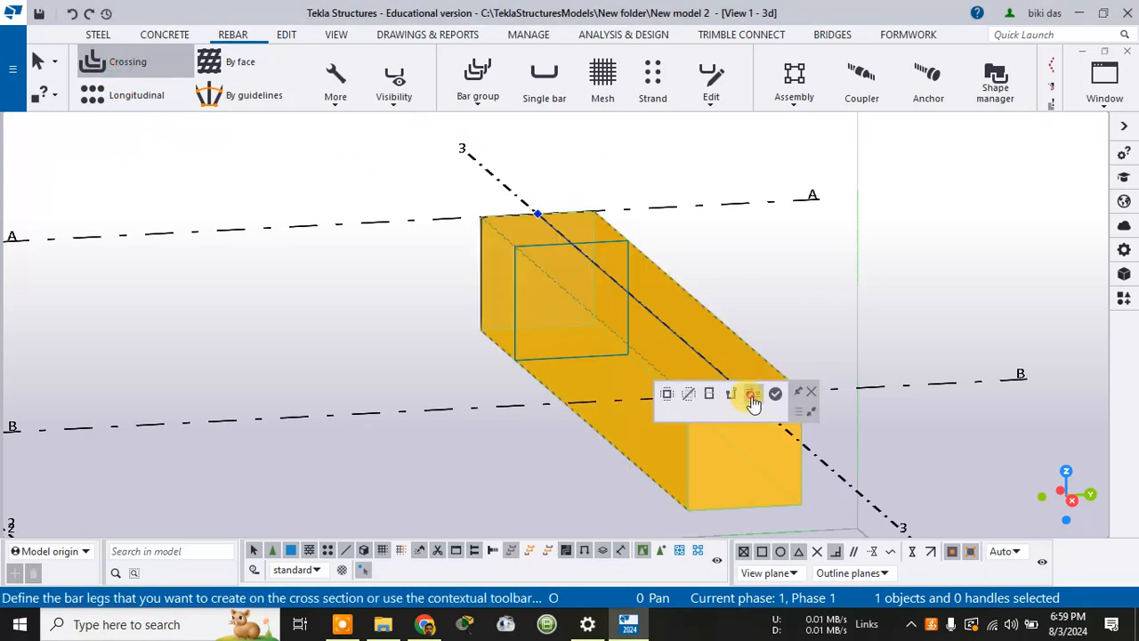
middle_click(687, 306)
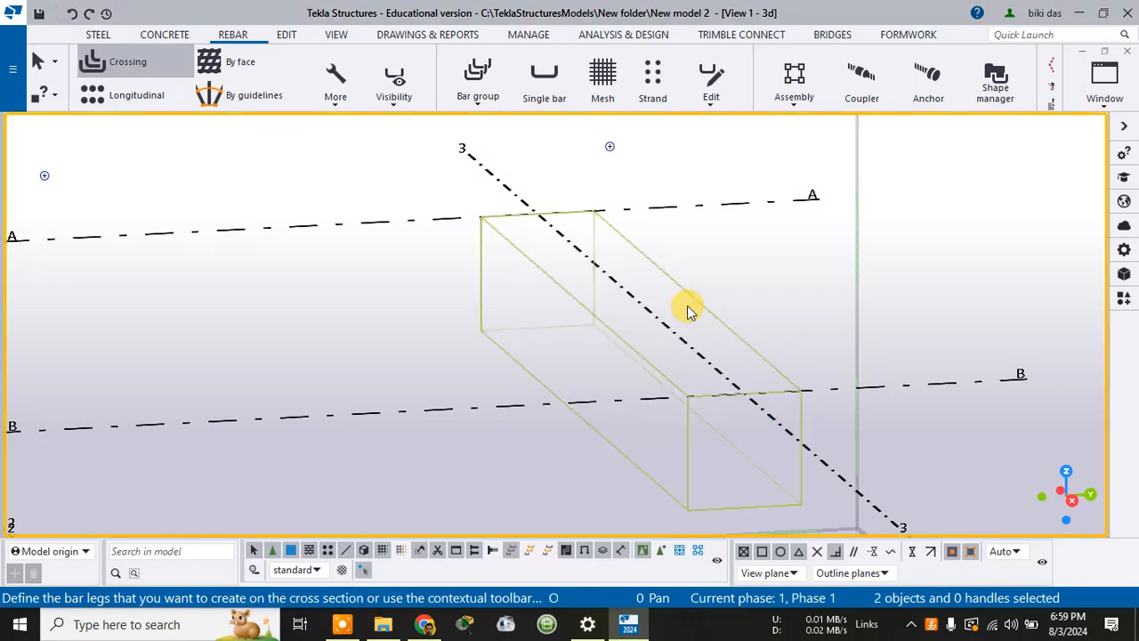
Select the 800*800 beam and examine its handles on the top face and the front end face
click(651, 367)
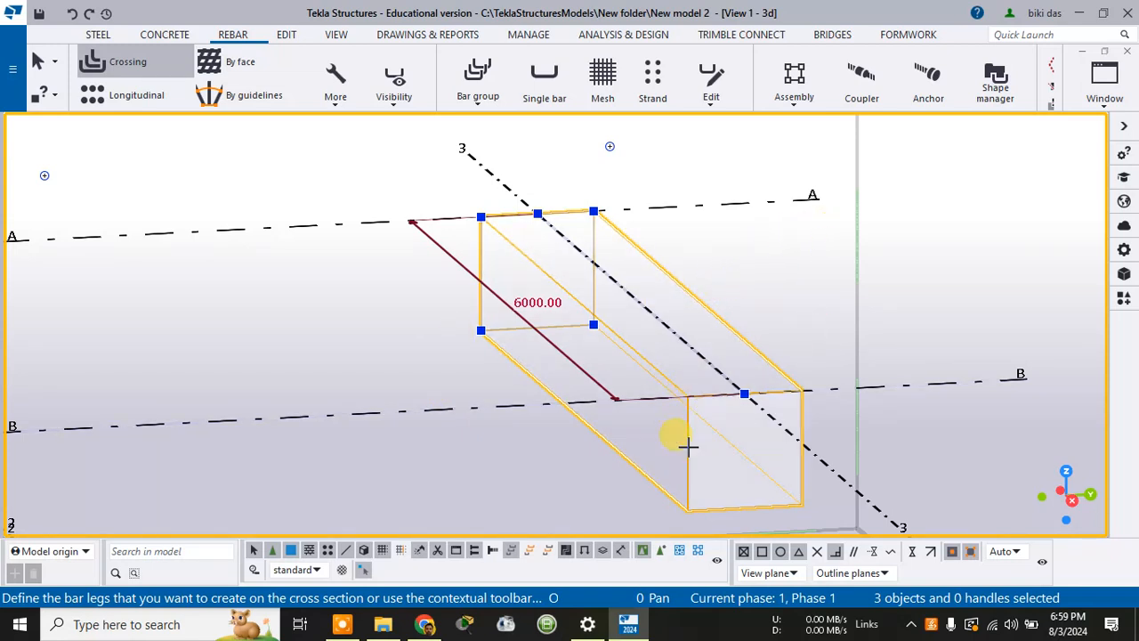
scroll(741, 410, up, 2)
scroll(742, 415, up, 1)
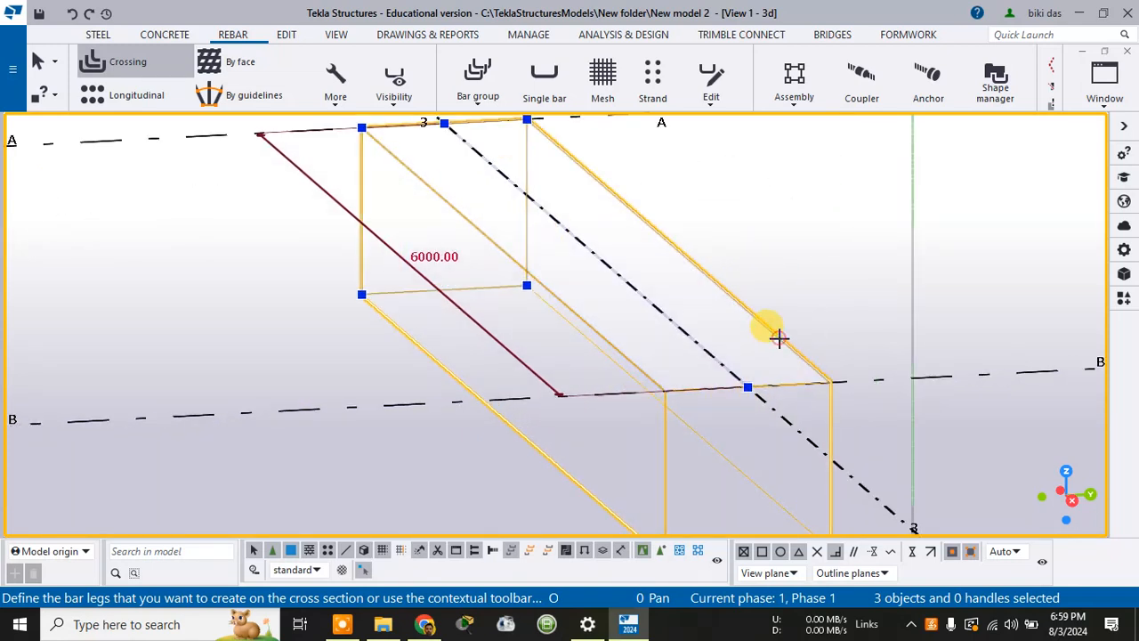
click(756, 315)
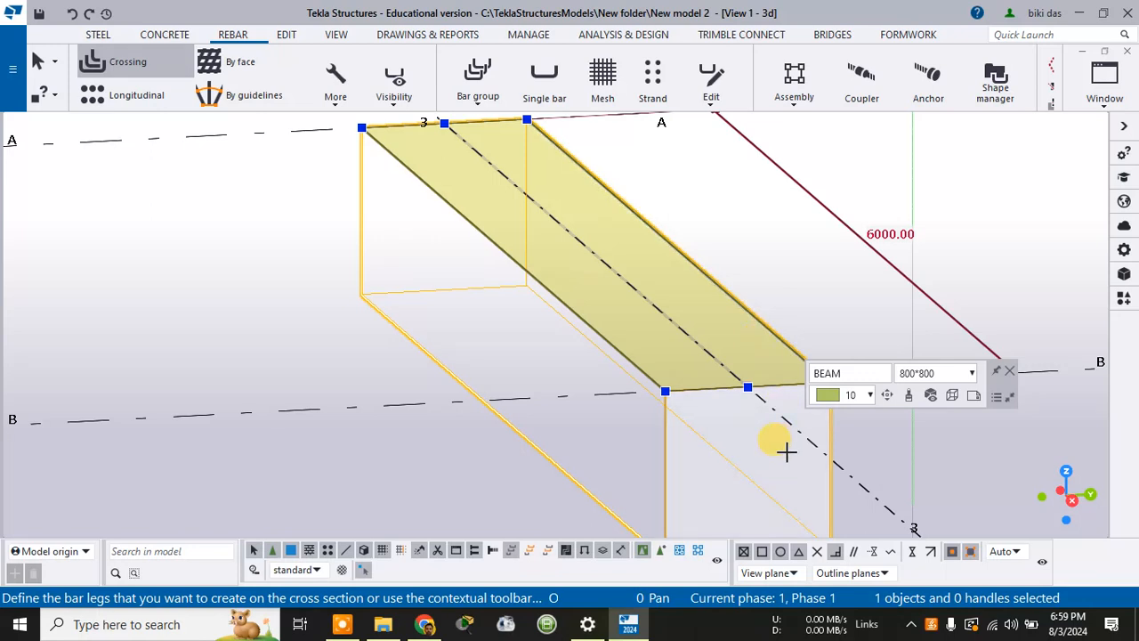
click(723, 418)
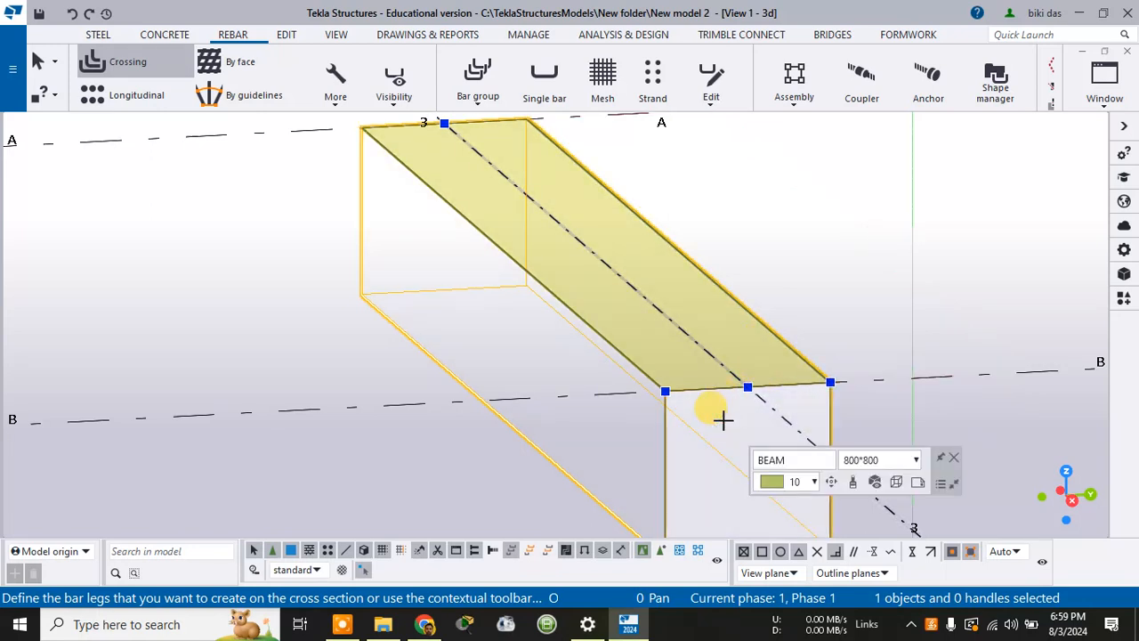
click(723, 393)
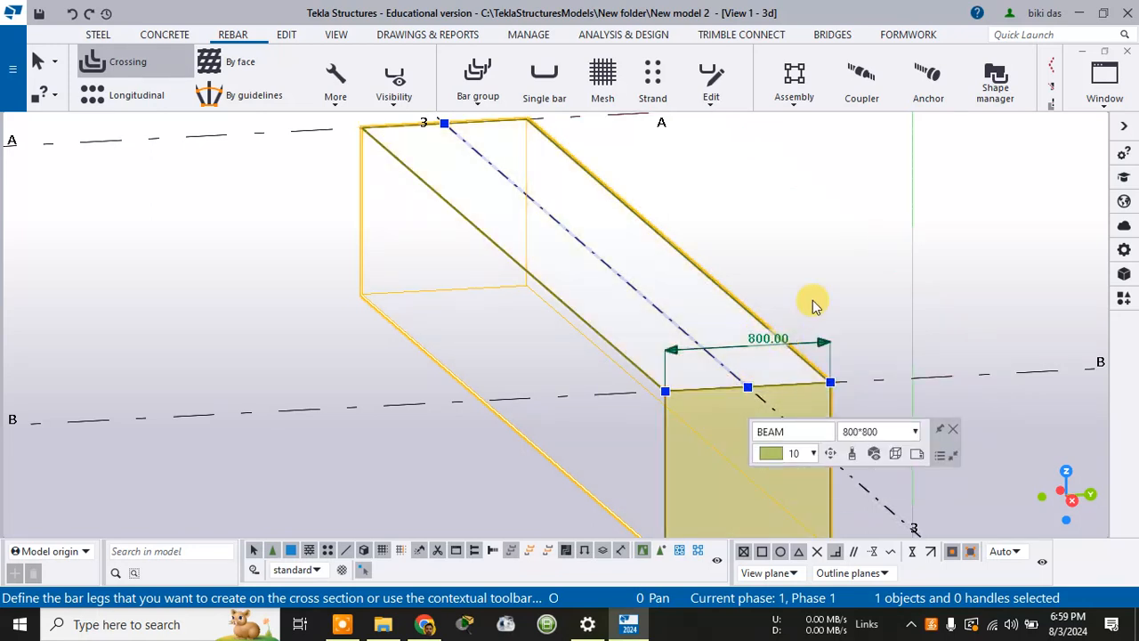
scroll(808, 286, down, 5)
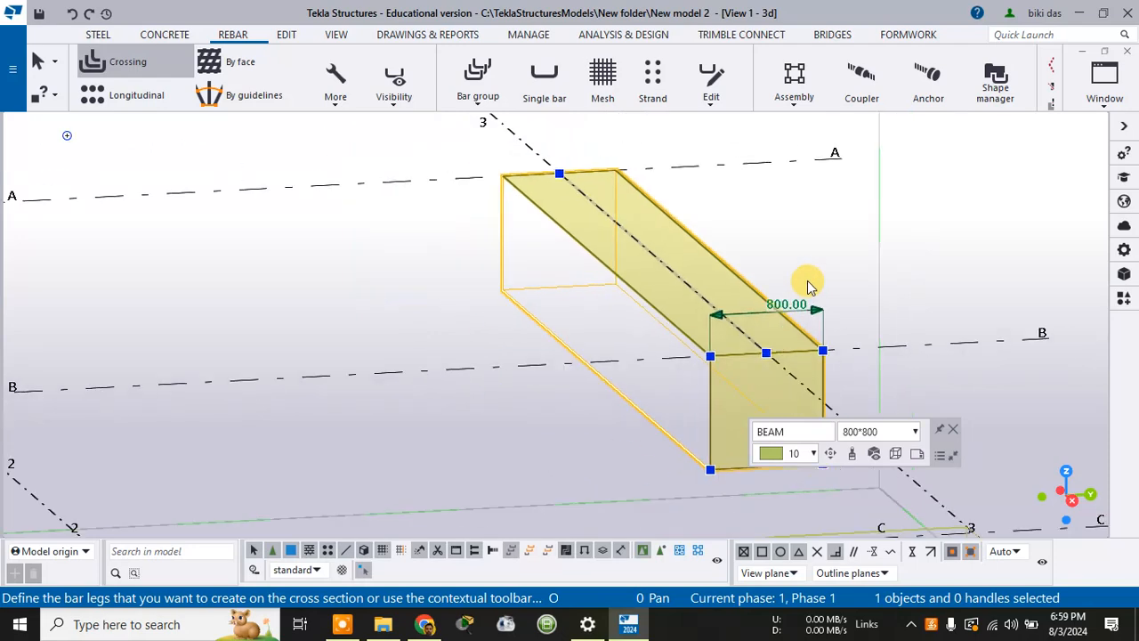
middle_drag(809, 283, 807, 231)
Place a crossing rebar section near the beam's middle, switch between leg selection and guideline adjustment, and try editing the guideline
click(123, 59)
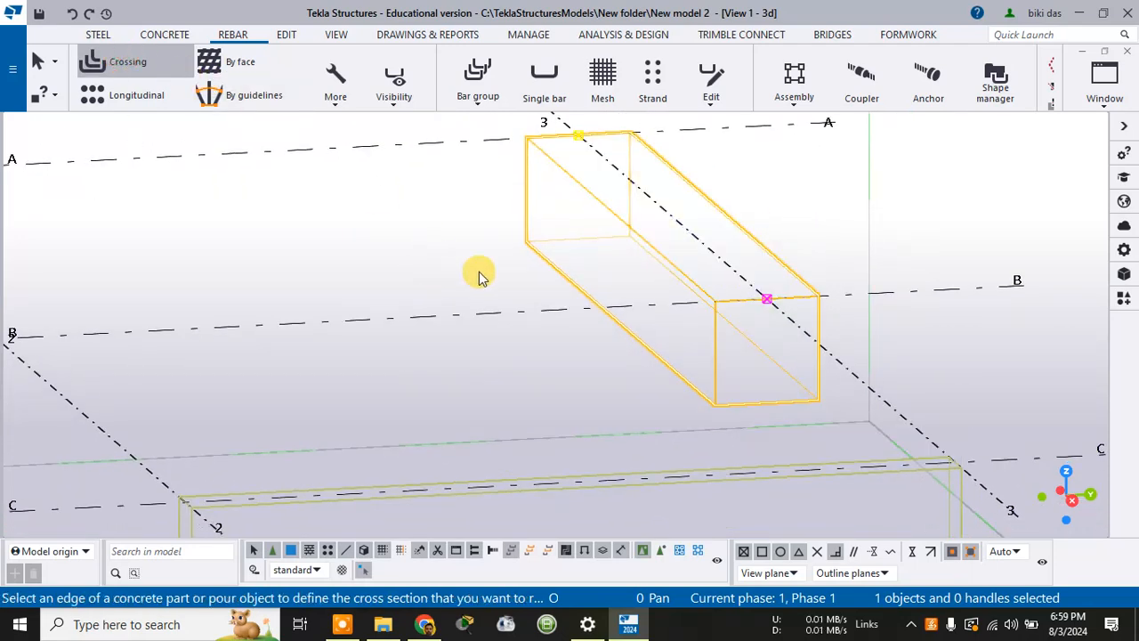
click(589, 301)
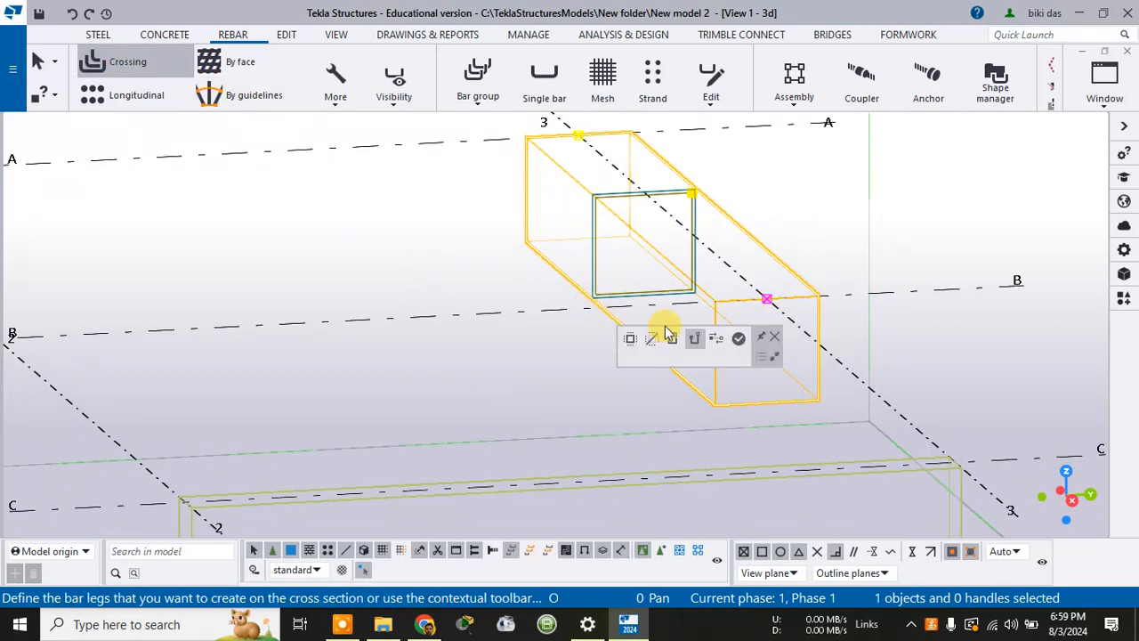
click(715, 341)
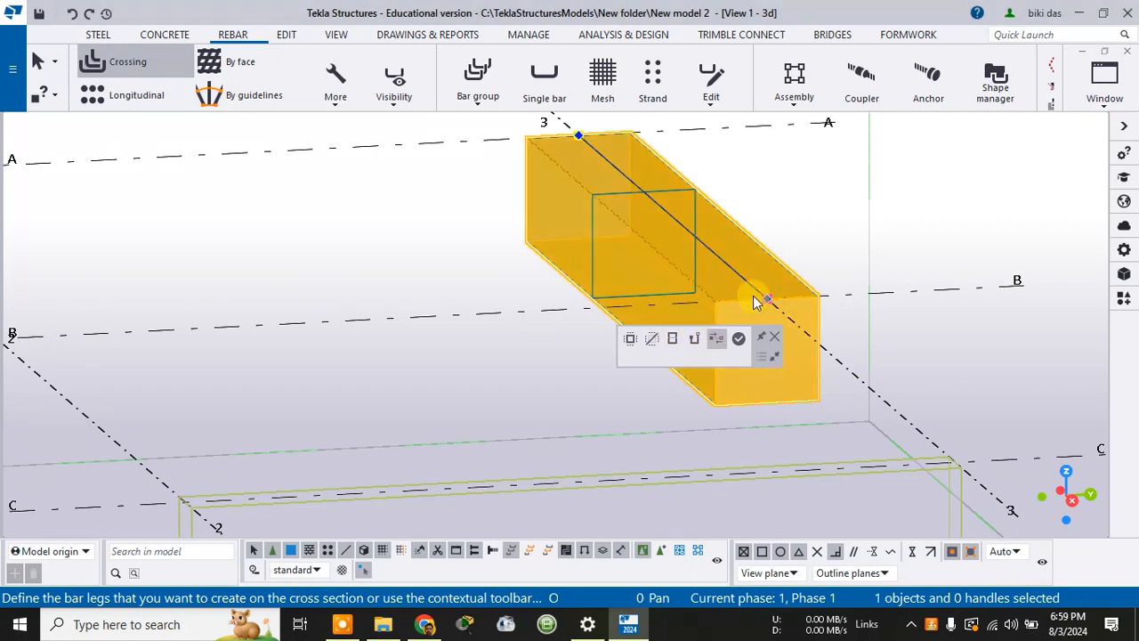
click(693, 347)
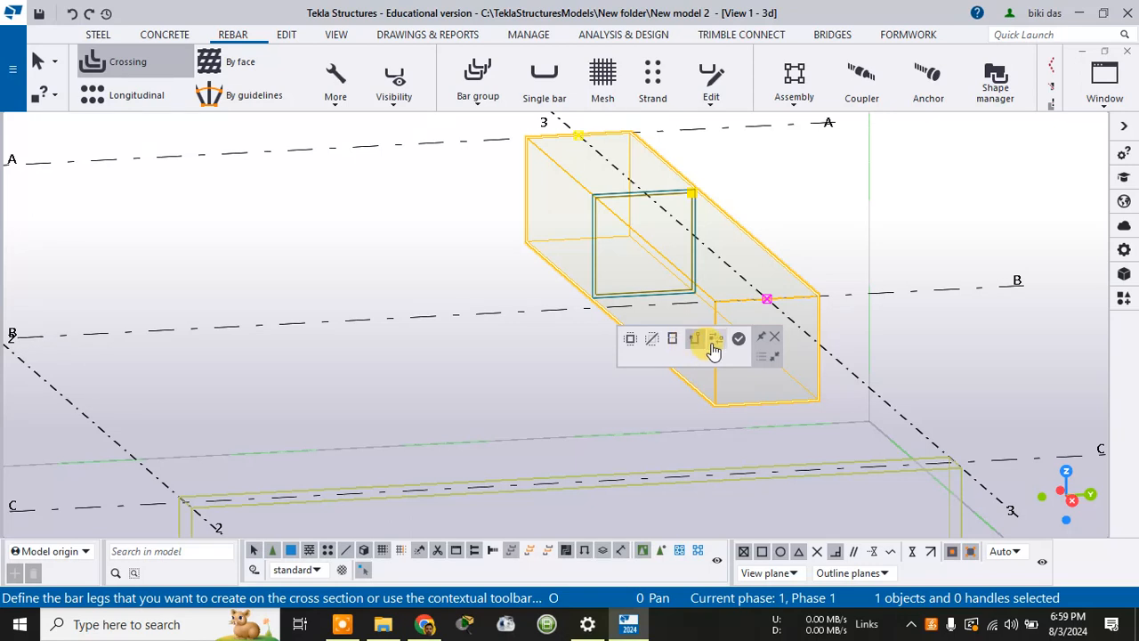
click(715, 343)
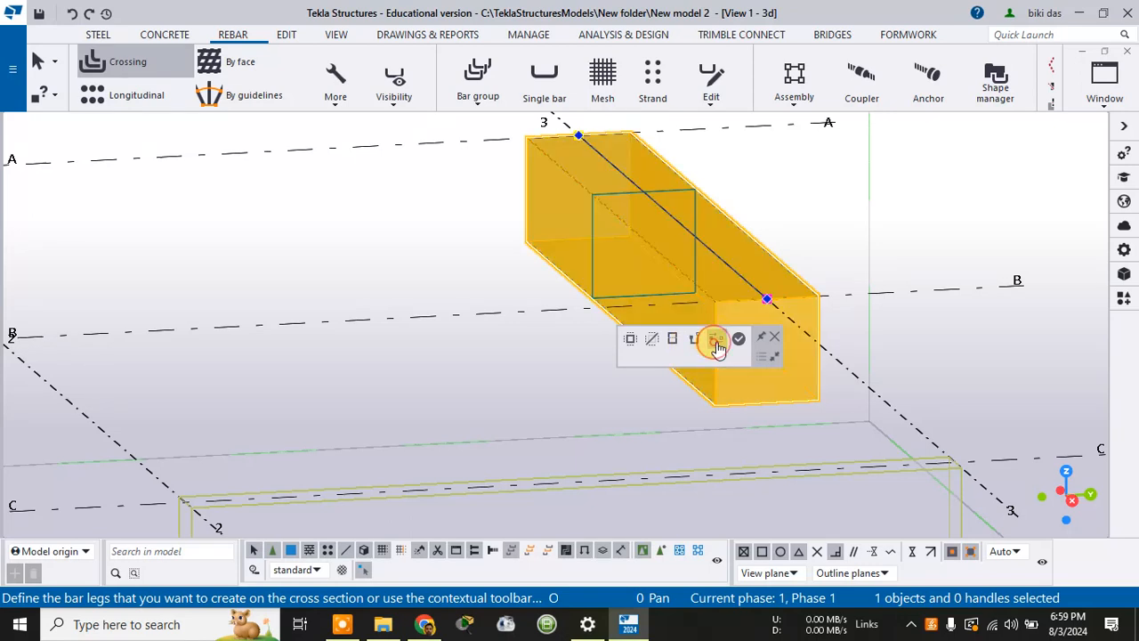
click(562, 234)
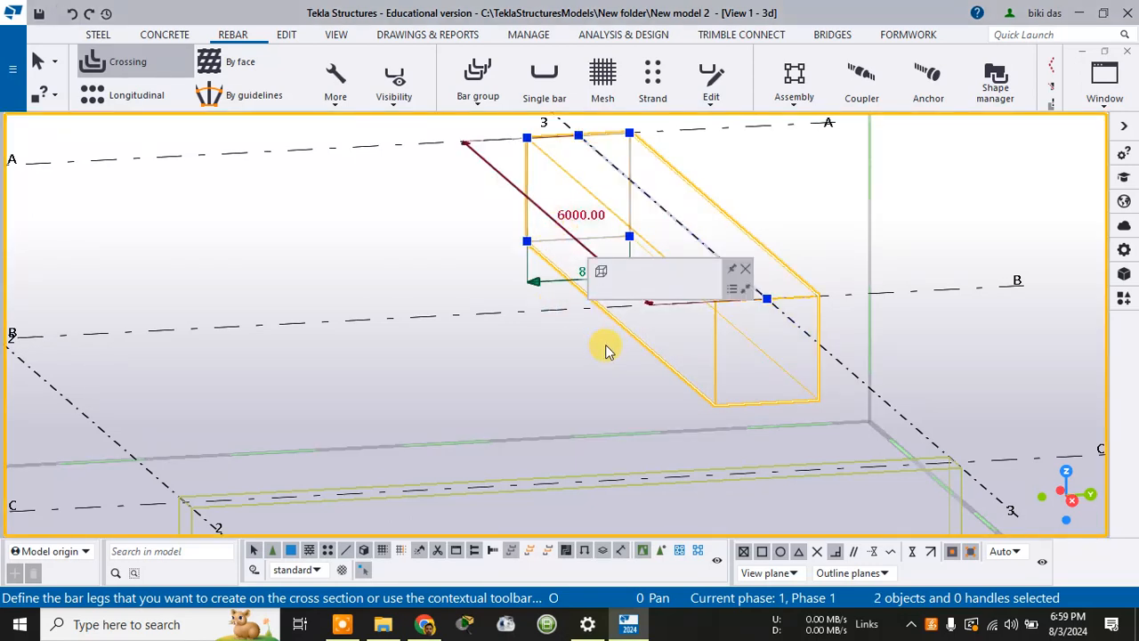
click(745, 268)
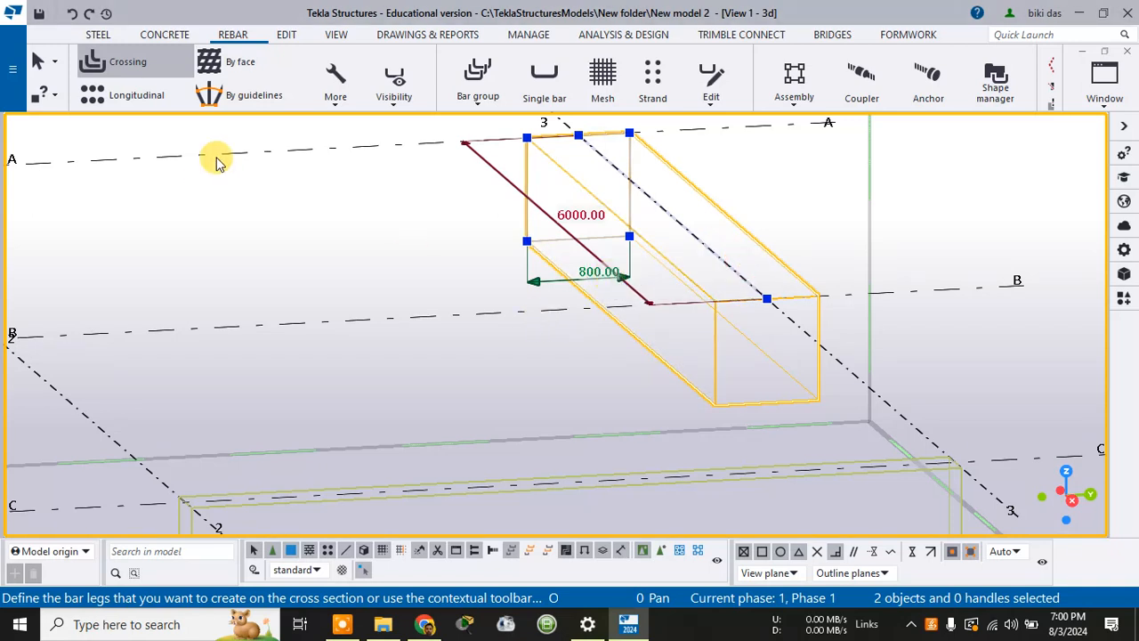
Try a closed crossing rebar set along the 800*800 beam from a section near its front end, inspect the bars and undo it
click(103, 59)
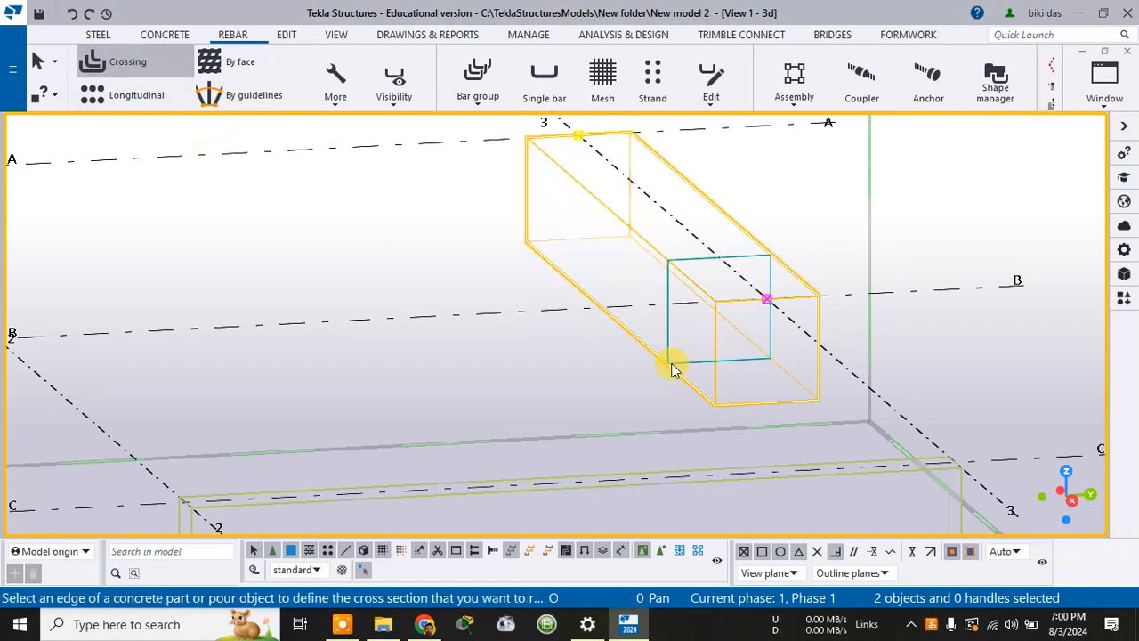
click(671, 367)
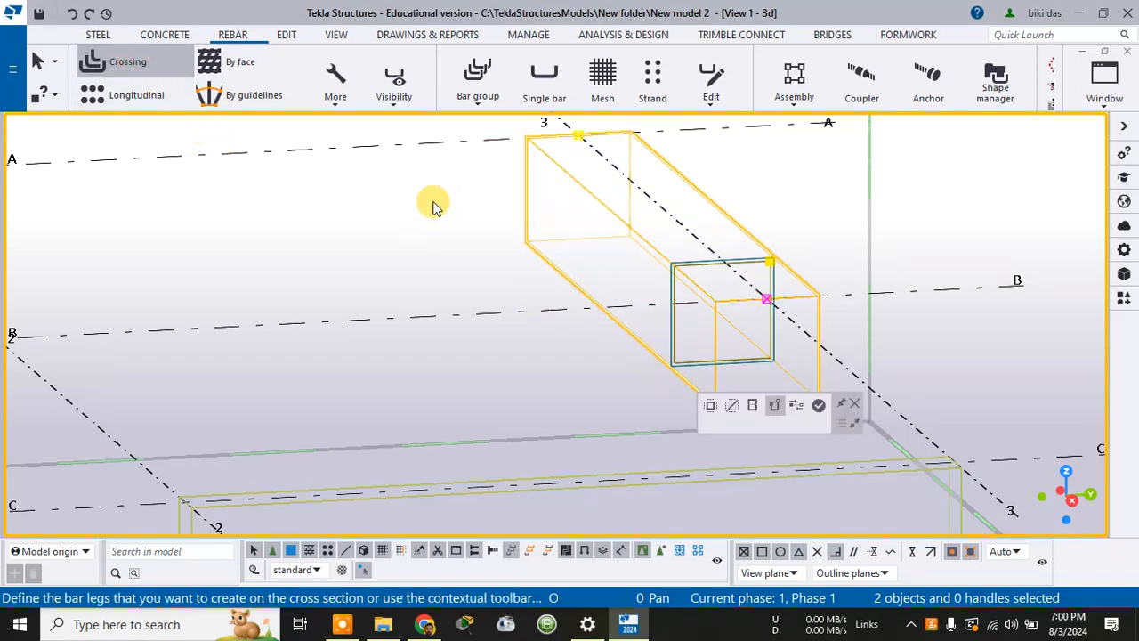
click(795, 404)
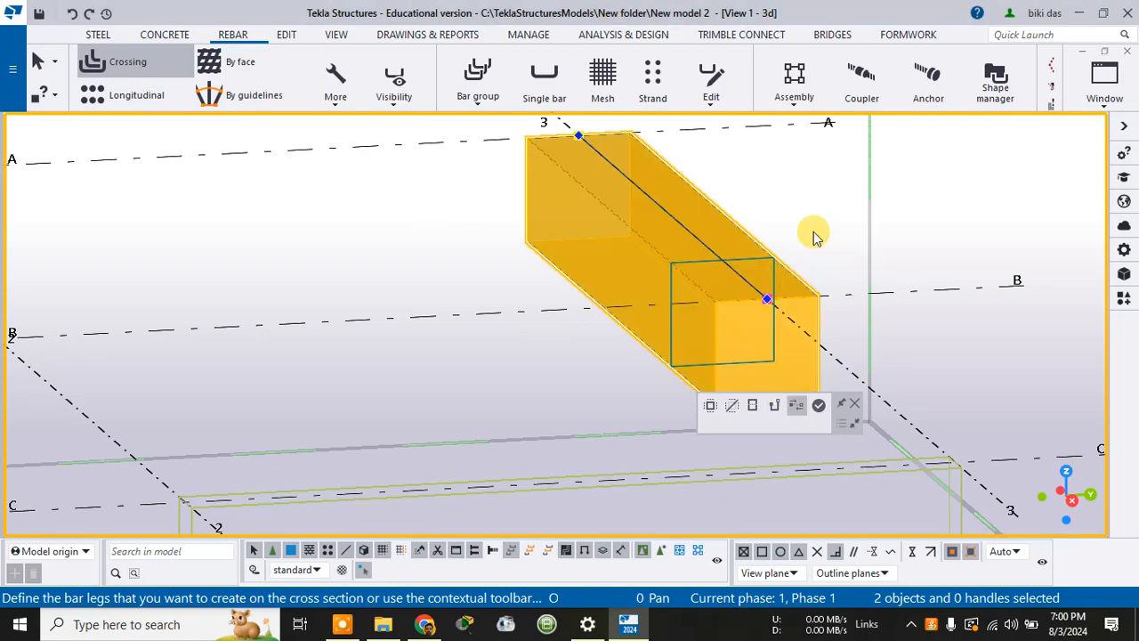
middle_click(815, 236)
scroll(783, 281, up, 3)
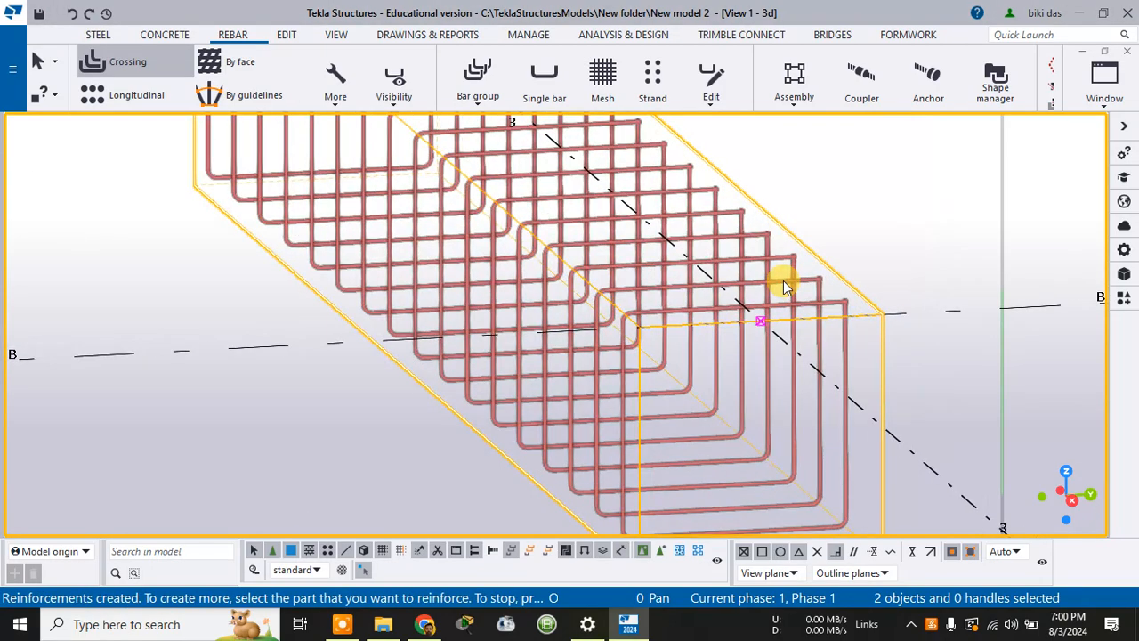
scroll(784, 279, down, 5)
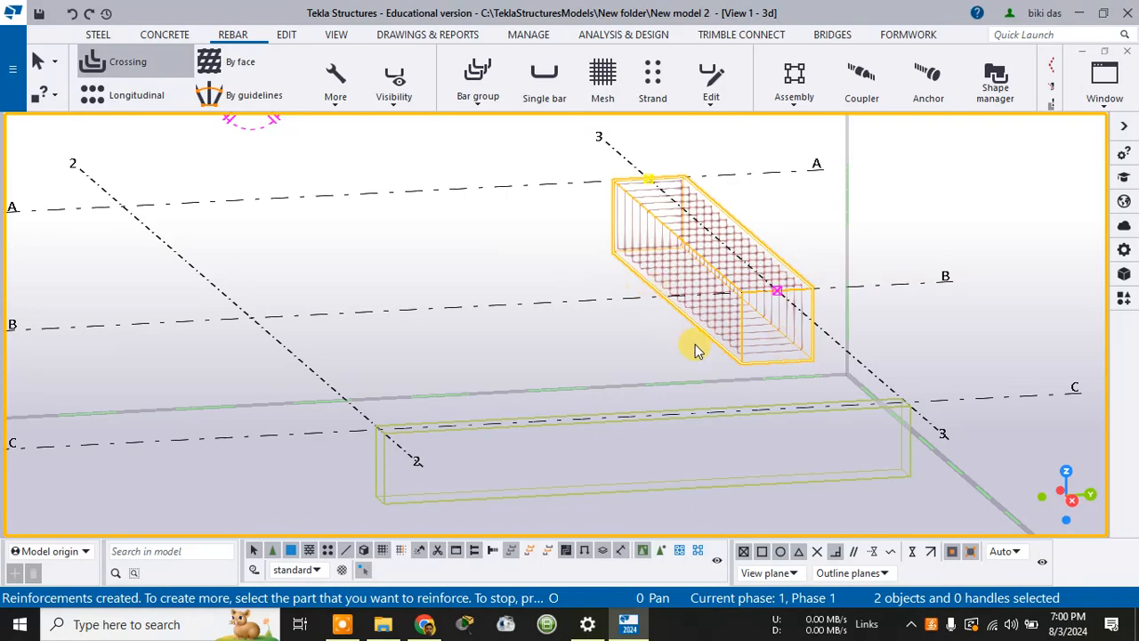
ctrl+middle_drag(697, 350, 530, 338)
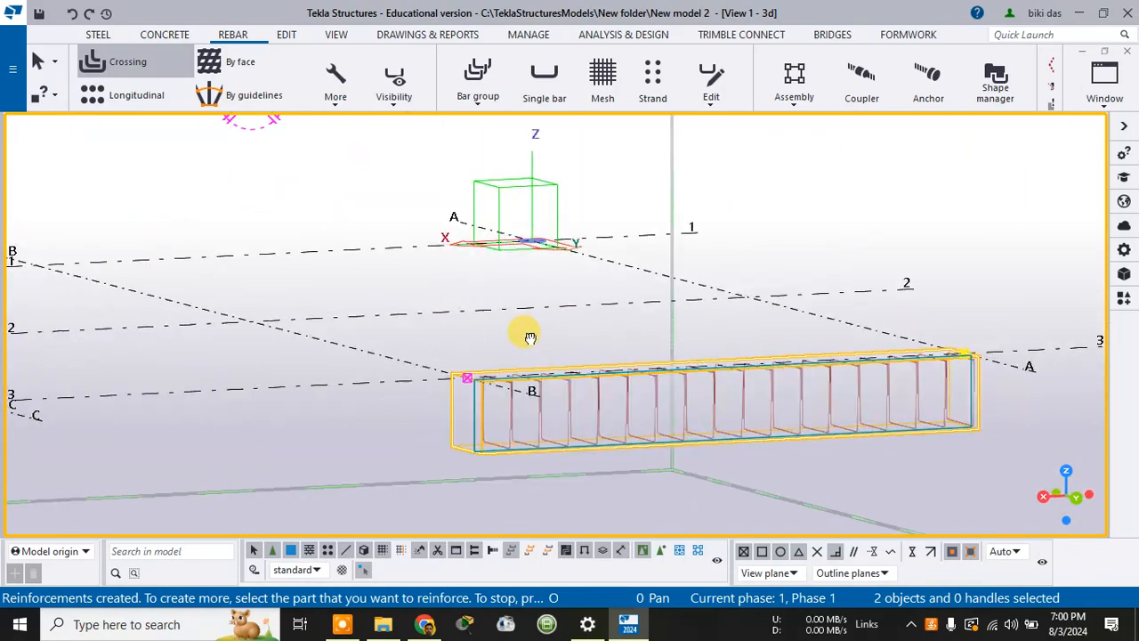
scroll(664, 401, up, 4)
scroll(663, 407, down, 2)
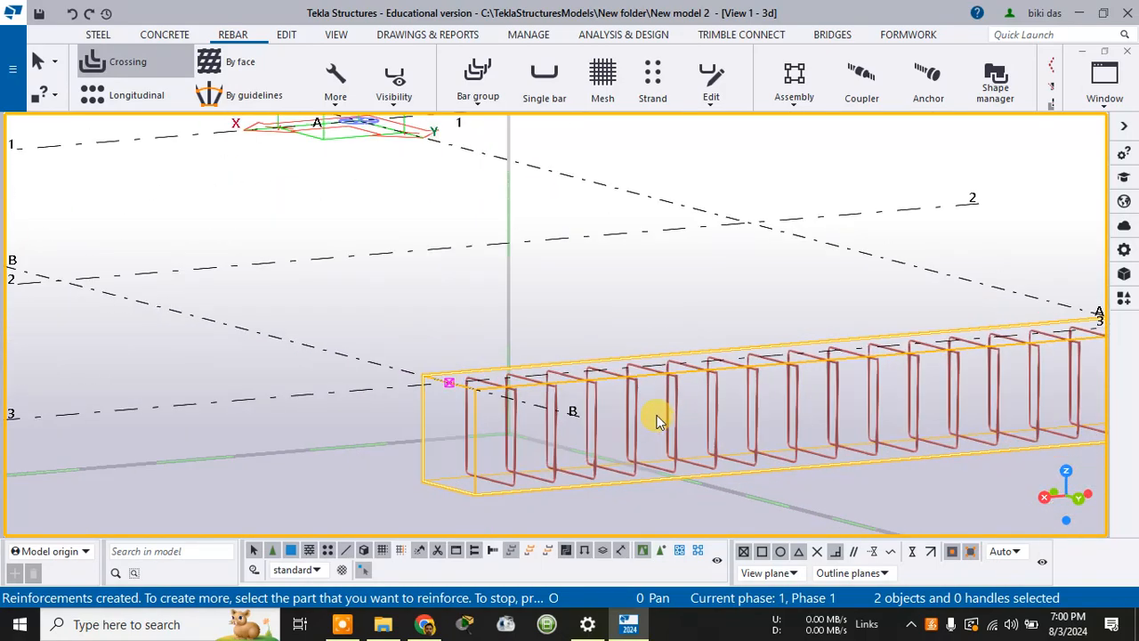
key(ctrl+z)
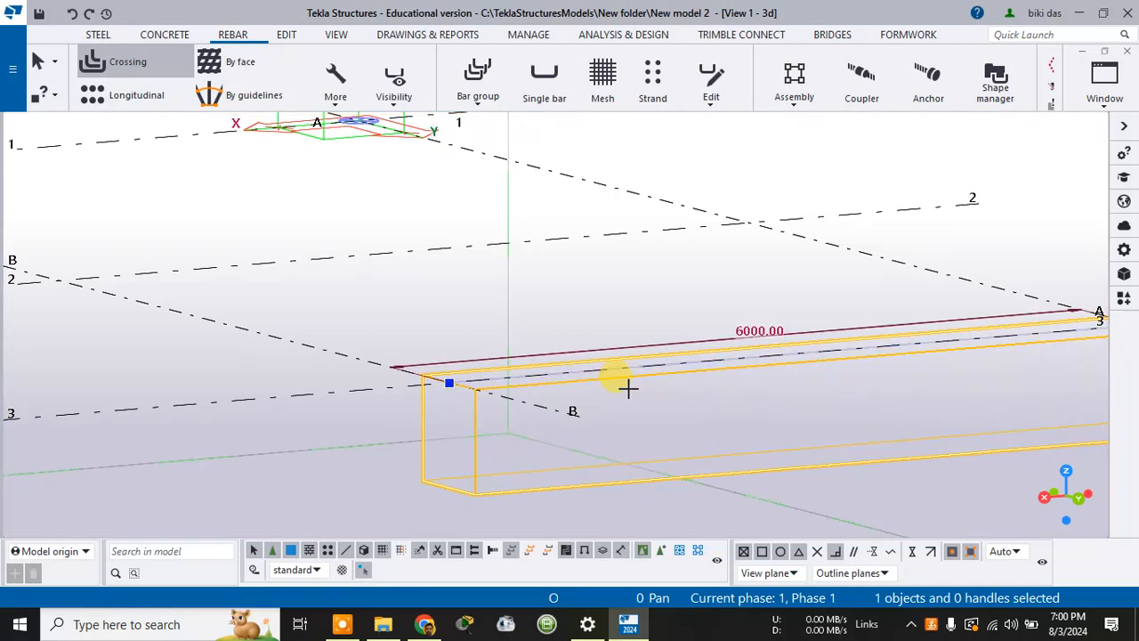
Place another vertical crossing section near the beam's front end and try moving the guideline's front end point along the top face
click(114, 66)
click(702, 476)
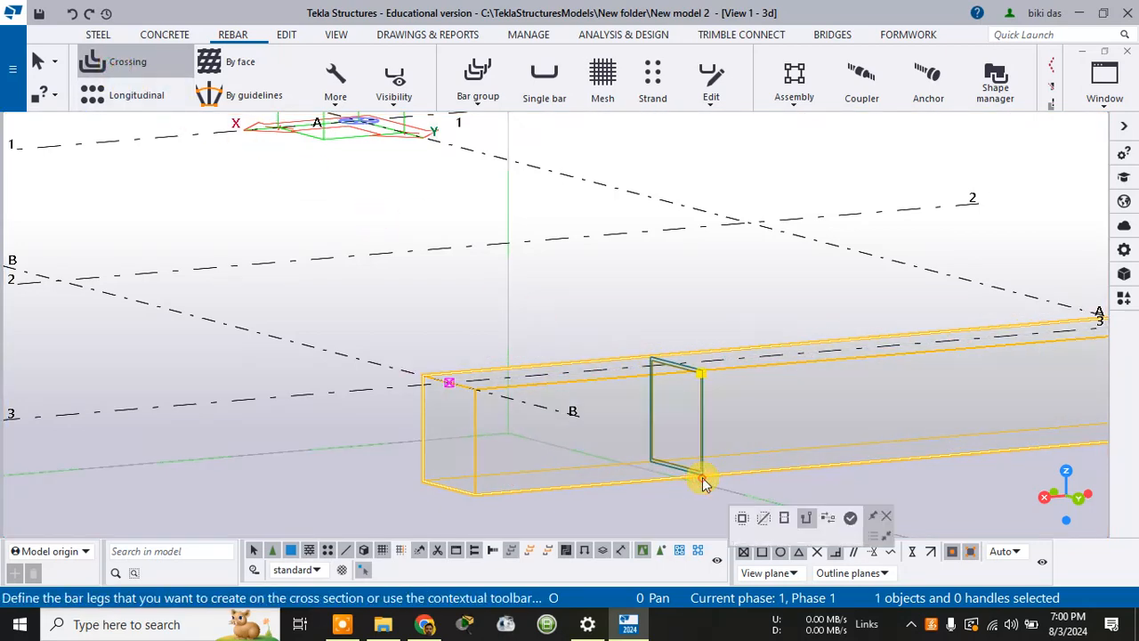
click(827, 519)
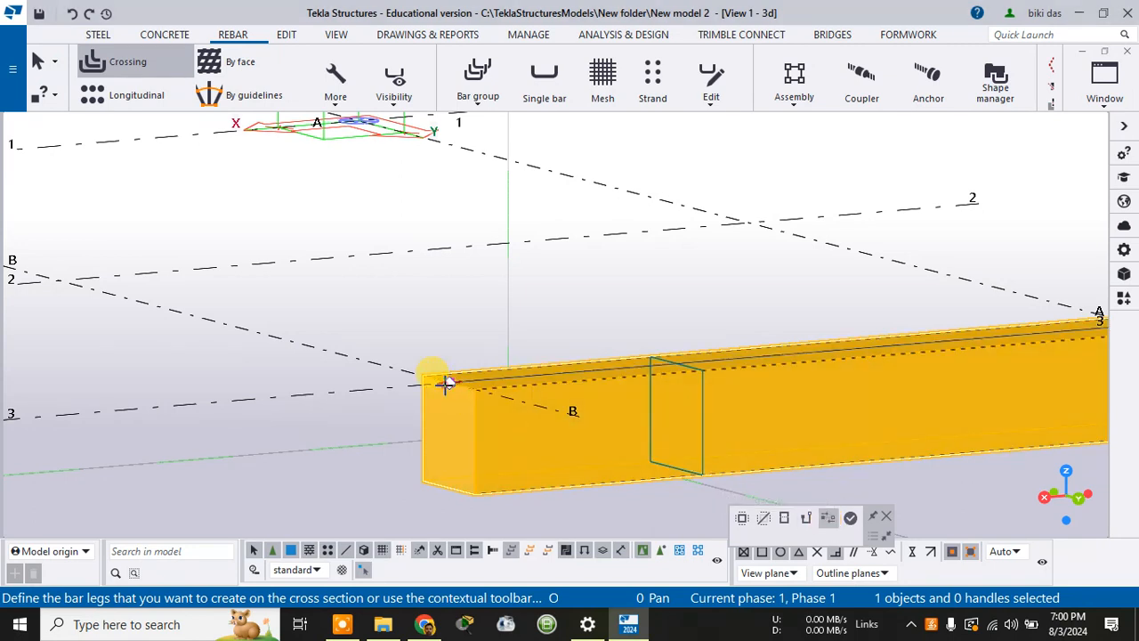
drag(448, 383, 480, 388)
ctrl+middle_drag(600, 315, 817, 361)
scroll(881, 262, down, 6)
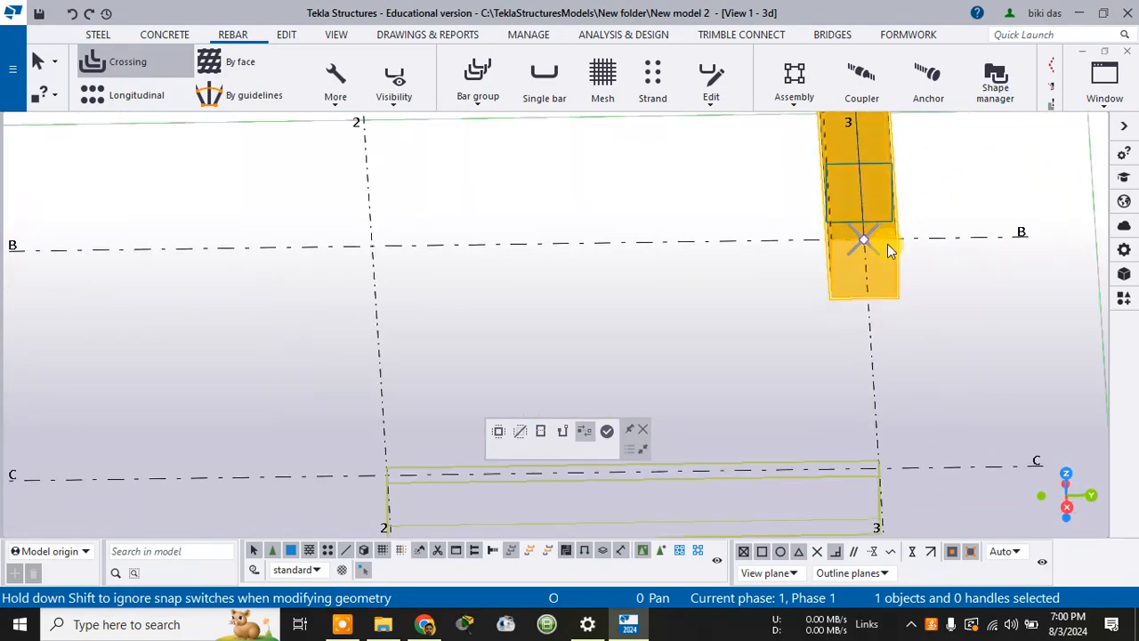
middle_drag(840, 315, 636, 359)
scroll(640, 359, up, 5)
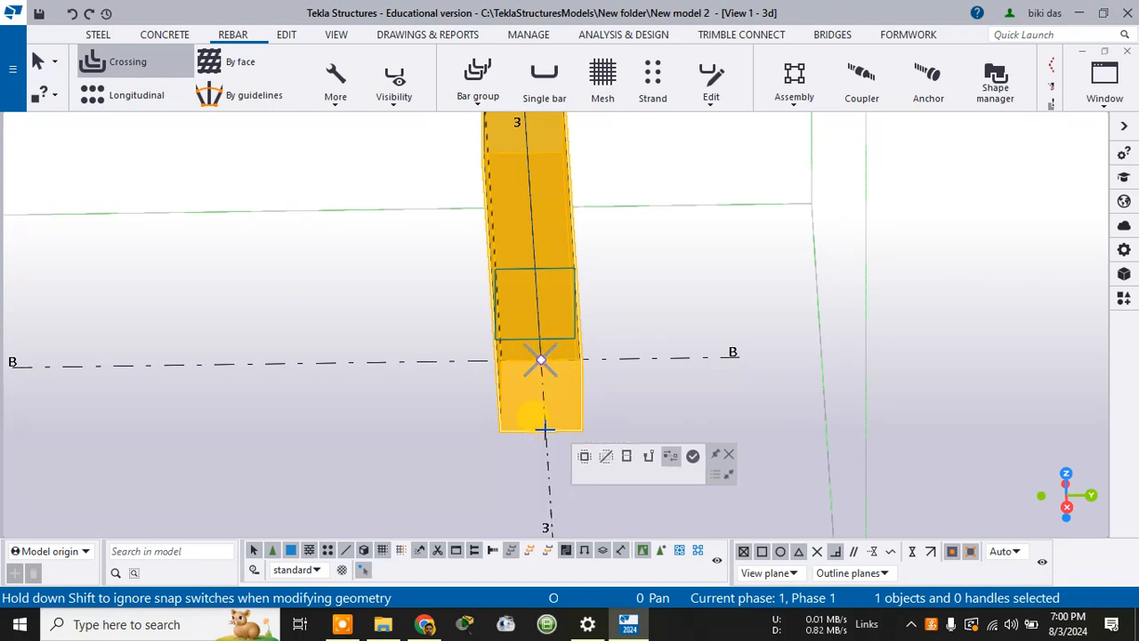
key(ctrl+p)
click(563, 366)
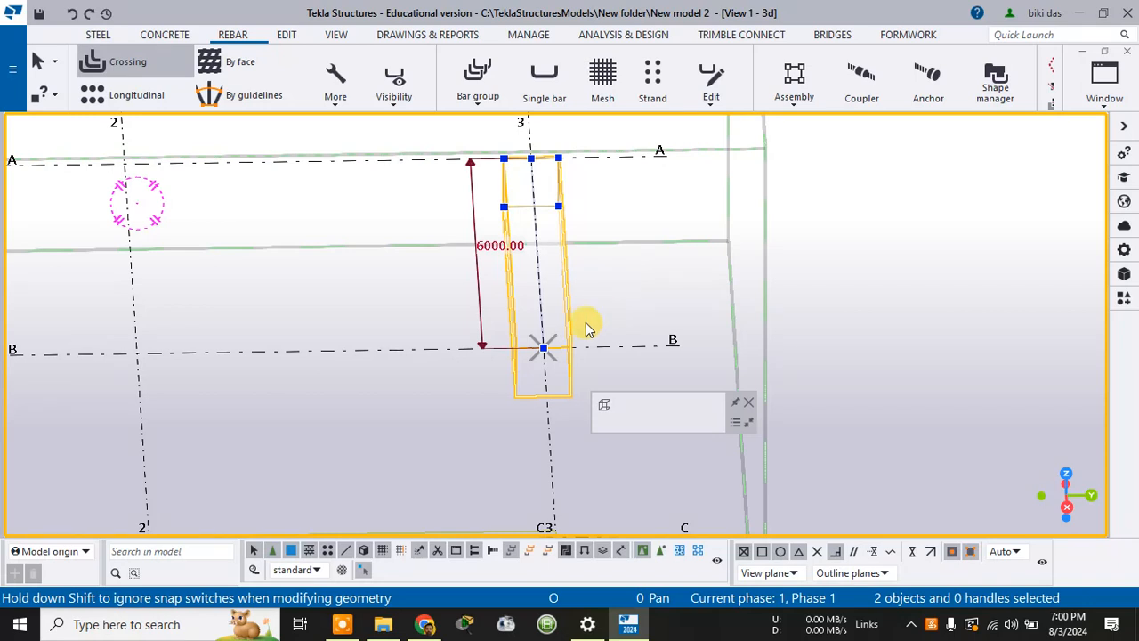
click(567, 347)
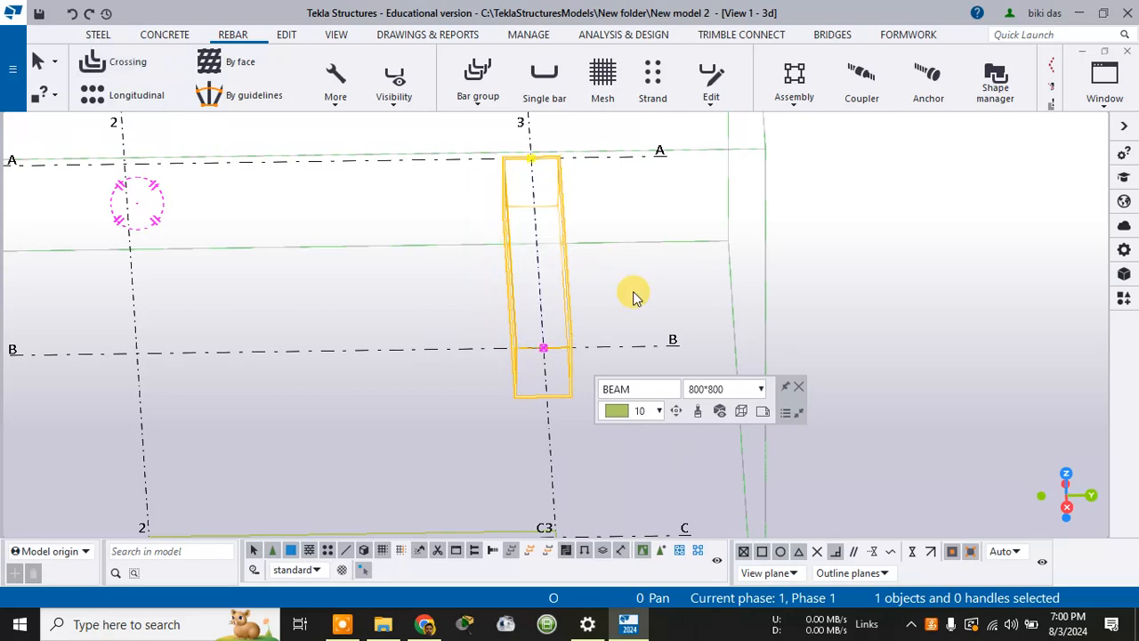
Create a crossing rebar set of horizontal bars by defining the cross section on the vertical edge at the beam's front corner
ctrl+middle_drag(638, 292, 743, 444)
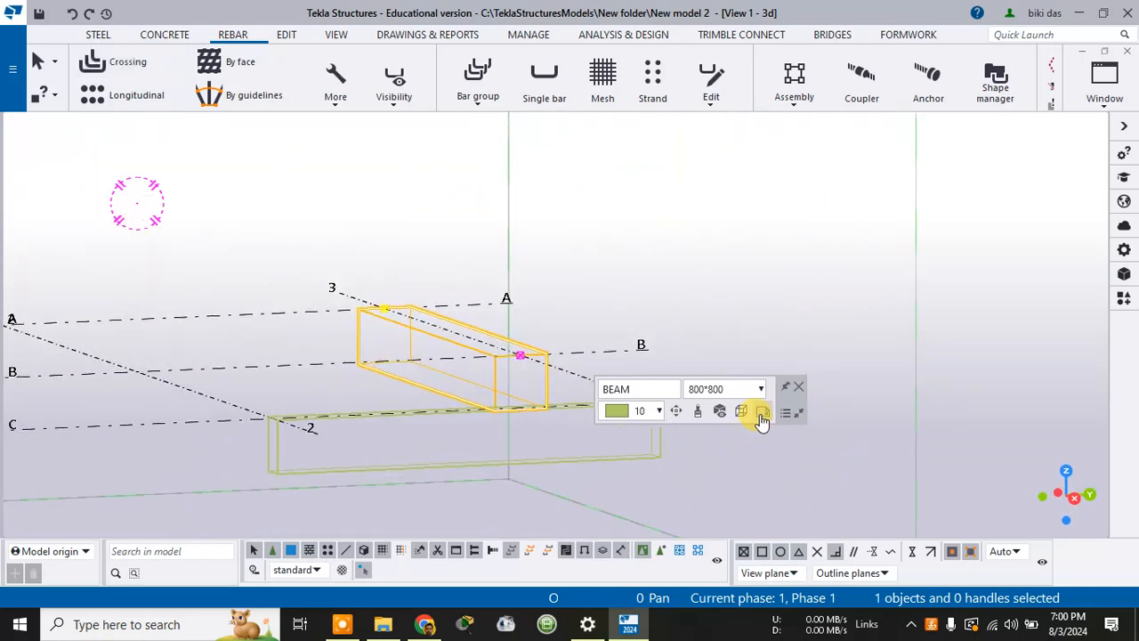
click(800, 389)
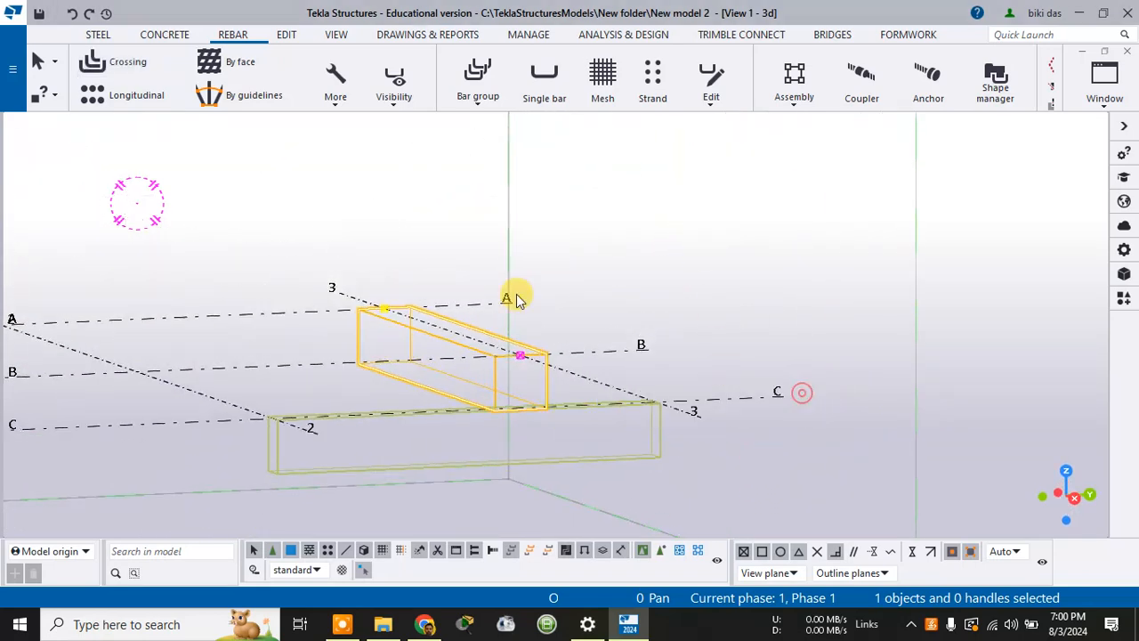
click(121, 67)
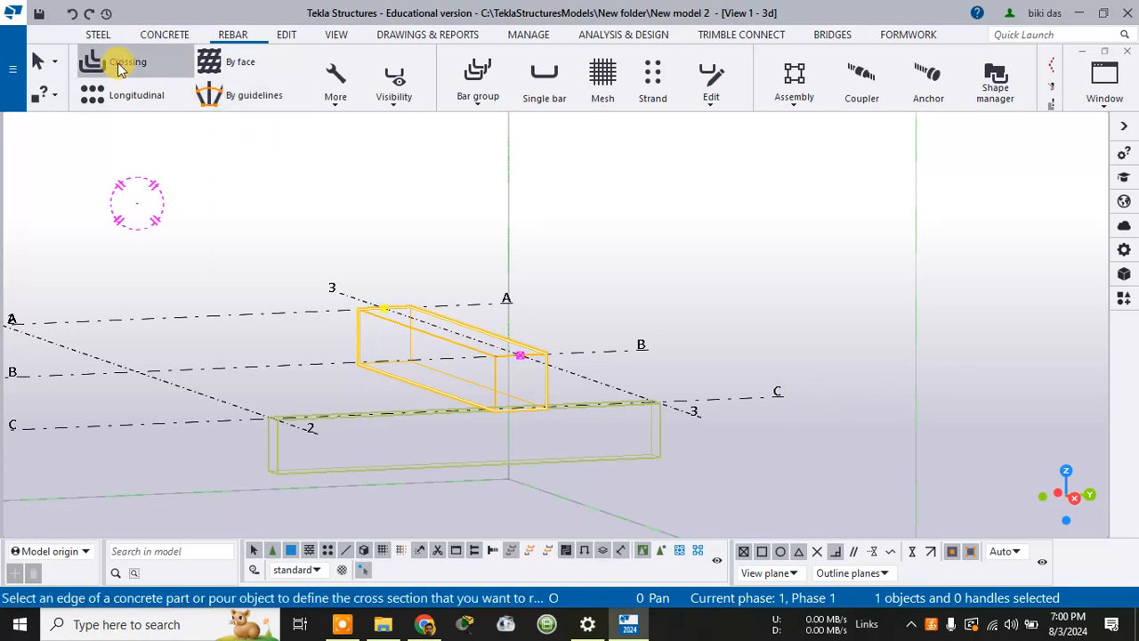
scroll(563, 363, up, 4)
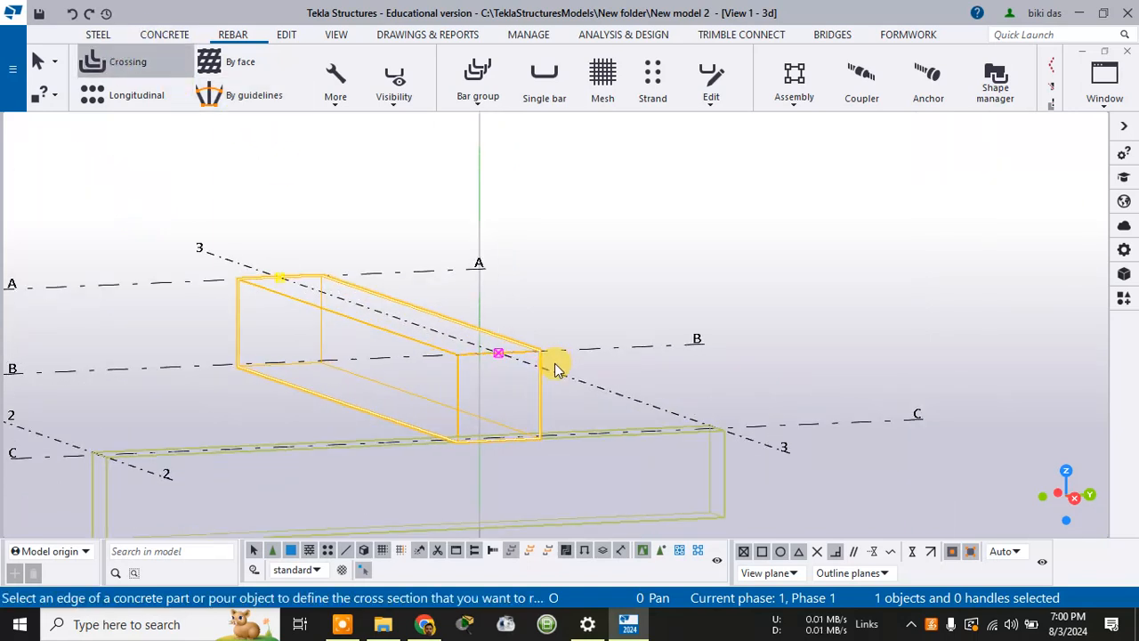
click(413, 404)
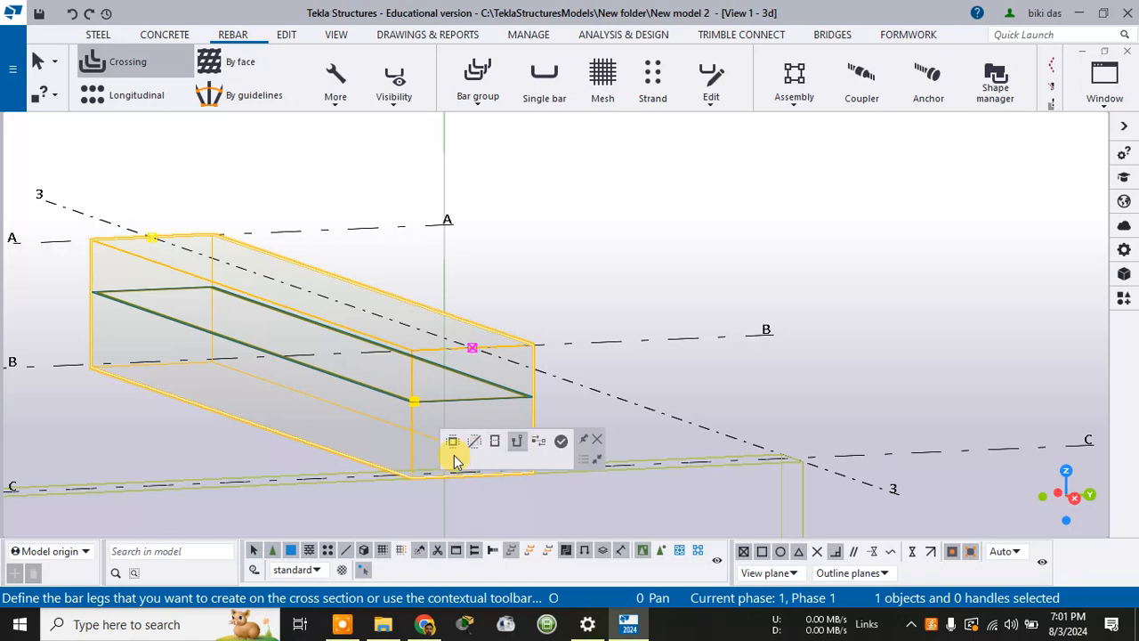
click(561, 442)
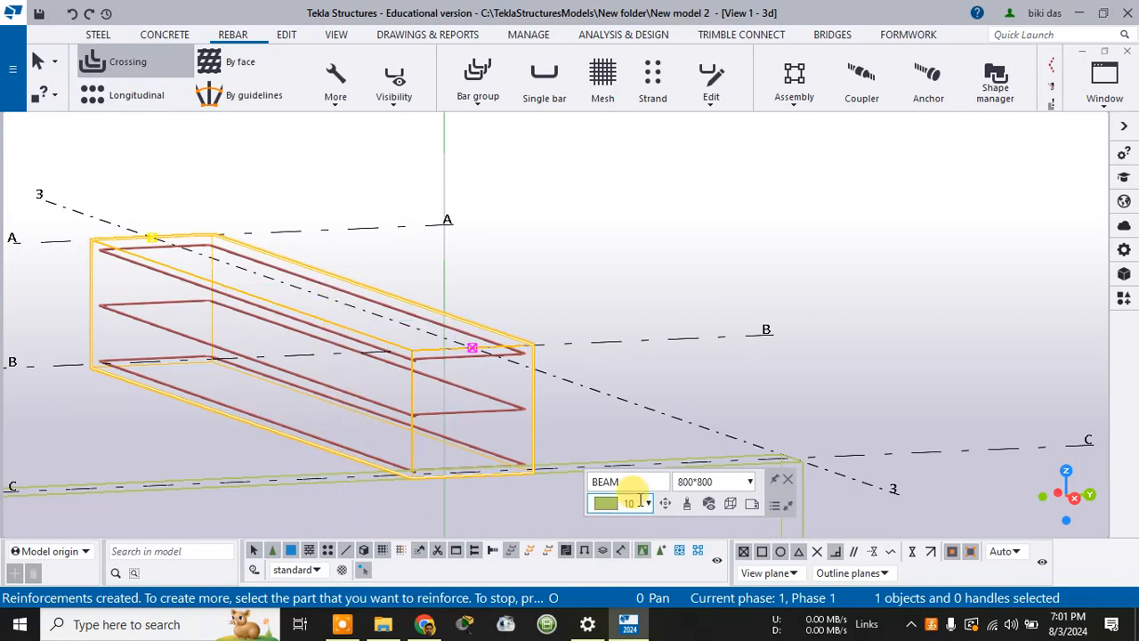
click(577, 241)
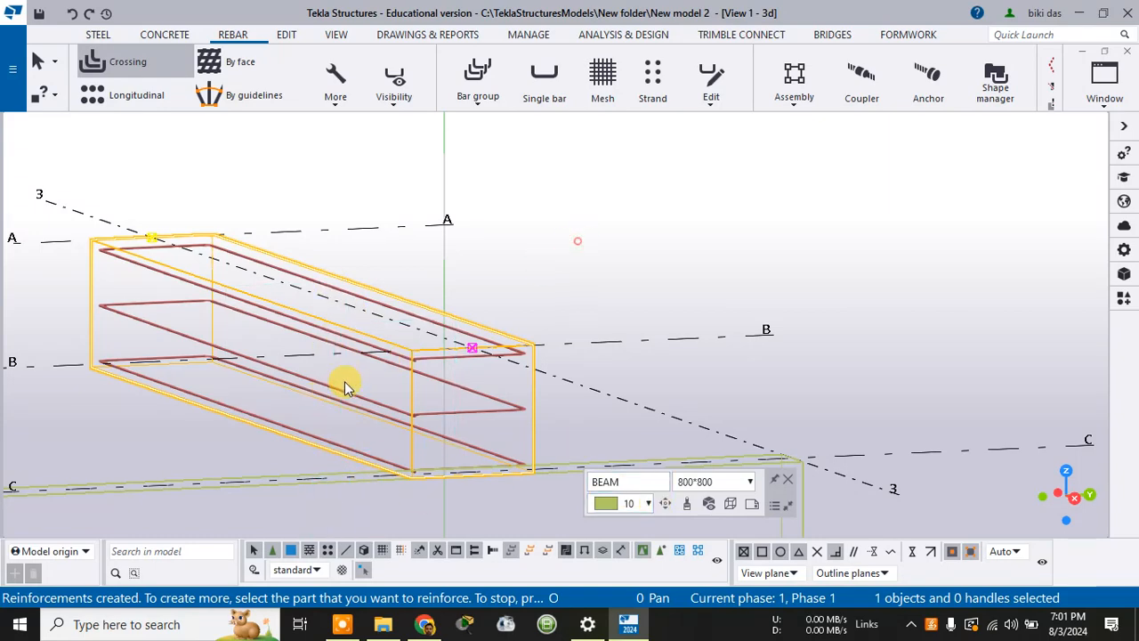
Open the rebar set properties and try setting the exact spacing values to 25*20.00
scroll(329, 389, up, 2)
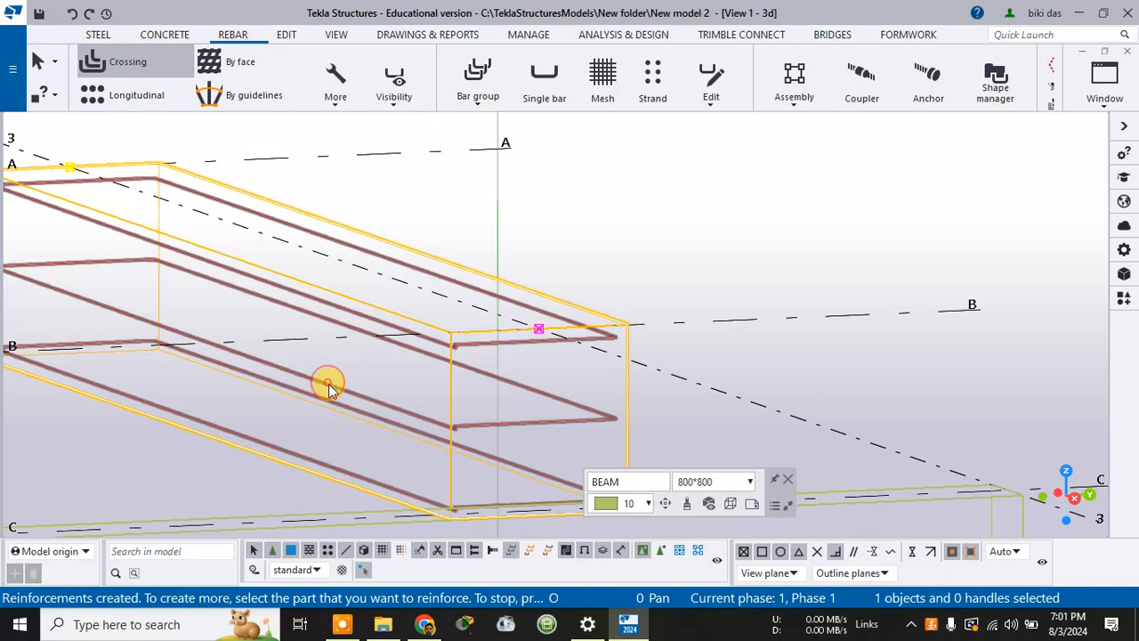
double_click(328, 386)
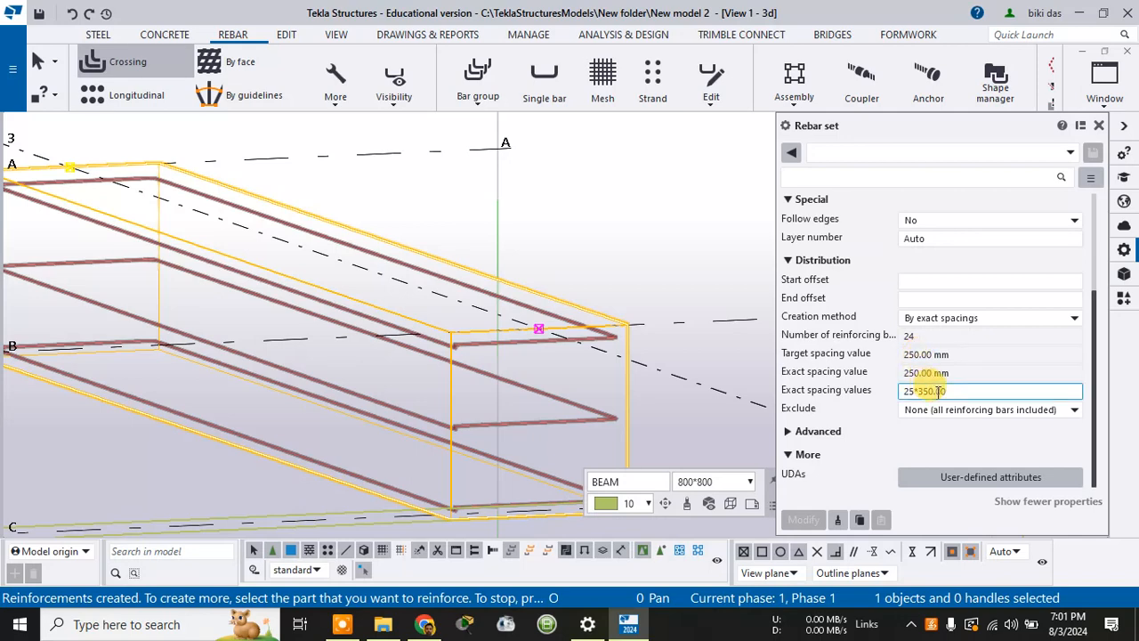
drag(938, 391, 919, 395)
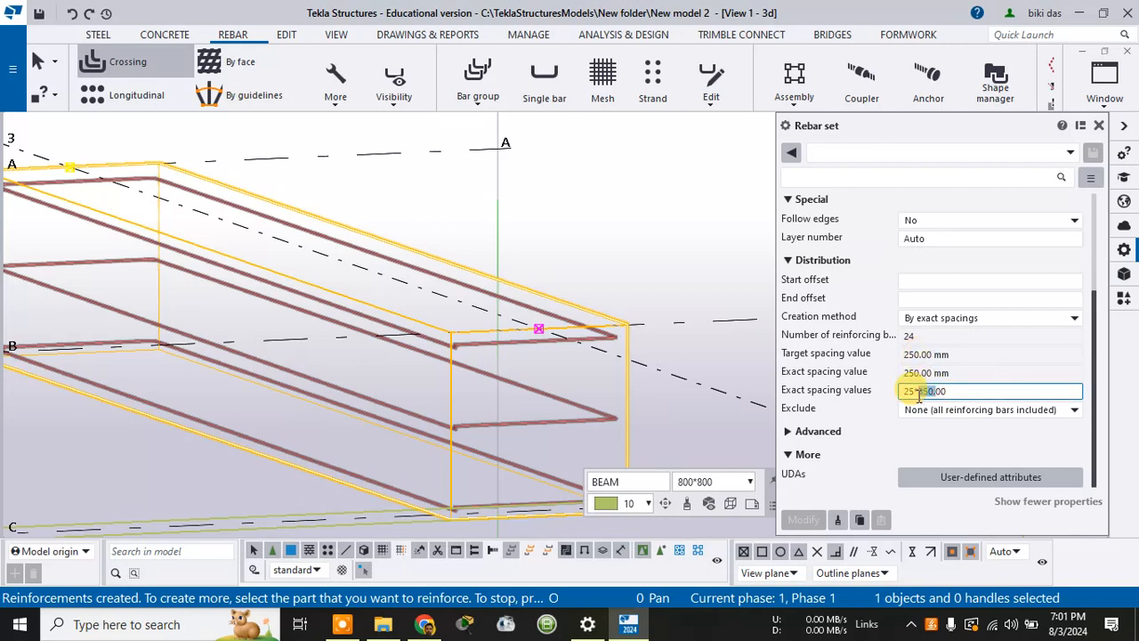
text(2)
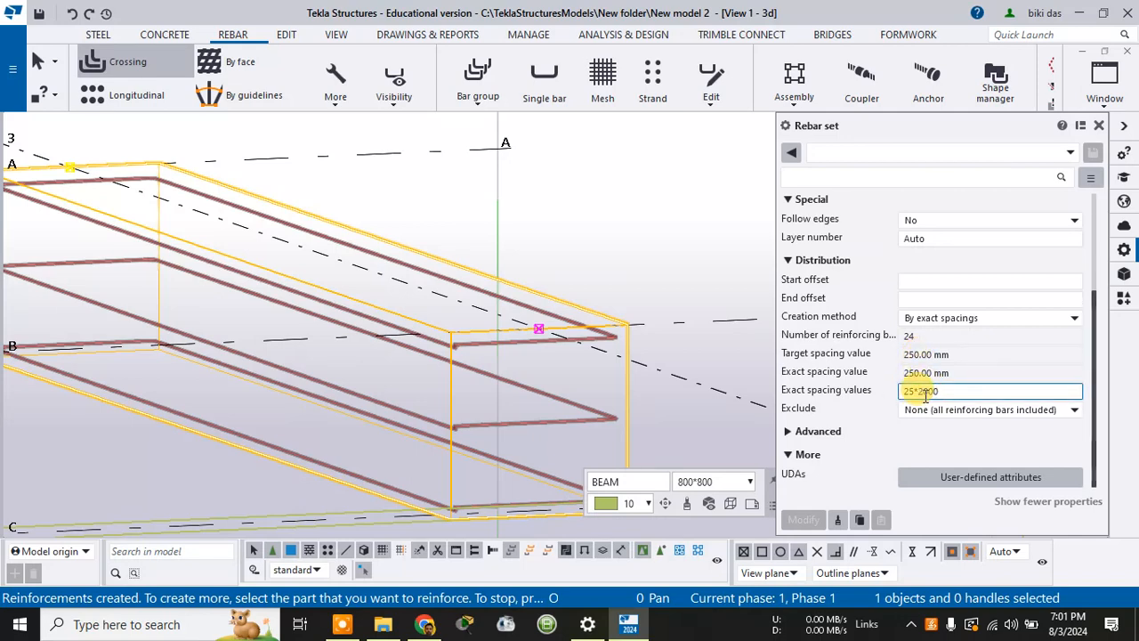
text(0)
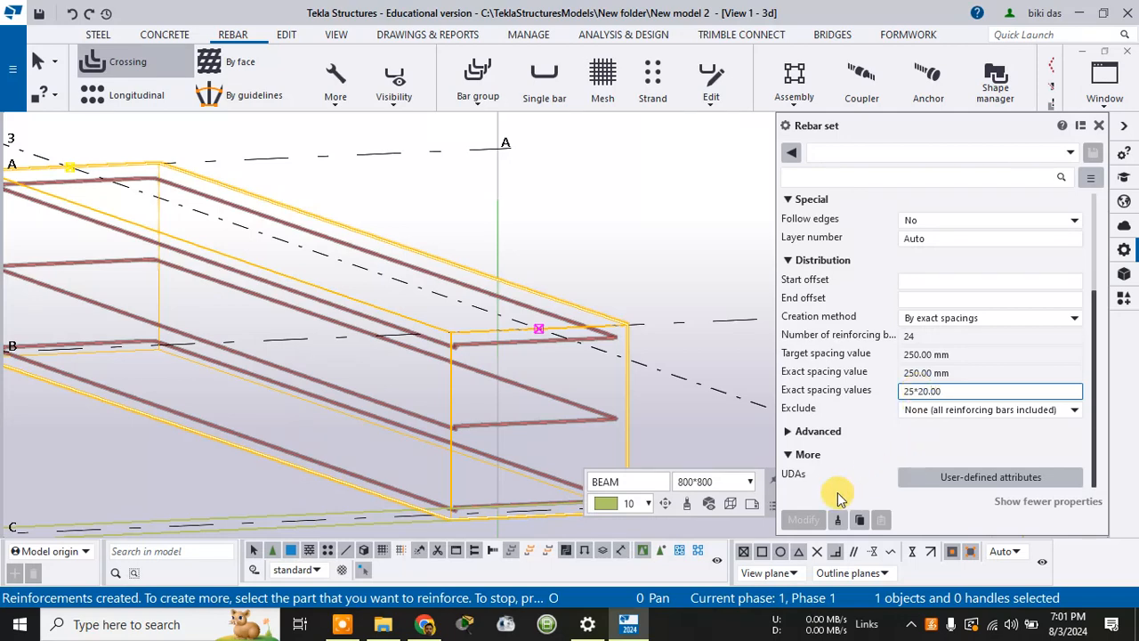
click(871, 463)
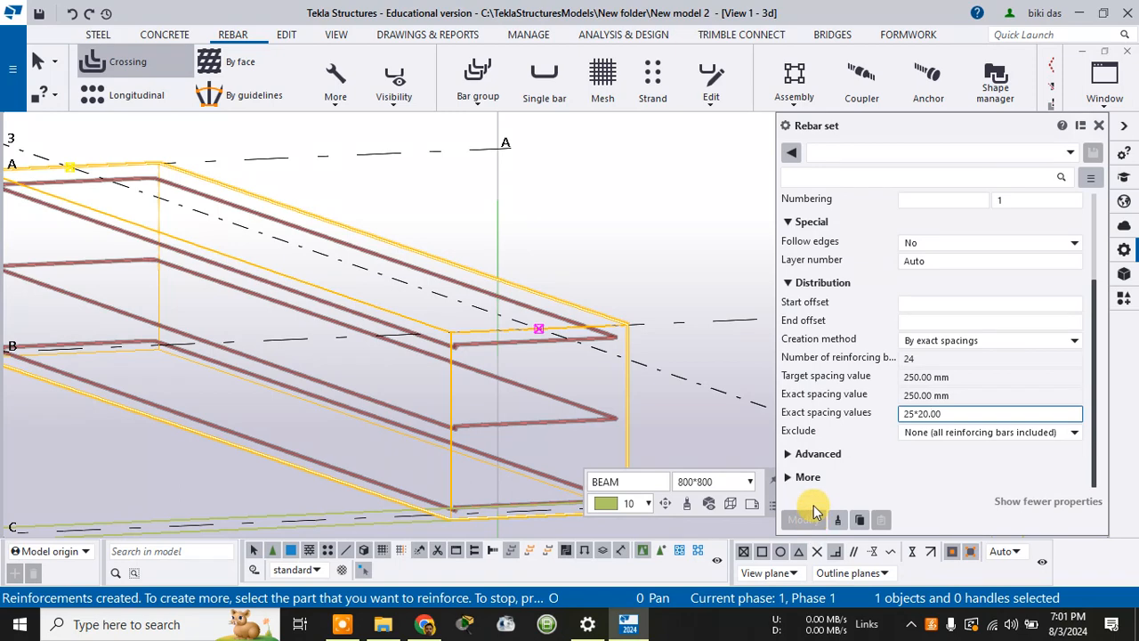
Try the creation method Equal distribution by number of reinforcing bars, expand the advanced properties and close the rebar set properties
click(1023, 344)
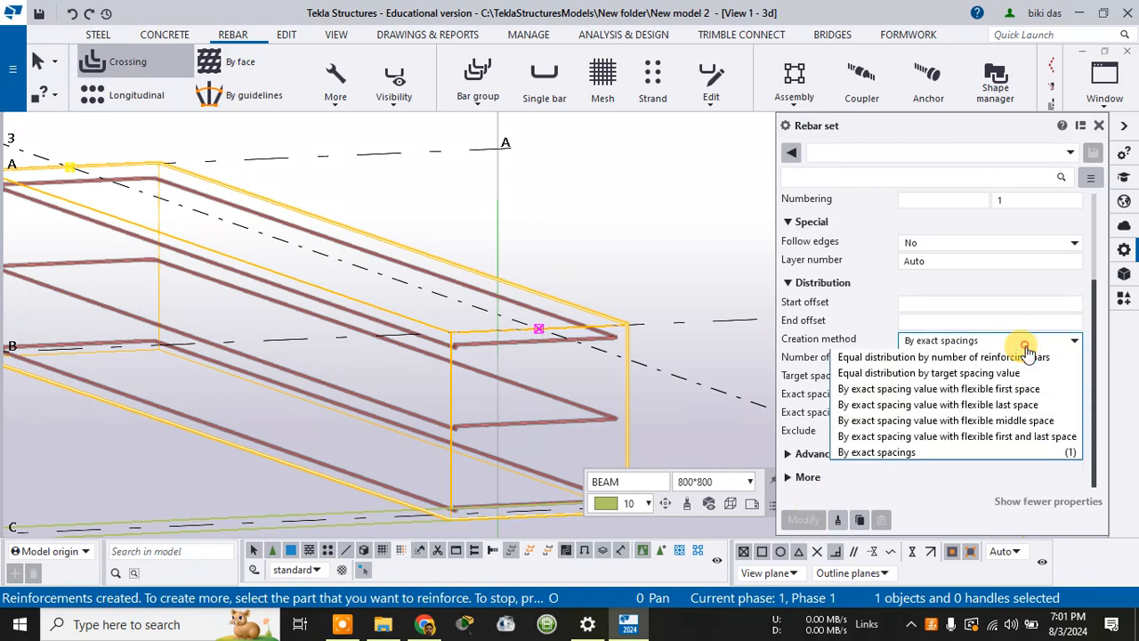
click(962, 365)
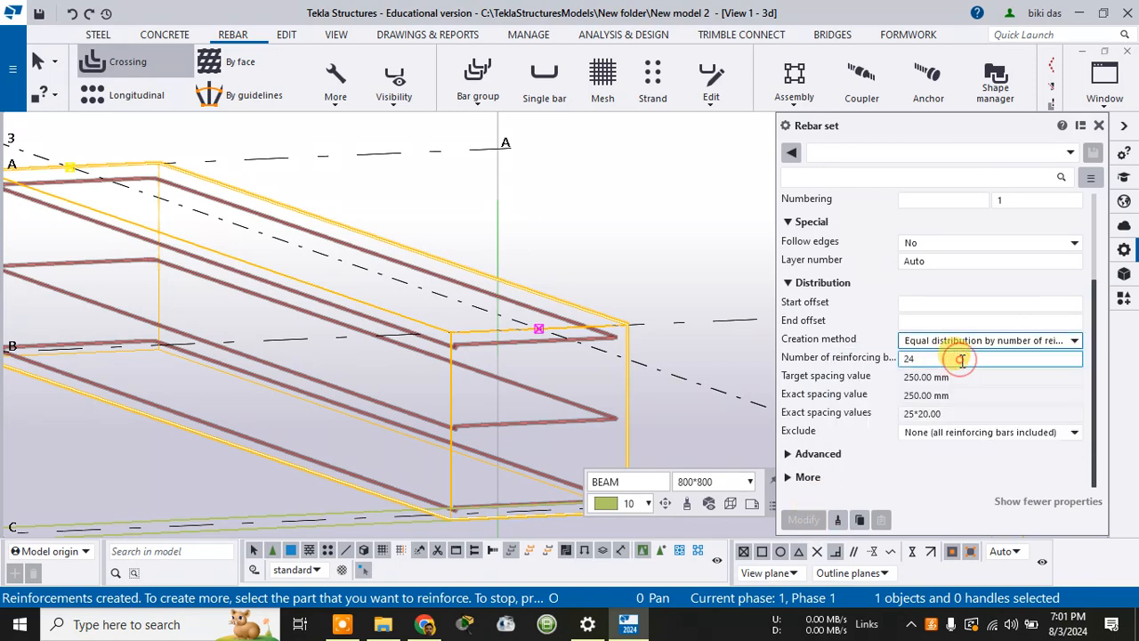
click(876, 458)
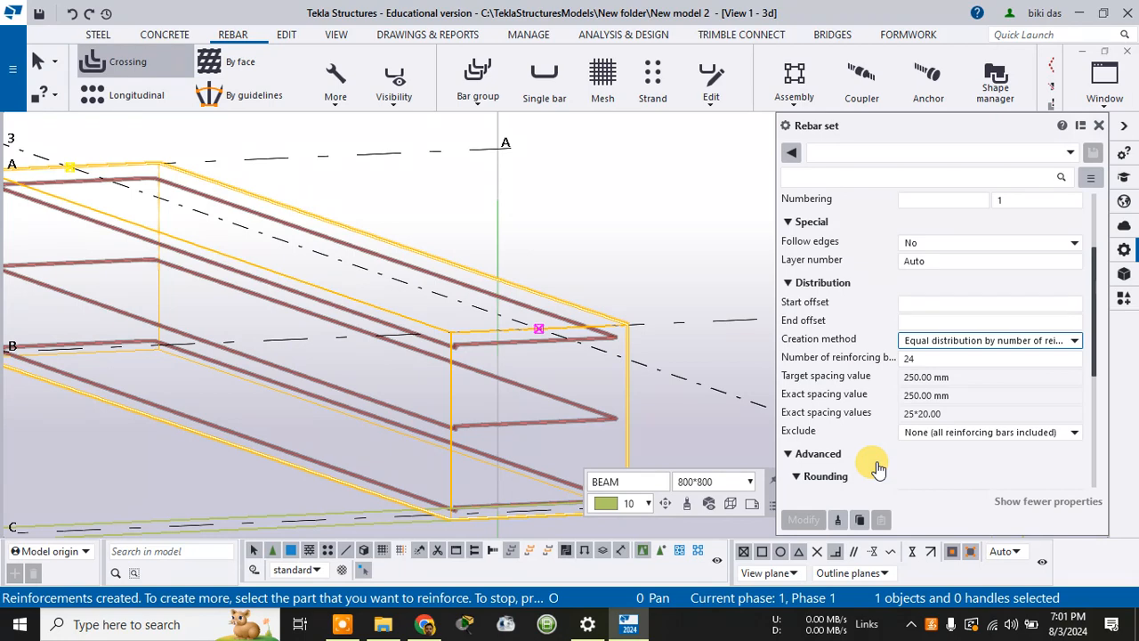
click(1098, 126)
Select the horizontal rebar set in the beam and change its exact spacing values to 25*20.00
click(550, 333)
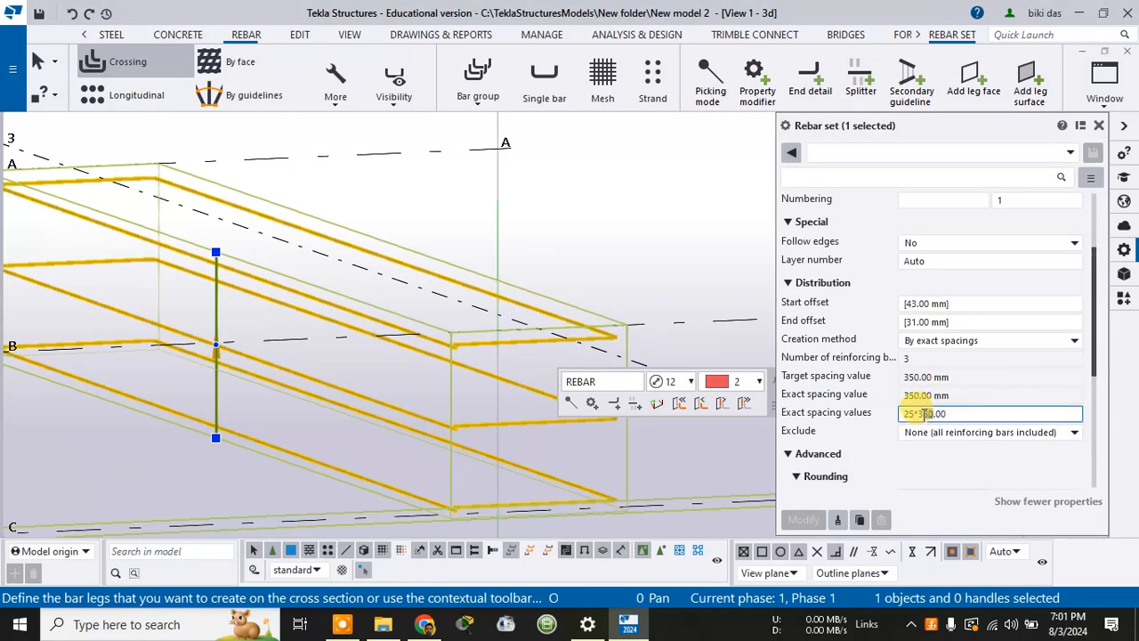
text(20)
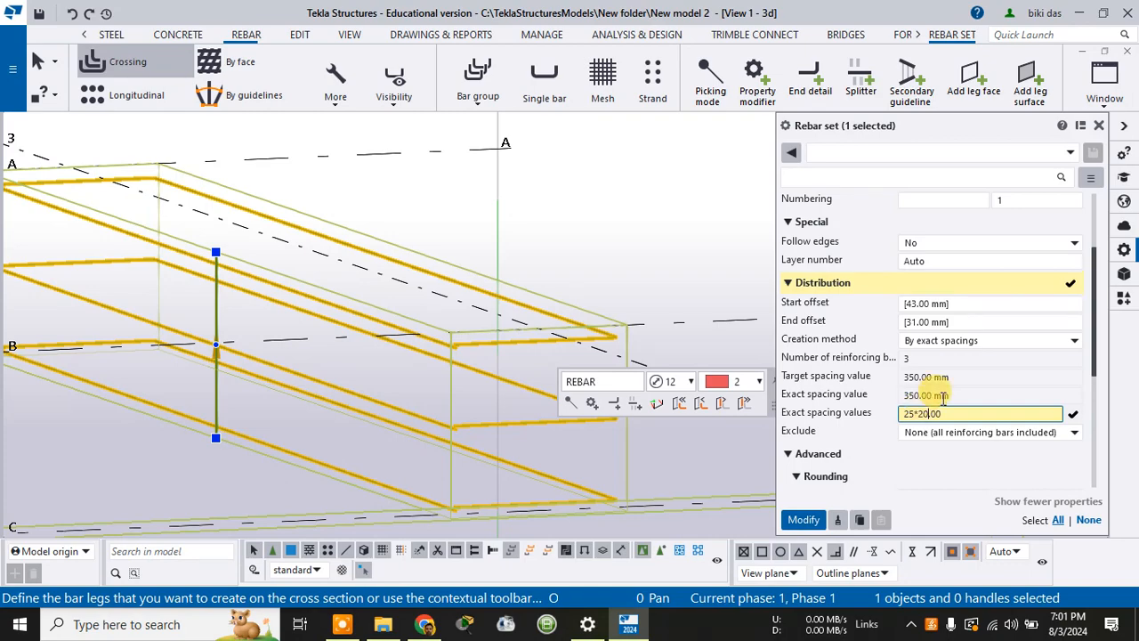
click(804, 527)
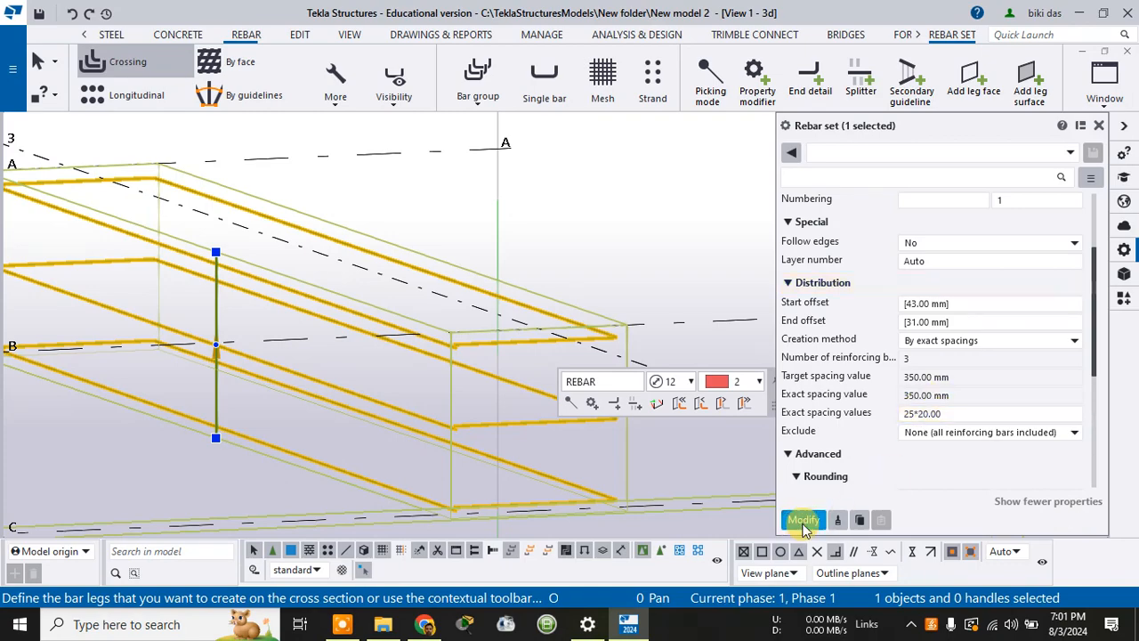
scroll(435, 382, up, 4)
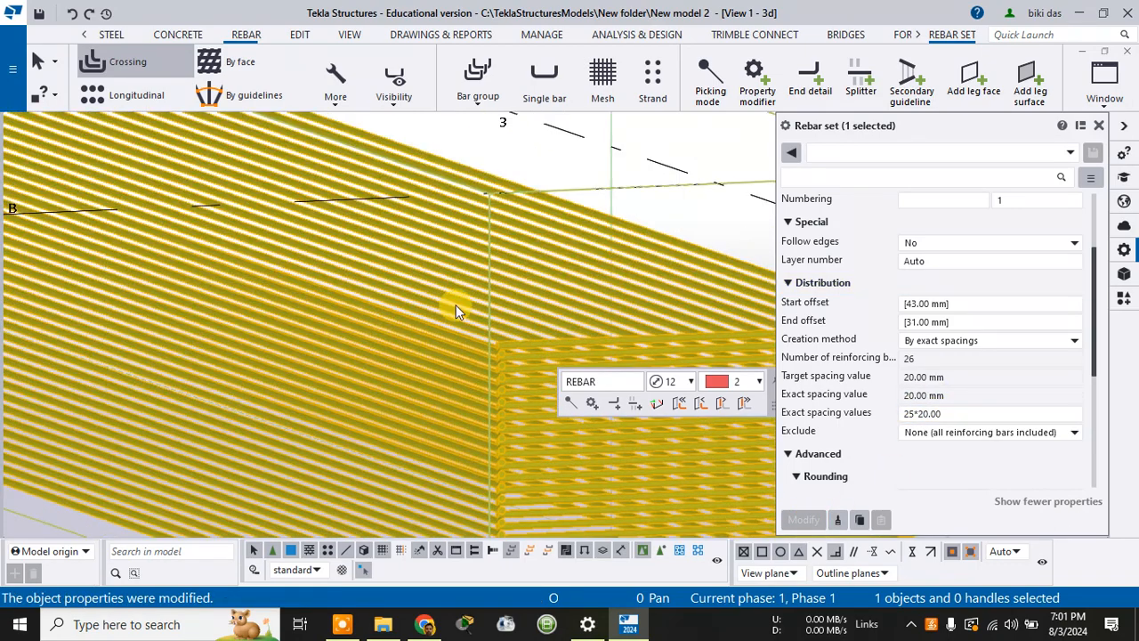
scroll(436, 405, down, 5)
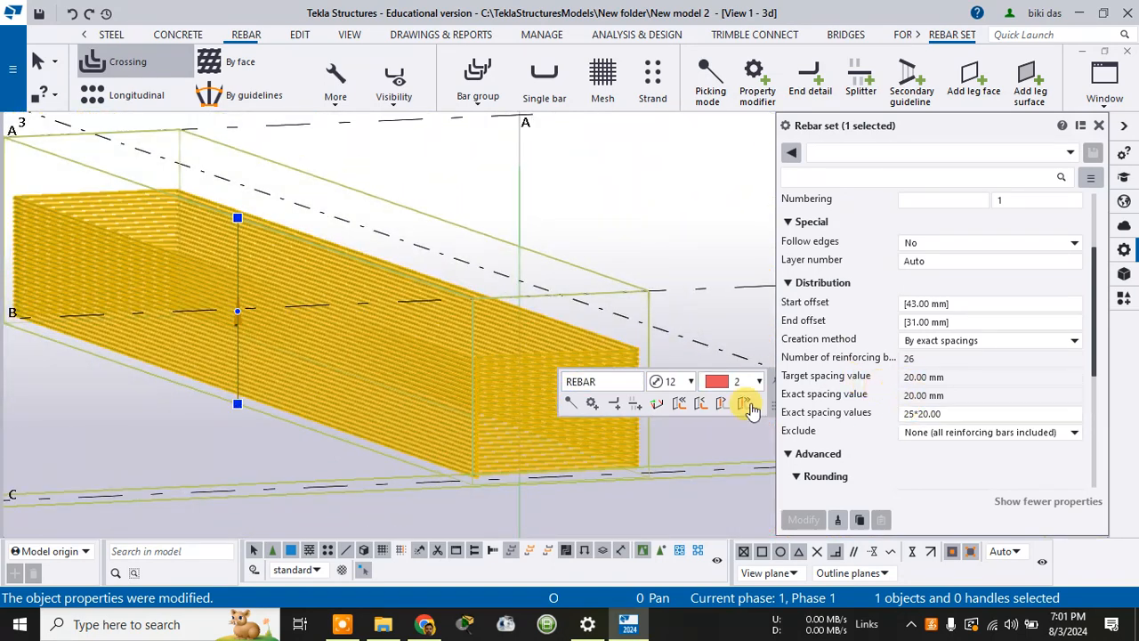
Change the horizontal rebar set's creation method to Equal distribution by number of reinforcing bars and apply it with 26 bars
click(930, 413)
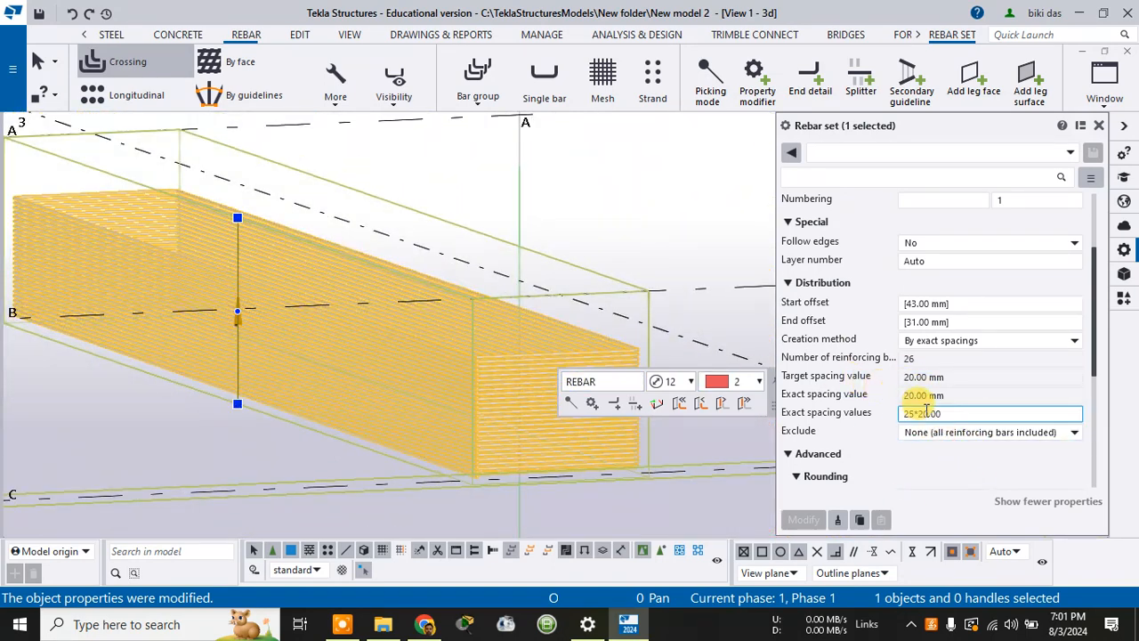
click(941, 340)
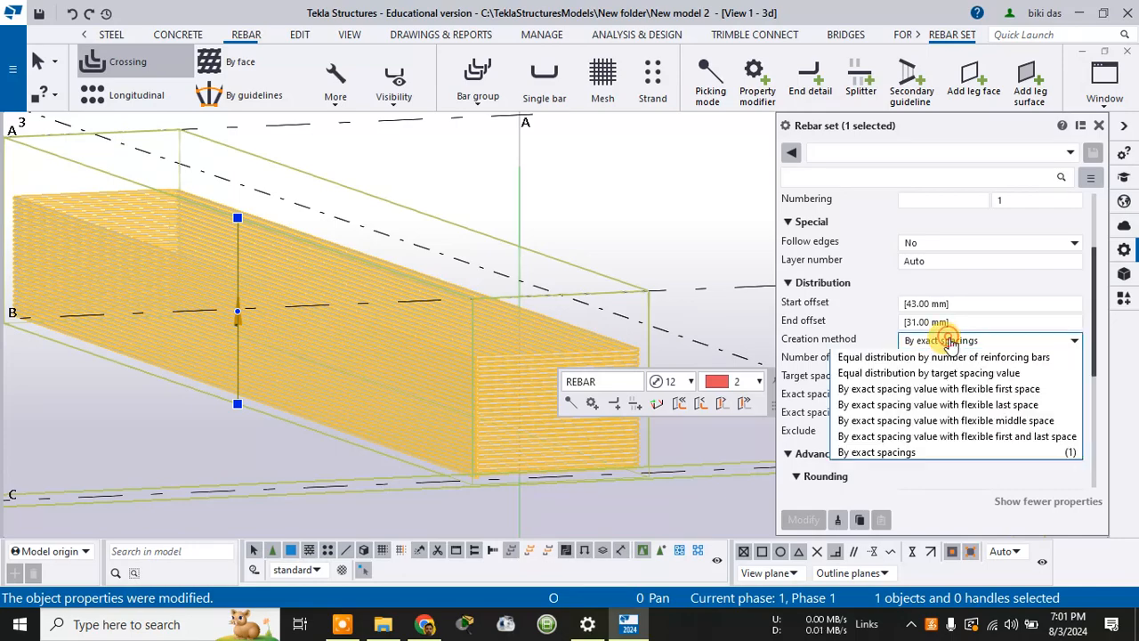
click(945, 358)
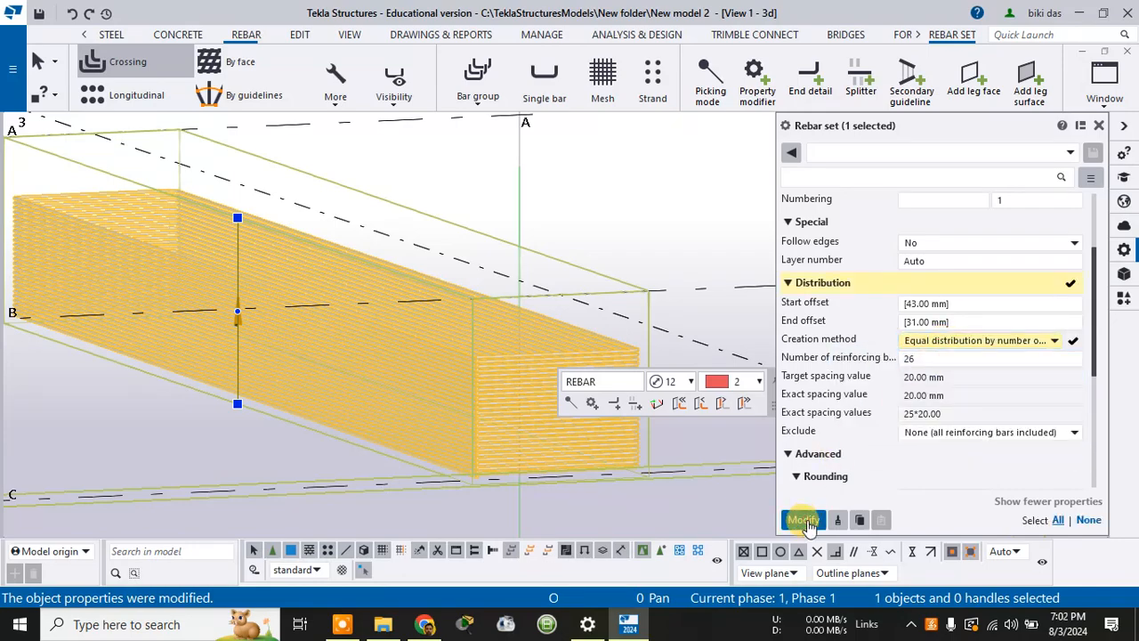
click(804, 520)
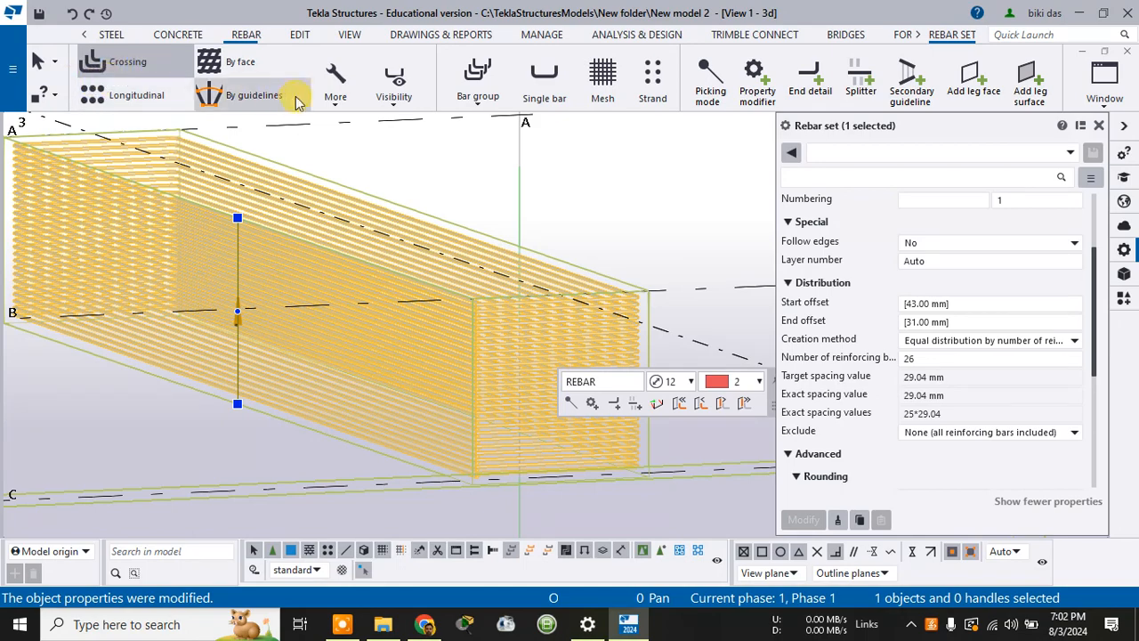
Leave the started Longitudinal command and remove the crossing rebar set from the beam by undoing
click(151, 94)
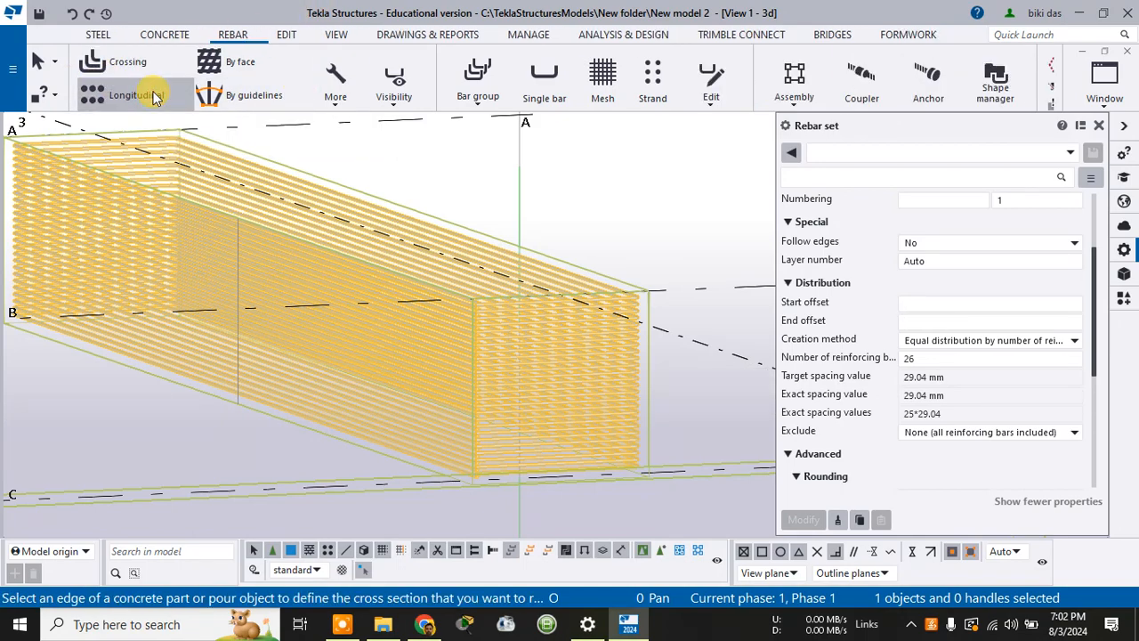
click(153, 96)
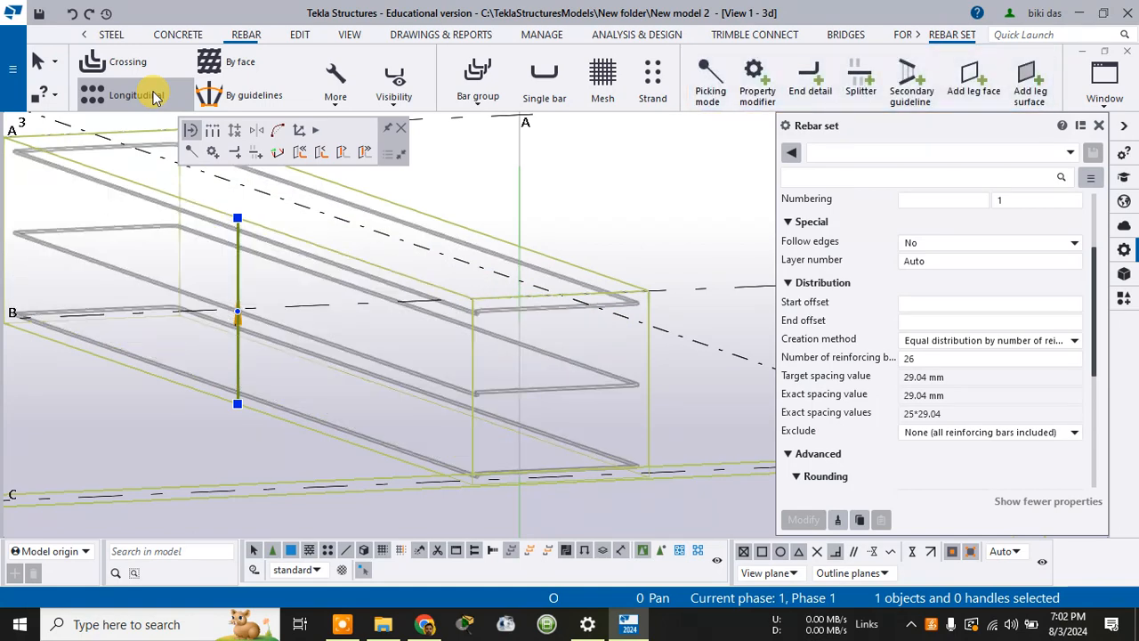
key(ctrl+z)
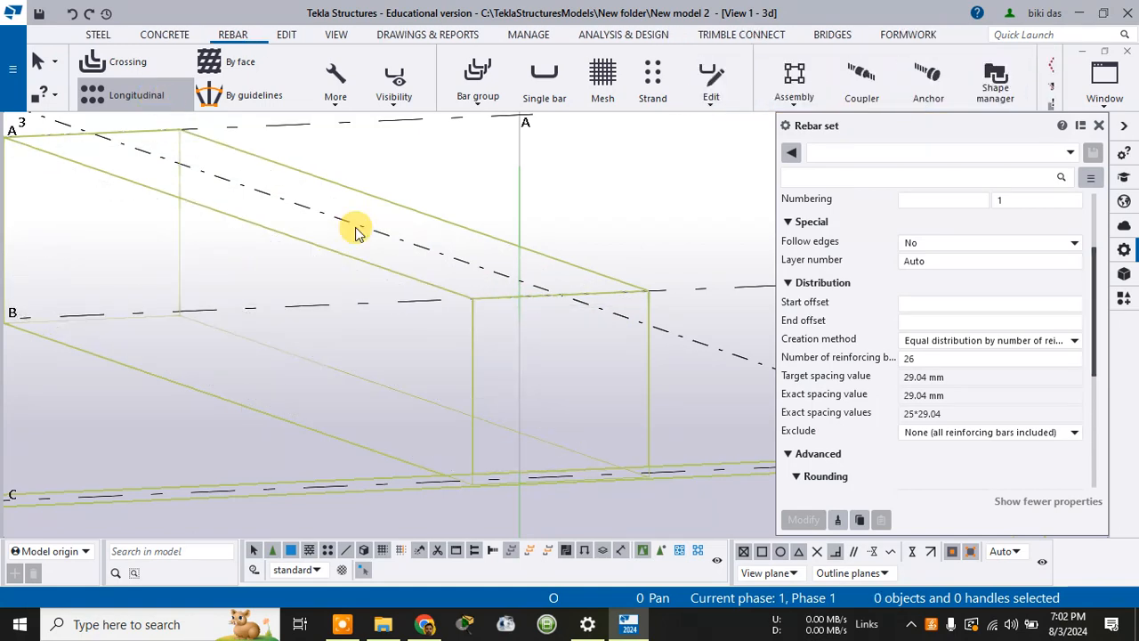
Try a longitudinal rebar set of vertical bars on one long side face, with the cross section defined on the beam's front vertical edge
scroll(358, 230, down, 2)
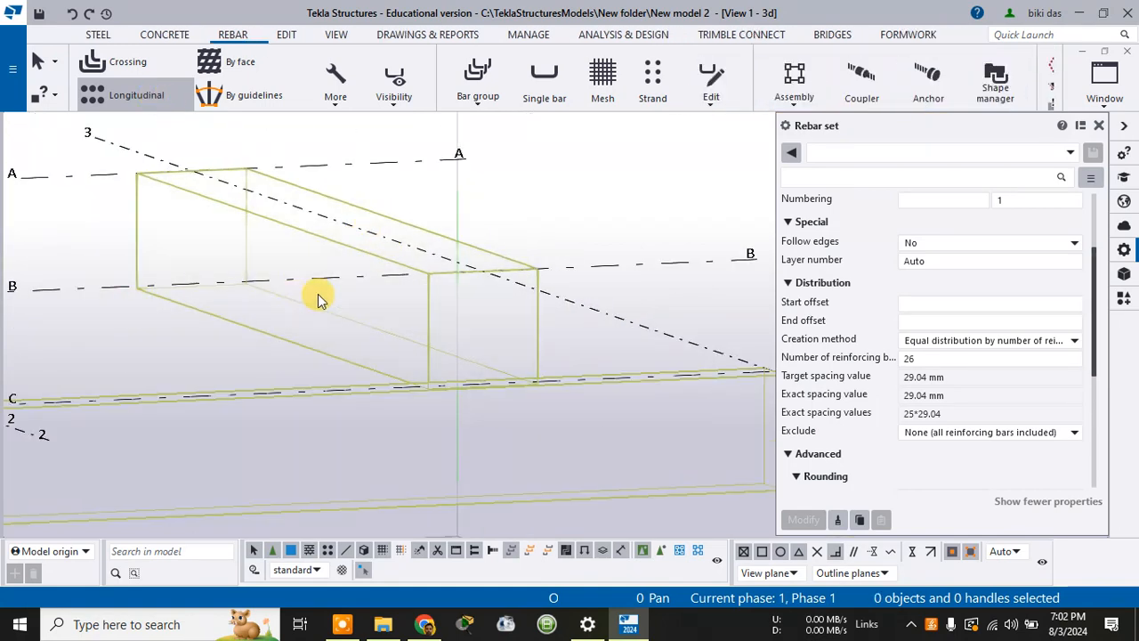
scroll(364, 275, up, 1)
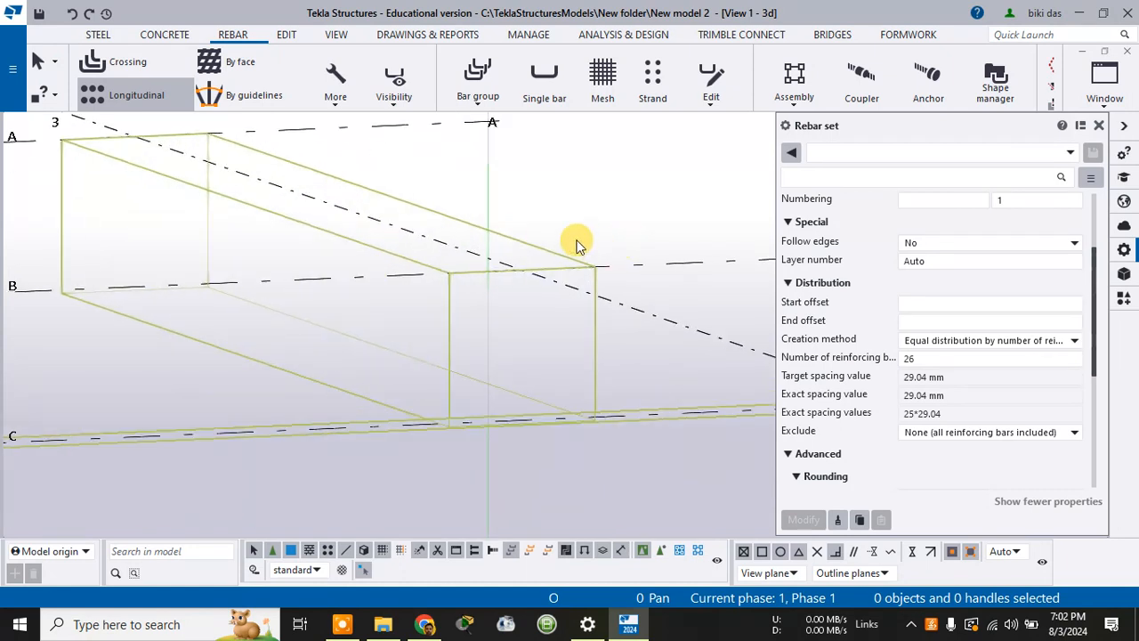
key(ctrl+4)
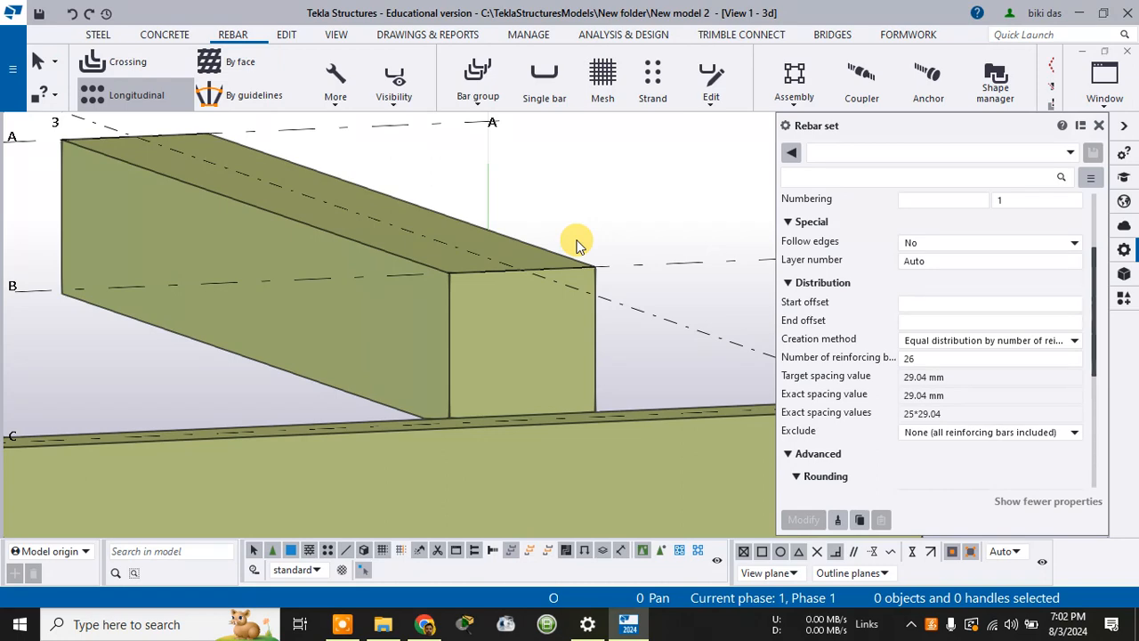
key(ctrl+1)
scroll(490, 247, up, 2)
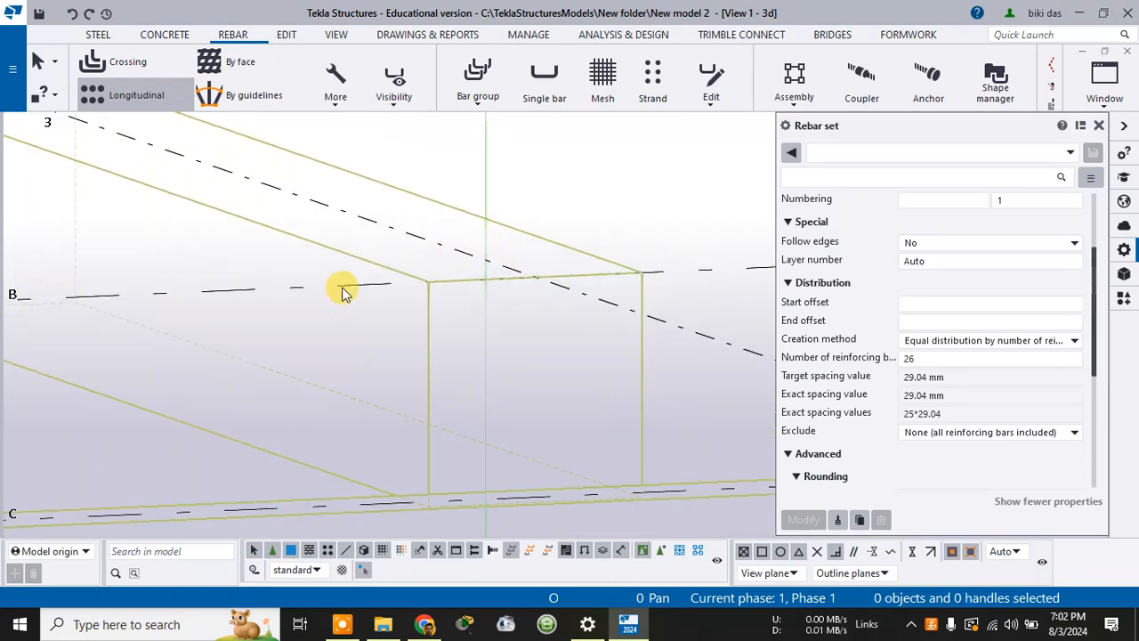
scroll(345, 294, down, 2)
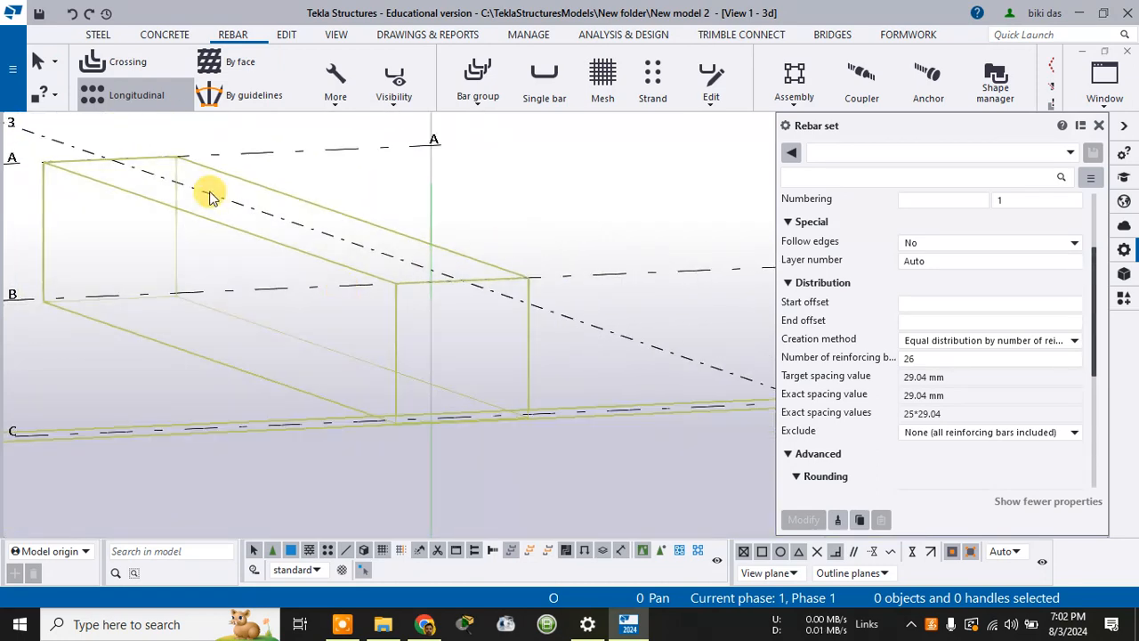
click(143, 99)
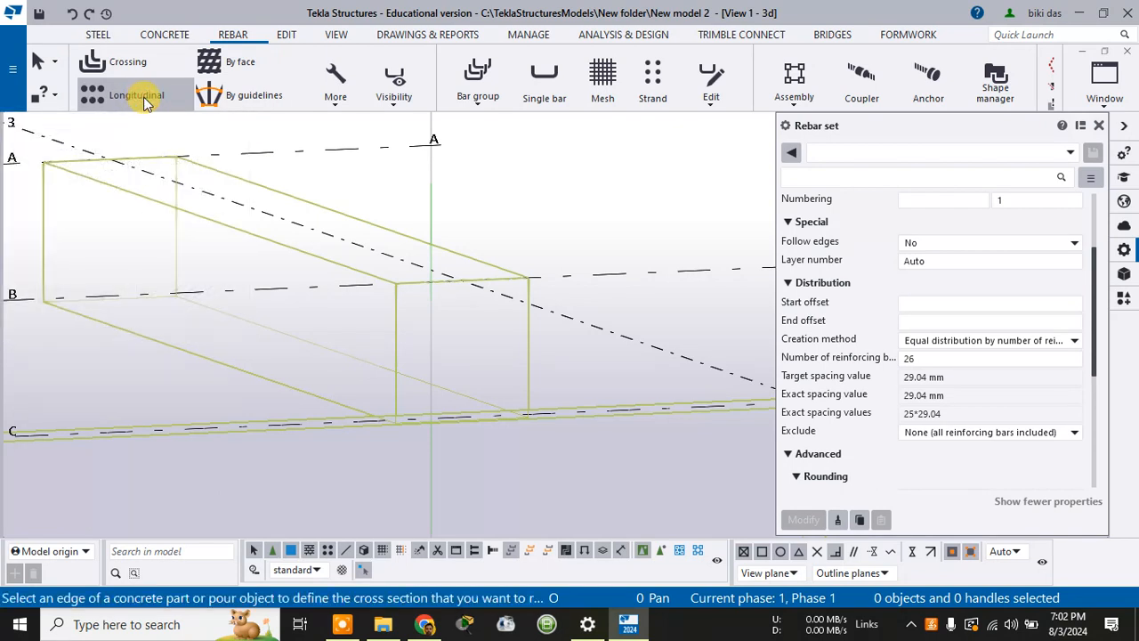
click(398, 313)
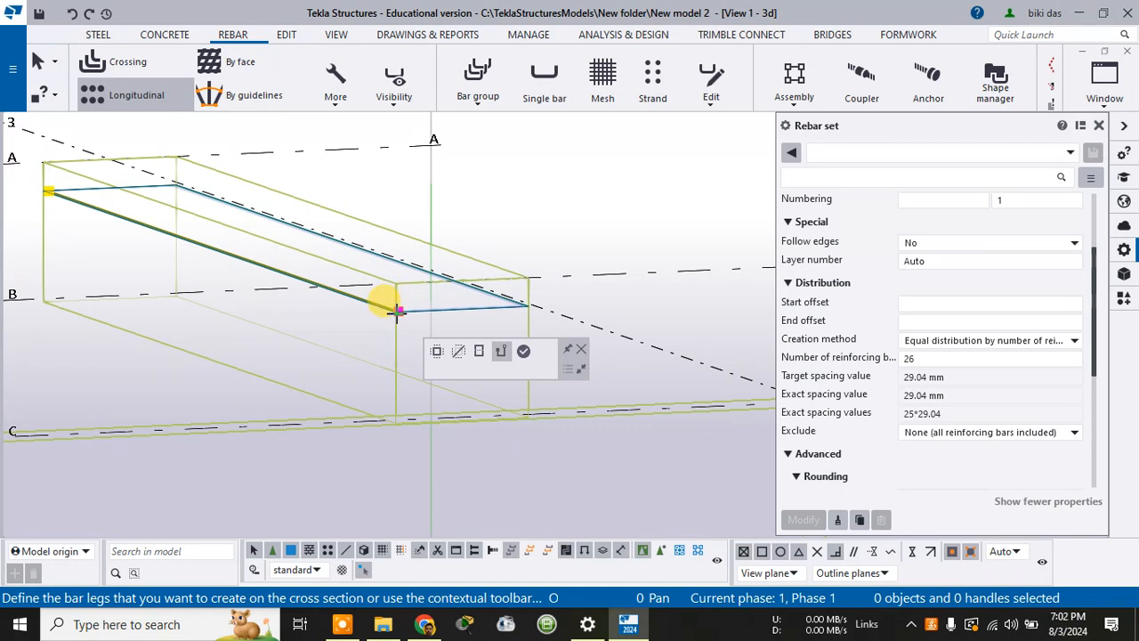
click(397, 317)
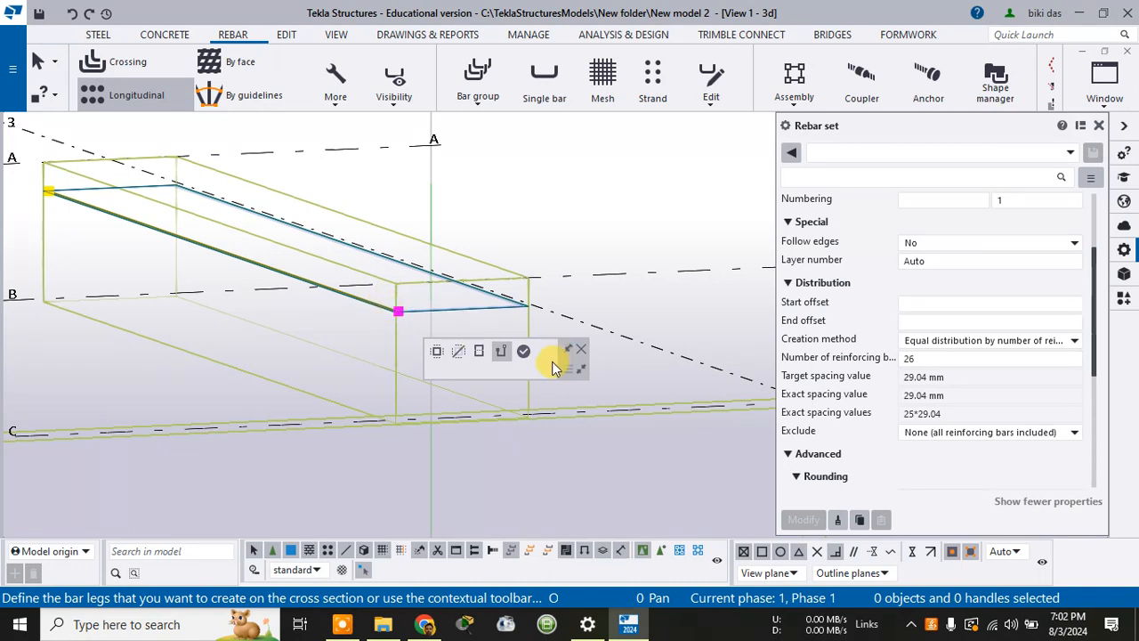
click(523, 352)
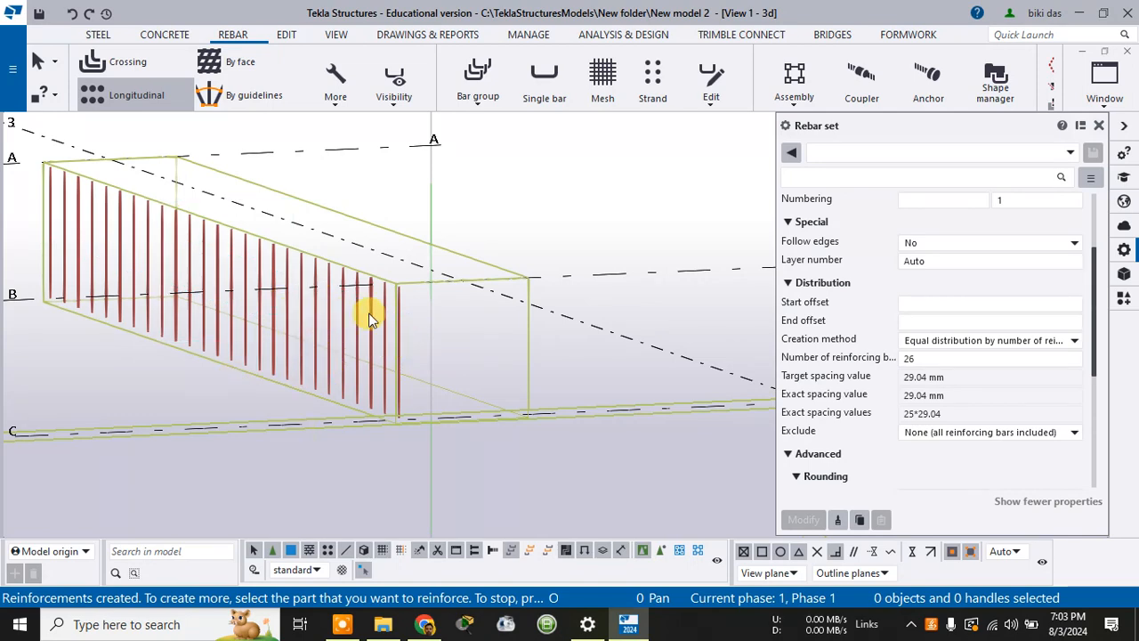
Try a longitudinal rebar set of vertical bars with legs on both long side faces of the beam, and undo it
click(119, 96)
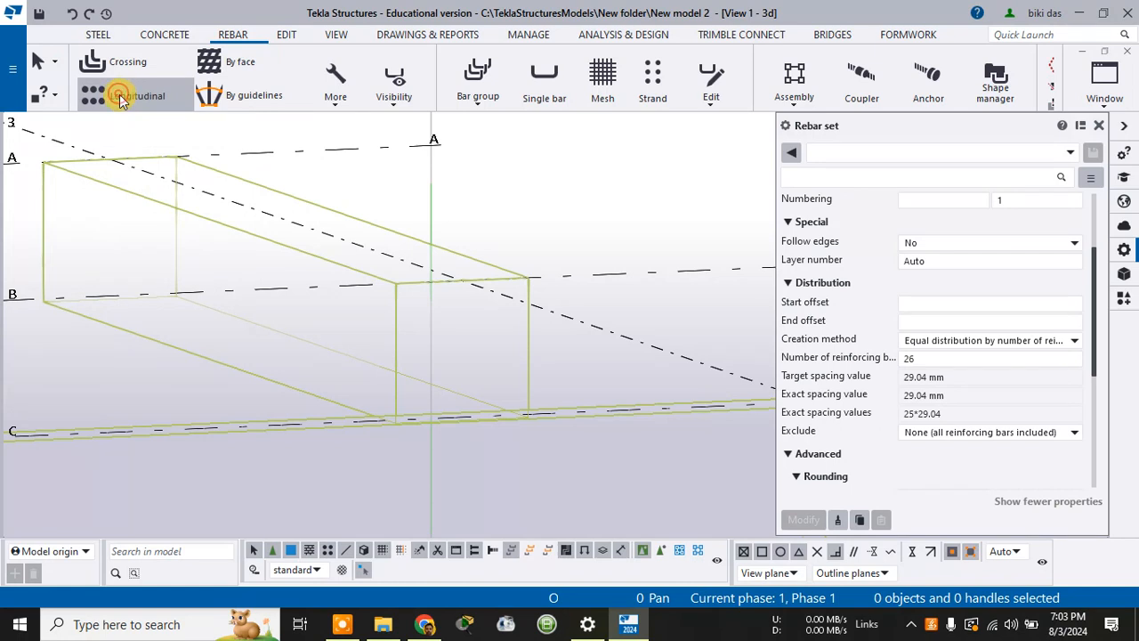
click(394, 322)
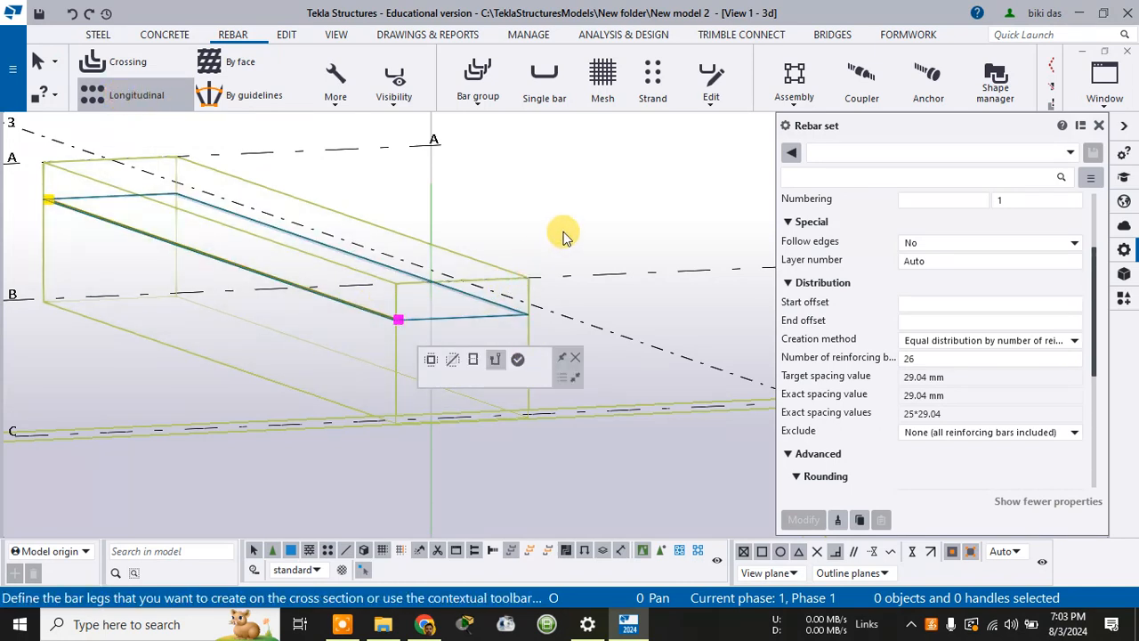
ctrl+middle_drag(567, 221, 468, 307)
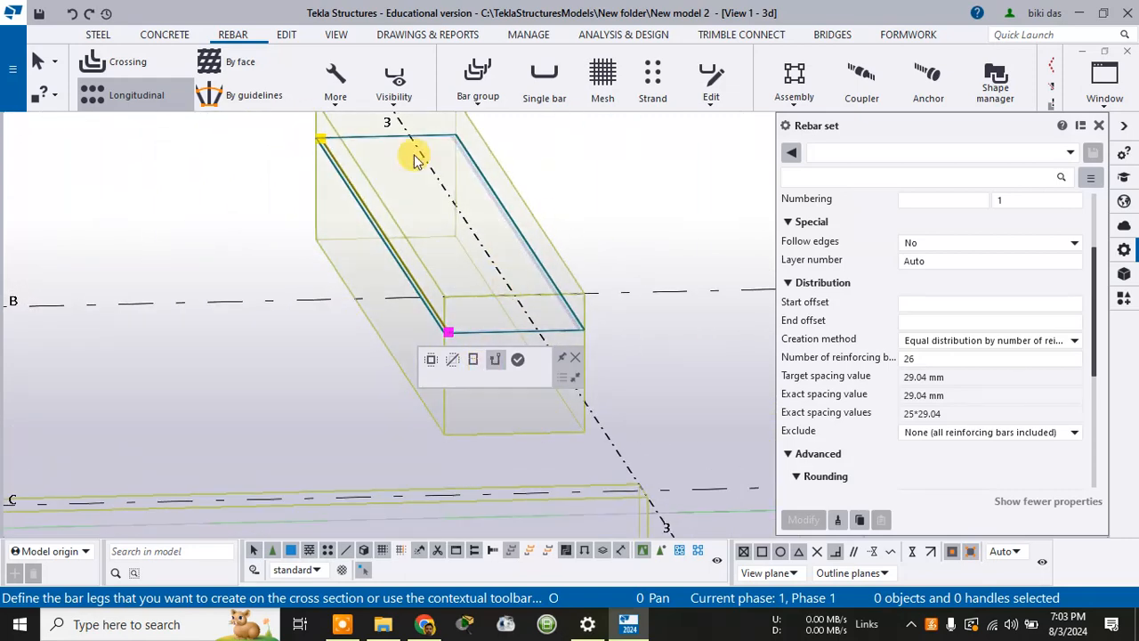
scroll(458, 224, up, 2)
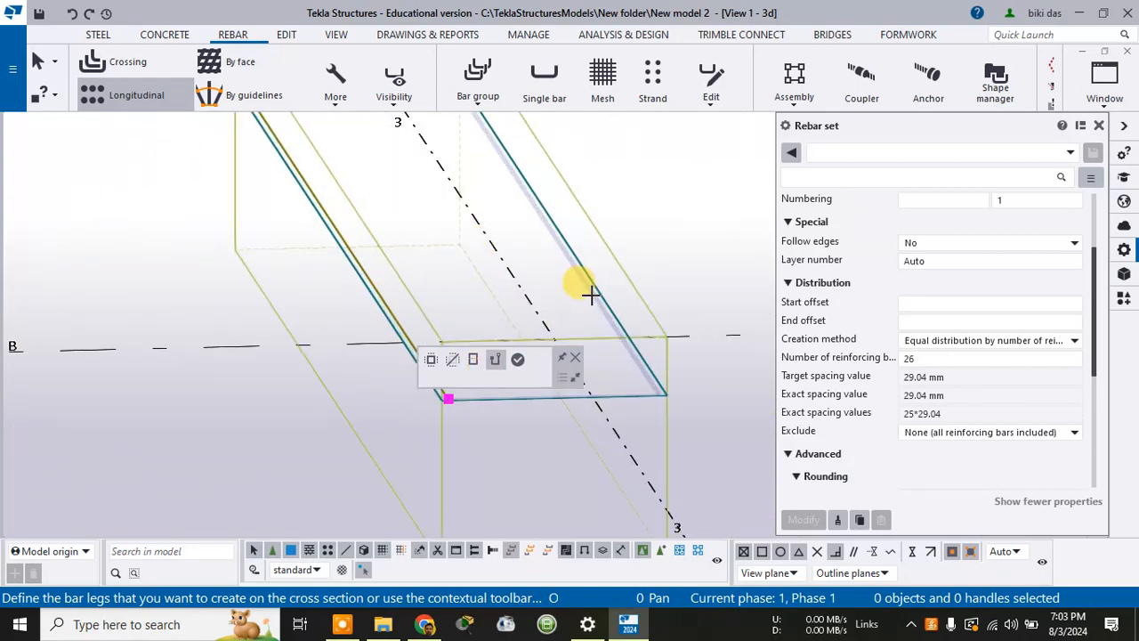
scroll(590, 294, down, 4)
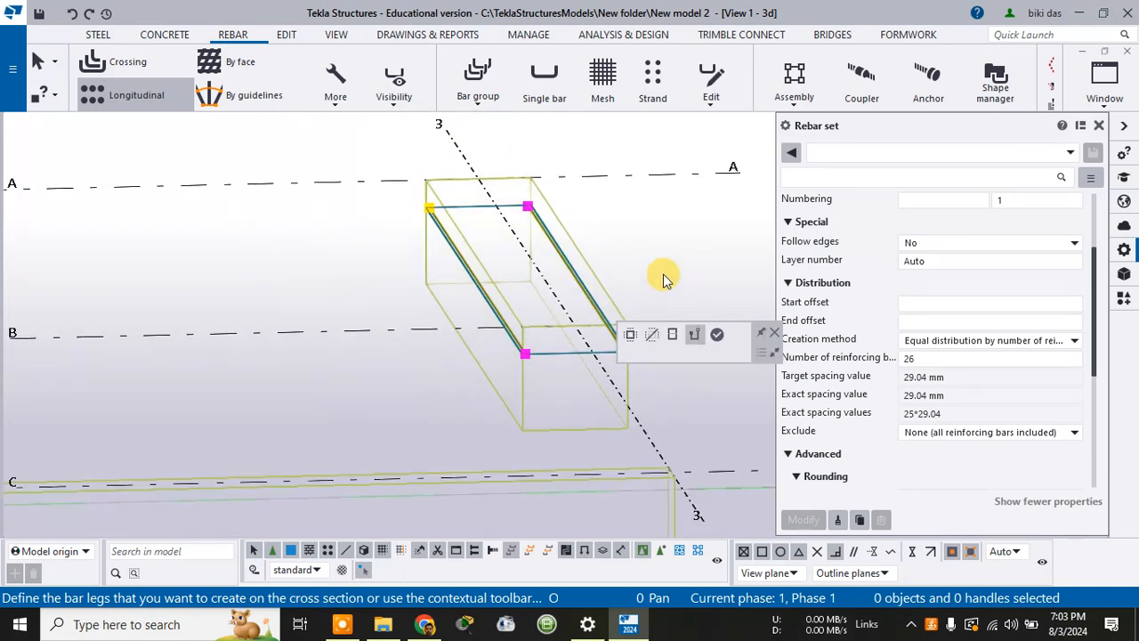
click(717, 333)
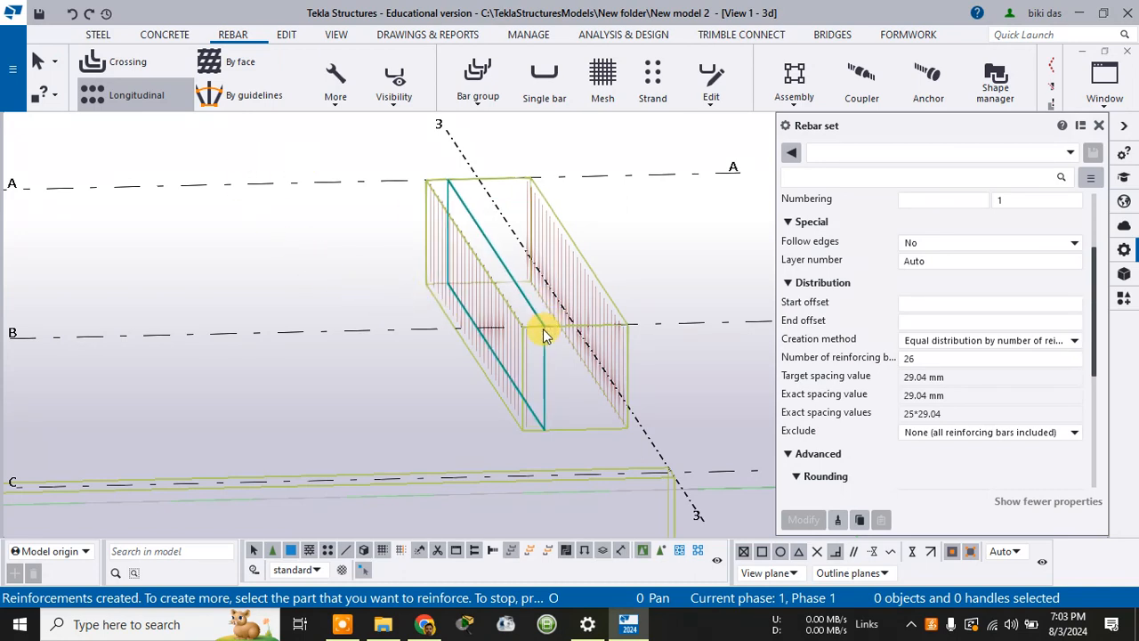
key(ctrl+z)
Create a longitudinal rebar set along the beam's bottom face from a cross section picked on its upper long edge
click(143, 96)
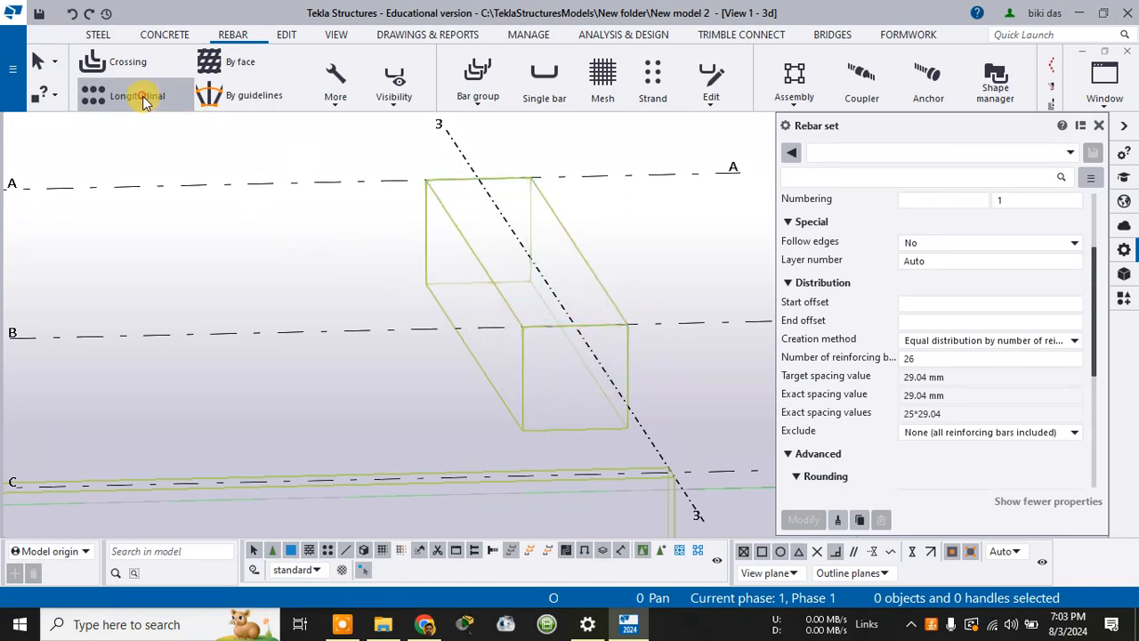
click(505, 301)
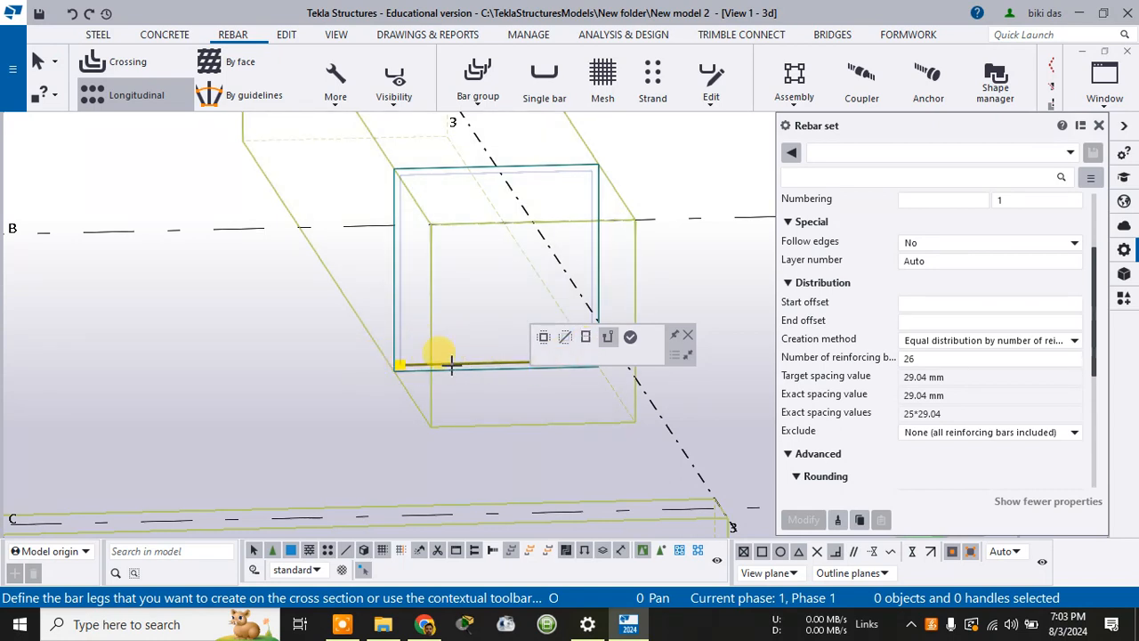
click(630, 338)
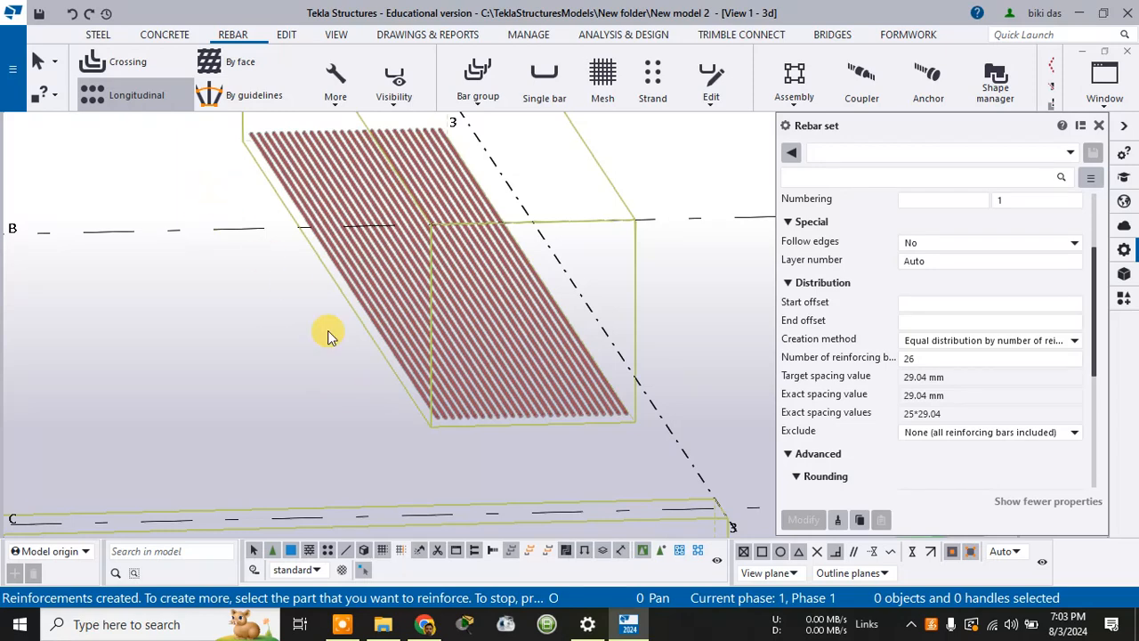
Decline the save prompt and create a longitudinal rebar set across the beam's end face at grid B, using only the vertical leg
click(130, 94)
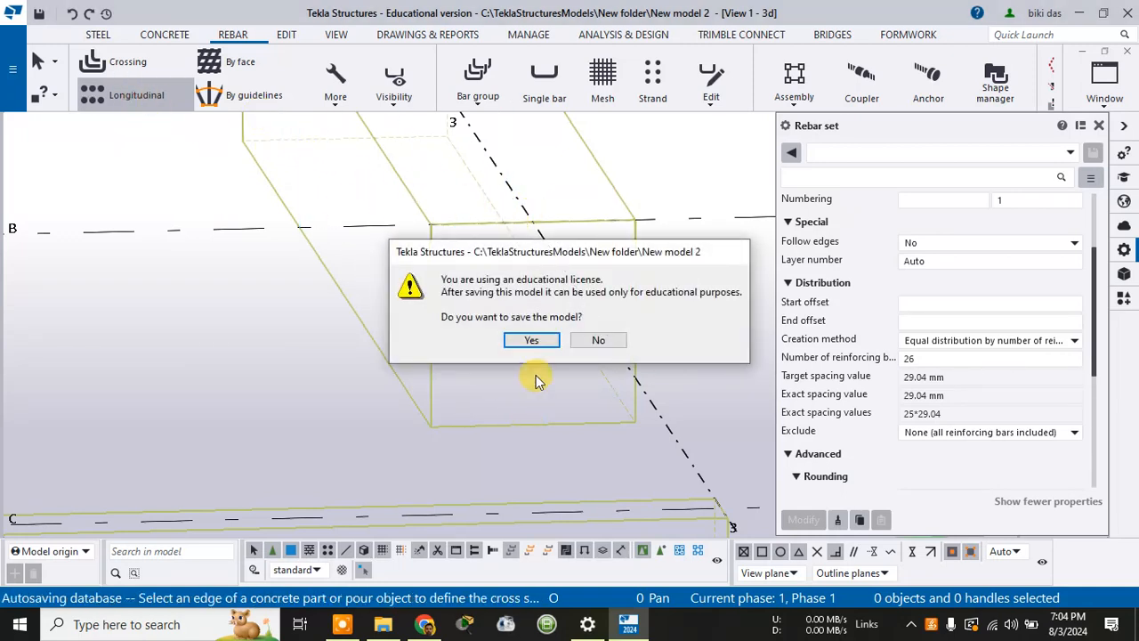
click(592, 341)
click(527, 423)
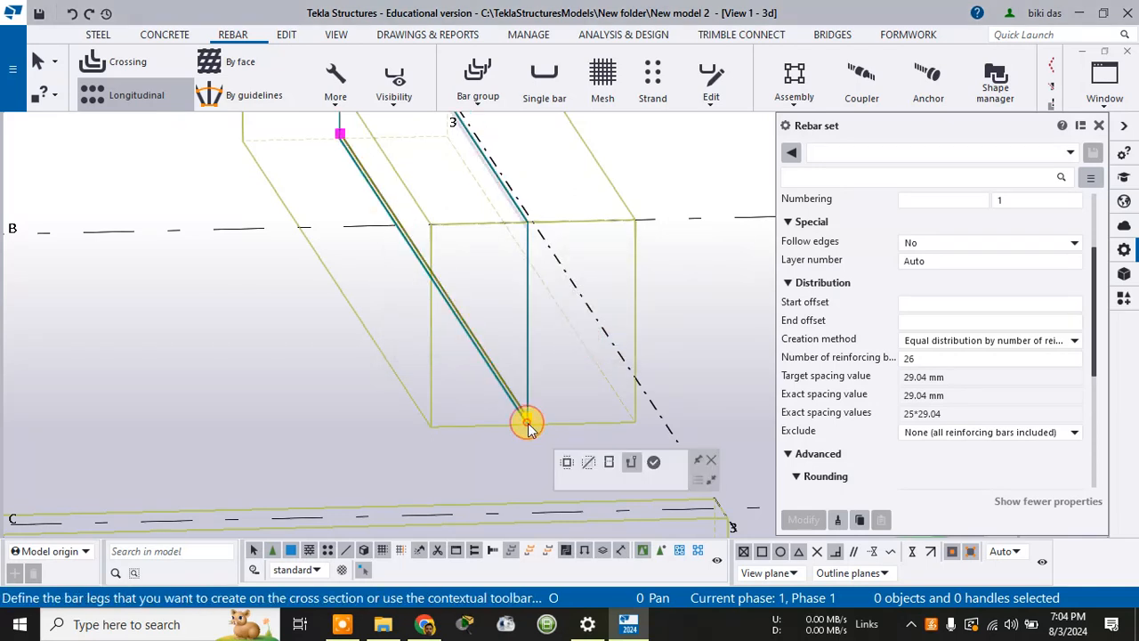
scroll(552, 284, down, 2)
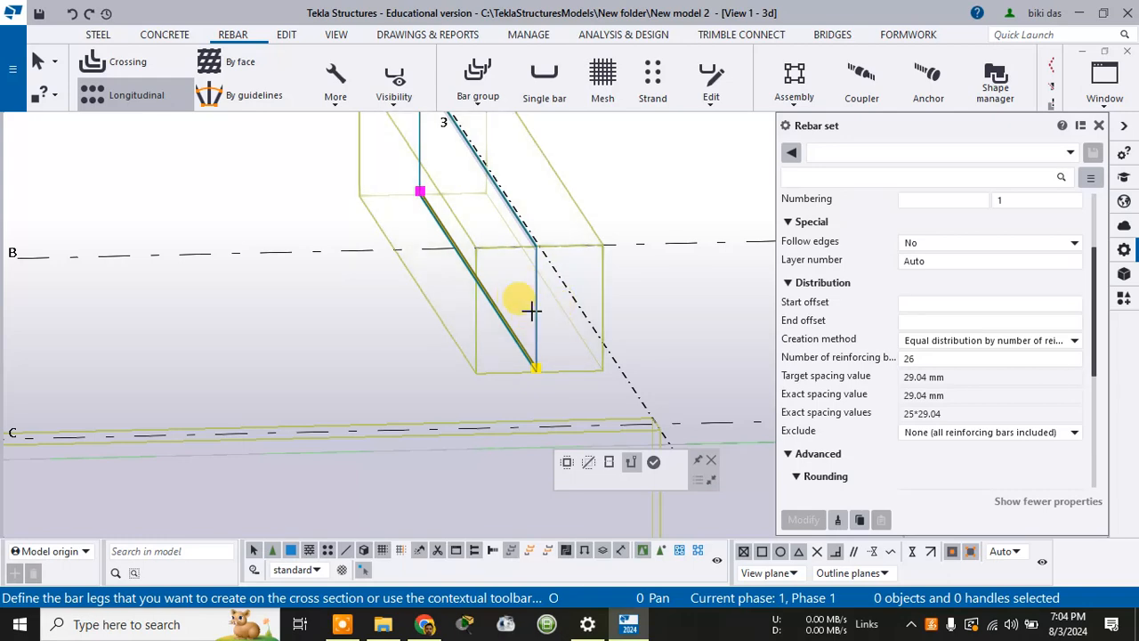
ctrl+middle_drag(537, 314, 427, 254)
click(423, 257)
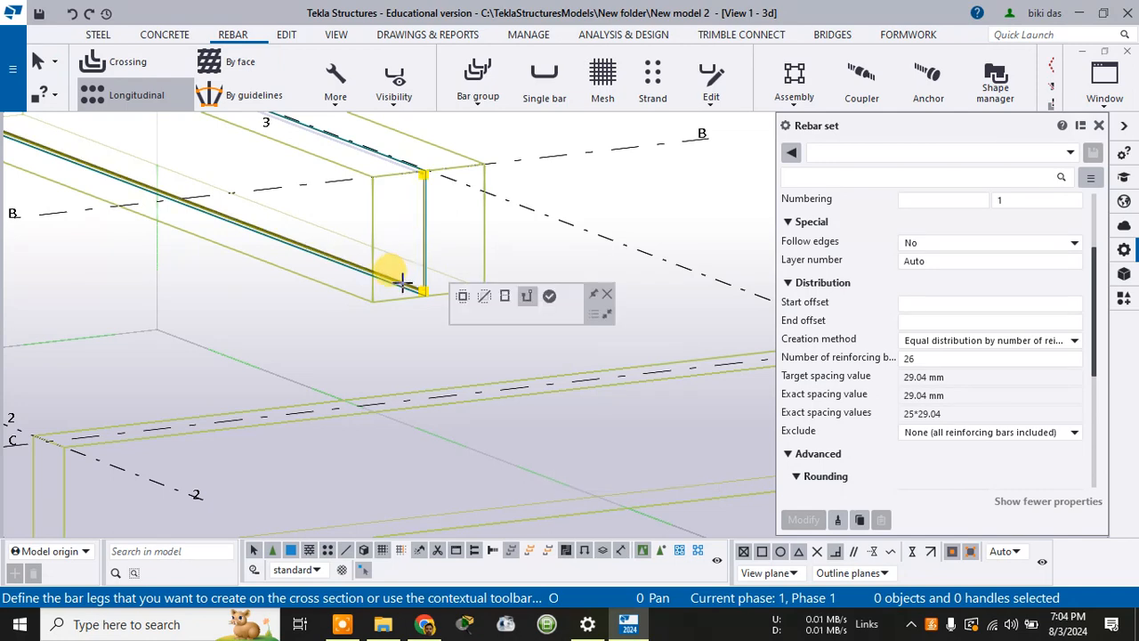
click(401, 285)
middle_drag(483, 246, 475, 303)
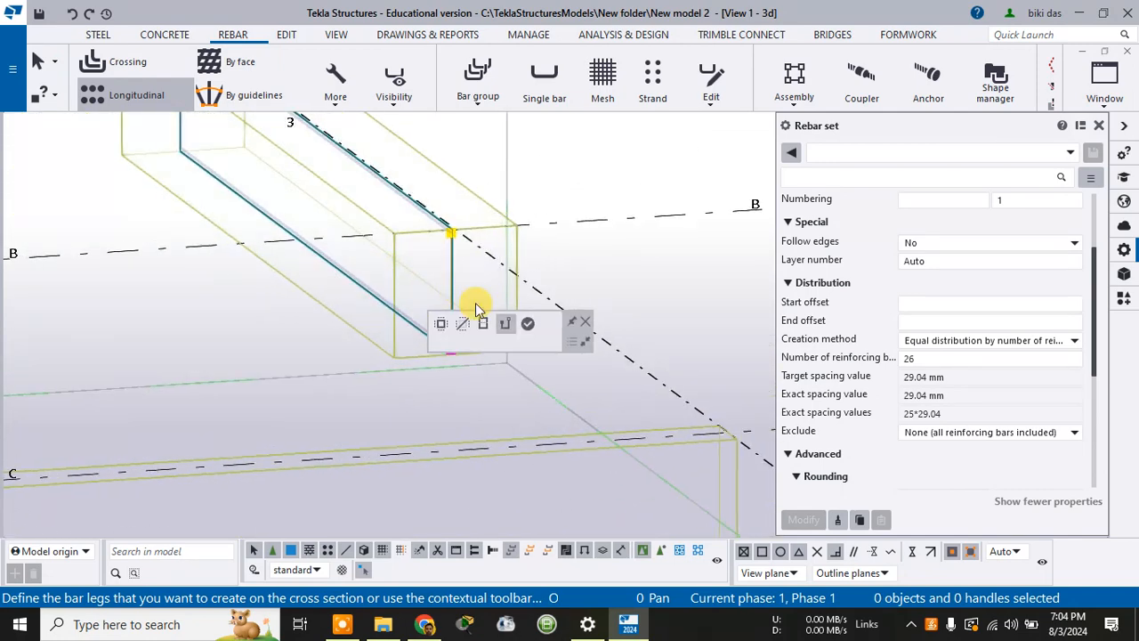
click(528, 323)
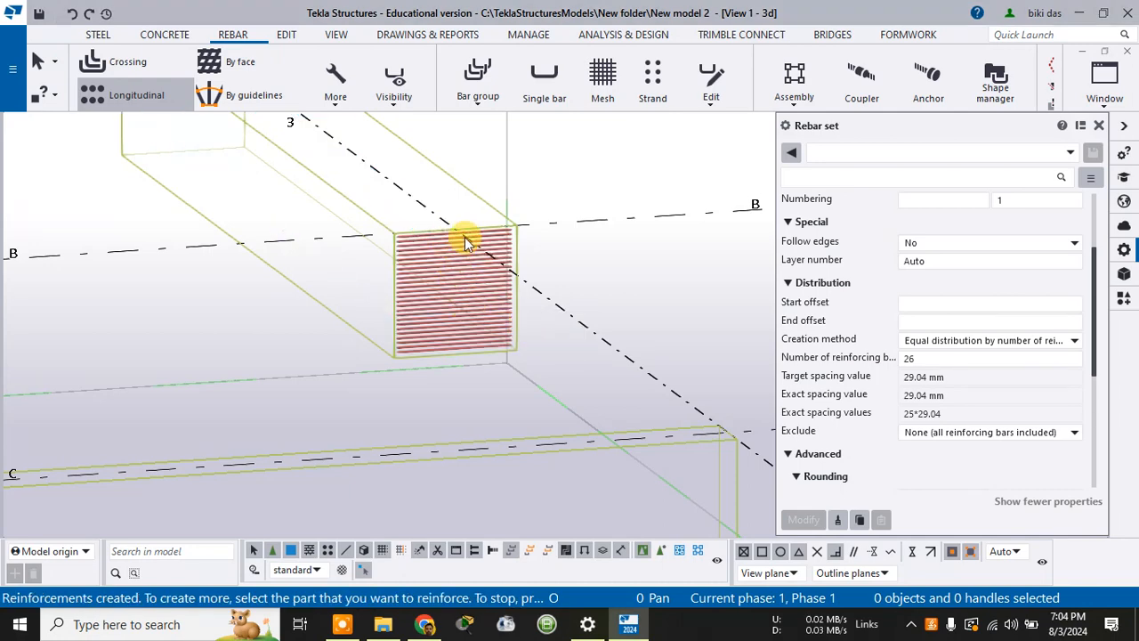
Create a longitudinal rebar set along the beam's bottom face from the bottom edge of its transverse cross section
scroll(458, 258, up, 4)
scroll(445, 271, down, 2)
scroll(423, 351, down, 1)
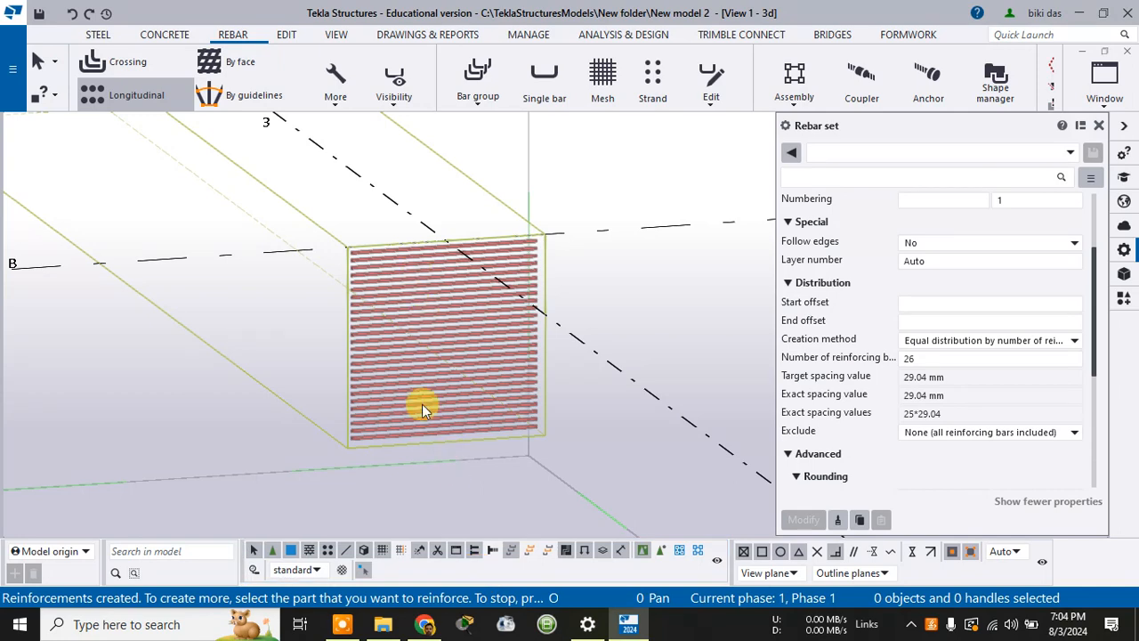
scroll(428, 328, down, 2)
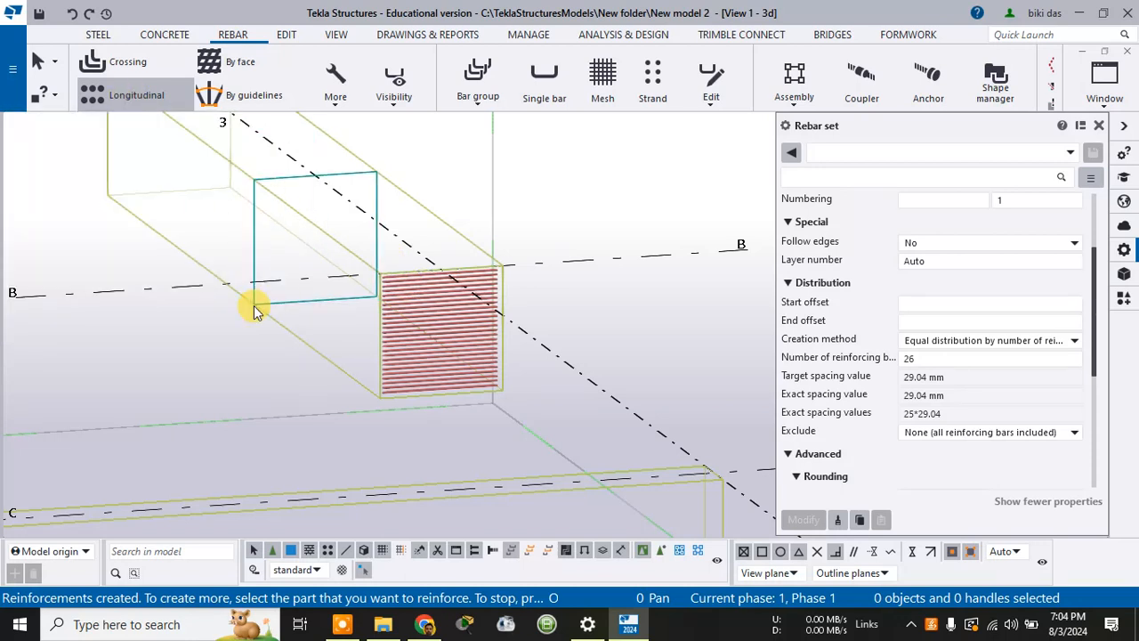
click(254, 305)
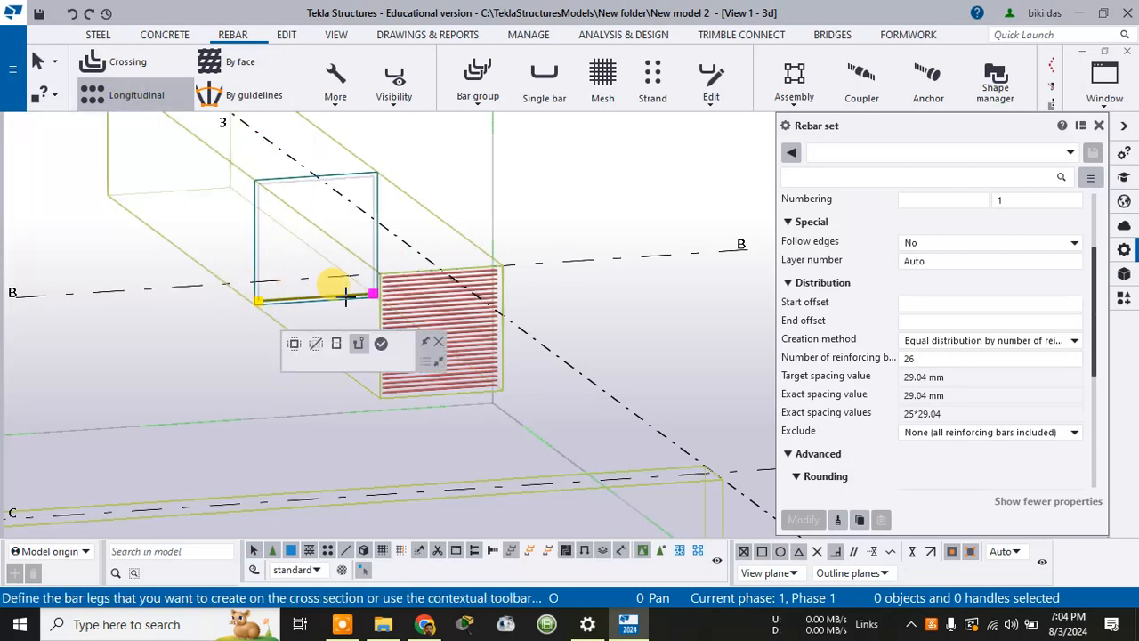
click(381, 345)
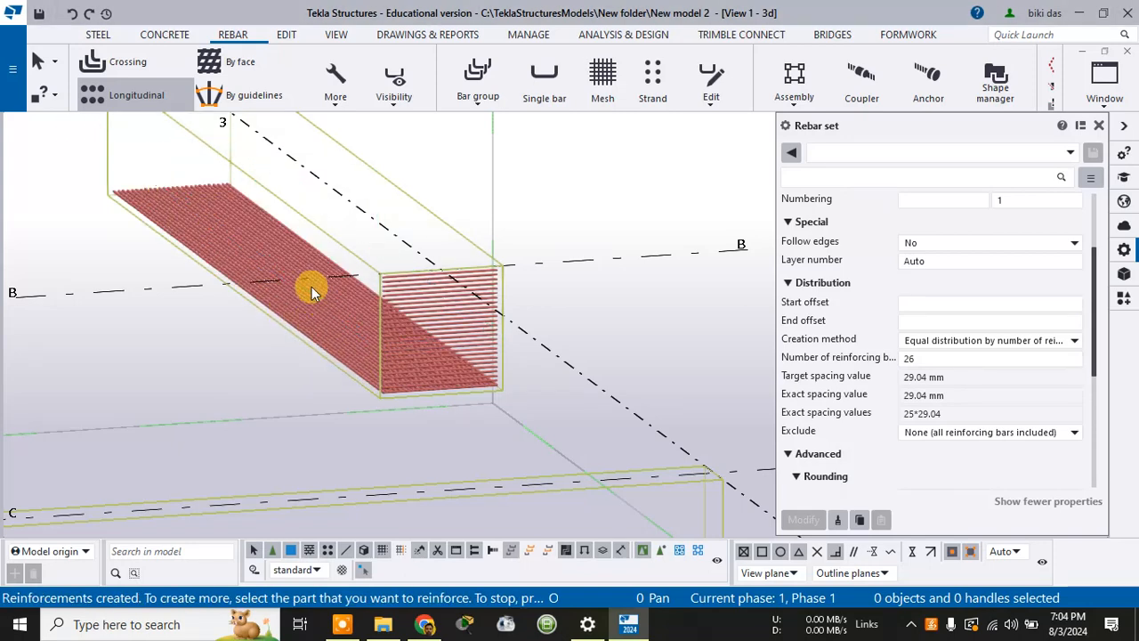
Create a longitudinal rebar set along one vertical long side of the beam, using the side leg of the cross section
scroll(170, 249, up, 4)
scroll(127, 240, down, 2)
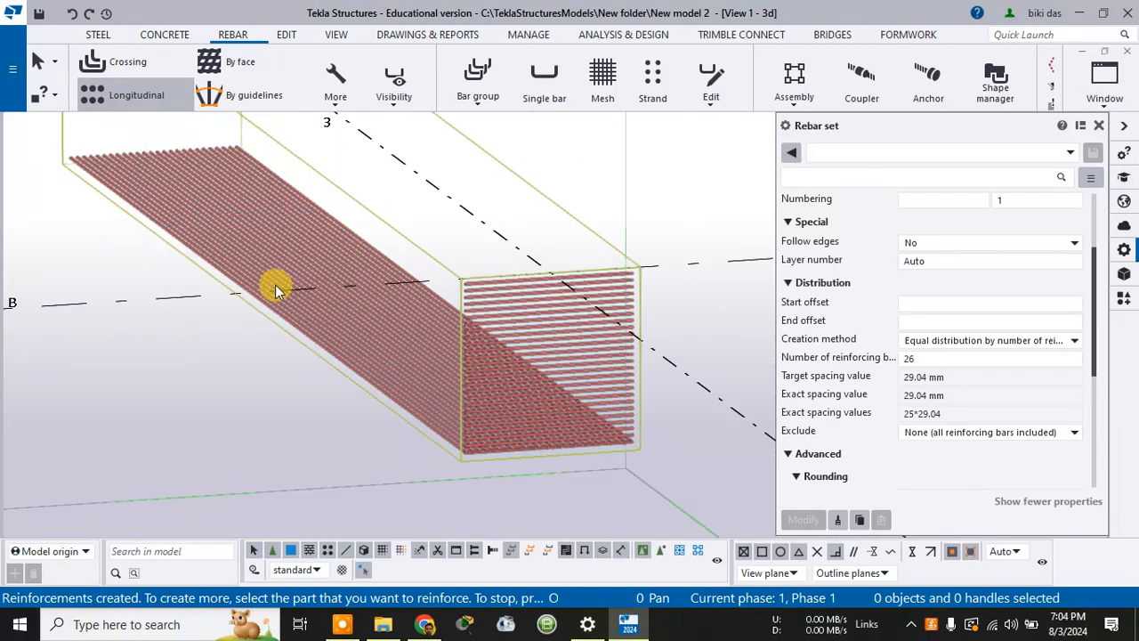
middle_drag(133, 139, 246, 418)
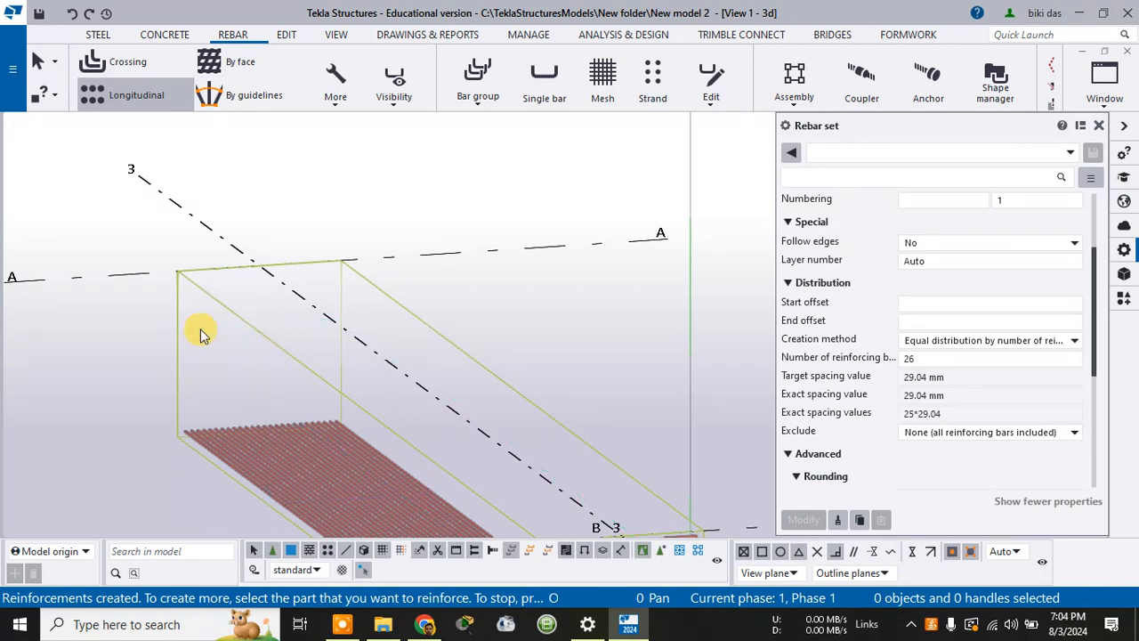
click(254, 326)
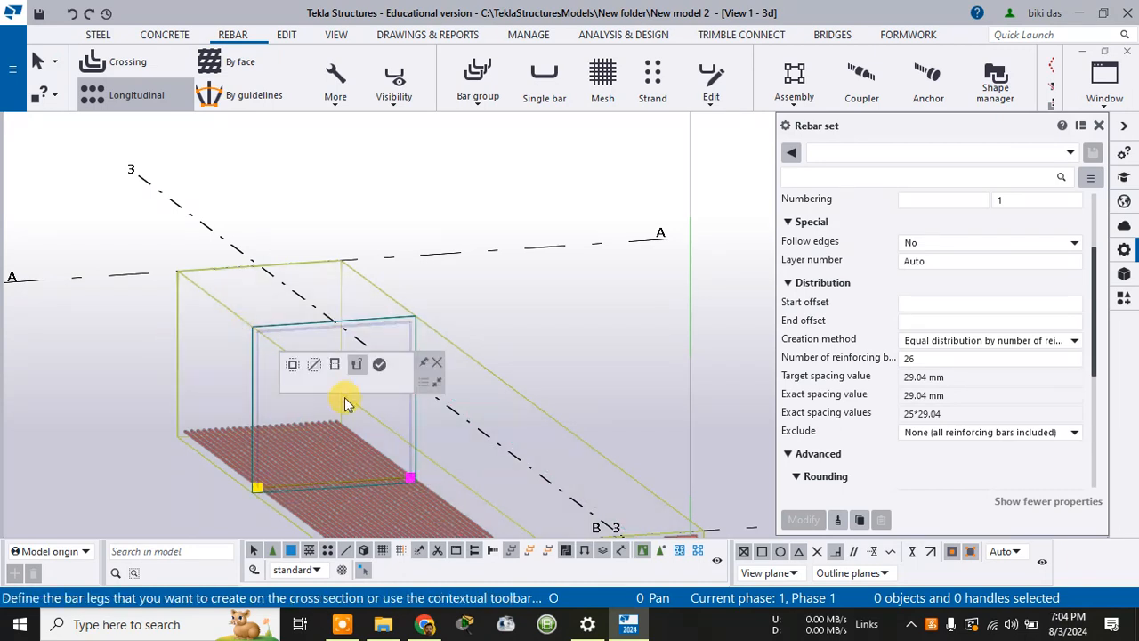
scroll(345, 397, down, 1)
scroll(350, 391, up, 2)
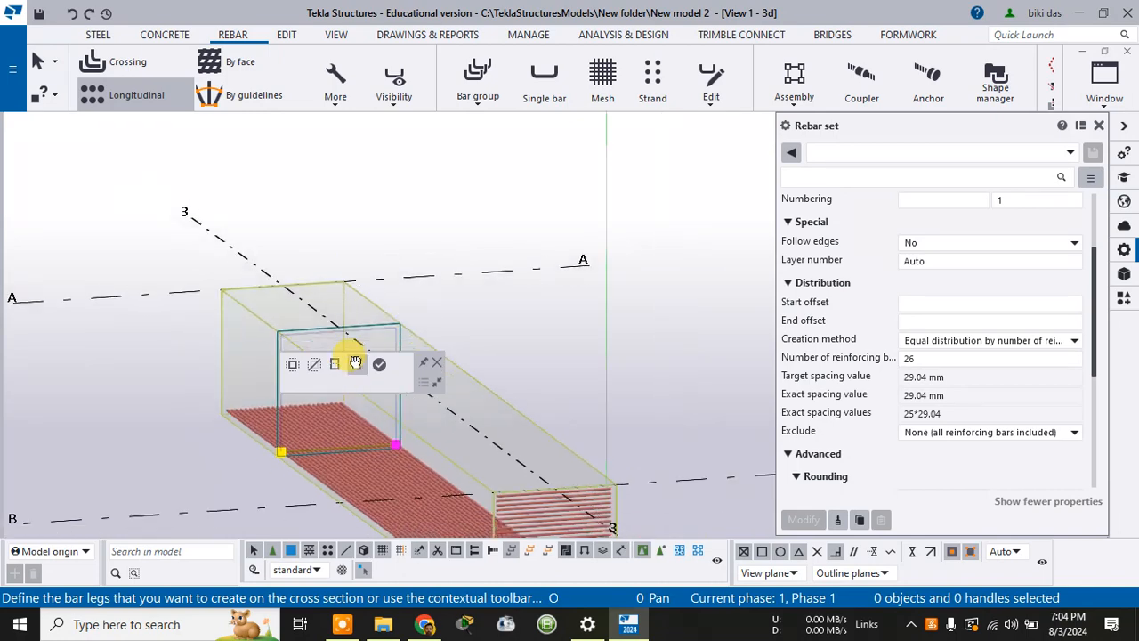
scroll(280, 342, up, 1)
scroll(280, 342, up, 2)
click(267, 334)
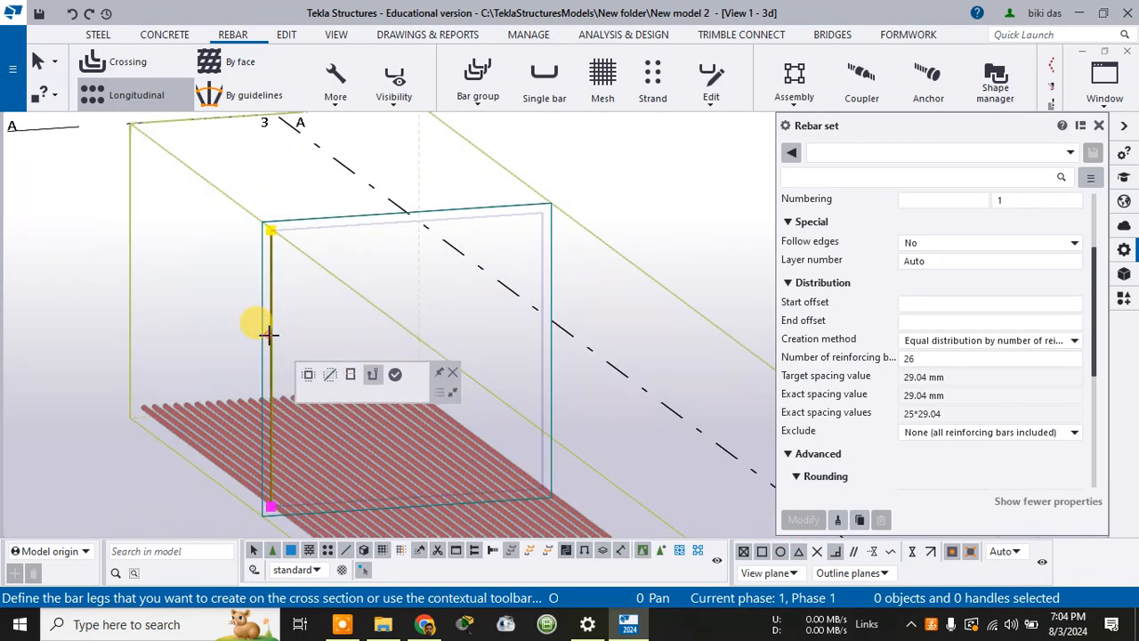
click(396, 377)
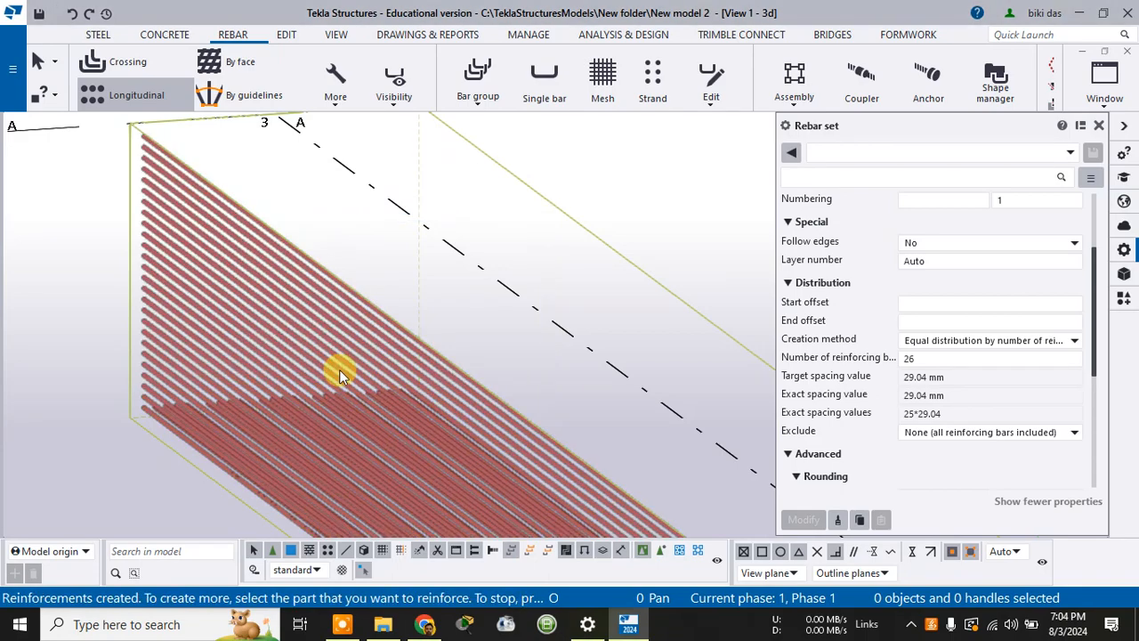
Examine the bars on the beam's end, bottom and long side from another direction and at close range
scroll(426, 420, down, 4)
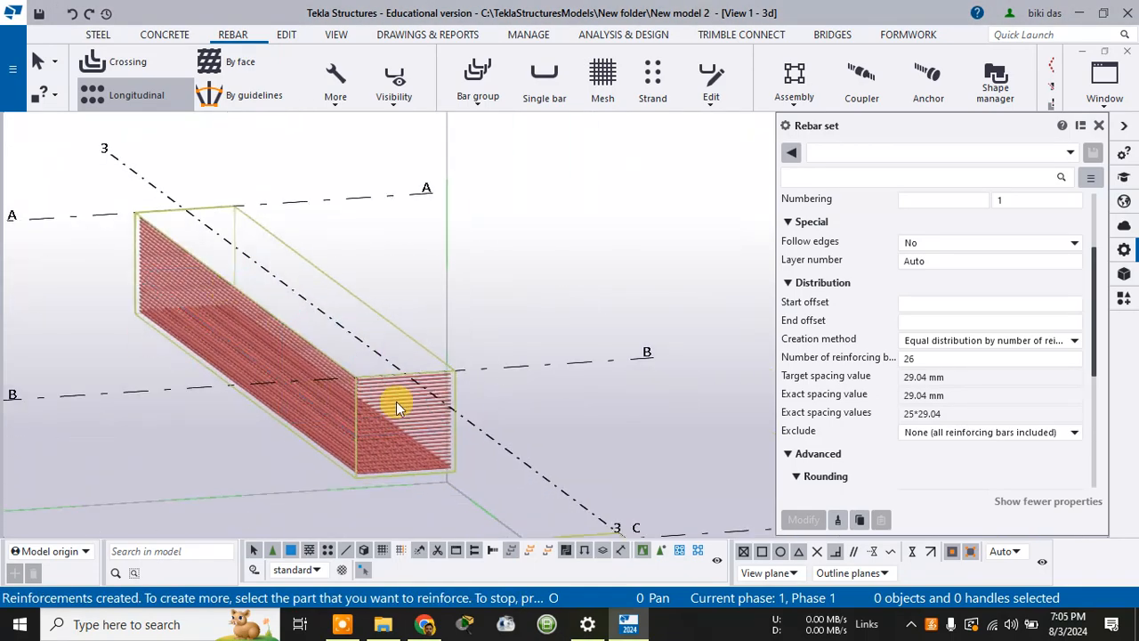
ctrl+middle_drag(475, 313, 373, 292)
scroll(465, 373, down, 2)
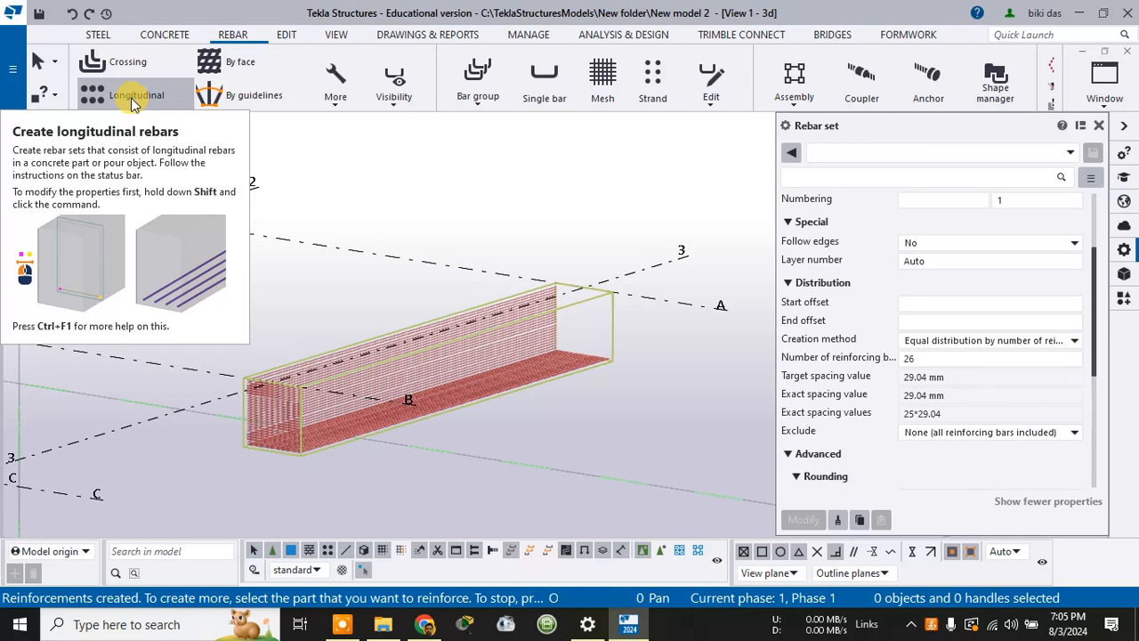
scroll(394, 394, up, 6)
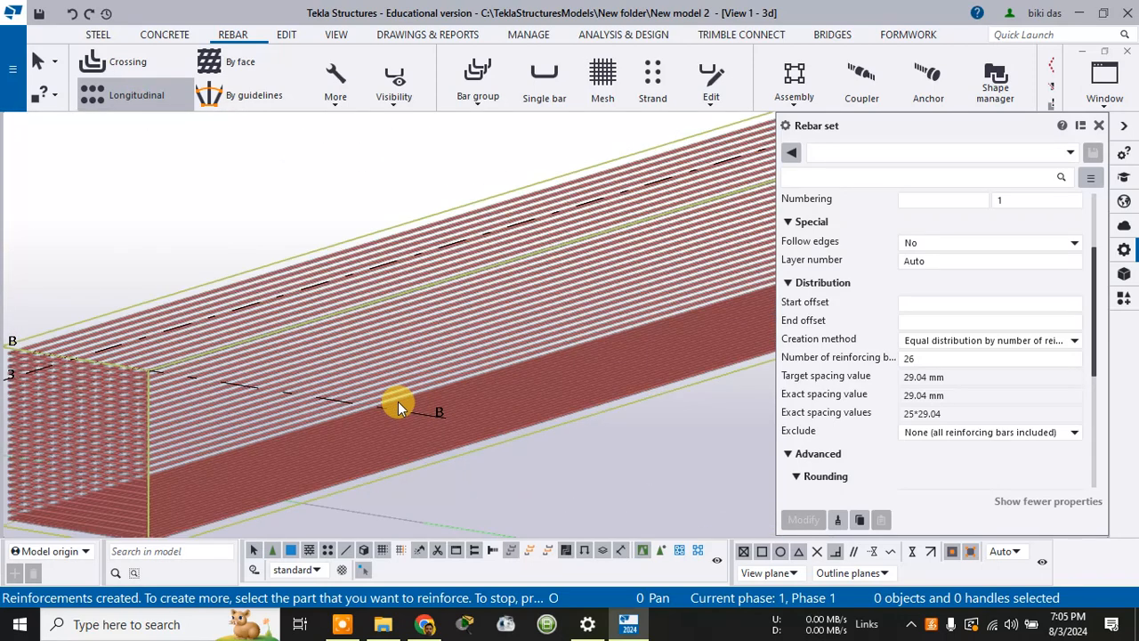
scroll(122, 378, up, 2)
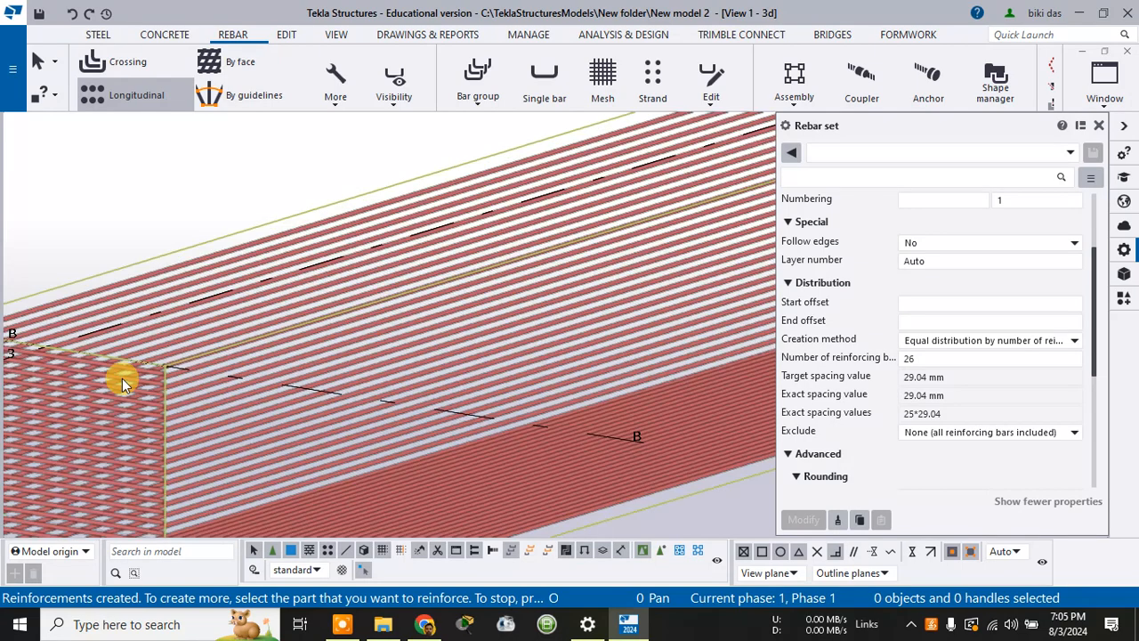
scroll(373, 340, down, 2)
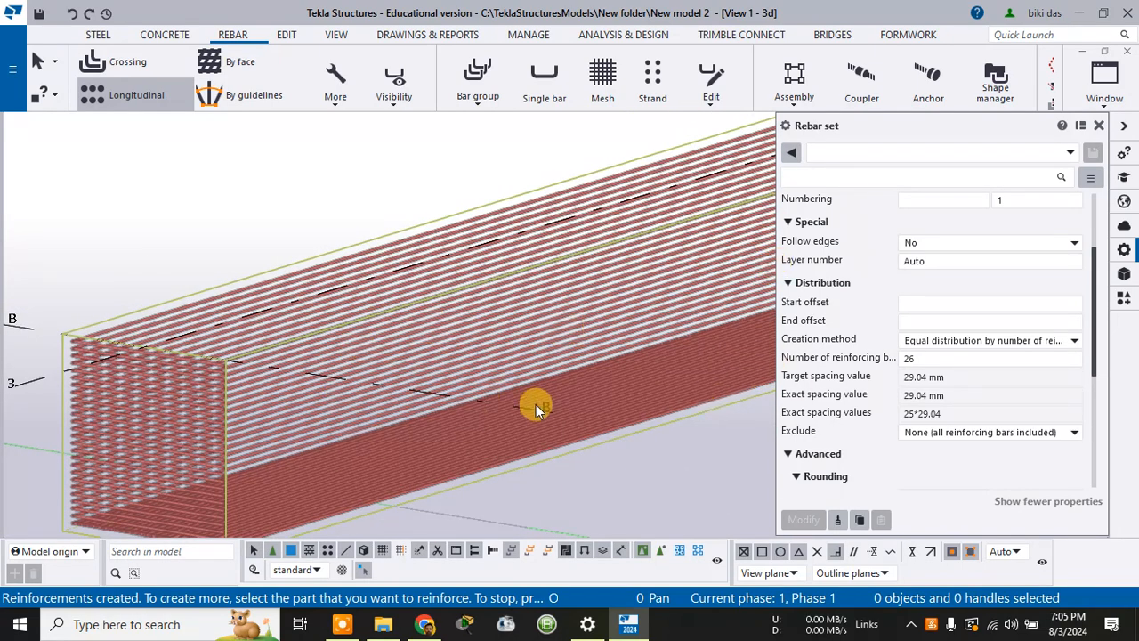
scroll(527, 374, down, 2)
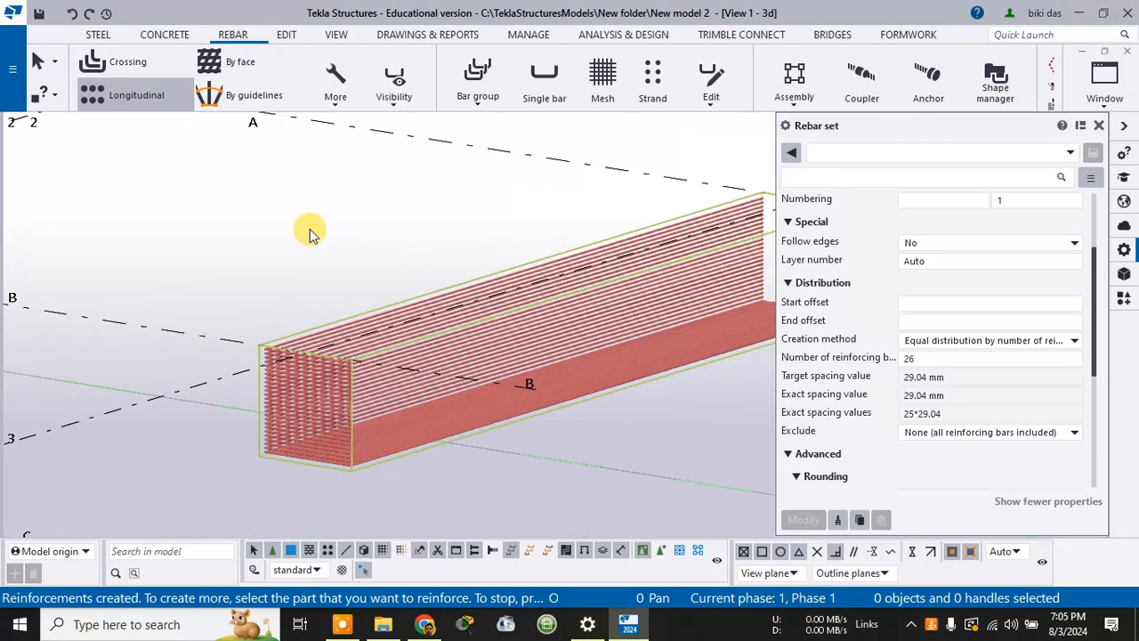
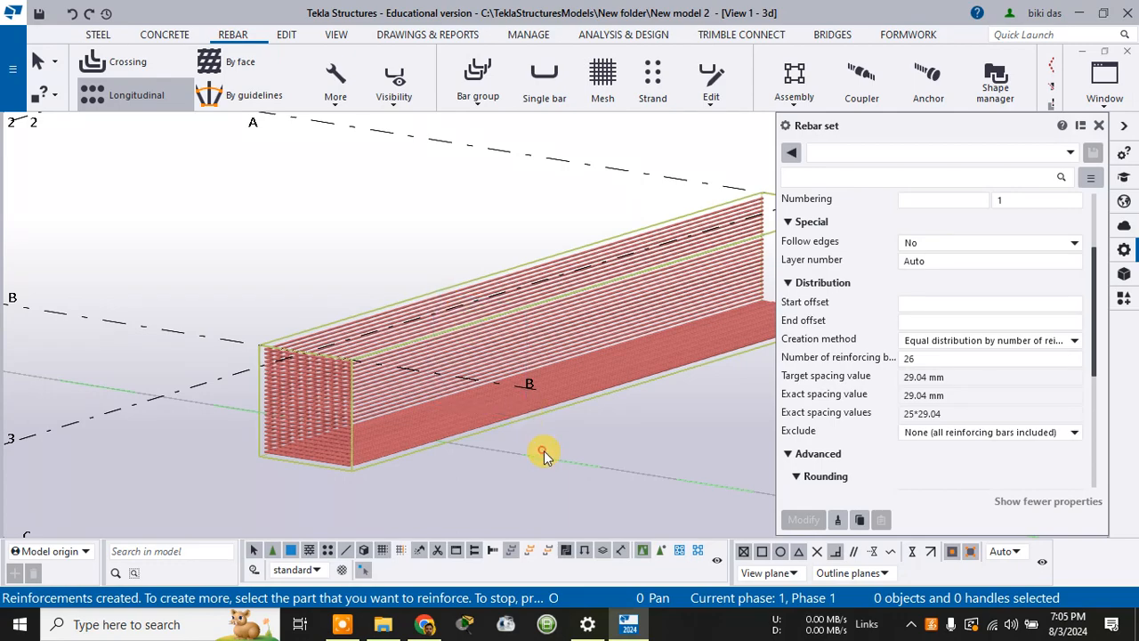
Select the beam's rebar sets individually to check which bars each set contains
scroll(526, 392, up, 3)
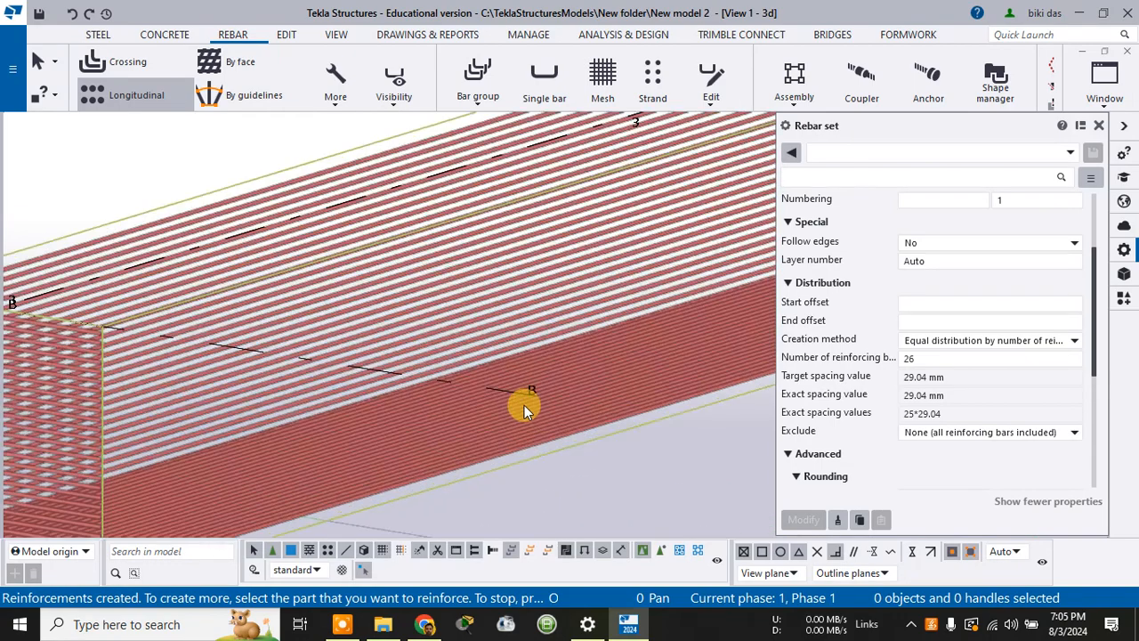
click(497, 456)
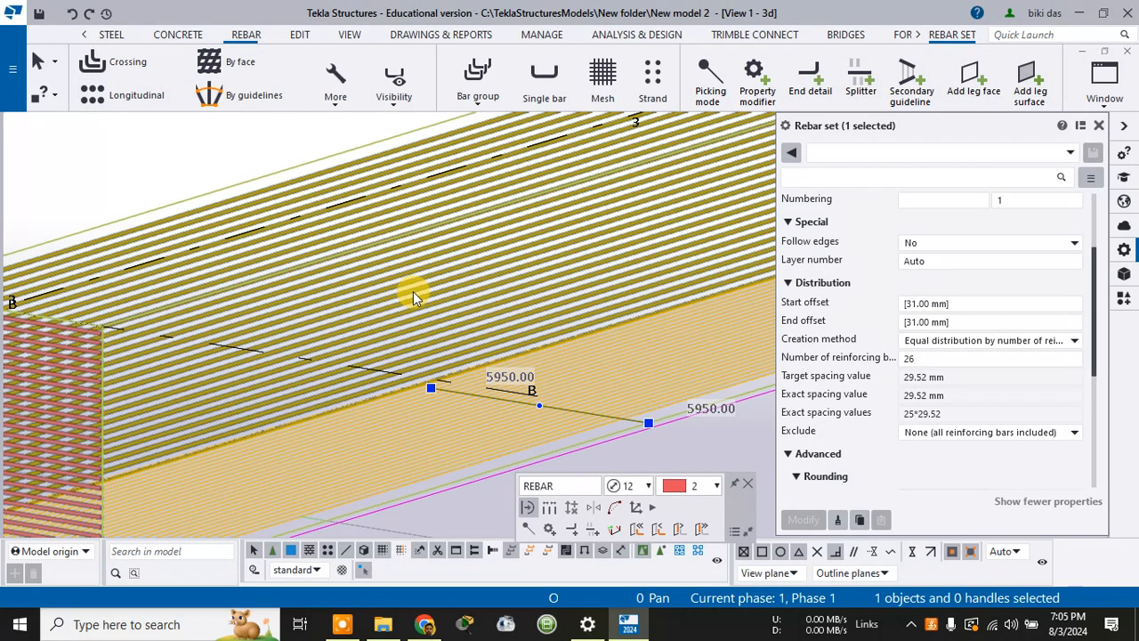
click(412, 287)
click(398, 447)
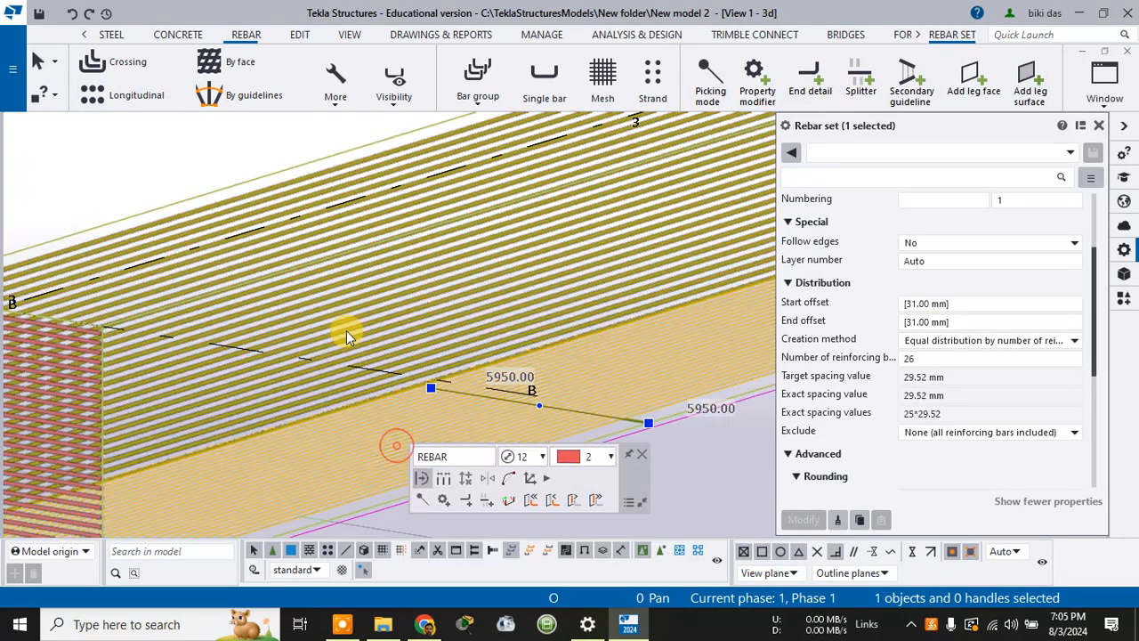
click(349, 337)
scroll(348, 337, down, 2)
click(159, 392)
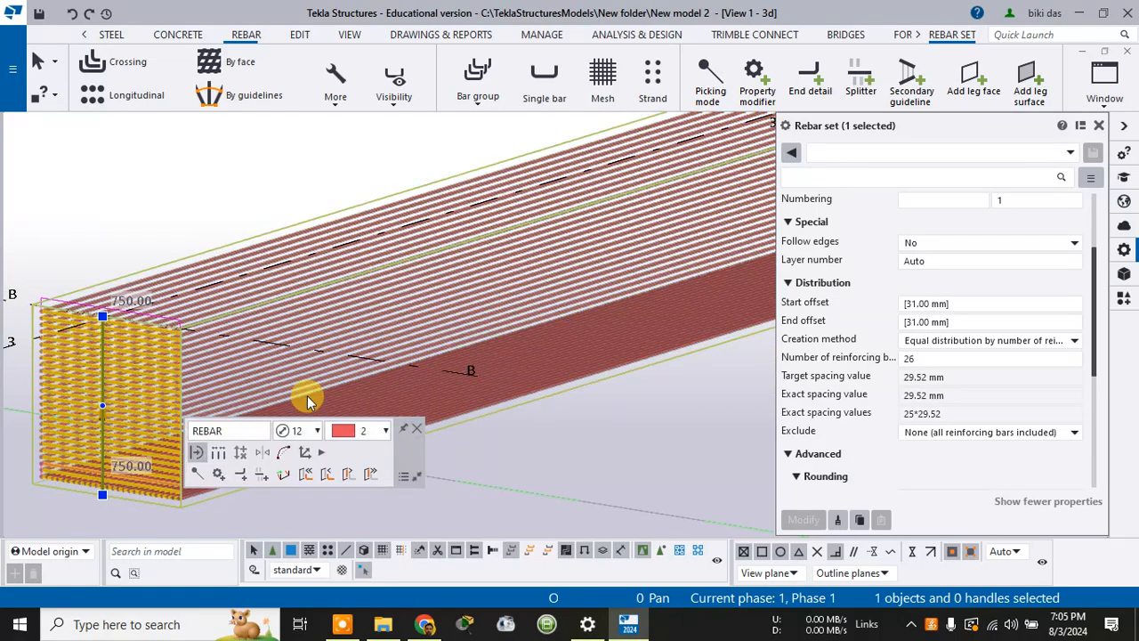
click(508, 400)
click(620, 393)
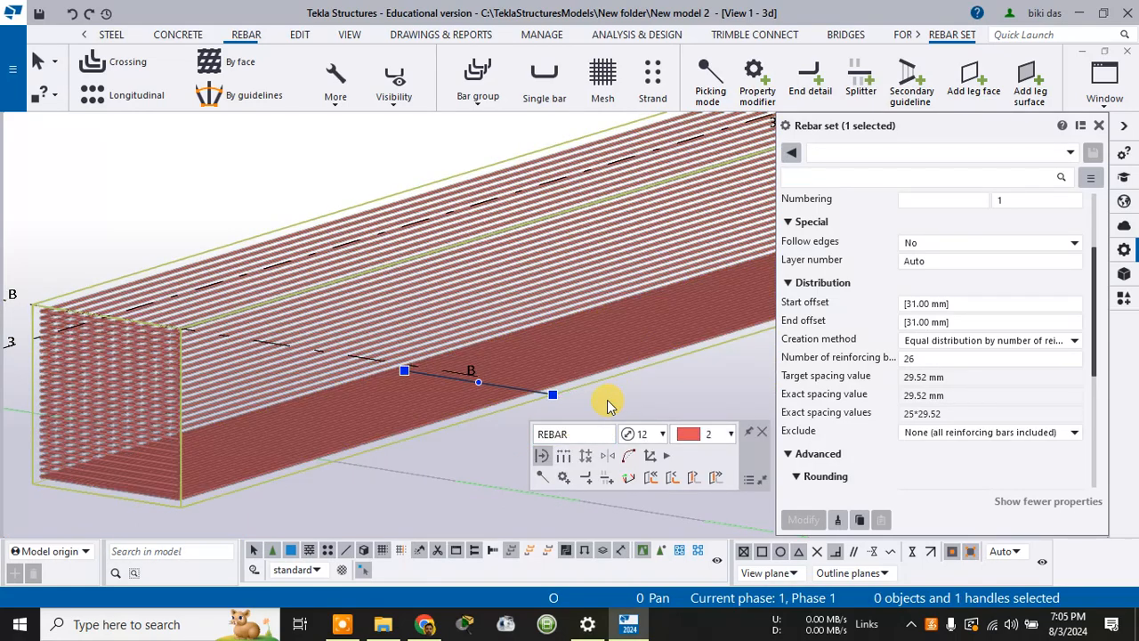
Undo the three longitudinal rebar sets on the beam
scroll(606, 401, down, 2)
key(ctrl+z)
key(ctrl+z)
key(ctrl+z)
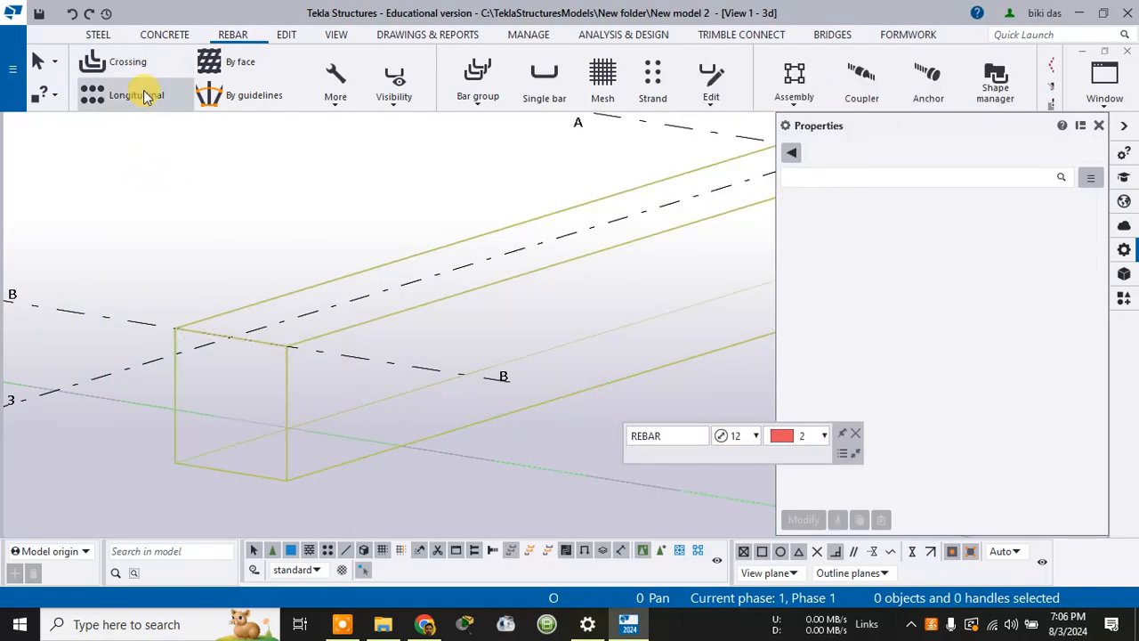
Create a by-face rebar set of vertical bars on the beam's end face at grid B
click(213, 70)
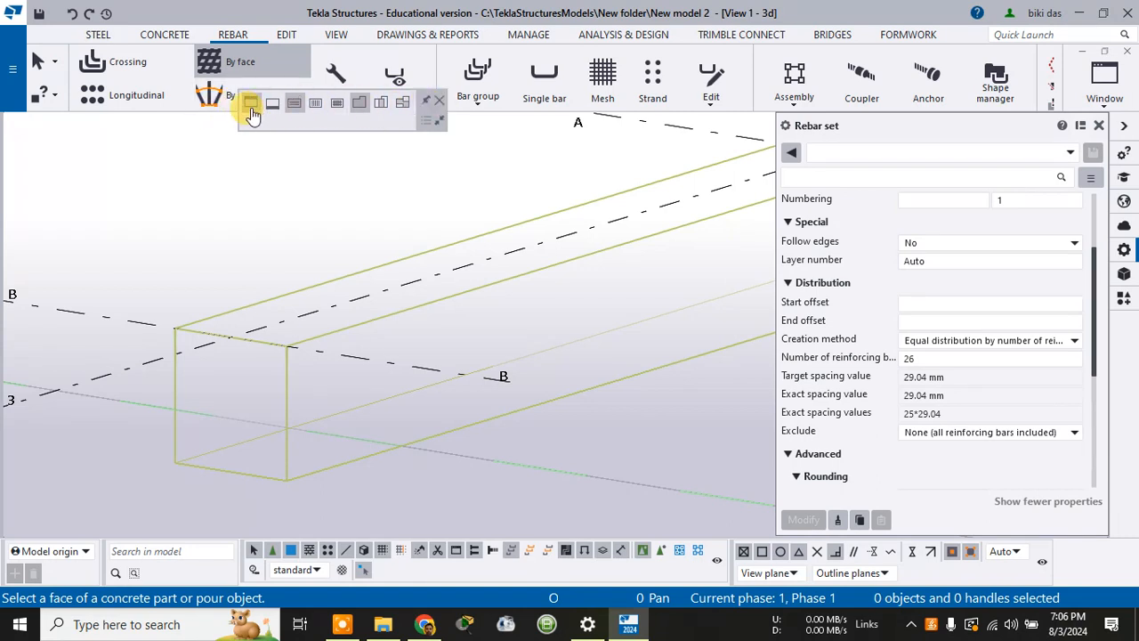
click(252, 108)
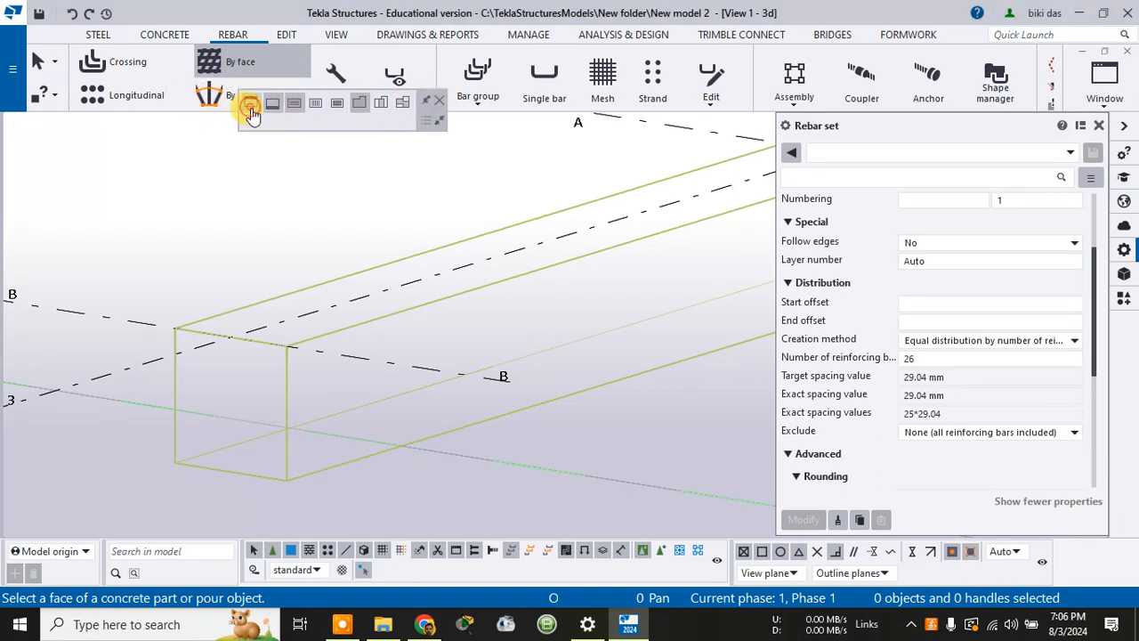
click(242, 397)
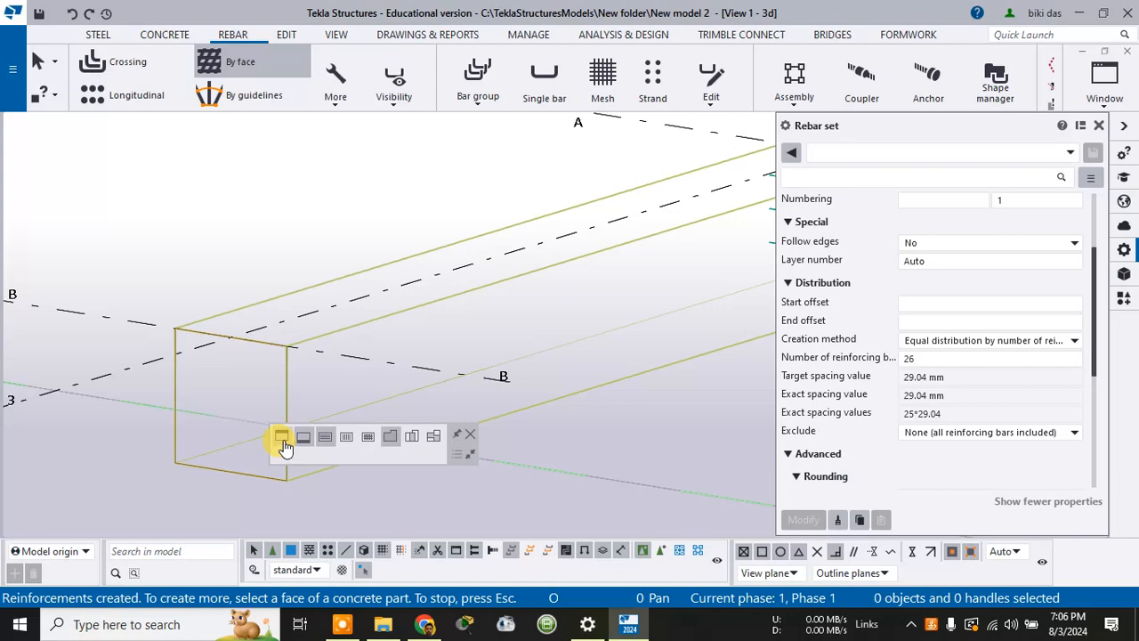
click(277, 381)
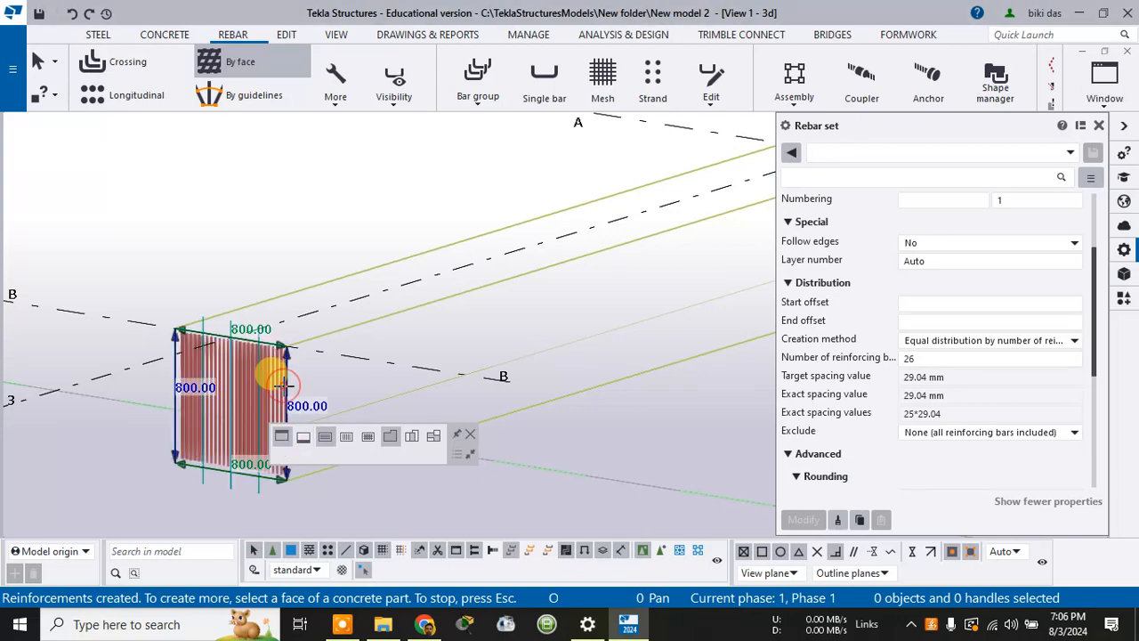
Create a by-face rebar set of lengthwise bars on the beam's bottom face, using the option for the opposite face
scroll(266, 395, up, 5)
scroll(209, 368, down, 4)
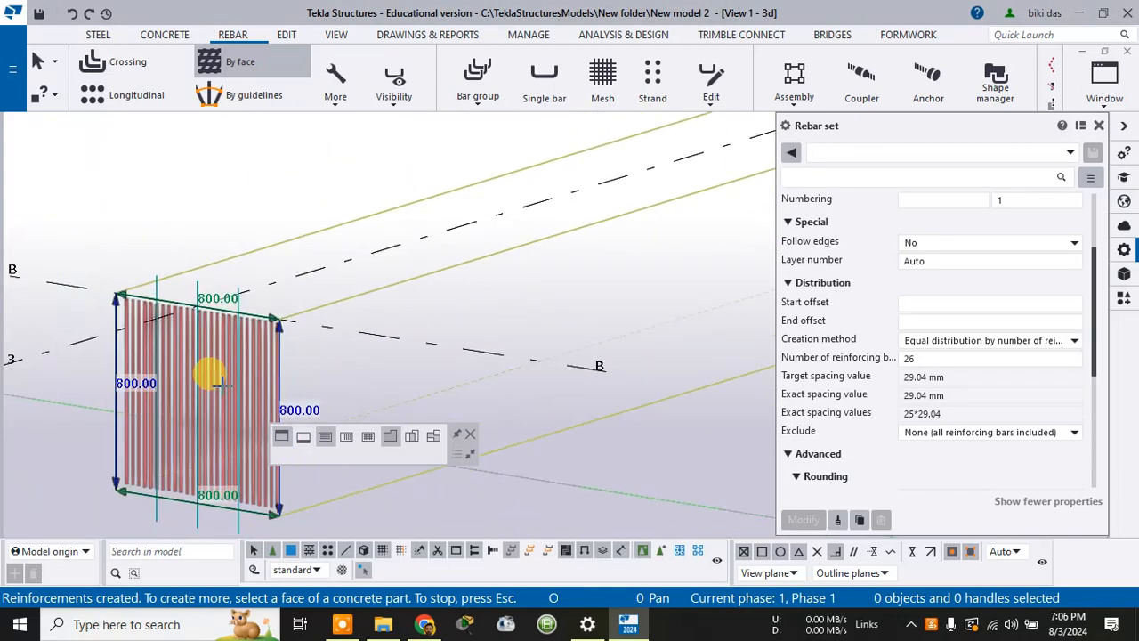
click(303, 438)
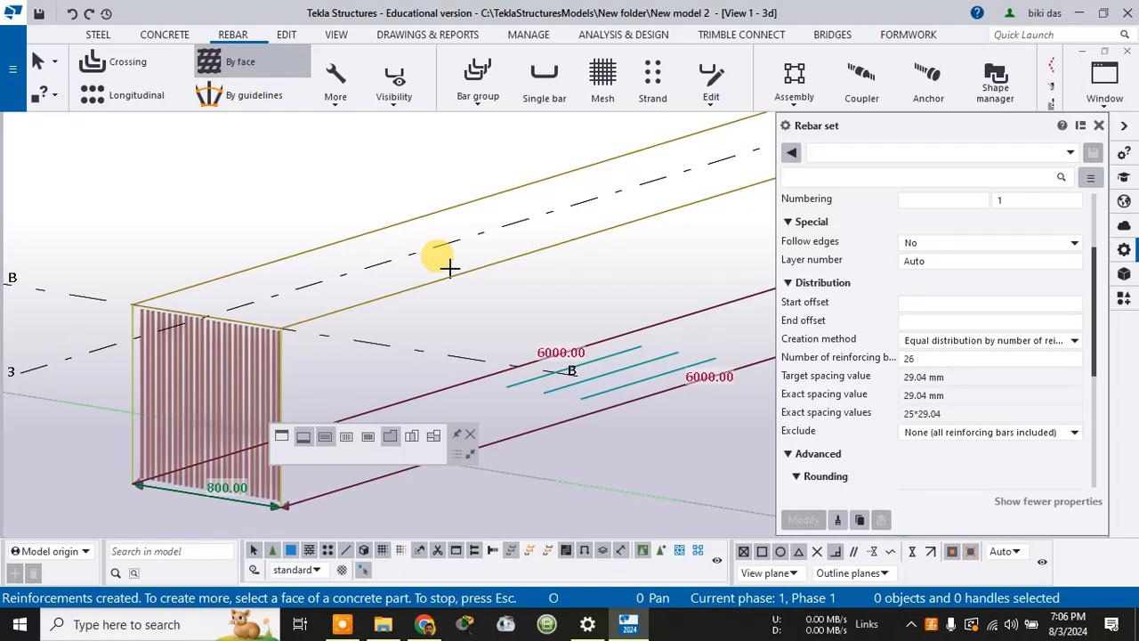
click(450, 269)
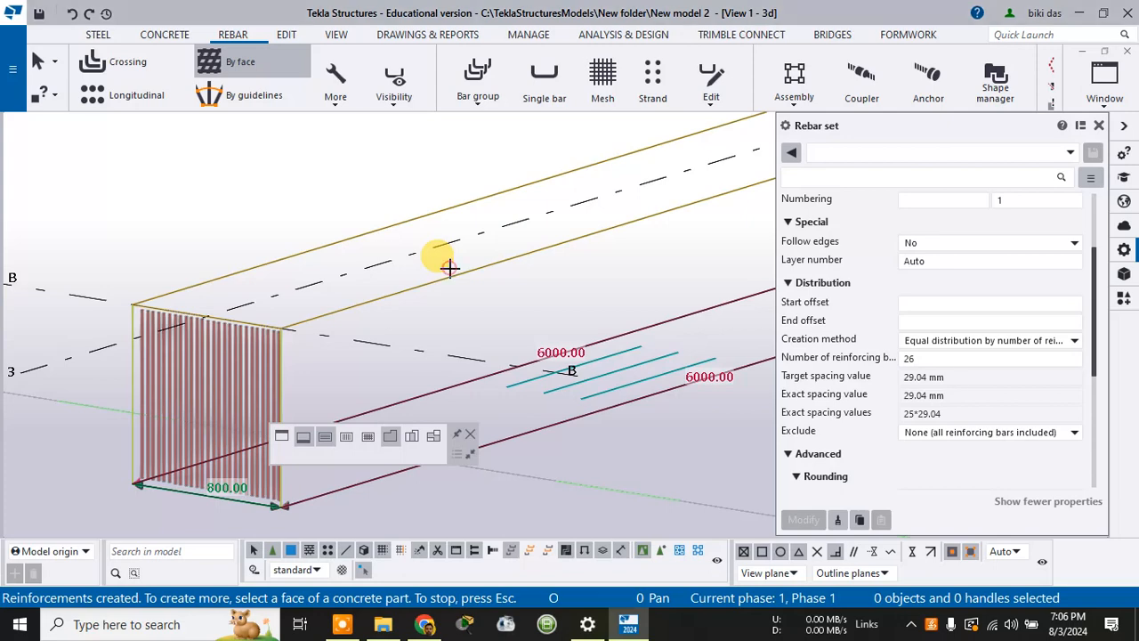
click(559, 398)
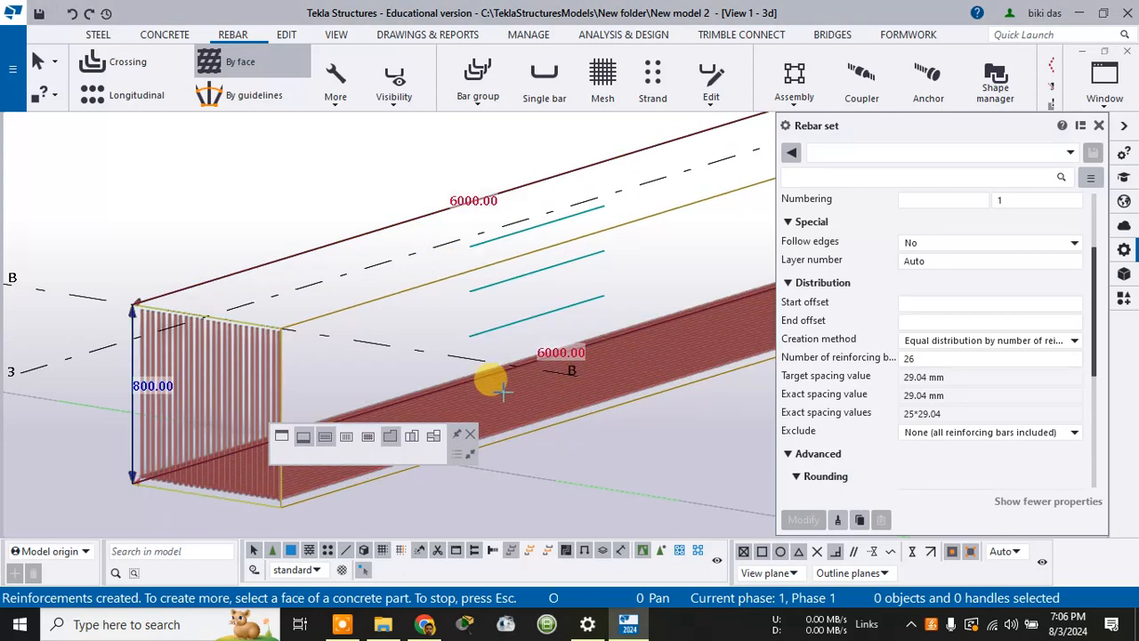
Examine the by-face bars on the beam's bottom, top, long side and end faces from several directions and at close range
scroll(559, 419, up, 2)
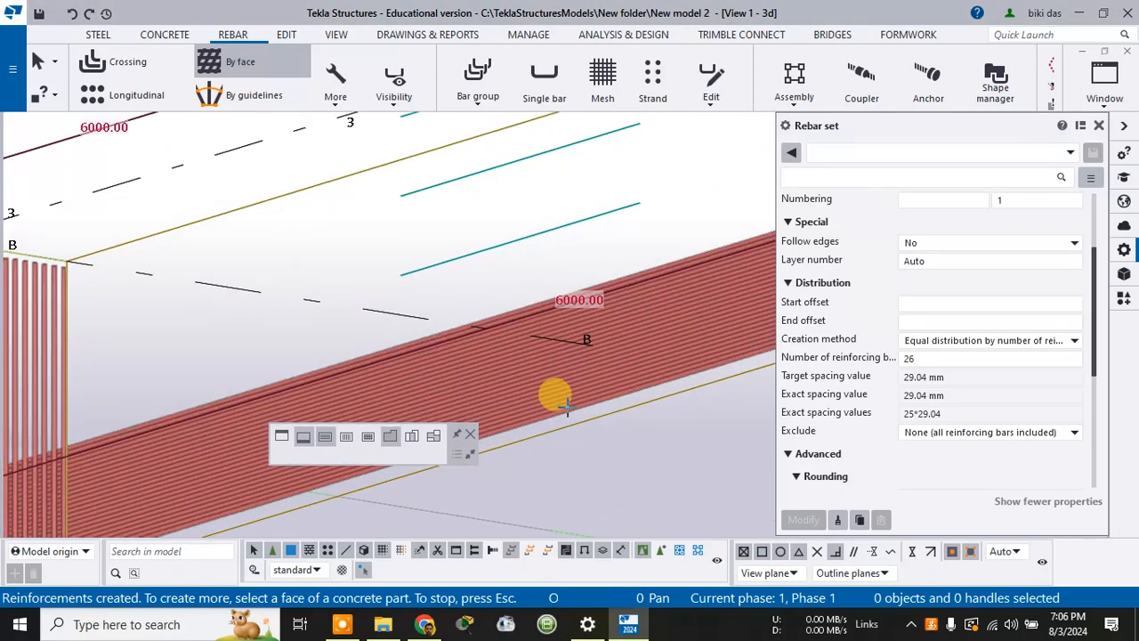
scroll(503, 355, down, 2)
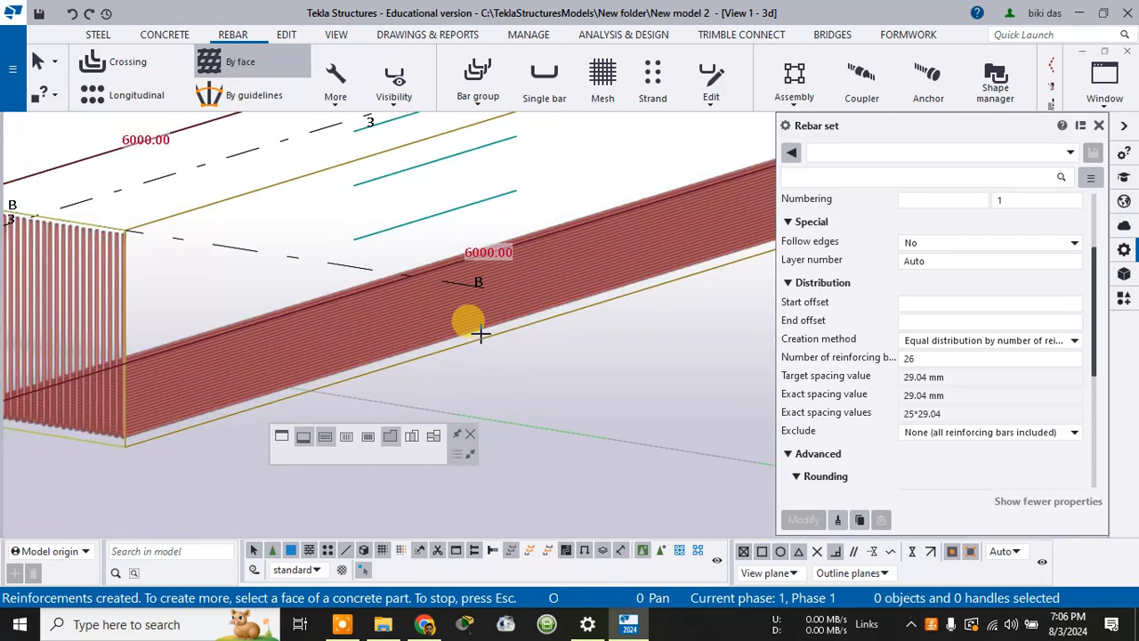
scroll(481, 333, down, 3)
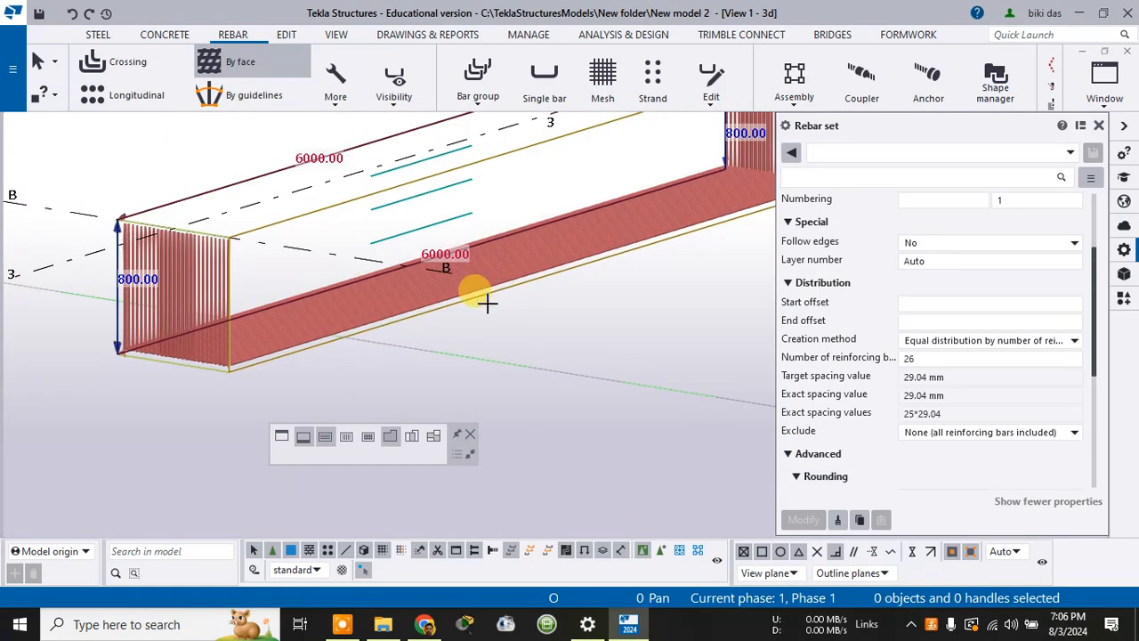
key(Escape)
scroll(481, 317, up, 3)
scroll(480, 318, up, 3)
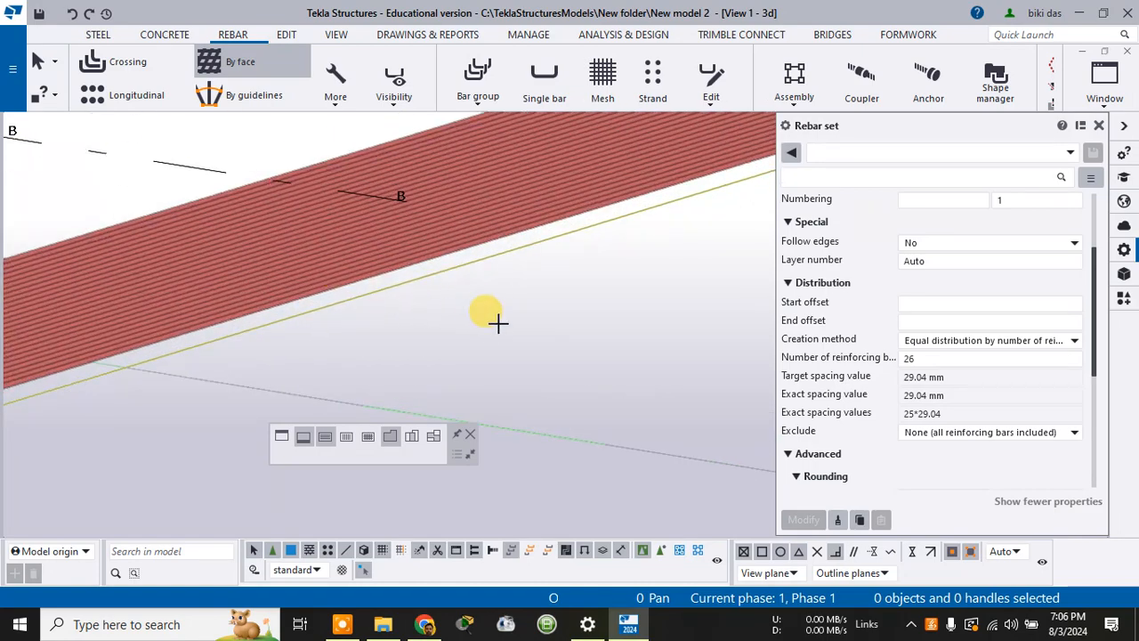
ctrl+middle_drag(487, 323, 389, 202)
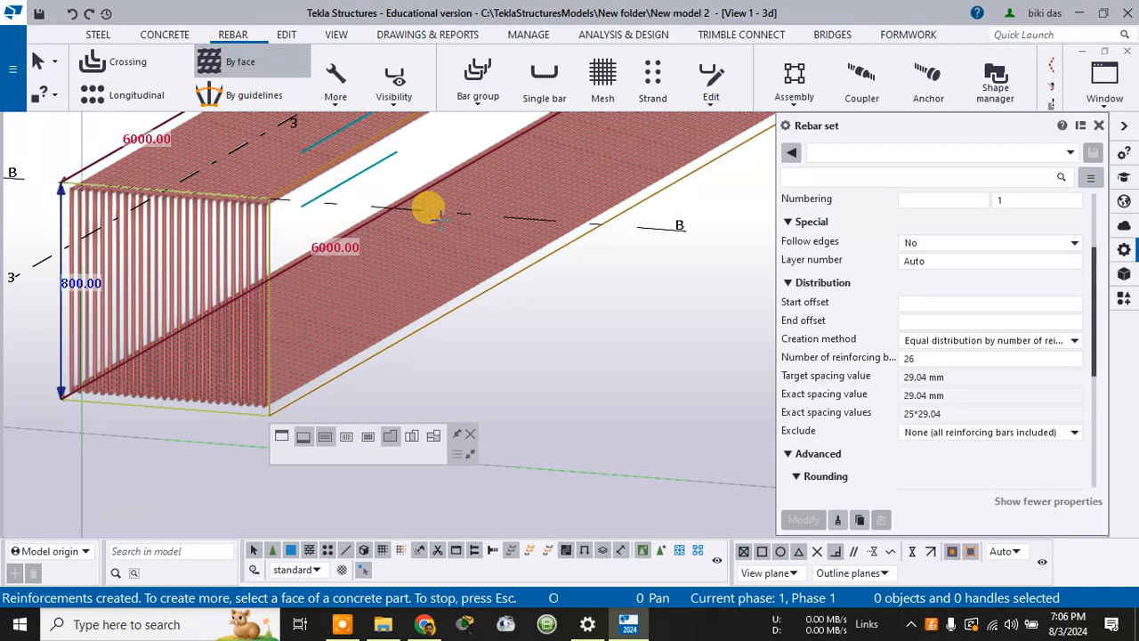
ctrl+middle_drag(439, 216, 641, 307)
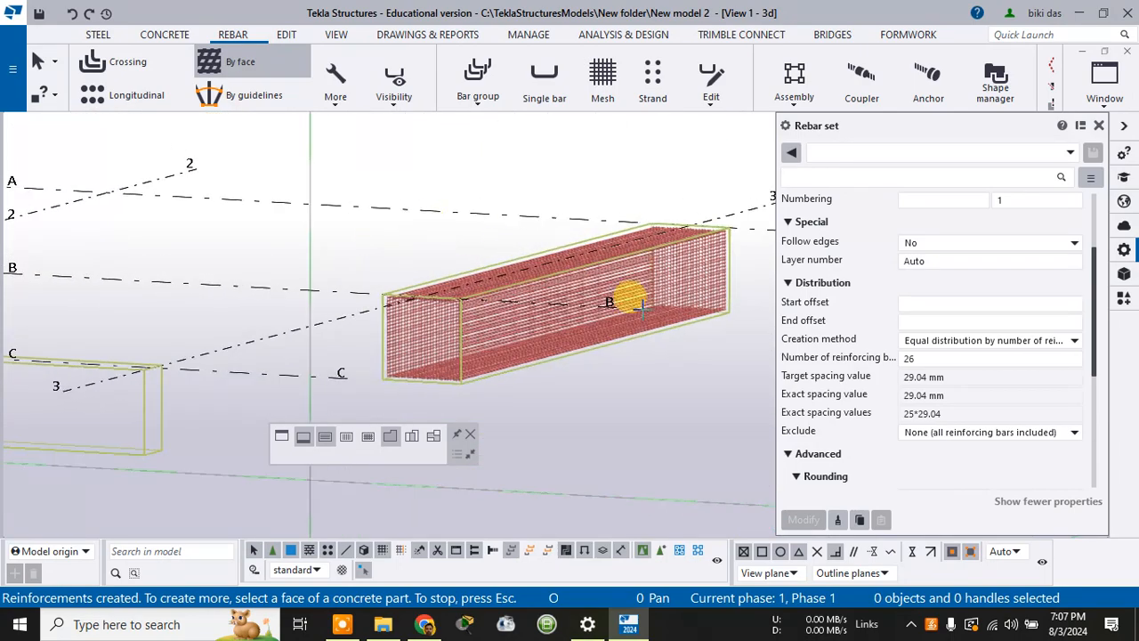
scroll(590, 310, up, 6)
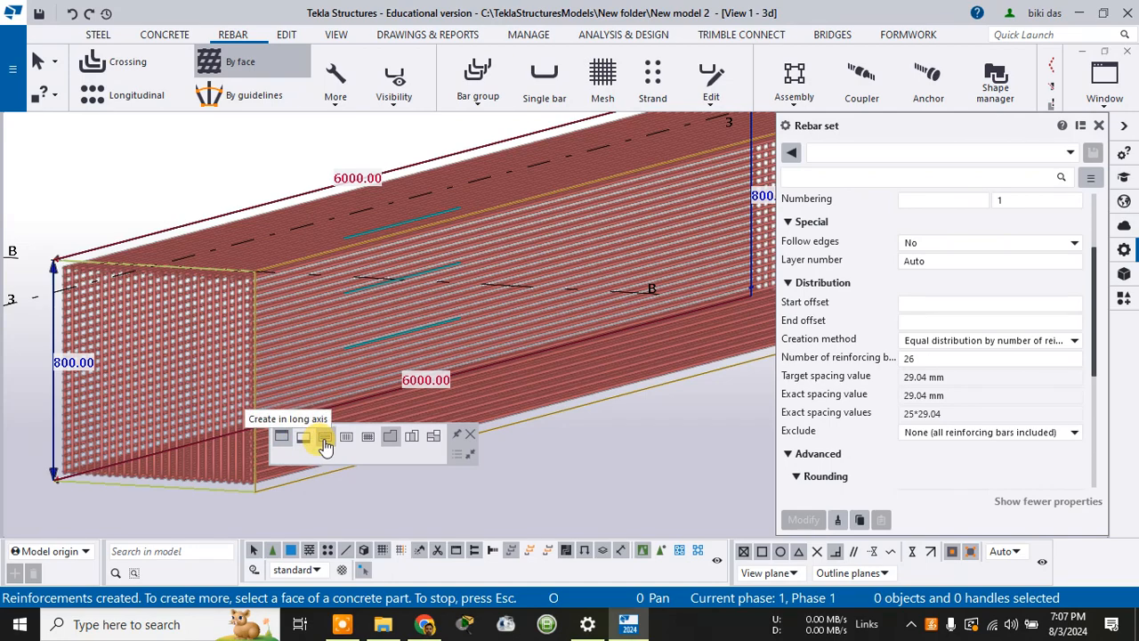
Create by-face rebar sets in the short-axis direction on the beam's grid B end, top and long side faces
click(326, 438)
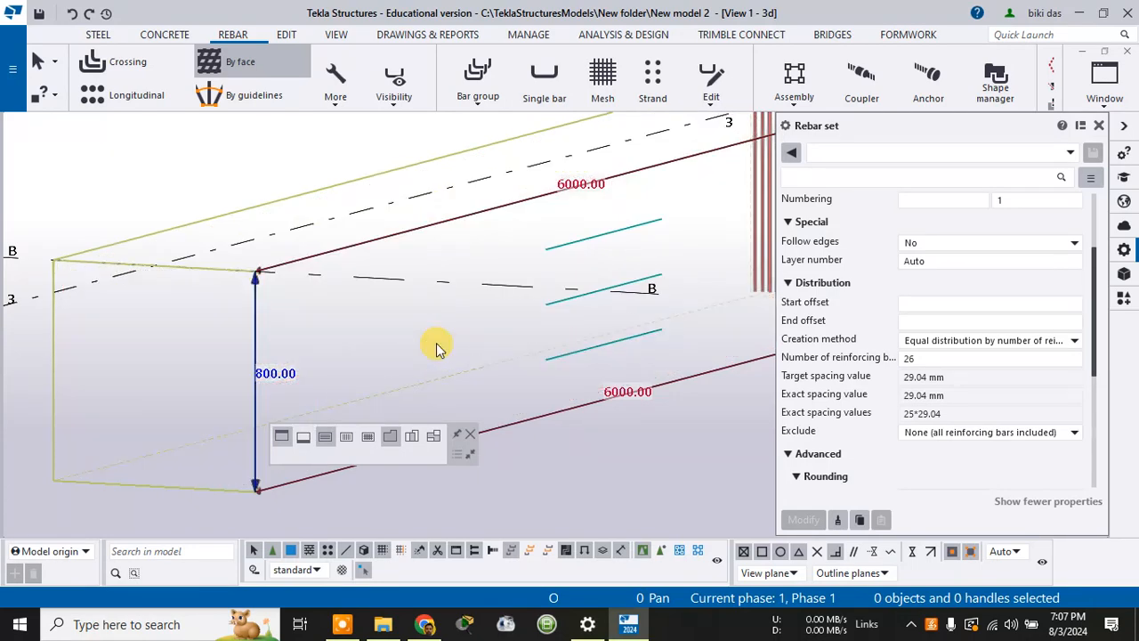
click(326, 440)
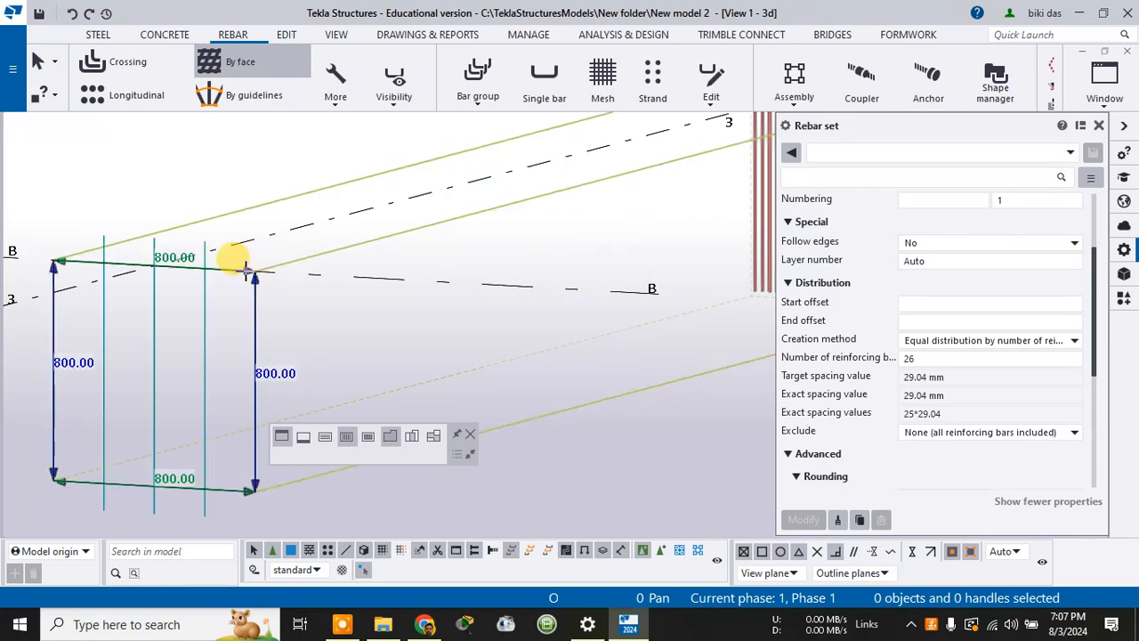
click(184, 267)
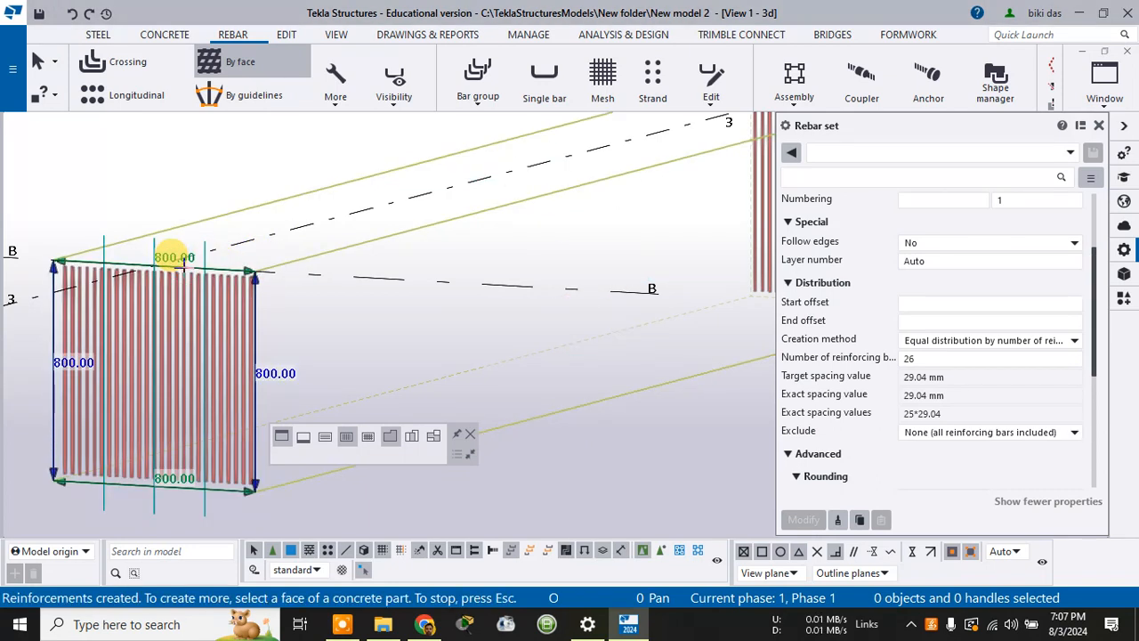
click(355, 213)
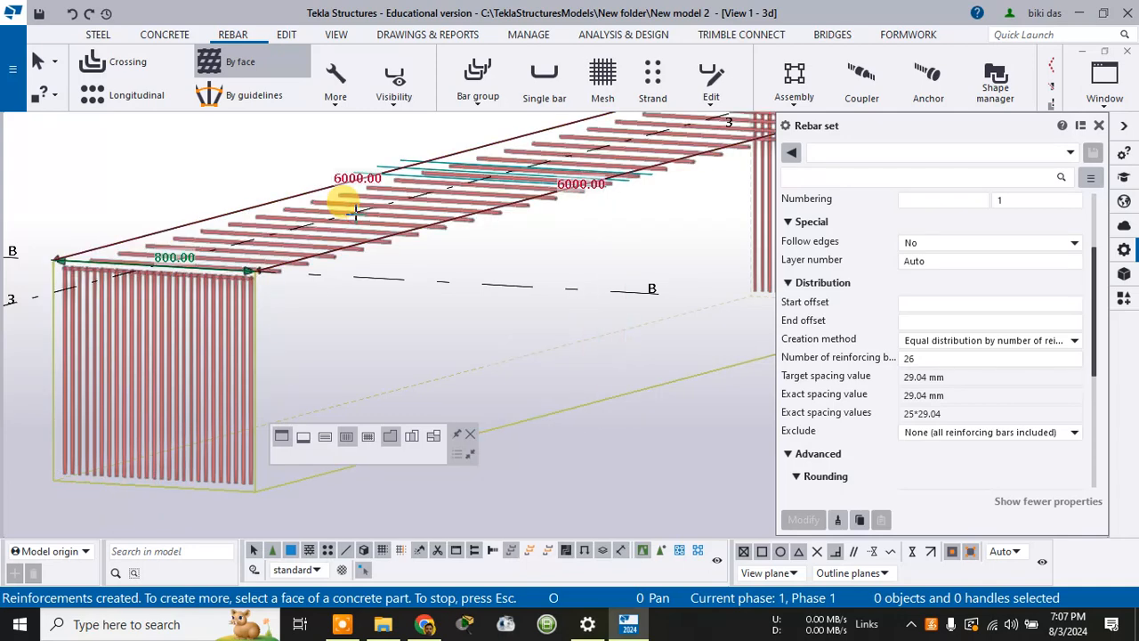
scroll(355, 214, down, 3)
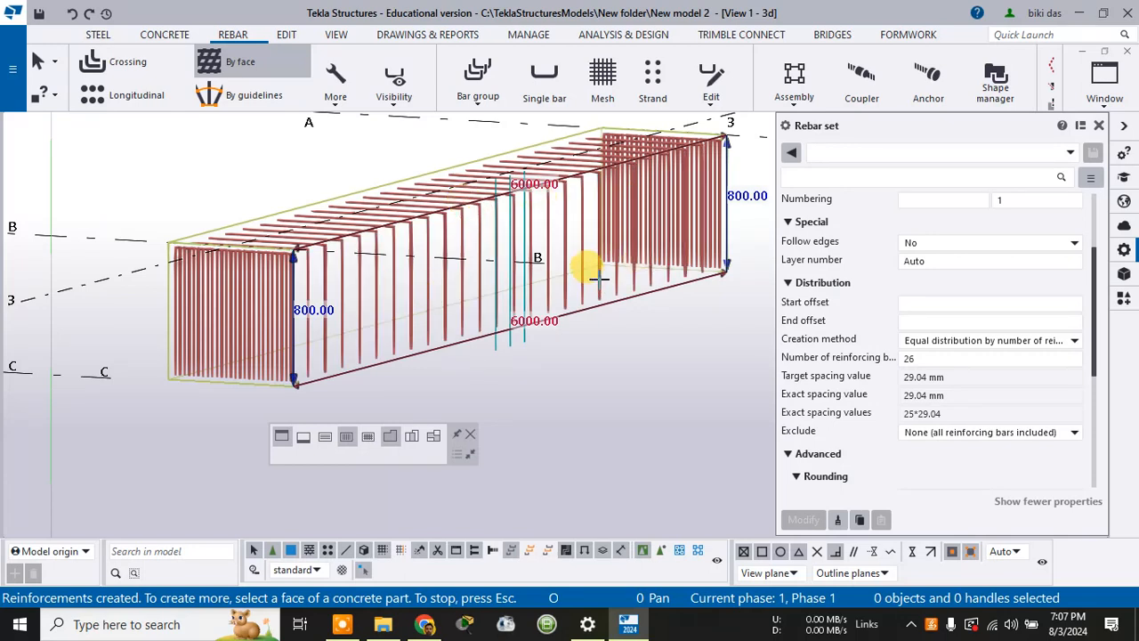
key(Escape)
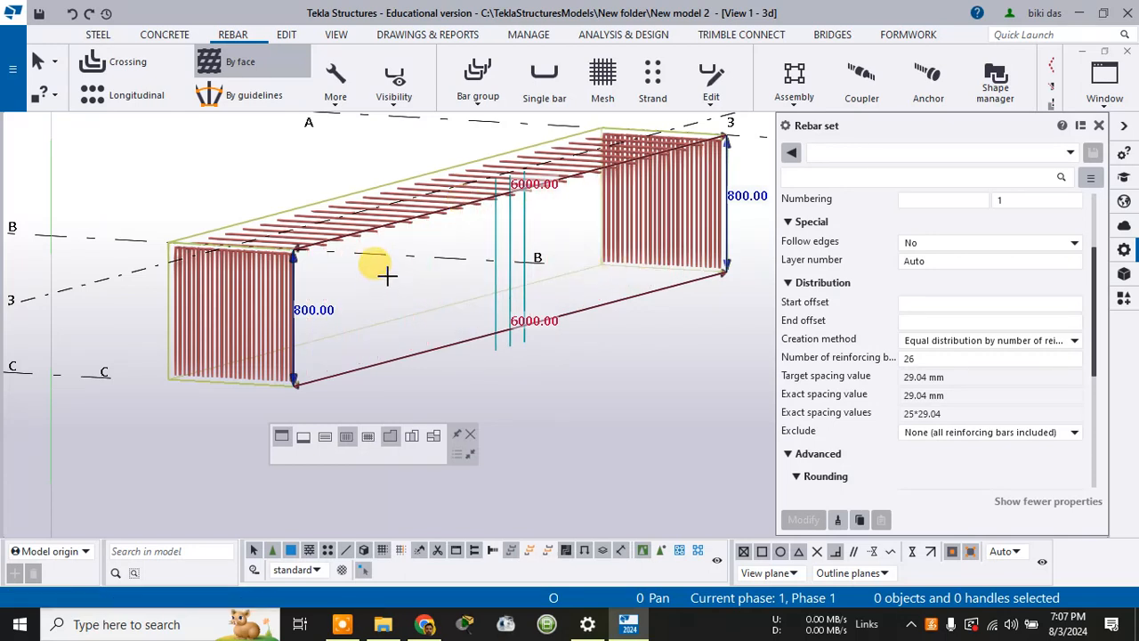
Create by-face rebar sets in both axis directions on the beam's long side, top and grid B end faces
click(367, 436)
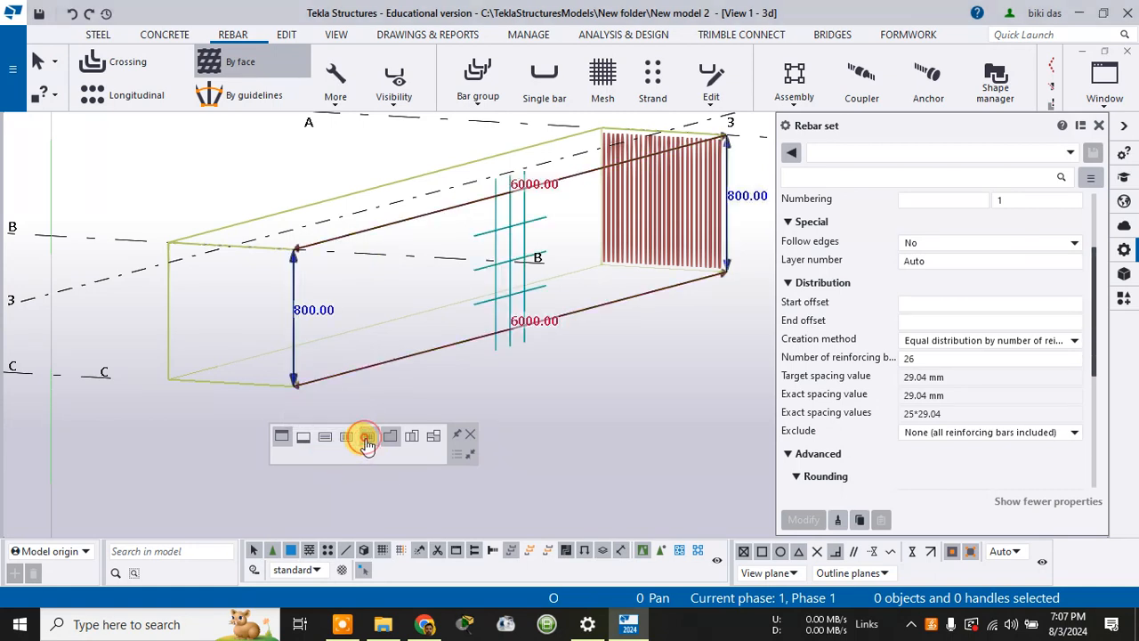
click(439, 278)
scroll(508, 262, up, 5)
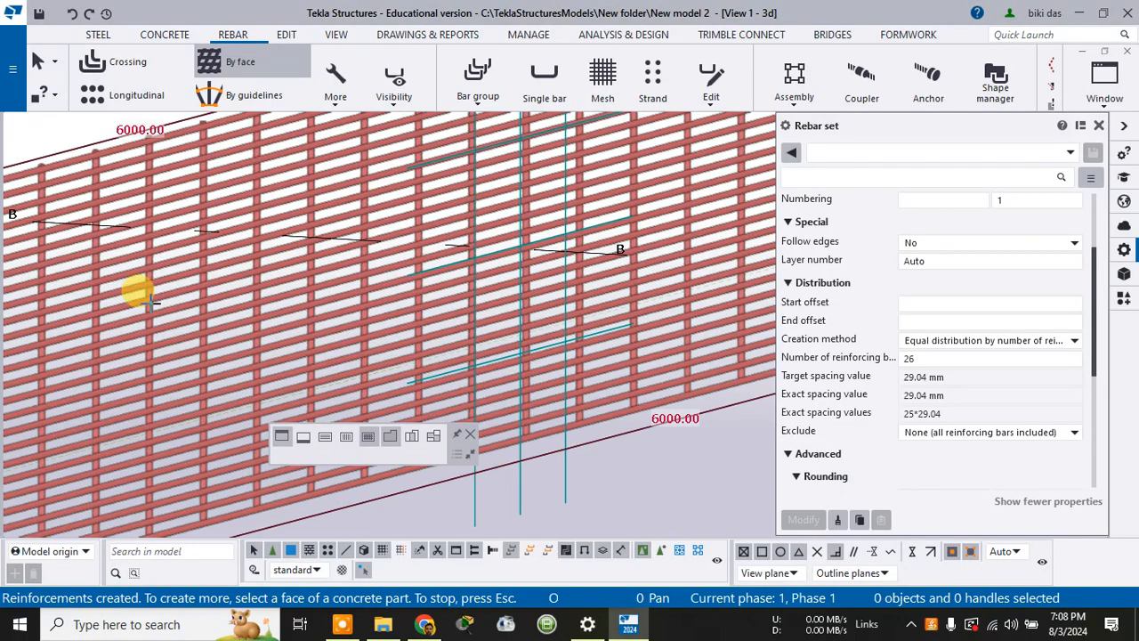
scroll(490, 371, down, 5)
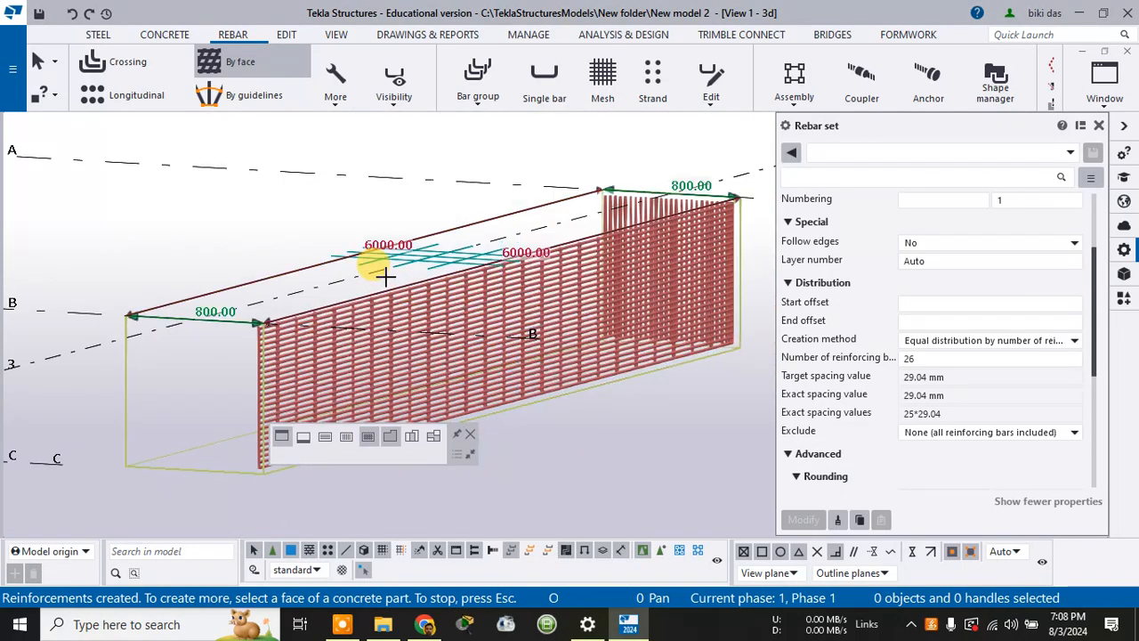
click(384, 277)
click(256, 377)
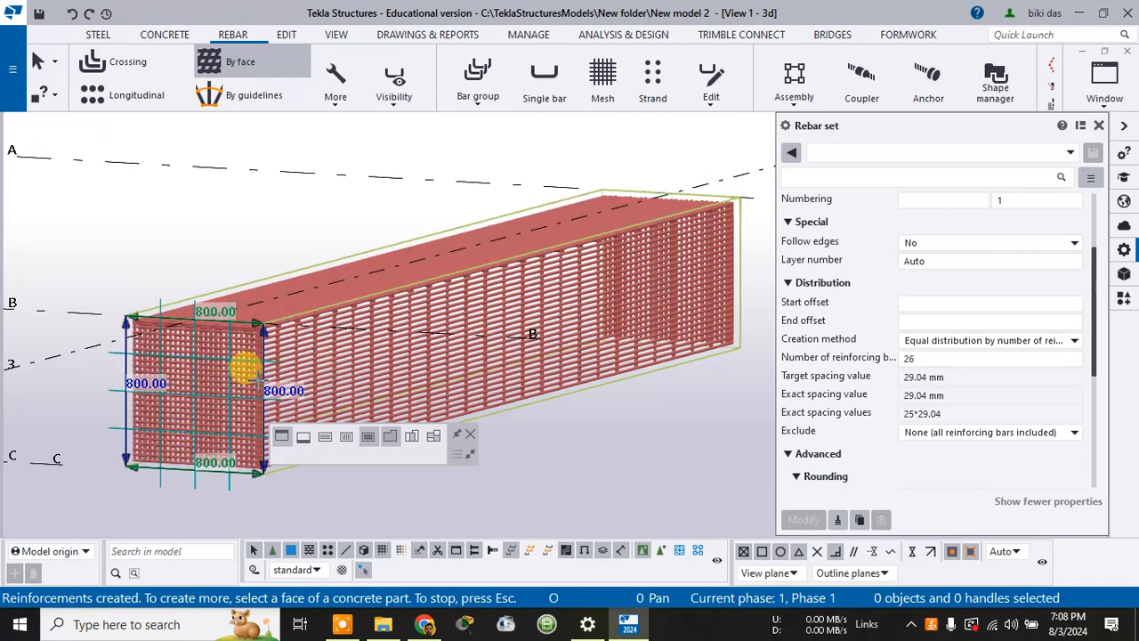
click(404, 396)
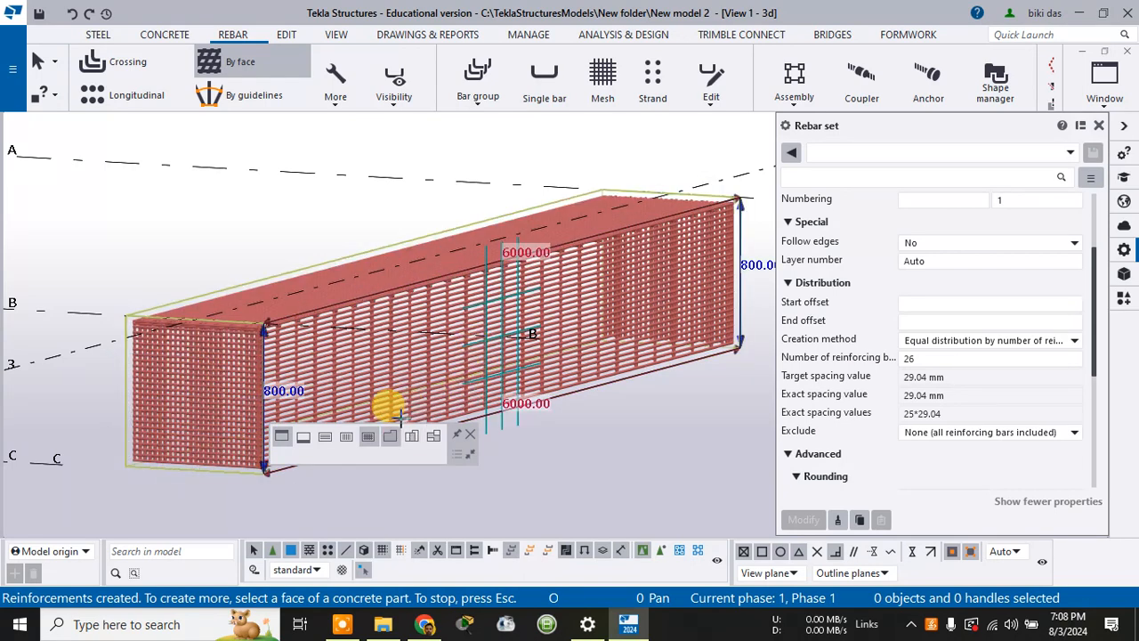
Undo the two-direction rebar sets on the beam's long side, top and grid B end faces
key(ctrl+z)
key(ctrl+z)
key(ctrl+z)
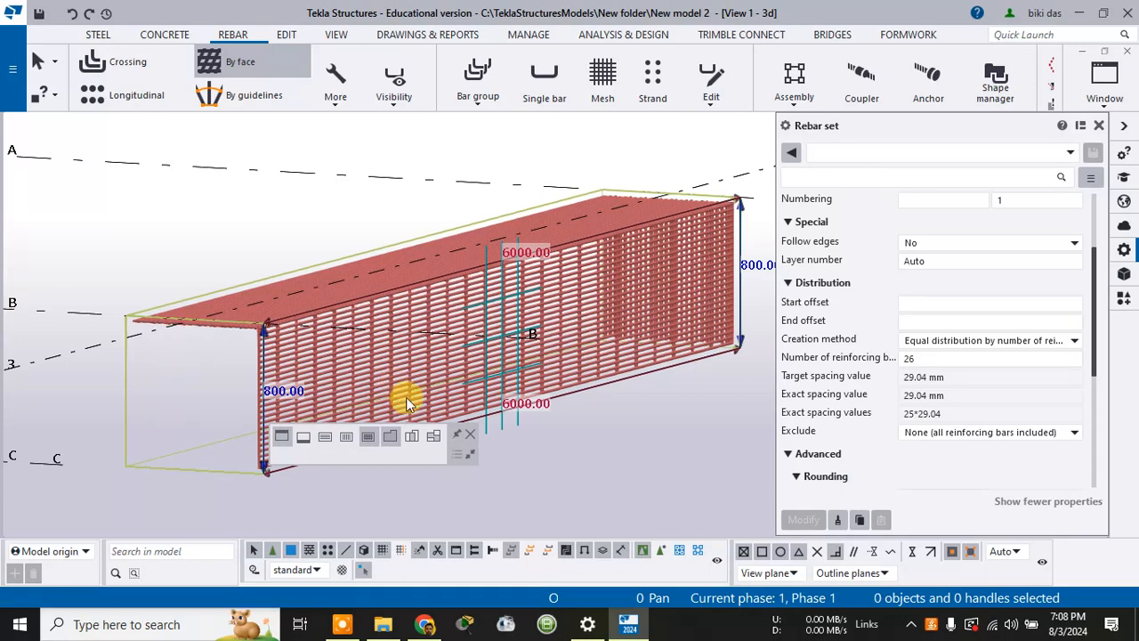
key(ctrl+z)
key(ctrl+z)
key(ctrl+z)
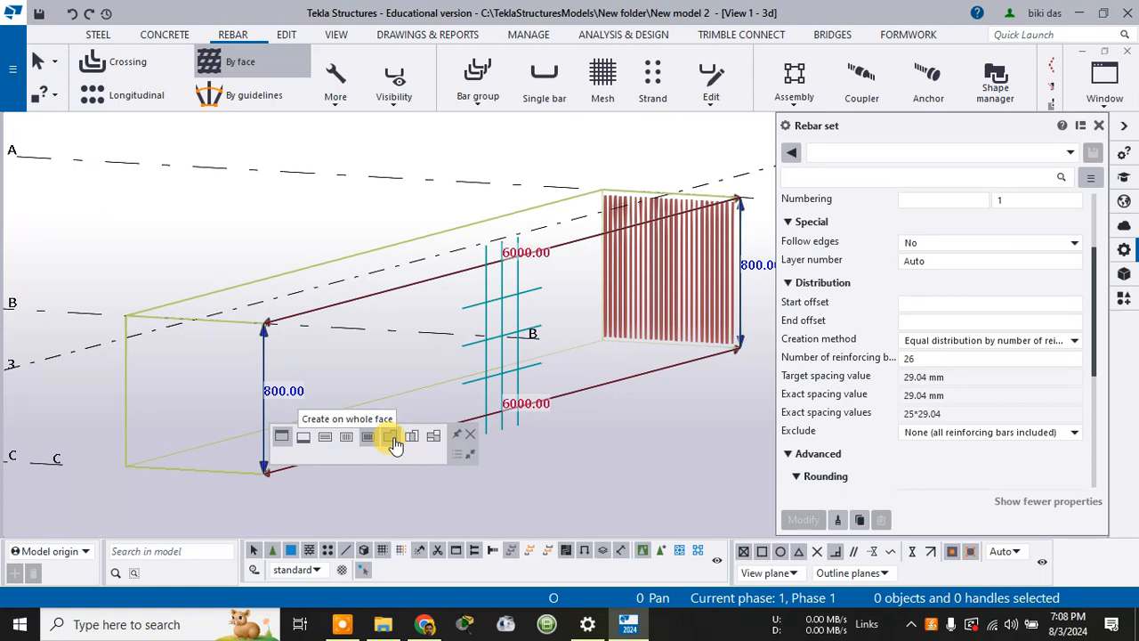
Create a two-direction by-face rebar set between two opposite corners of the grid B end face, and undo it
click(395, 444)
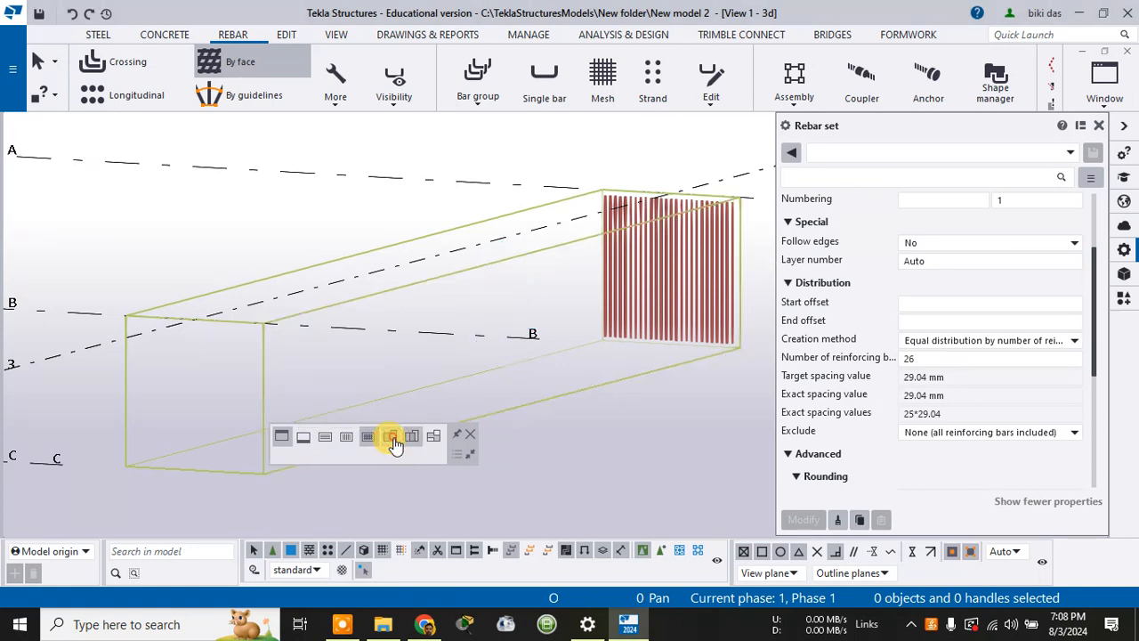
click(210, 420)
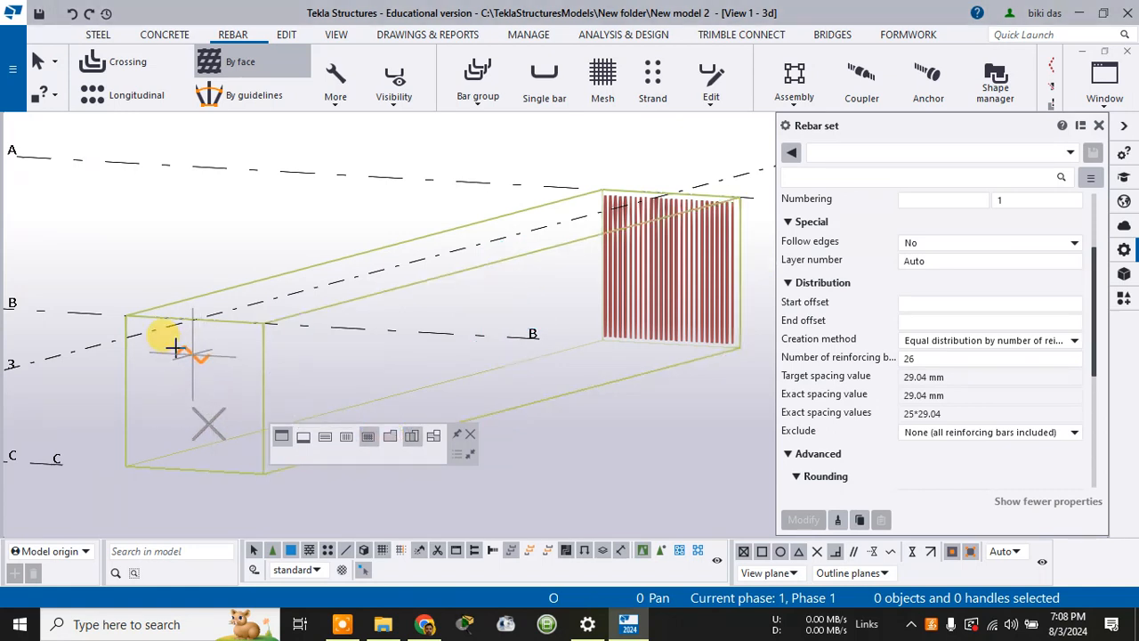
click(127, 315)
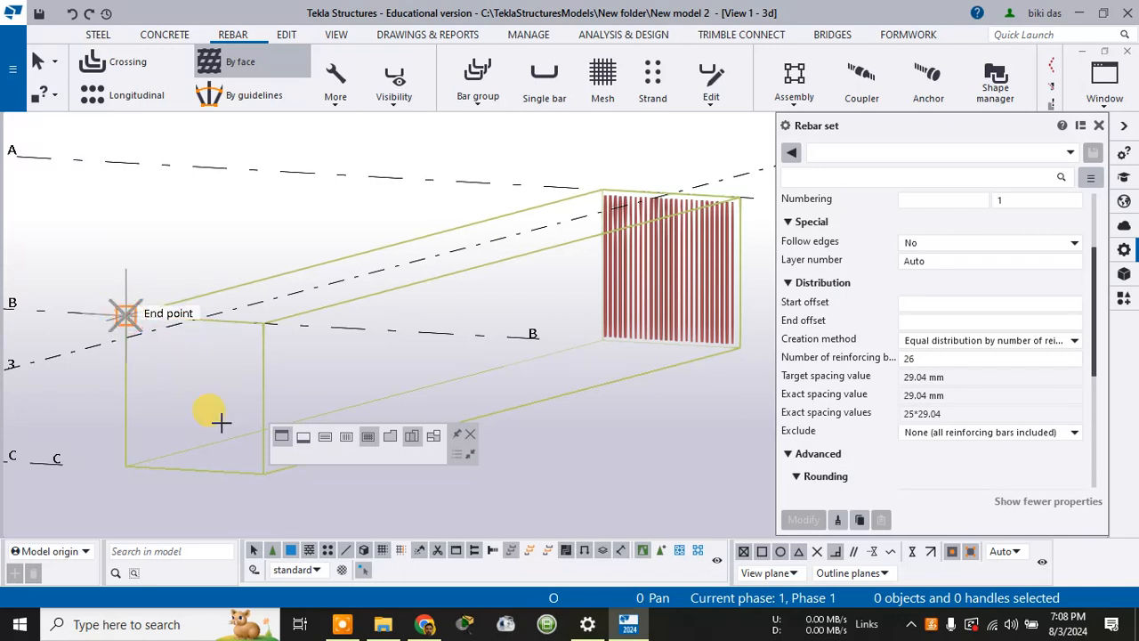
click(261, 471)
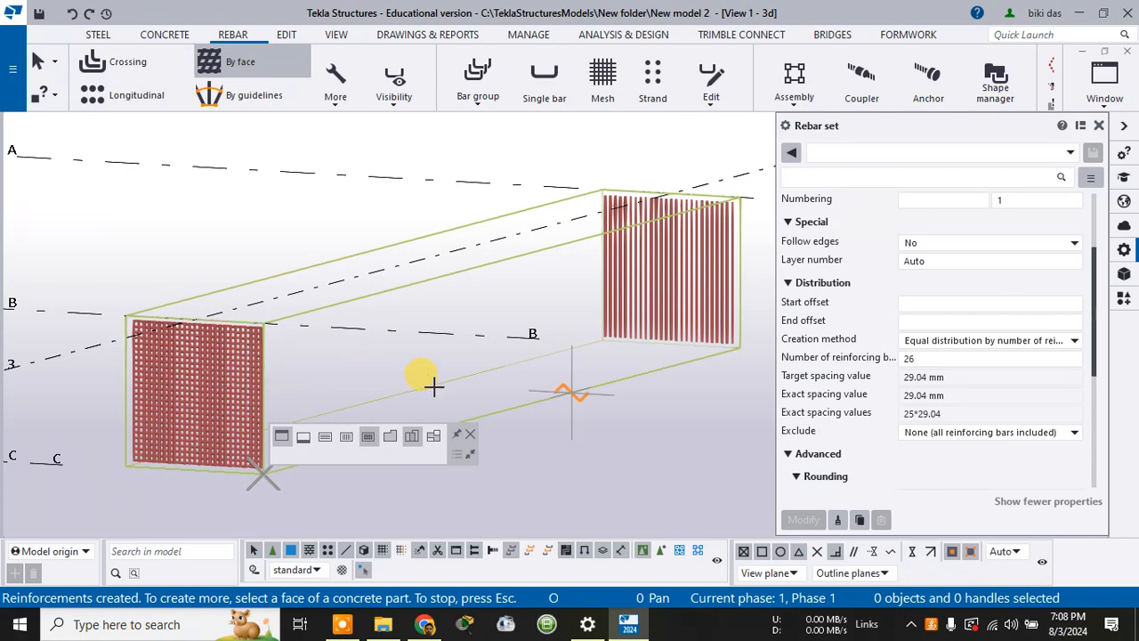
key(Escape)
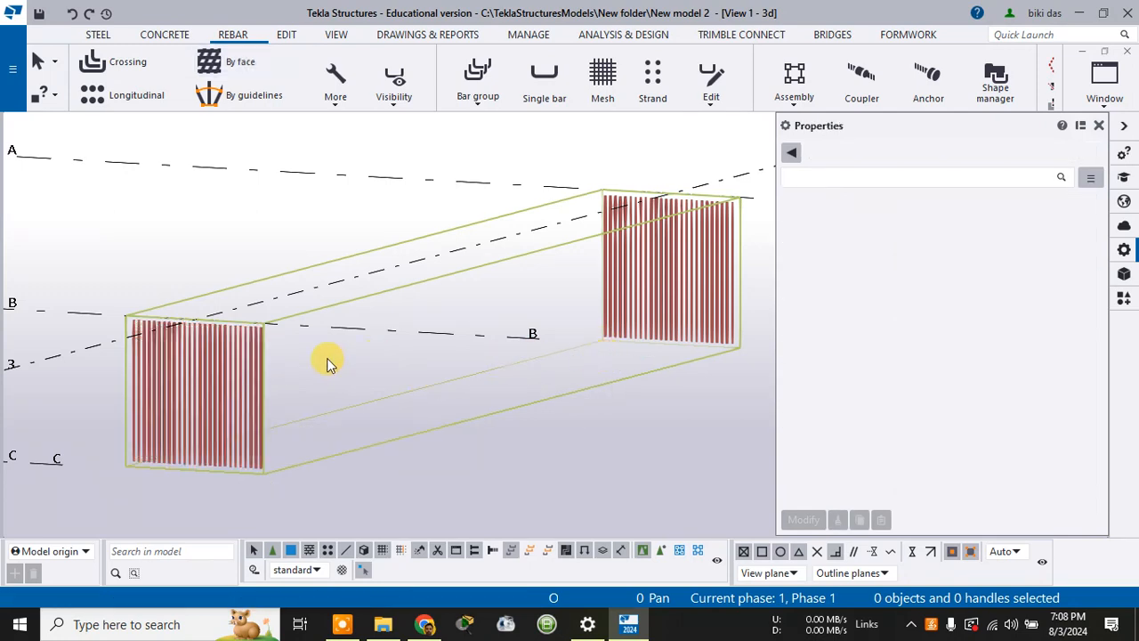
key(ctrl+z)
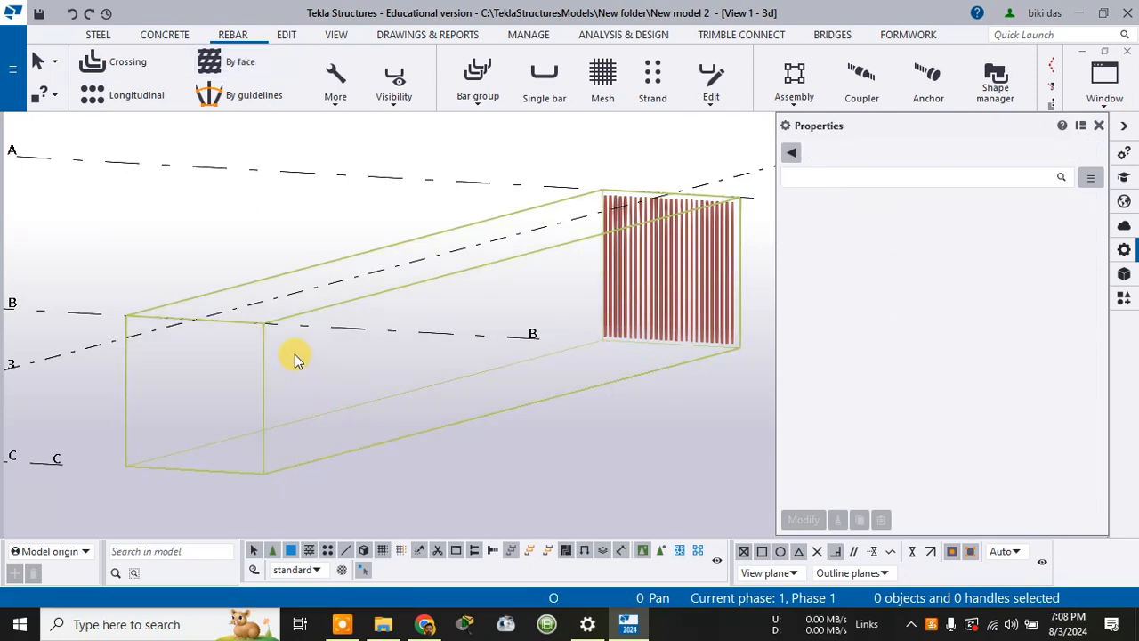
click(214, 65)
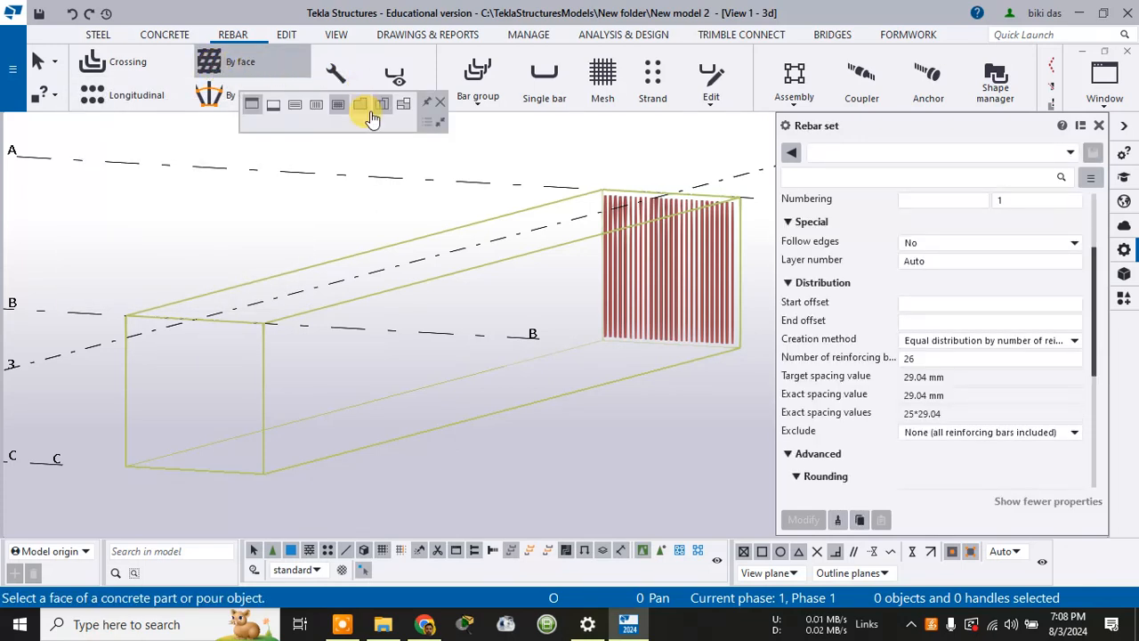
click(430, 100)
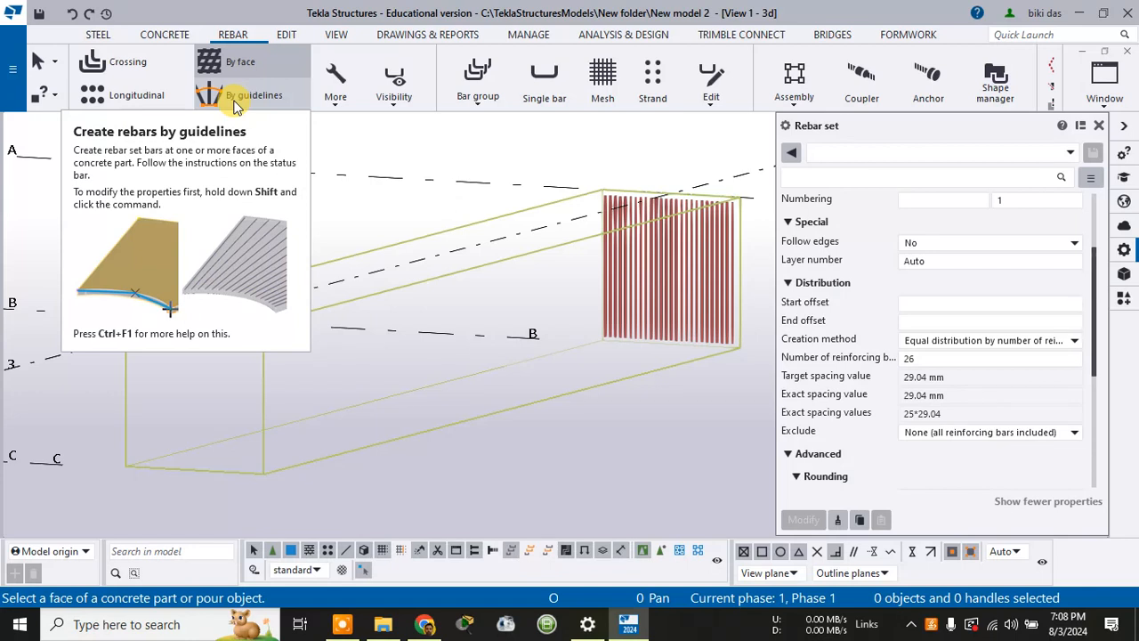
Create a by-guidelines rebar set on the beam's long side face, with the primary guideline along its full lower edge
click(236, 103)
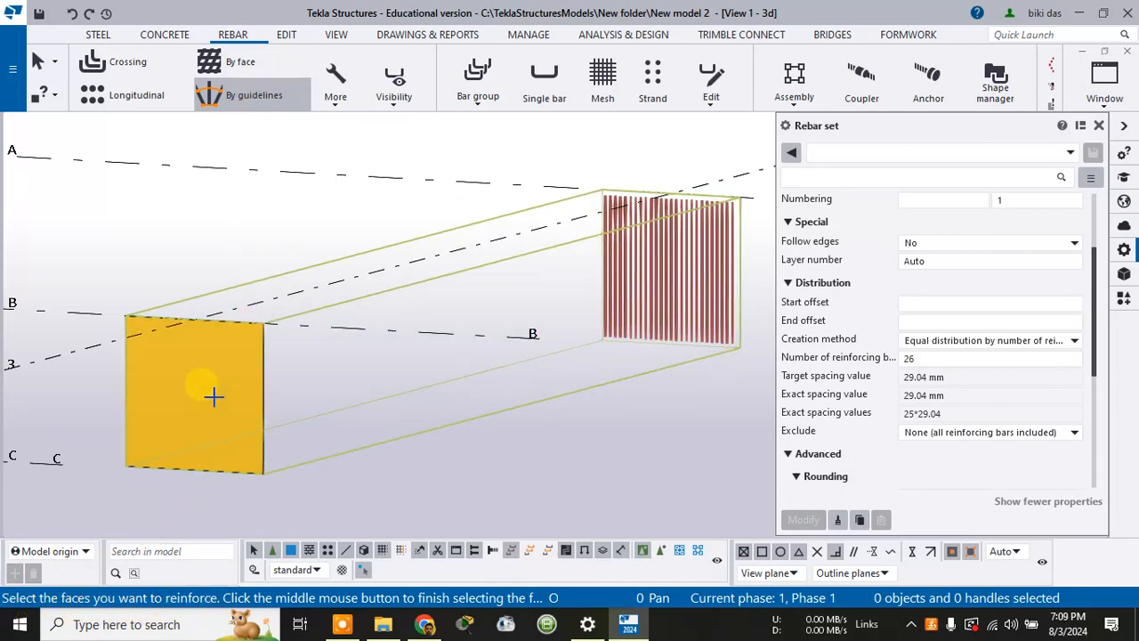
click(247, 385)
click(355, 388)
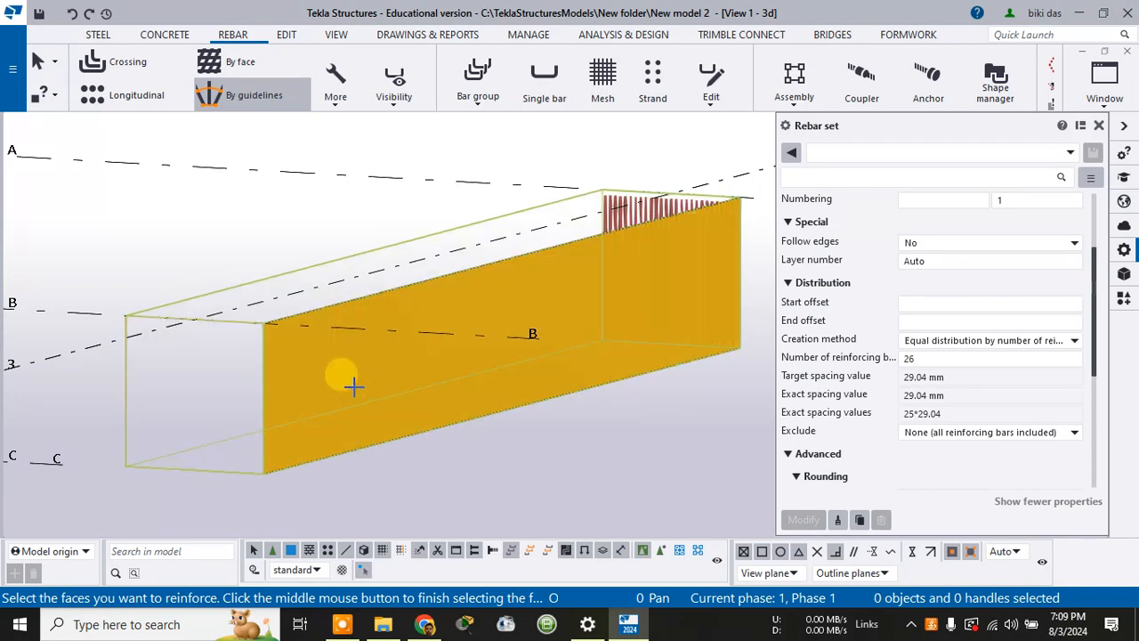
middle_click(353, 385)
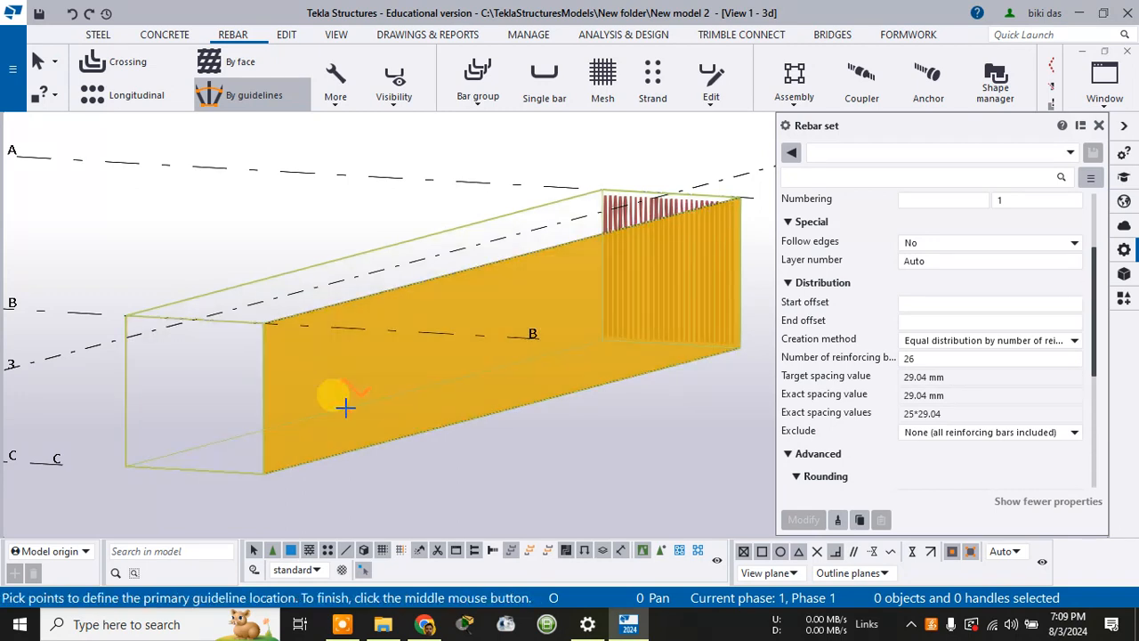
click(271, 473)
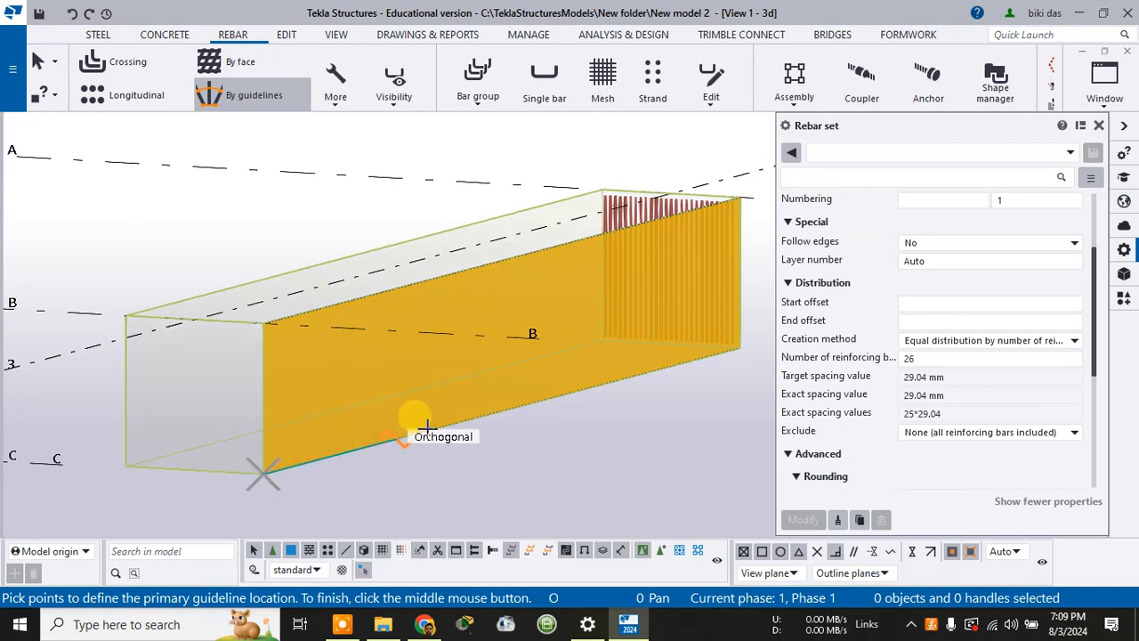
click(741, 349)
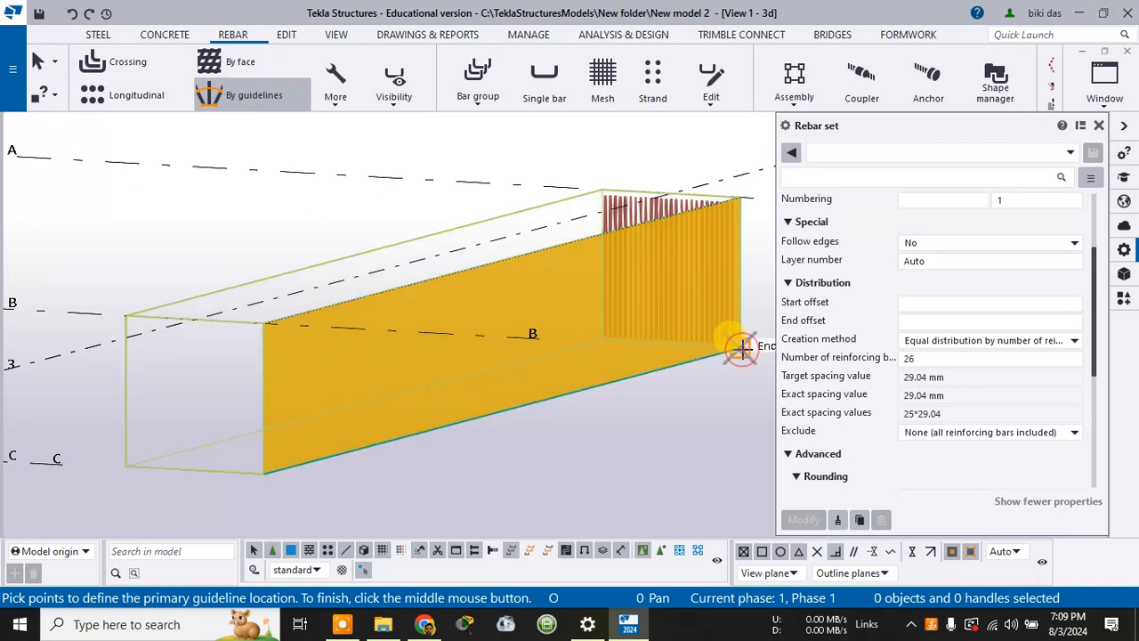
middle_click(741, 348)
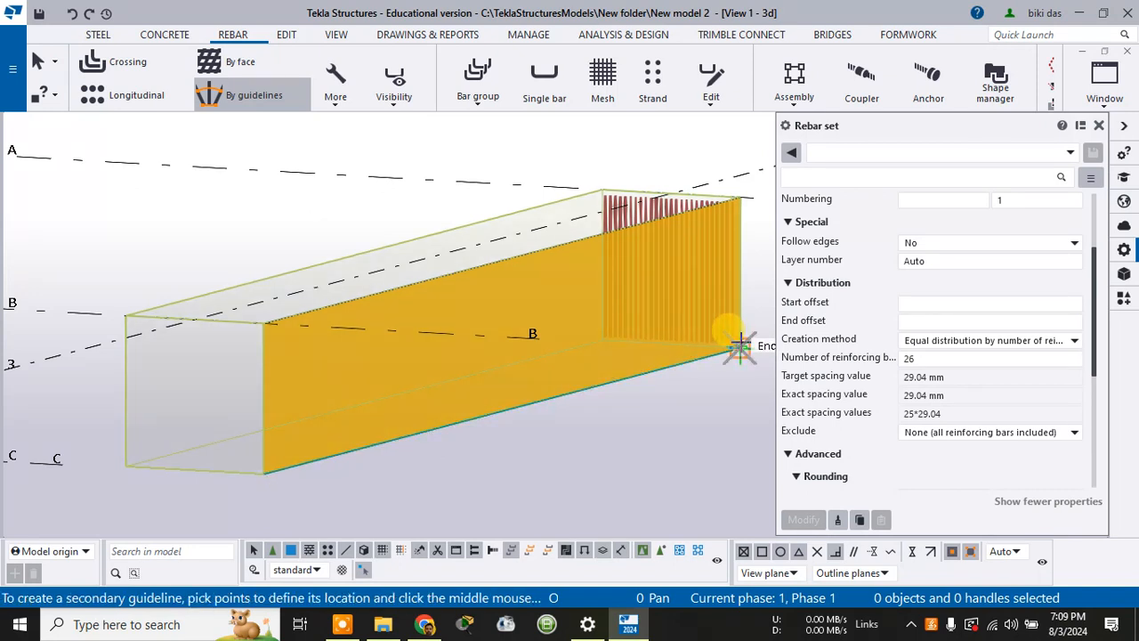
click(741, 349)
mouse_move(484, 457)
middle_down()
mouse_move(281, 439)
mouse_move(284, 421)
middle_up()
middle_click(290, 419)
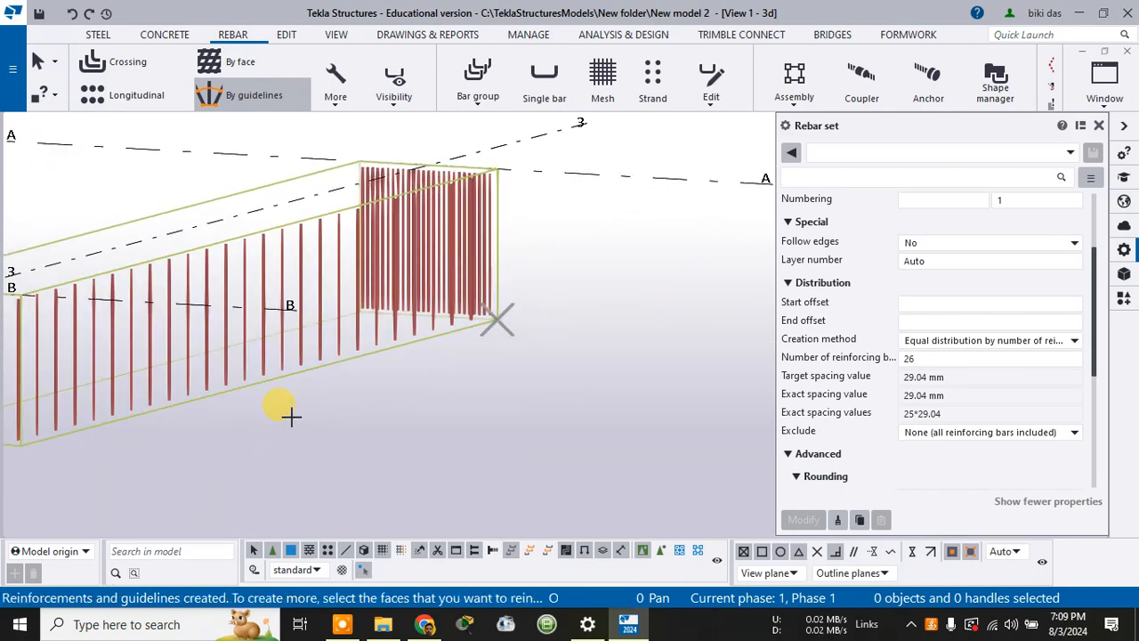
scroll(267, 501, down, 3)
scroll(396, 451, down, 2)
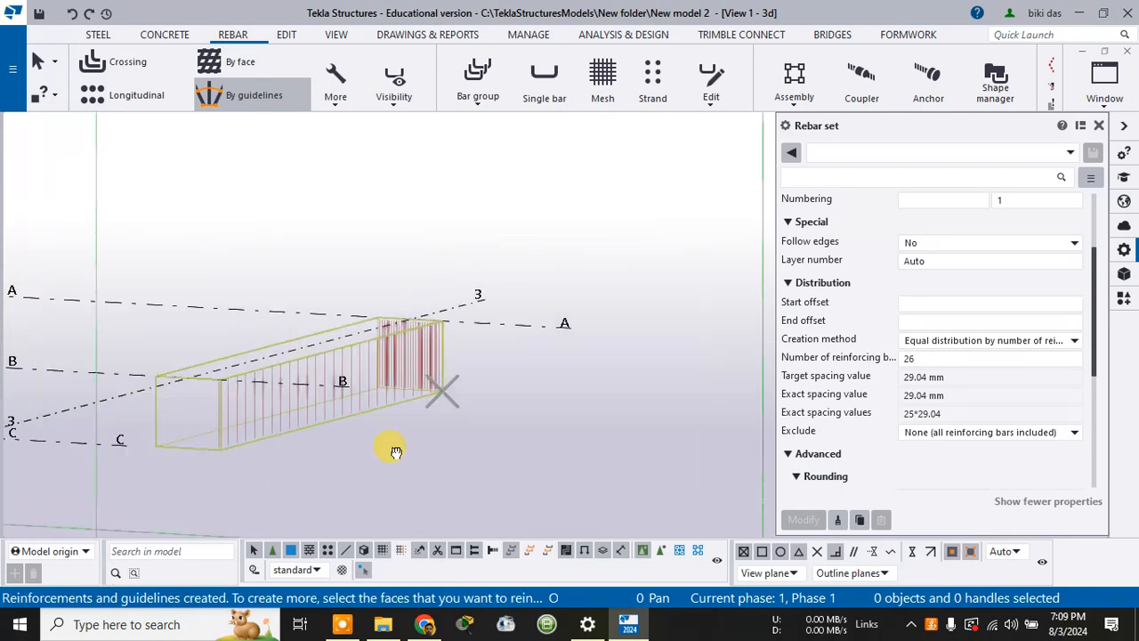
Create a by-guidelines rebar set on the grid B end face, with the guideline running from the lower corner to the lower edge's midpoint
scroll(374, 402, up, 5)
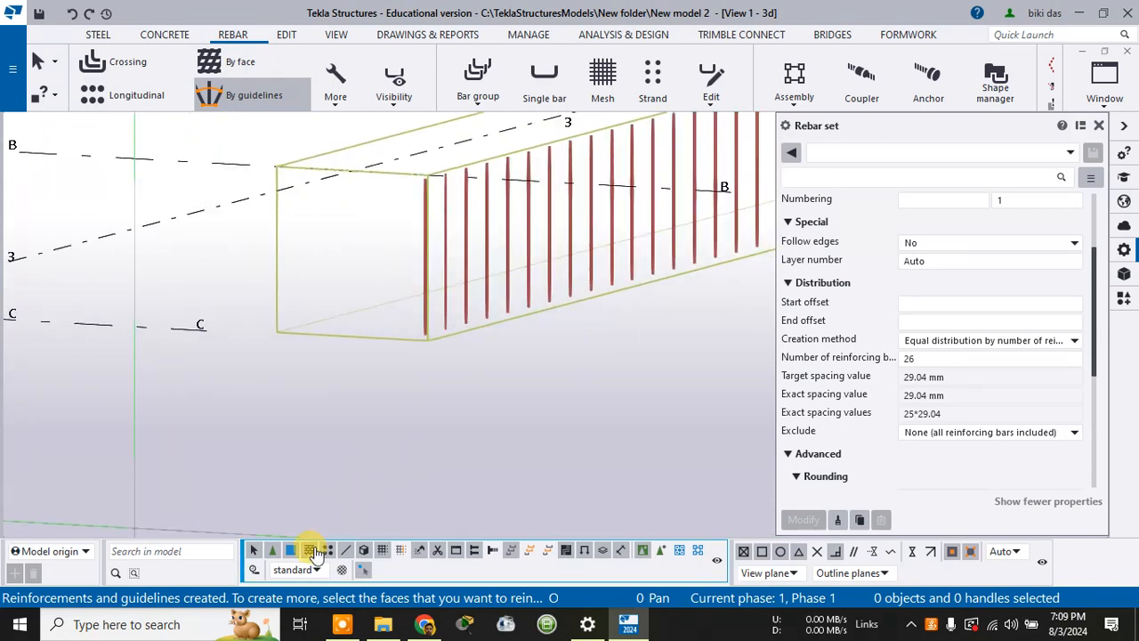
middle_click(367, 285)
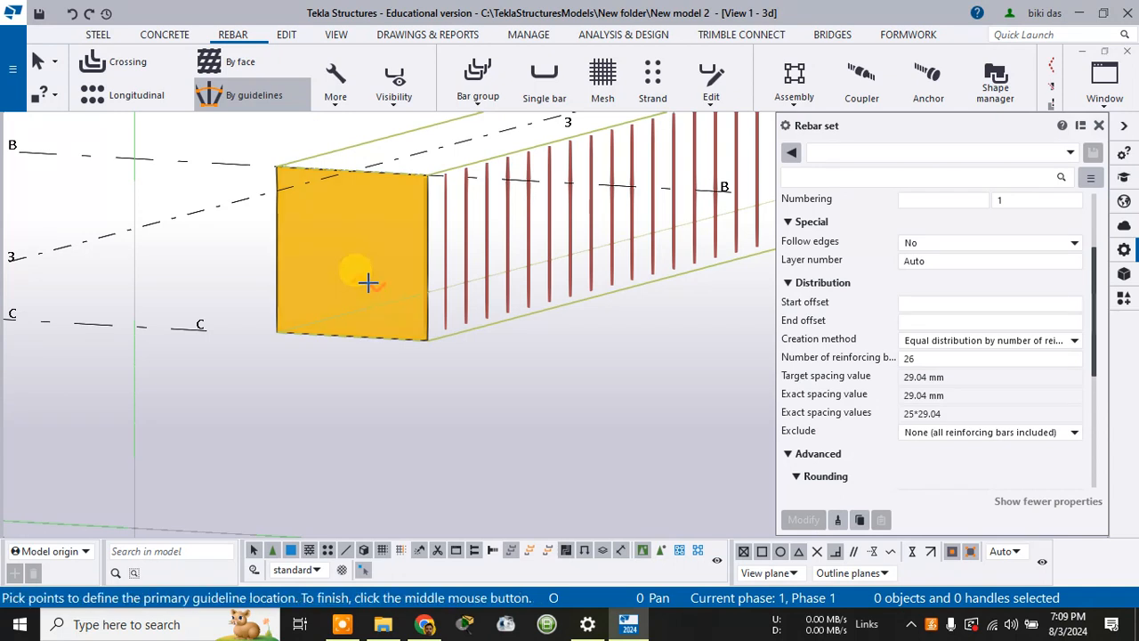
click(427, 341)
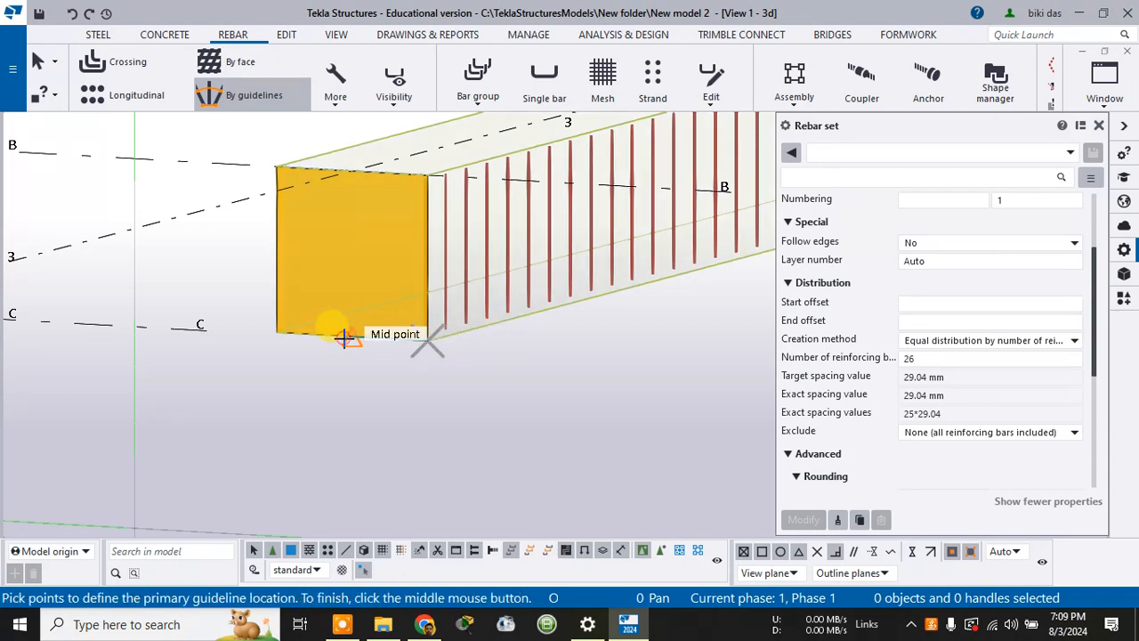
click(352, 337)
middle_click(352, 338)
middle_click(351, 336)
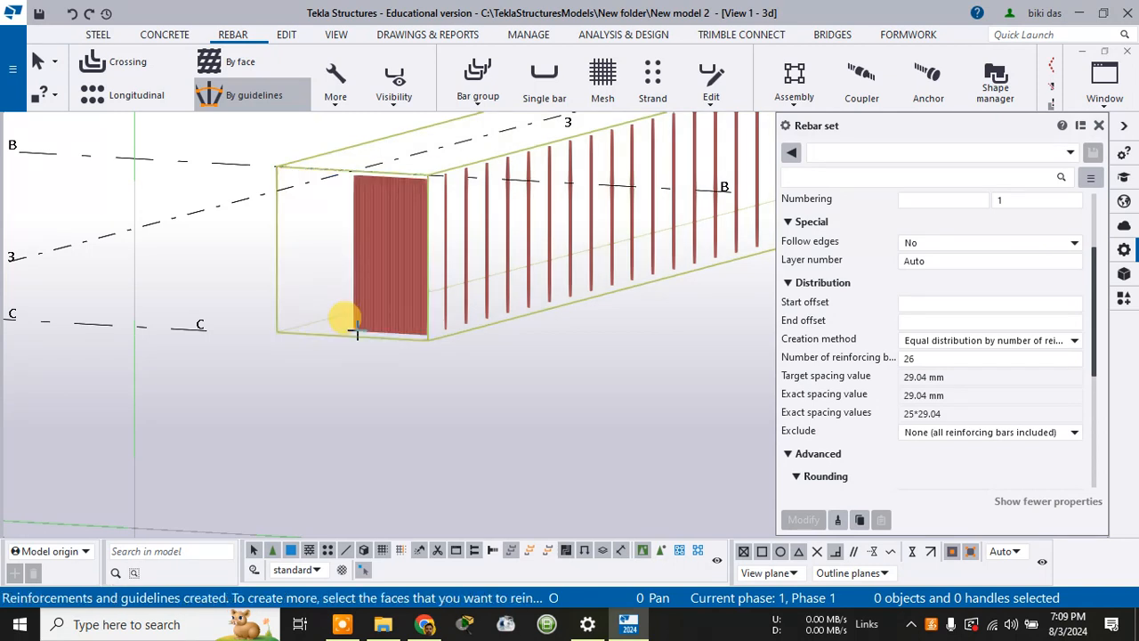
scroll(392, 333, up, 3)
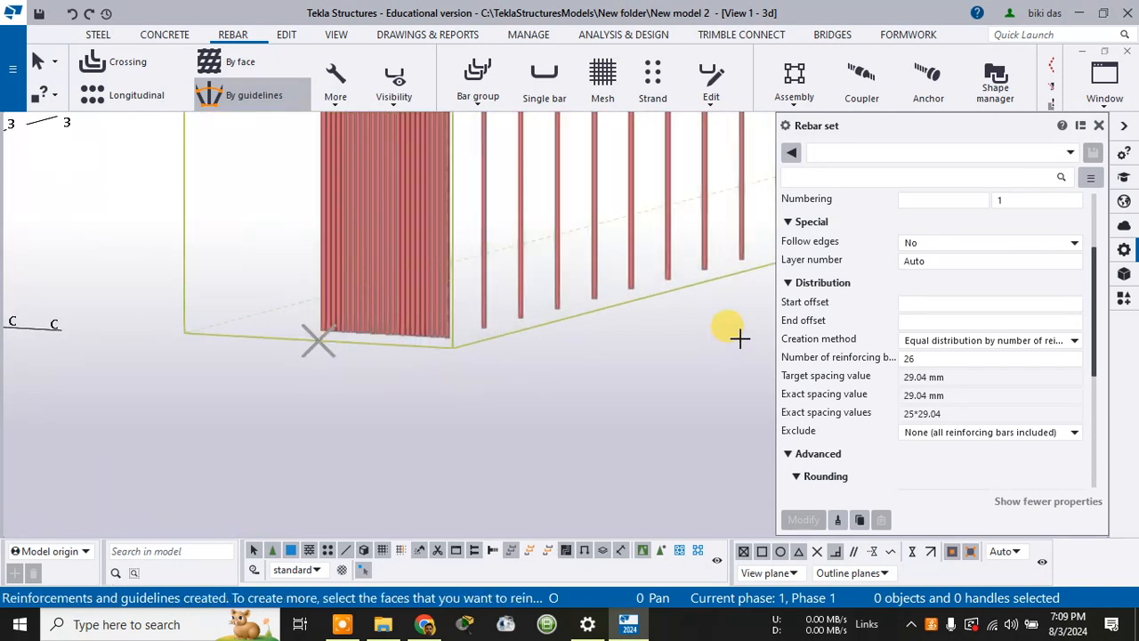
scroll(516, 271, up, 1)
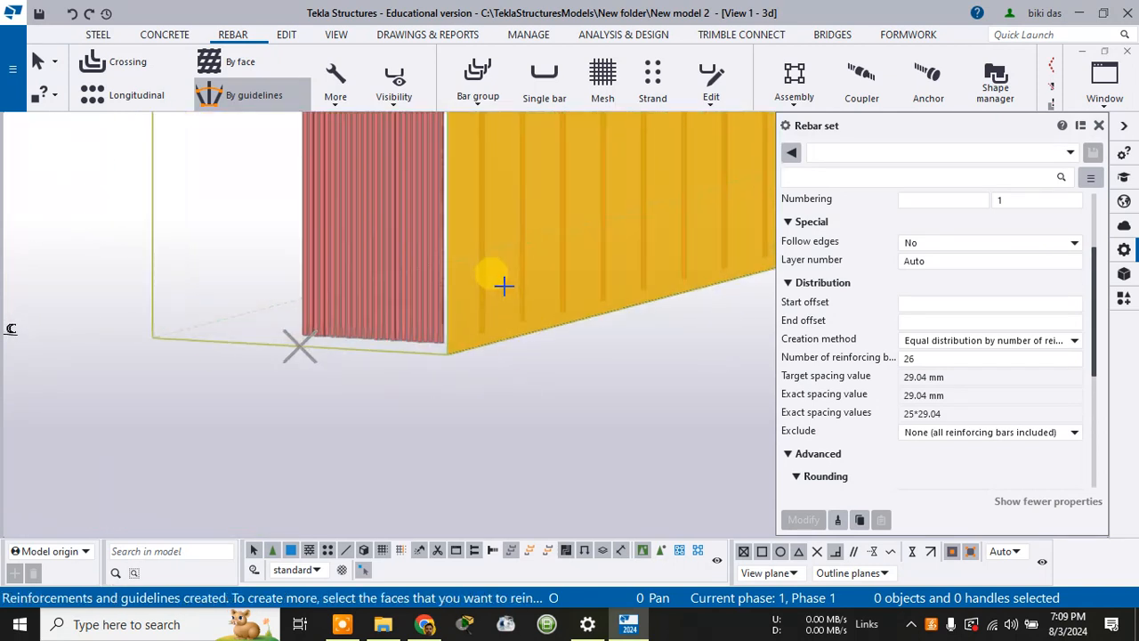
scroll(503, 284, up, 1)
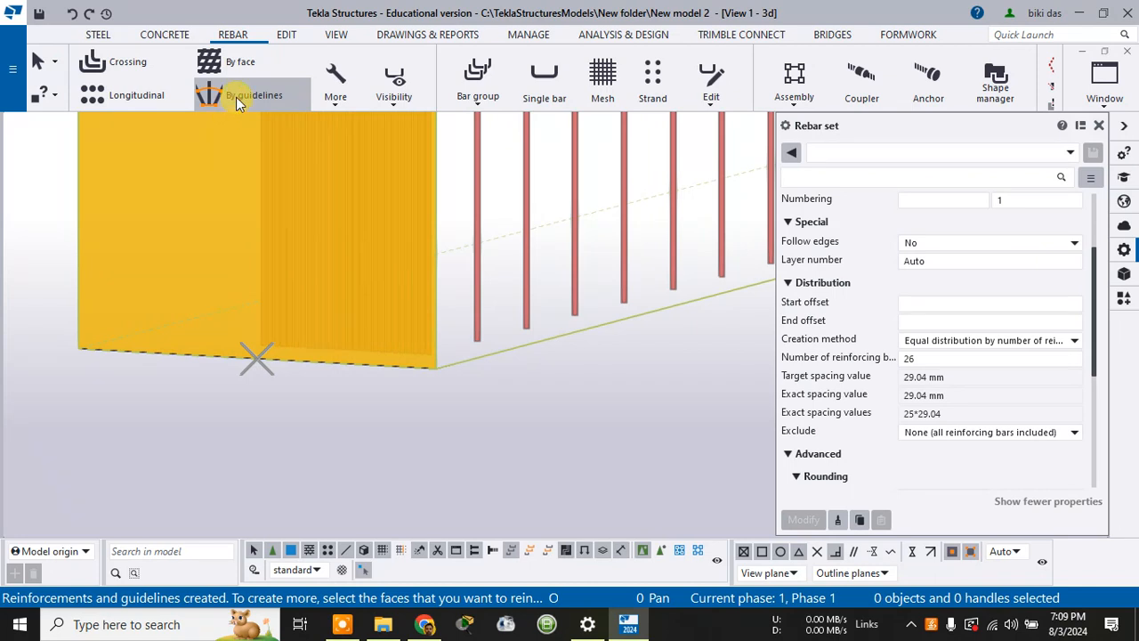
Create a by-guidelines rebar set on the beam's top face, with the guideline from the grid B end corner to the long edge's midpoint
click(236, 96)
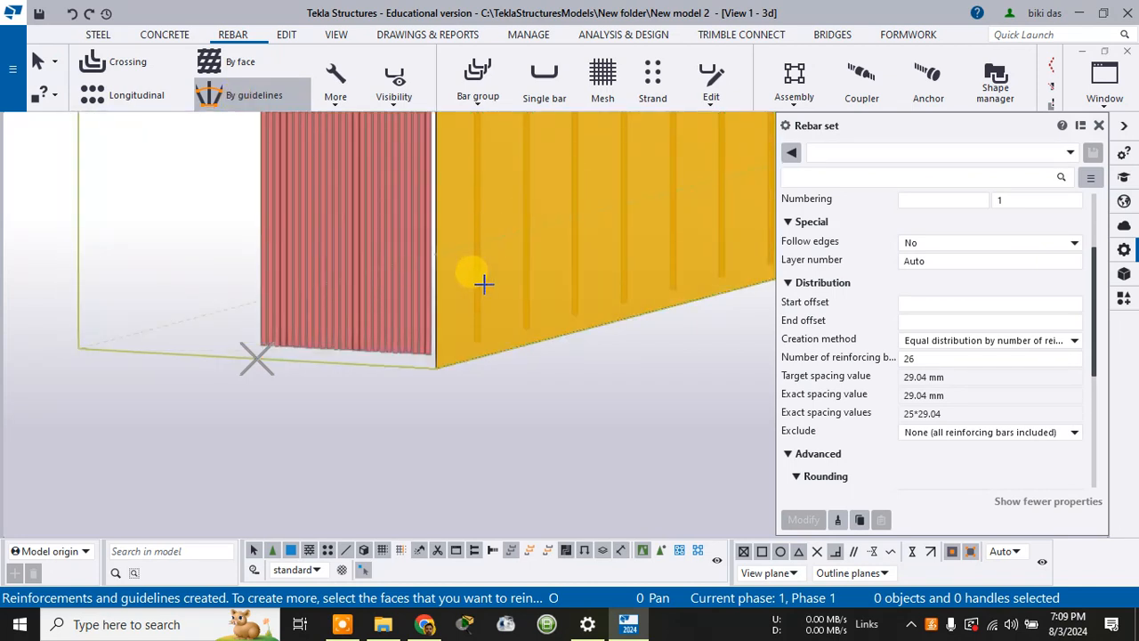
scroll(483, 283, down, 5)
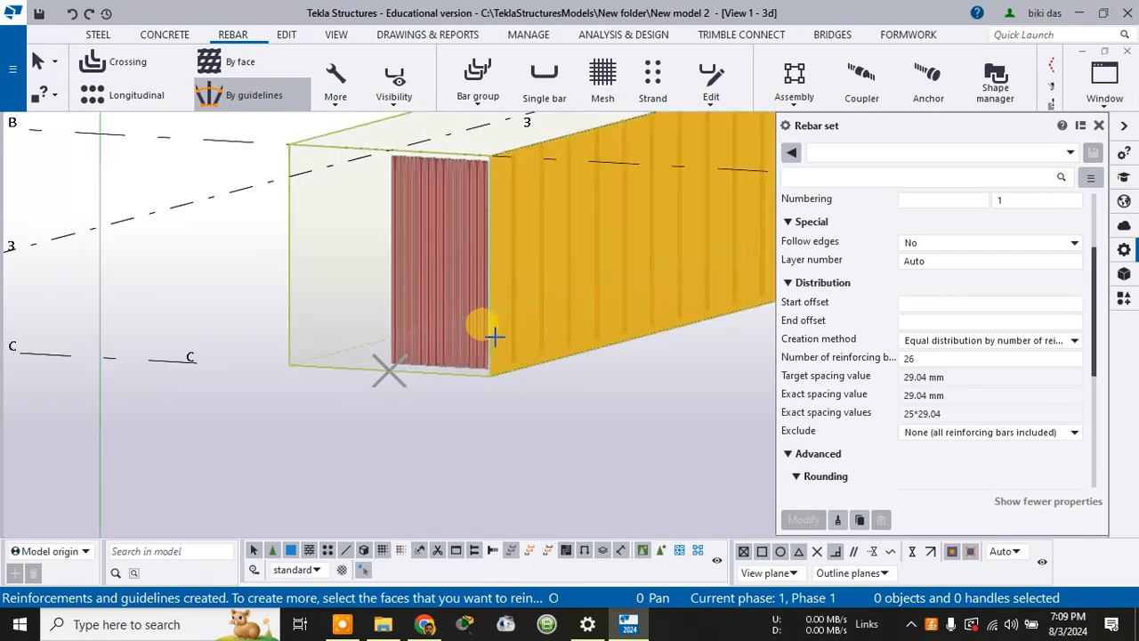
middle_drag(494, 326, 386, 418)
middle_click(386, 417)
click(251, 98)
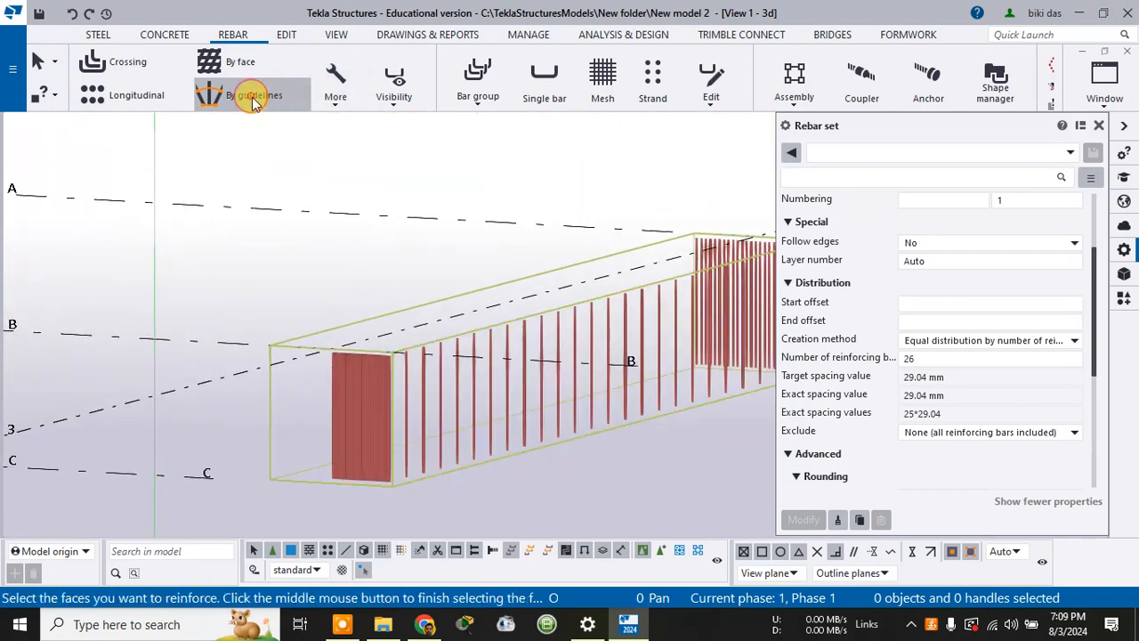
click(432, 324)
middle_click(432, 323)
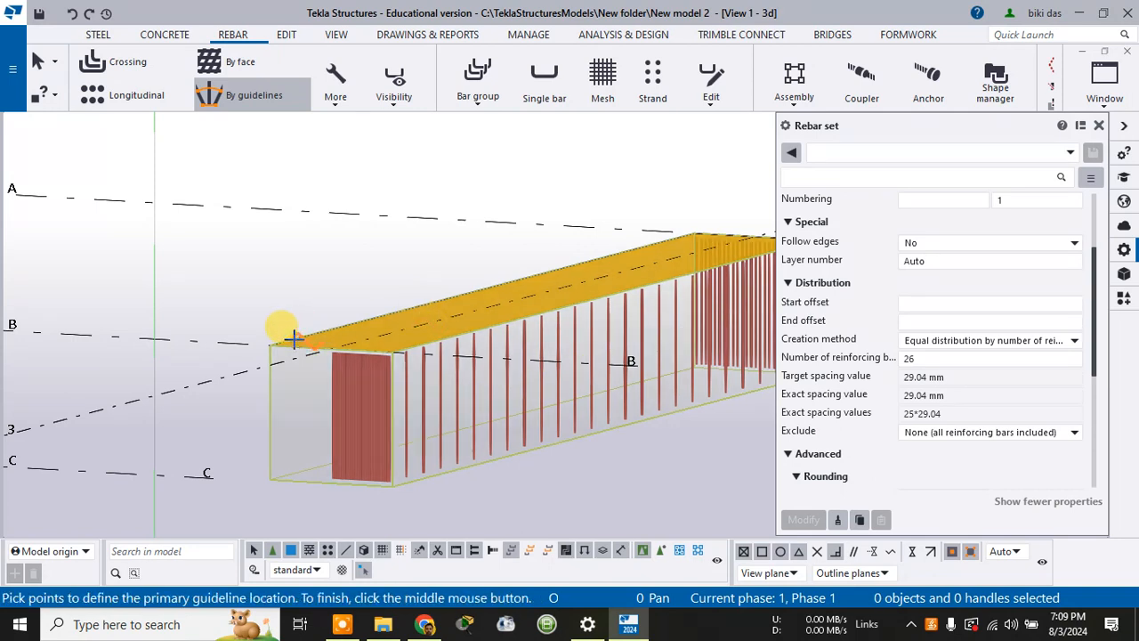
click(268, 343)
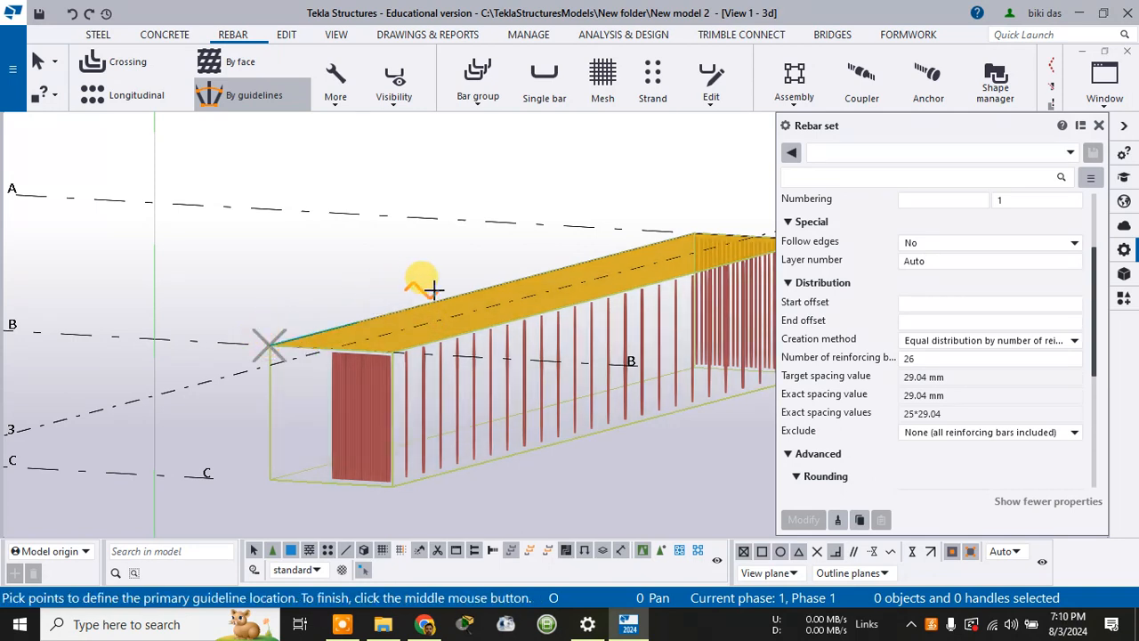
click(486, 287)
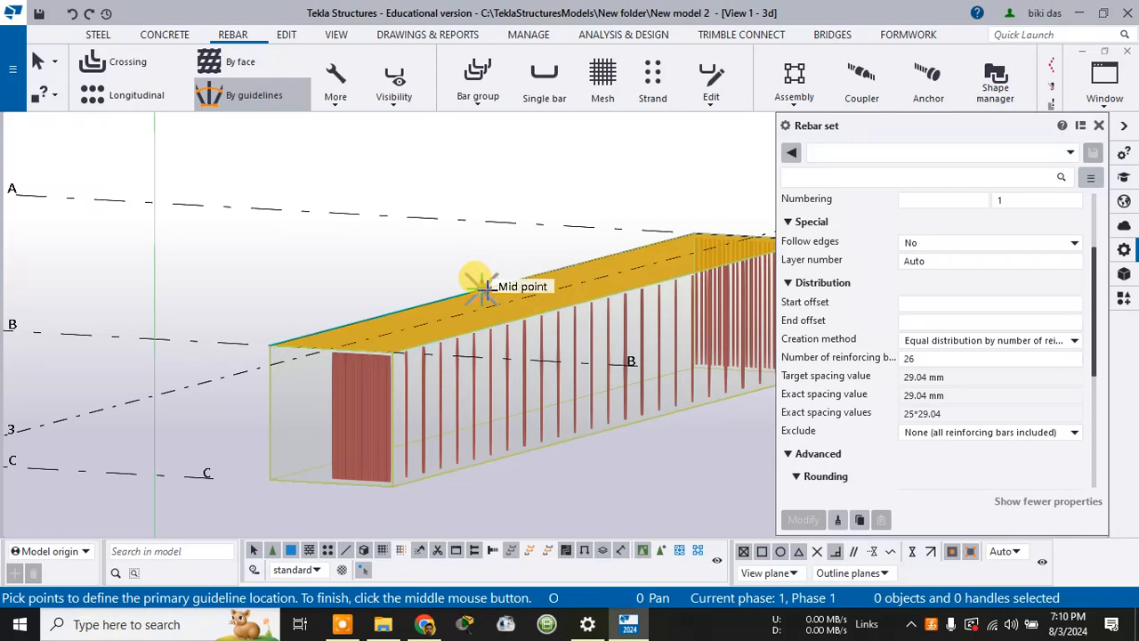
middle_click(486, 288)
middle_click(480, 283)
scroll(510, 285, up, 2)
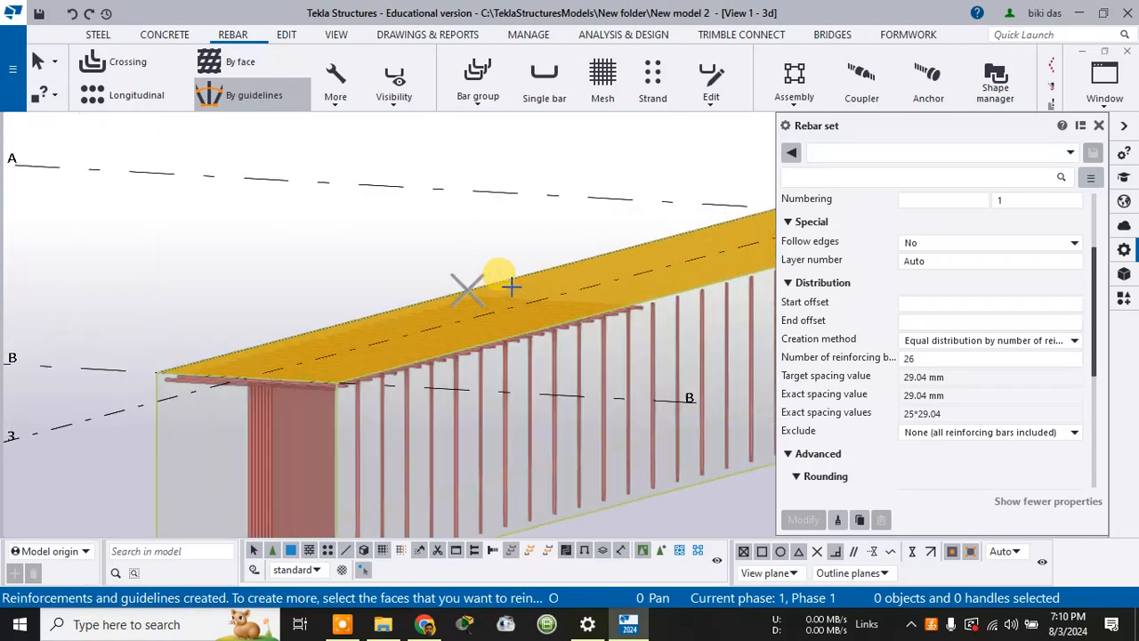
scroll(510, 284, up, 3)
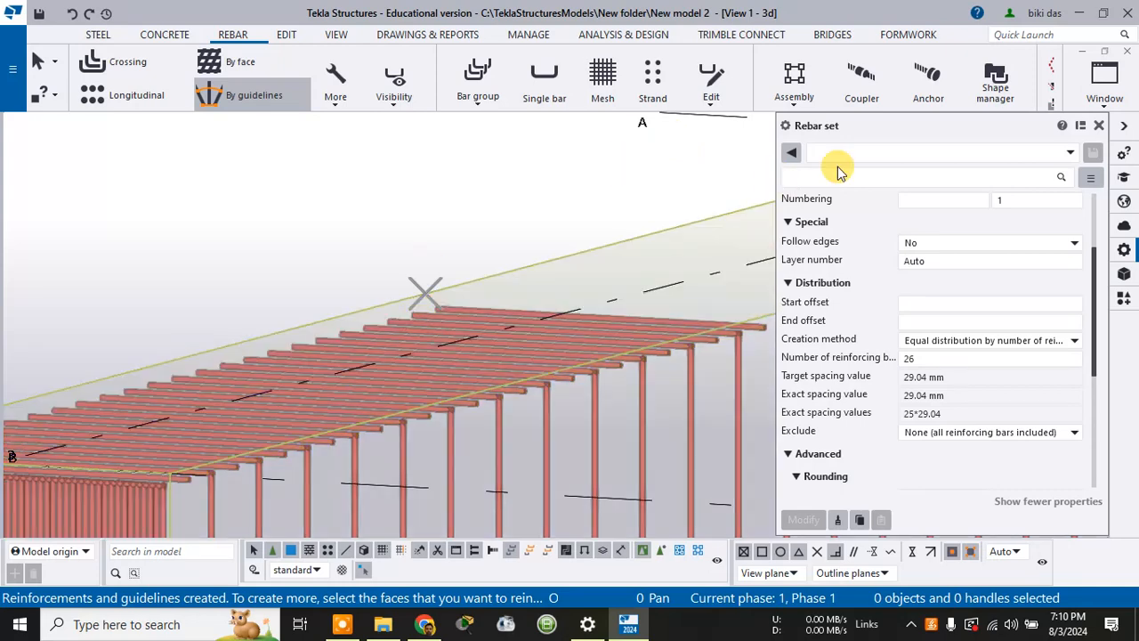
End the by-guidelines command and remove all the rebar sets from the beam
scroll(368, 219, down, 3)
scroll(393, 214, down, 2)
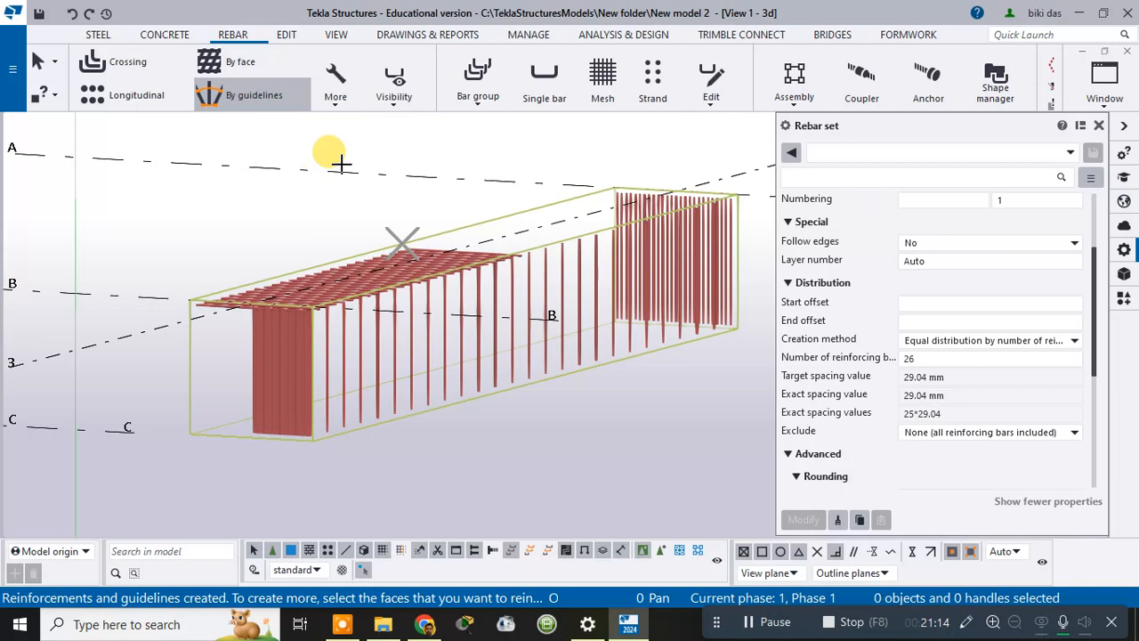
key(Escape)
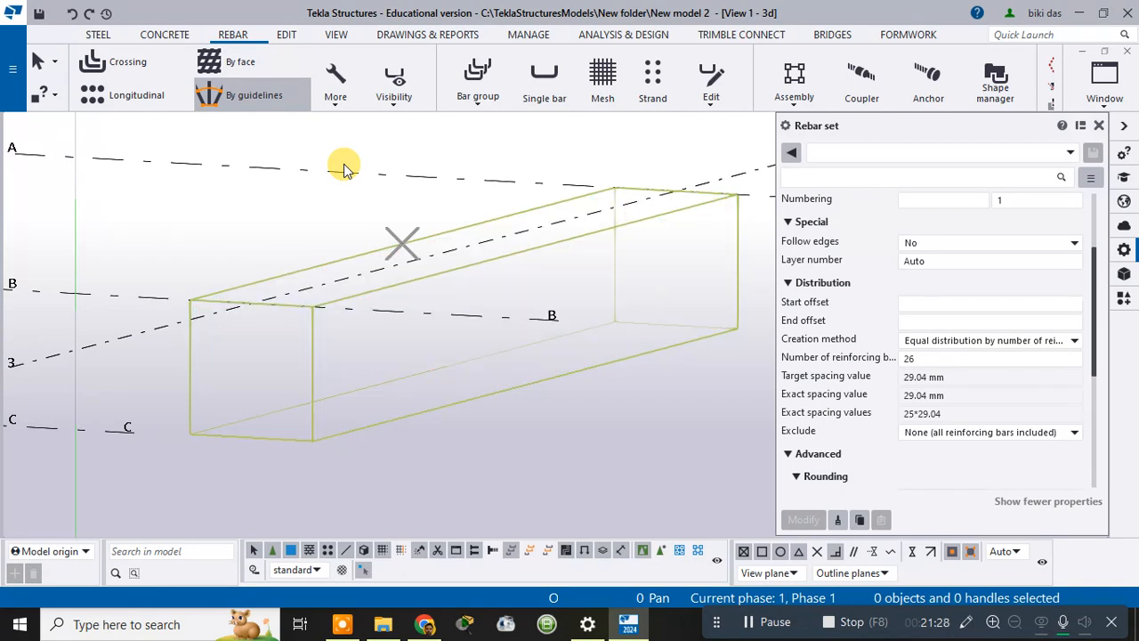
Create a uniform point-input rebar set shaped along the grid B end's vertical edge, distributed between the long side's two upper corners
click(337, 100)
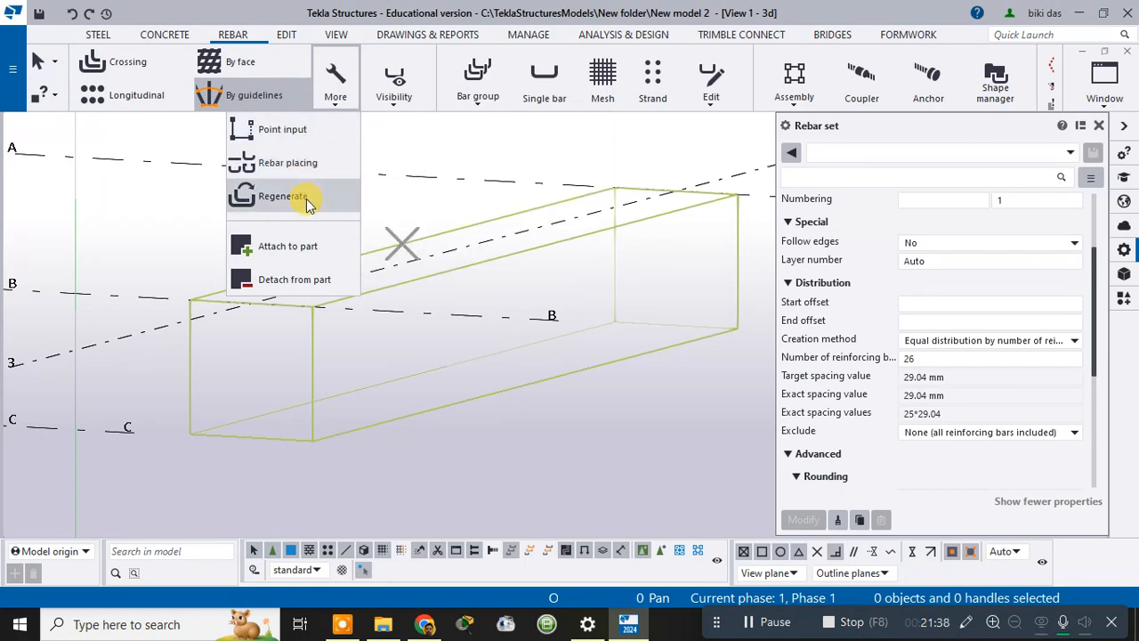
click(299, 133)
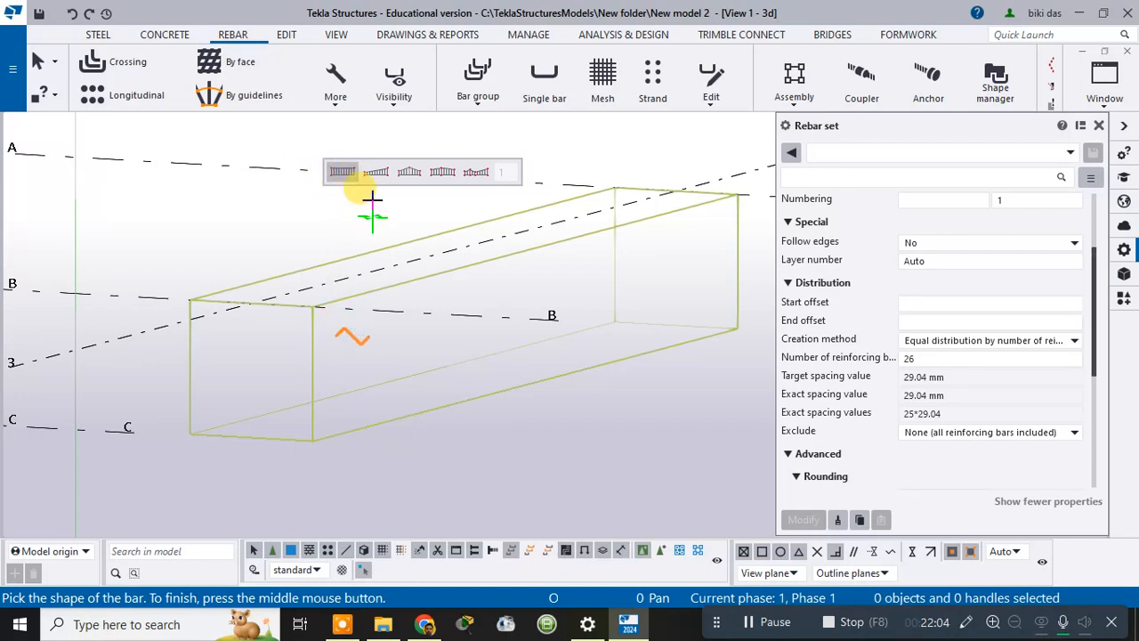
click(341, 171)
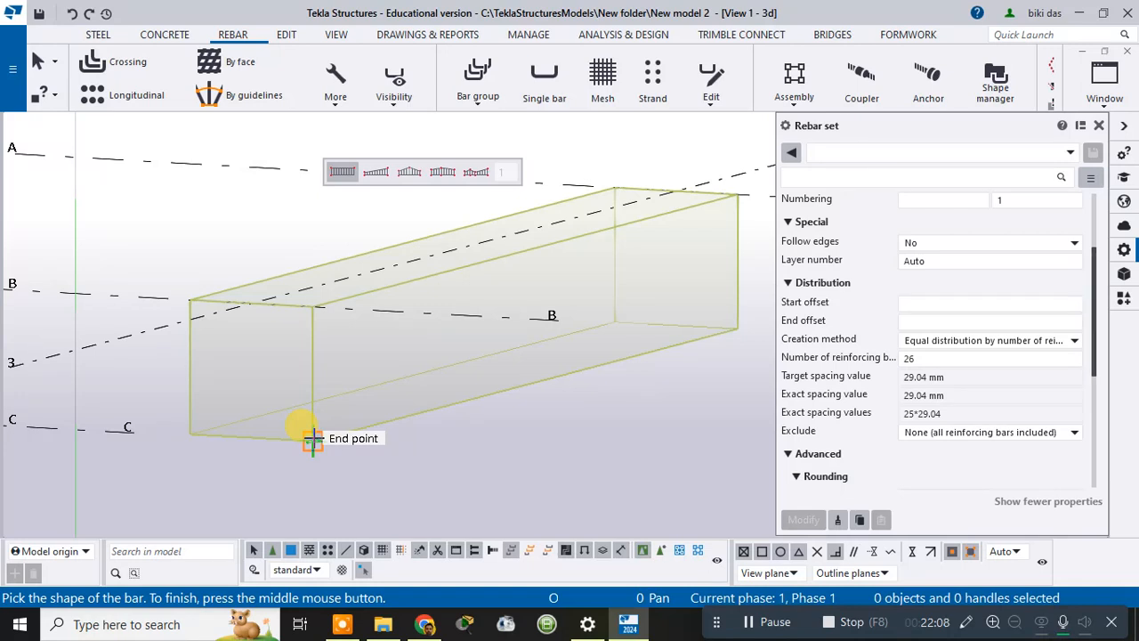
click(311, 438)
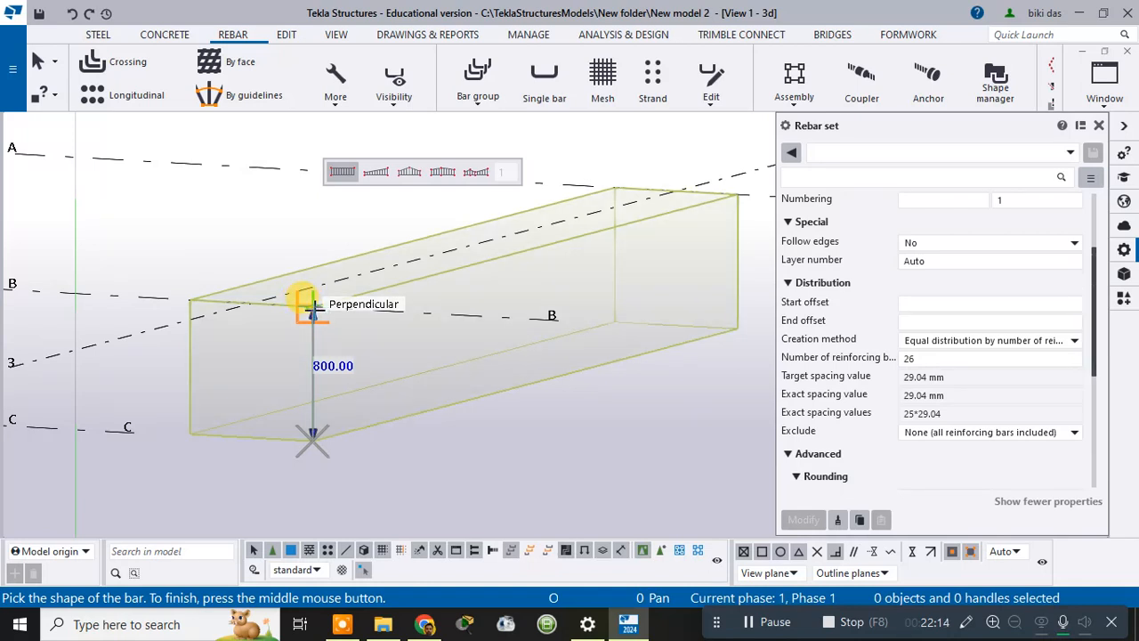
click(312, 307)
middle_click(312, 308)
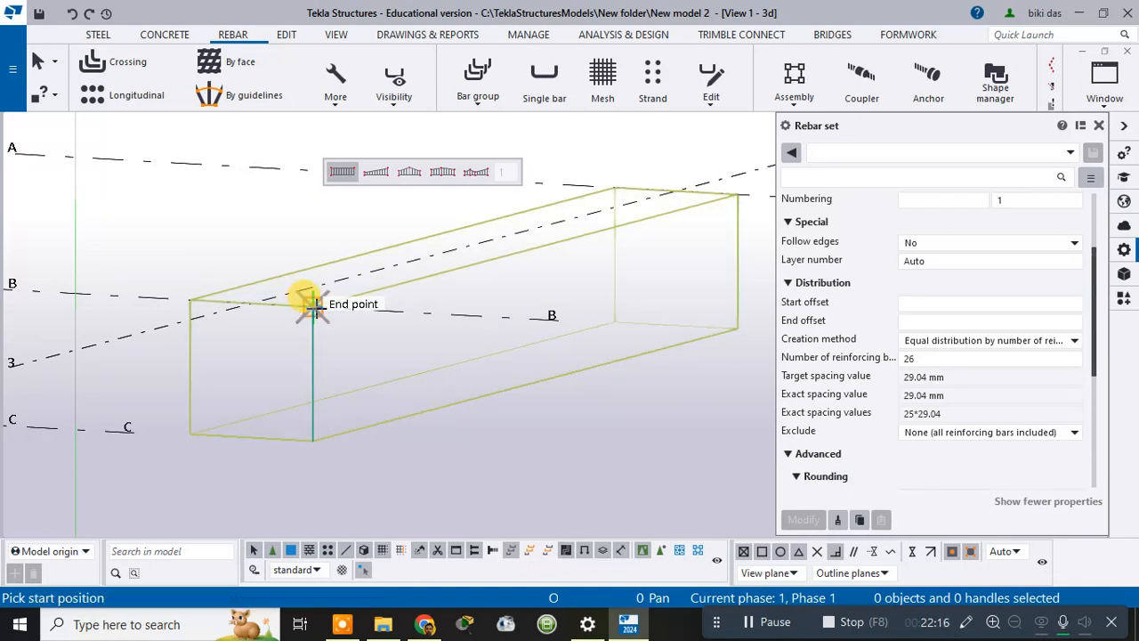
click(737, 192)
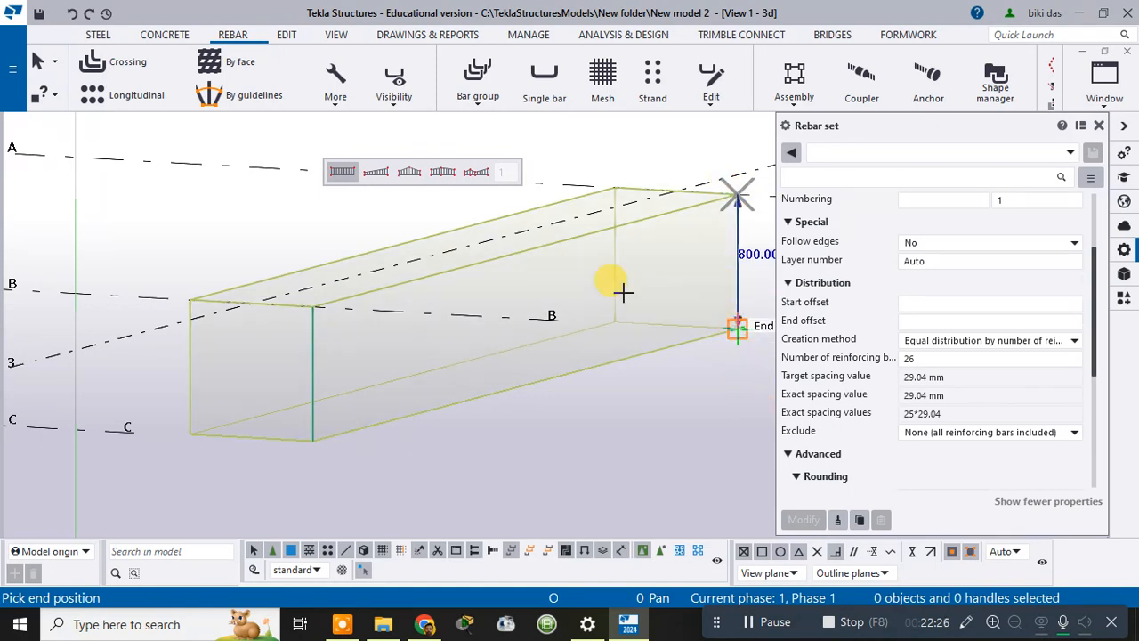
click(311, 305)
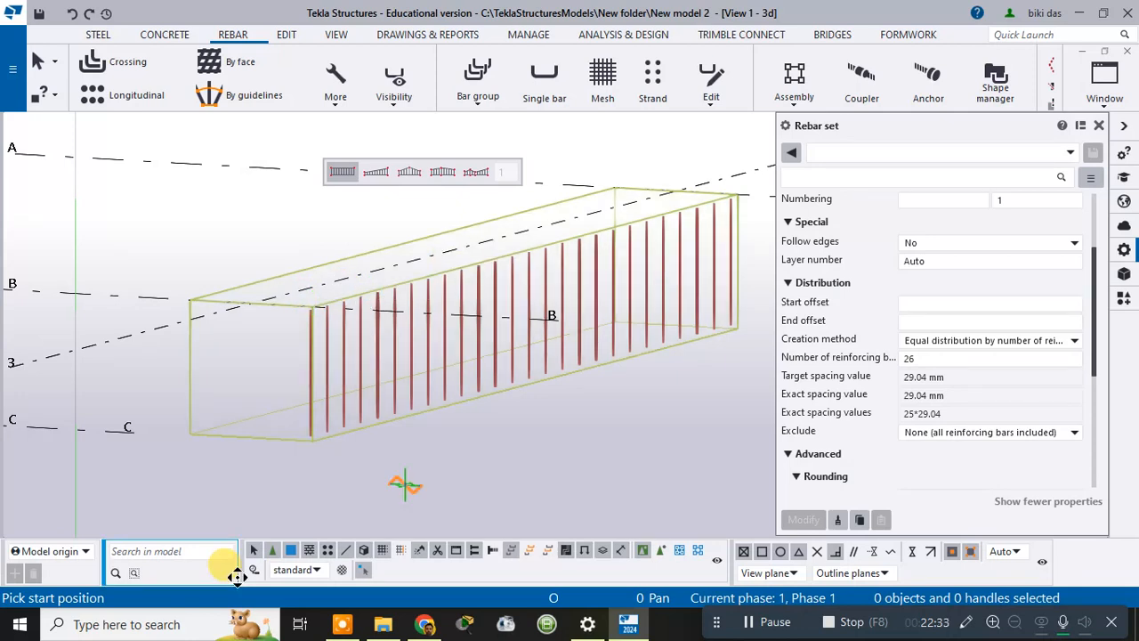
Undo the rebar set of vertical bars on the beam's long side and end the point-input command
click(307, 375)
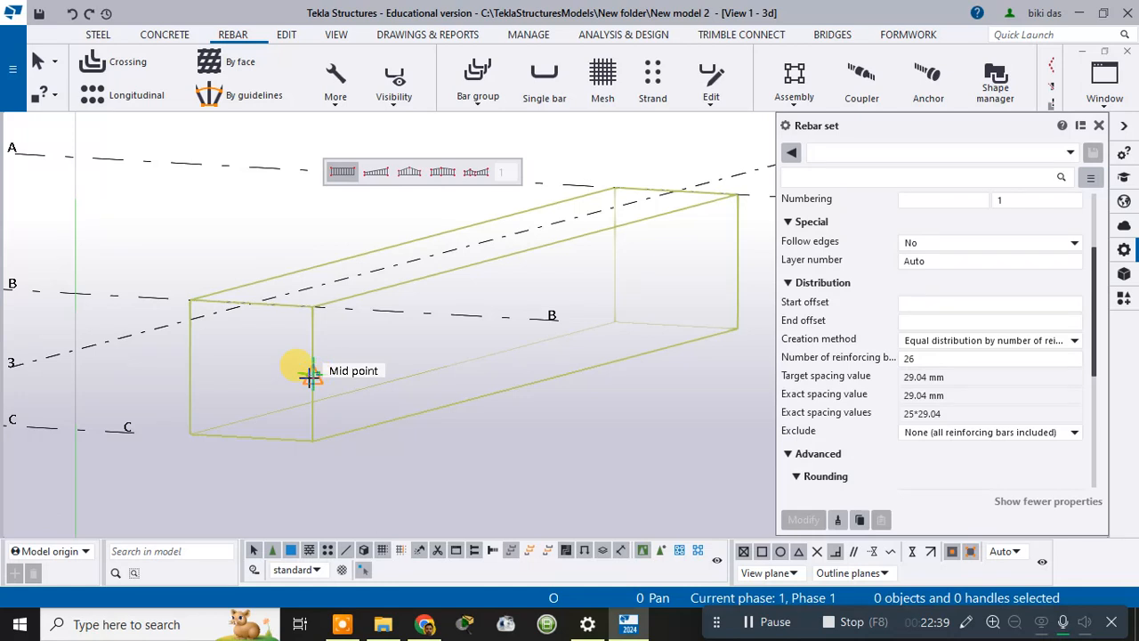
click(336, 171)
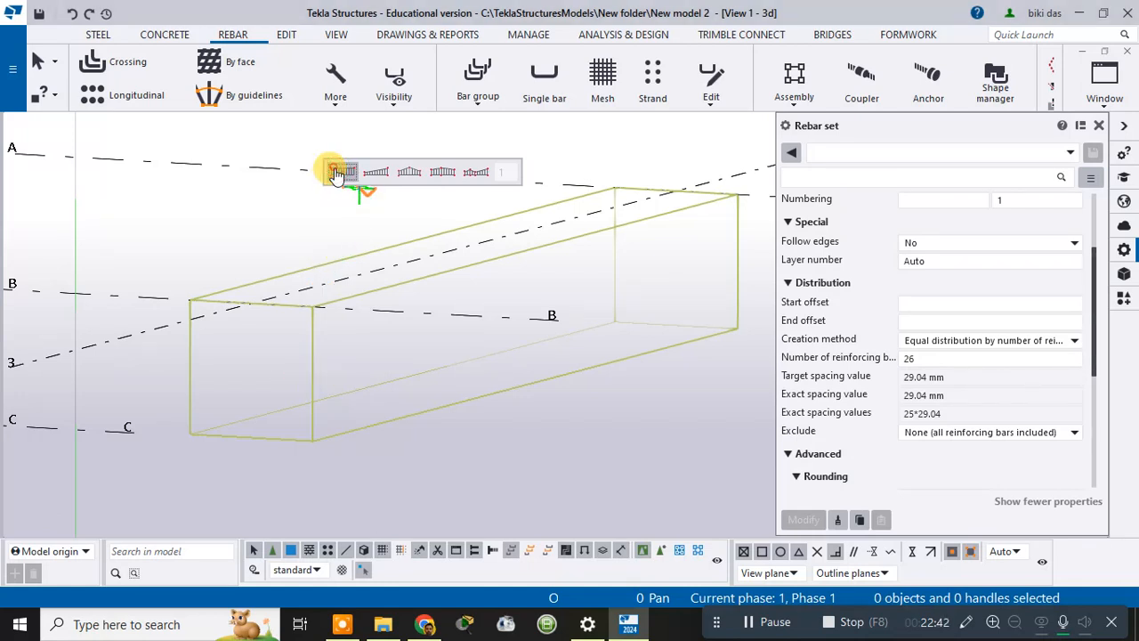
click(311, 438)
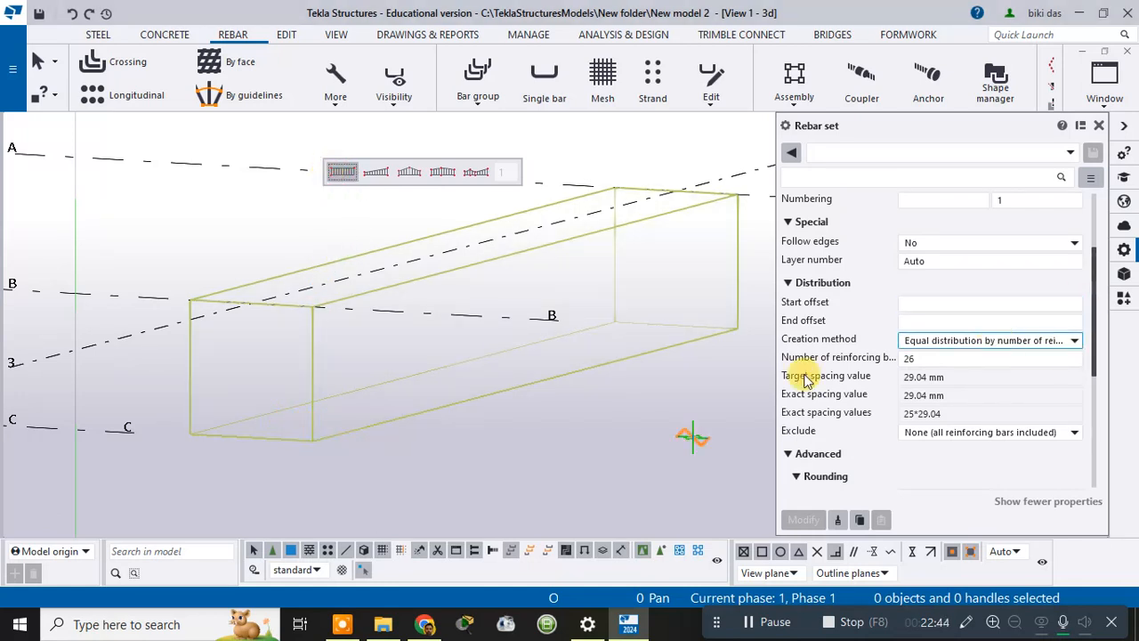
key(Escape)
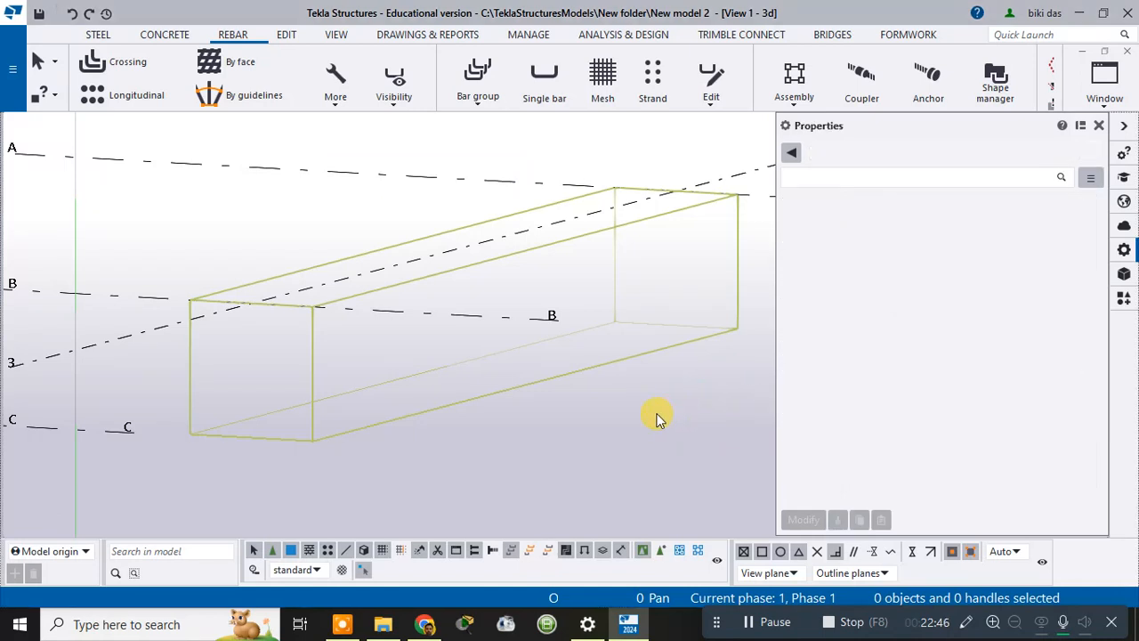
right_click(656, 418)
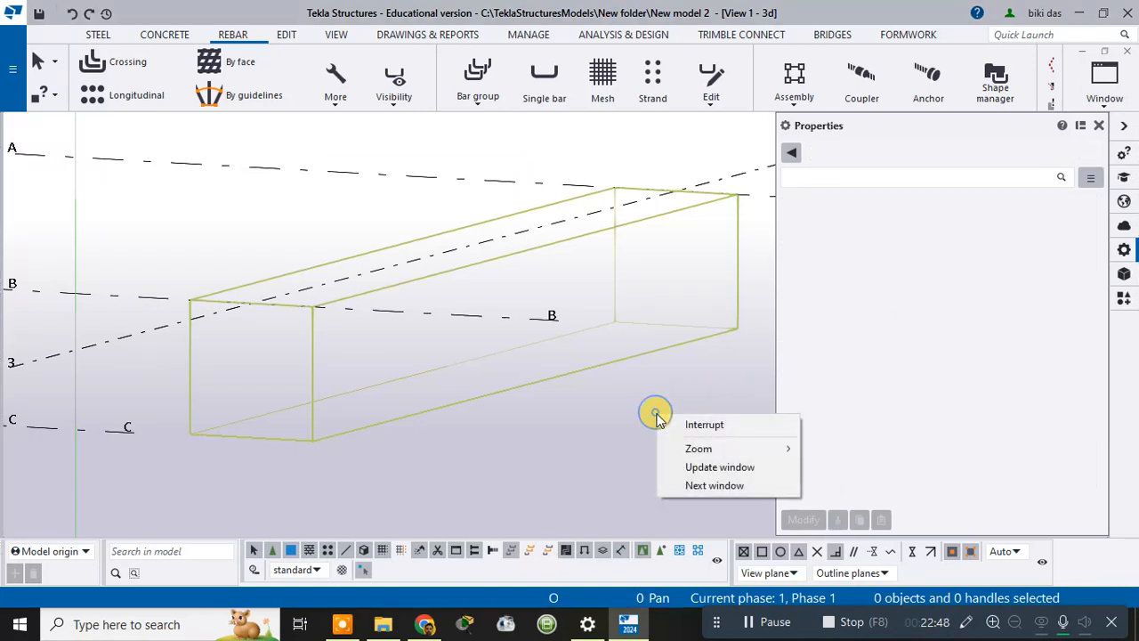
click(678, 424)
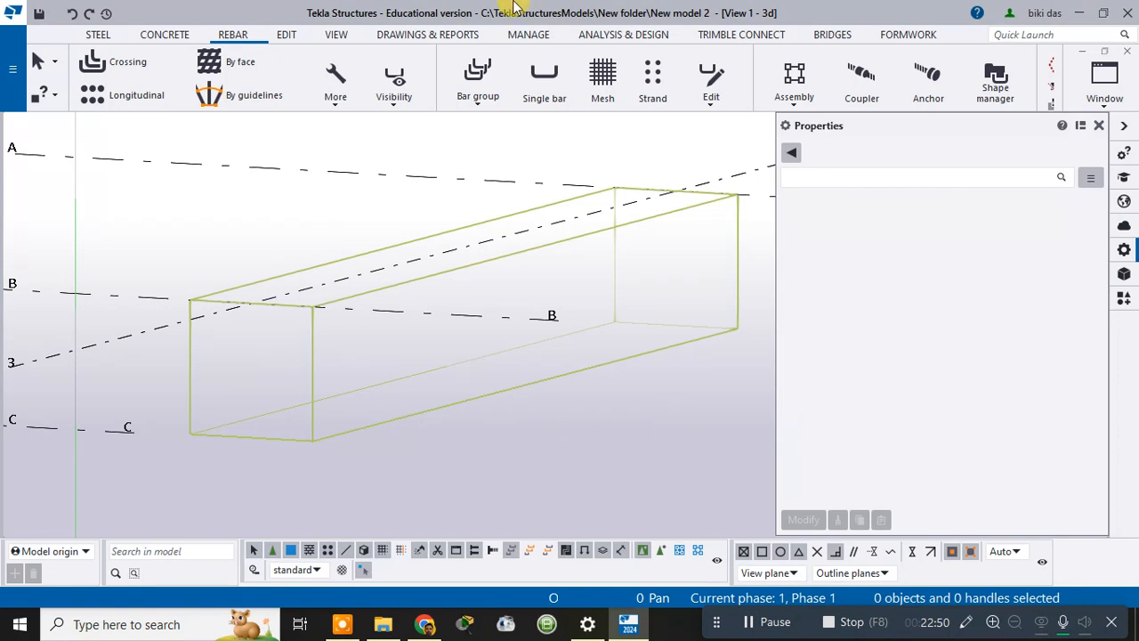
Create a uniform point-input rebar set shaped along the long side's lower edge, distributed up the grid B end's vertical edge, and undo it
click(321, 104)
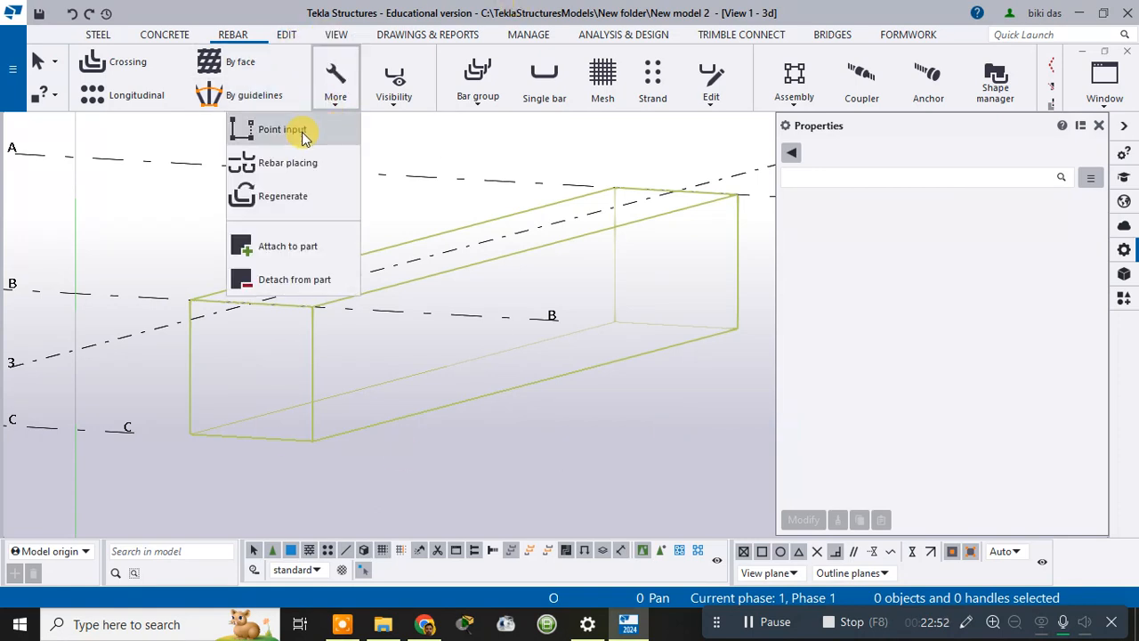
click(300, 129)
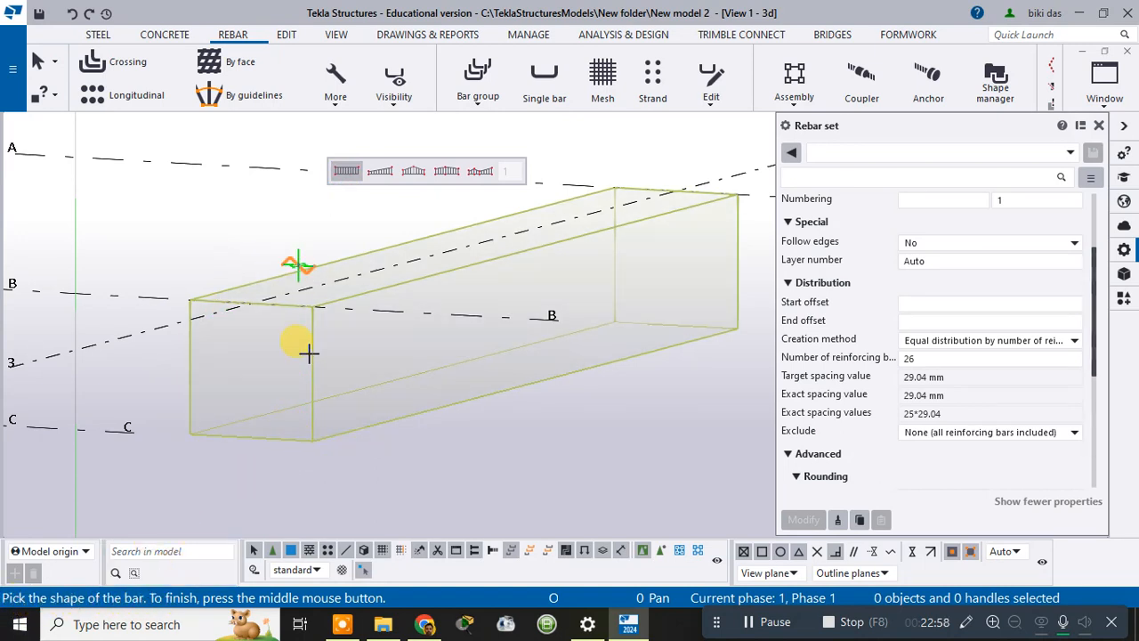
click(311, 440)
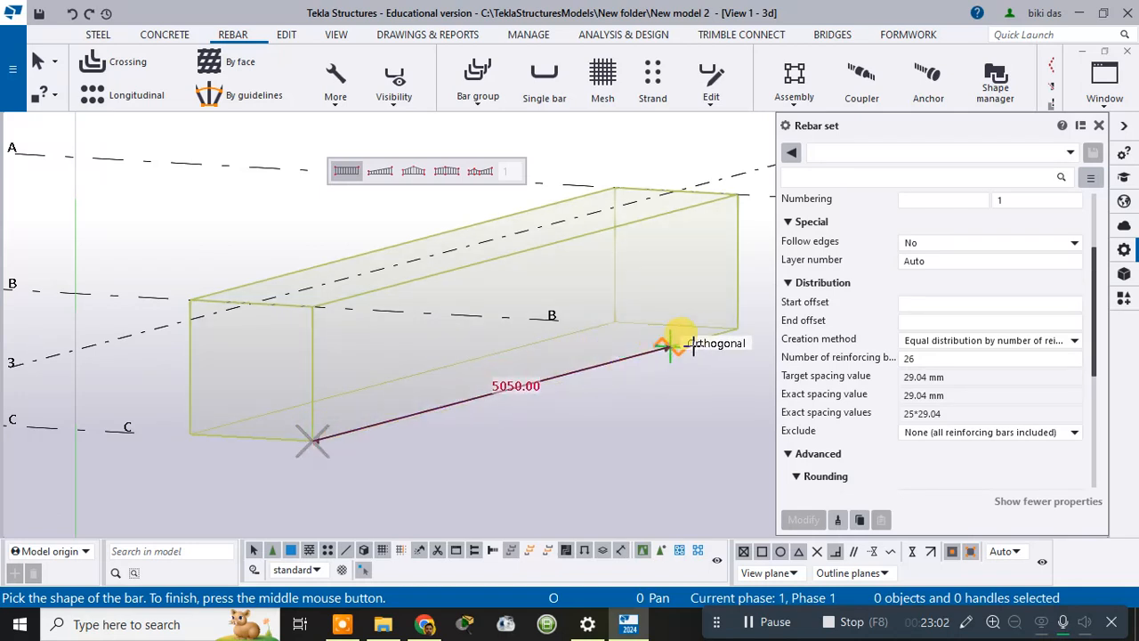
click(737, 330)
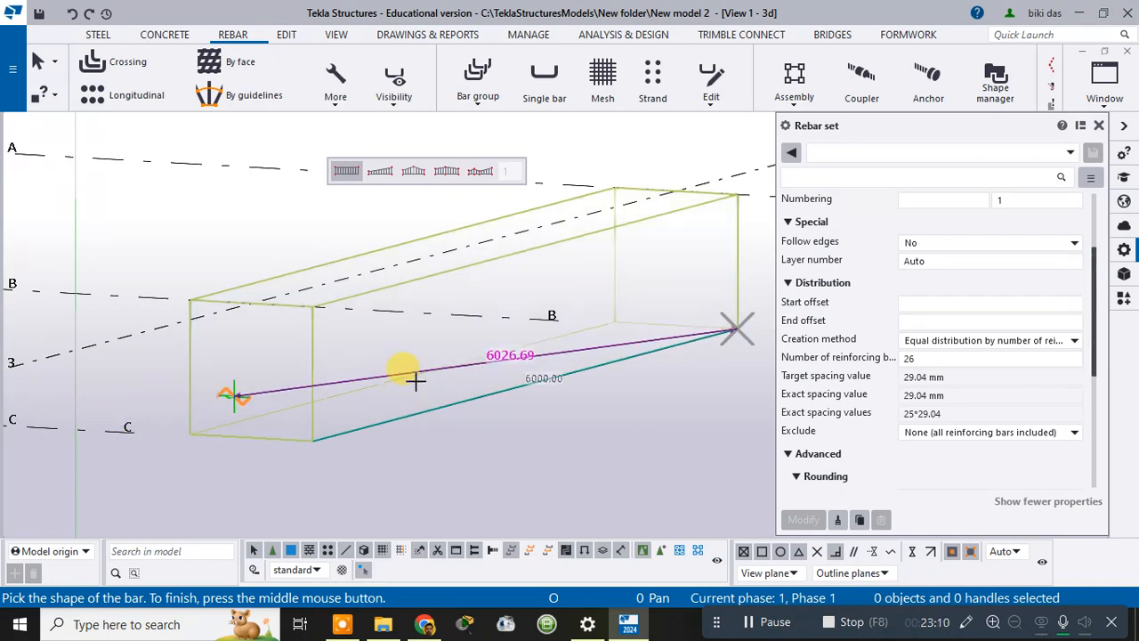
middle_click(439, 347)
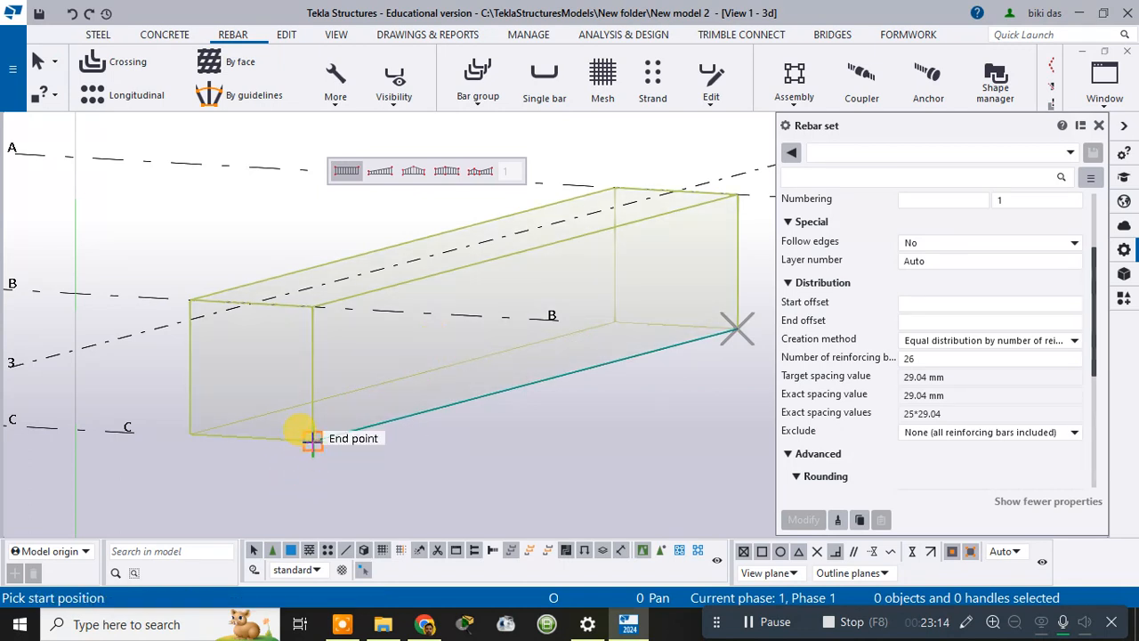
click(311, 440)
click(311, 305)
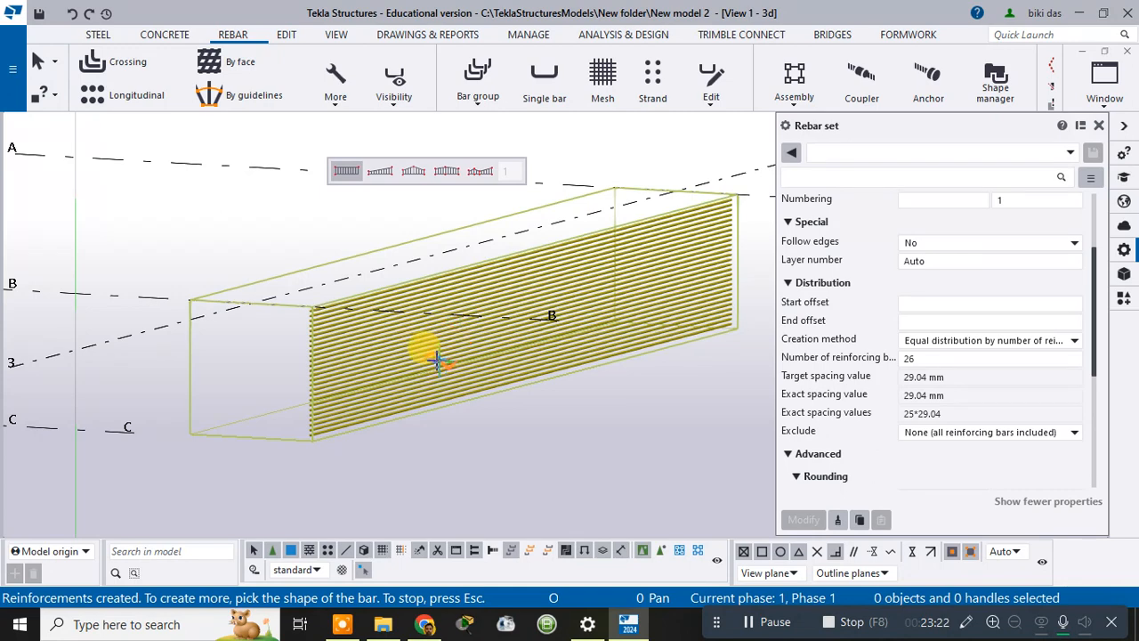
key(ctrl+z)
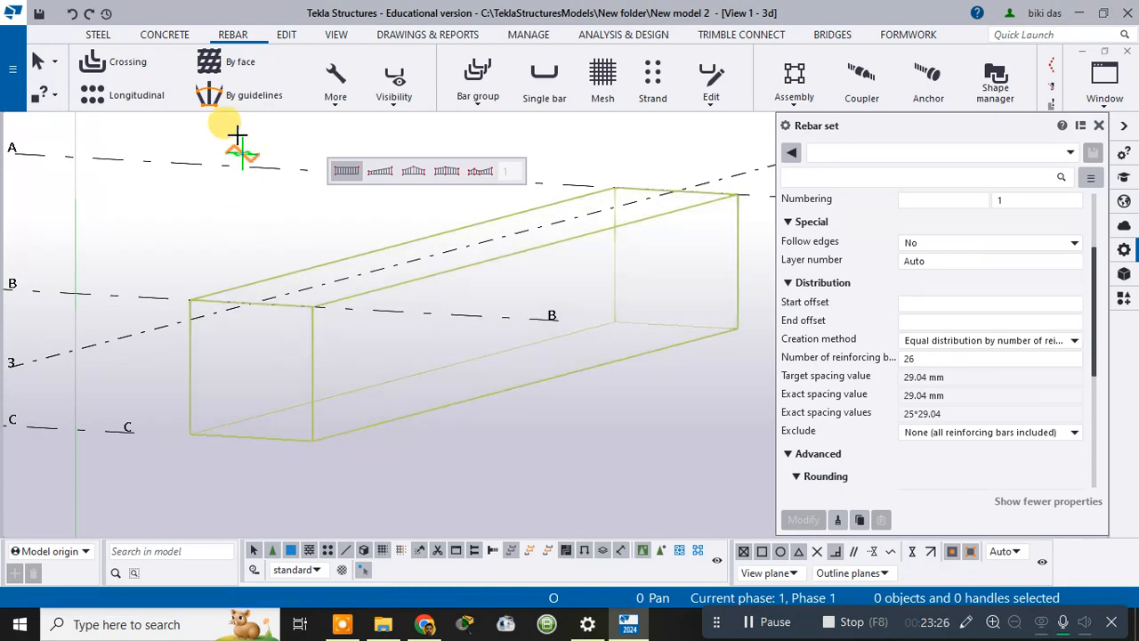
Create a uniform point-input rebar set shaped along the grid B end face's lower edge, distributed up the vertical edge it shares with the long side
click(346, 172)
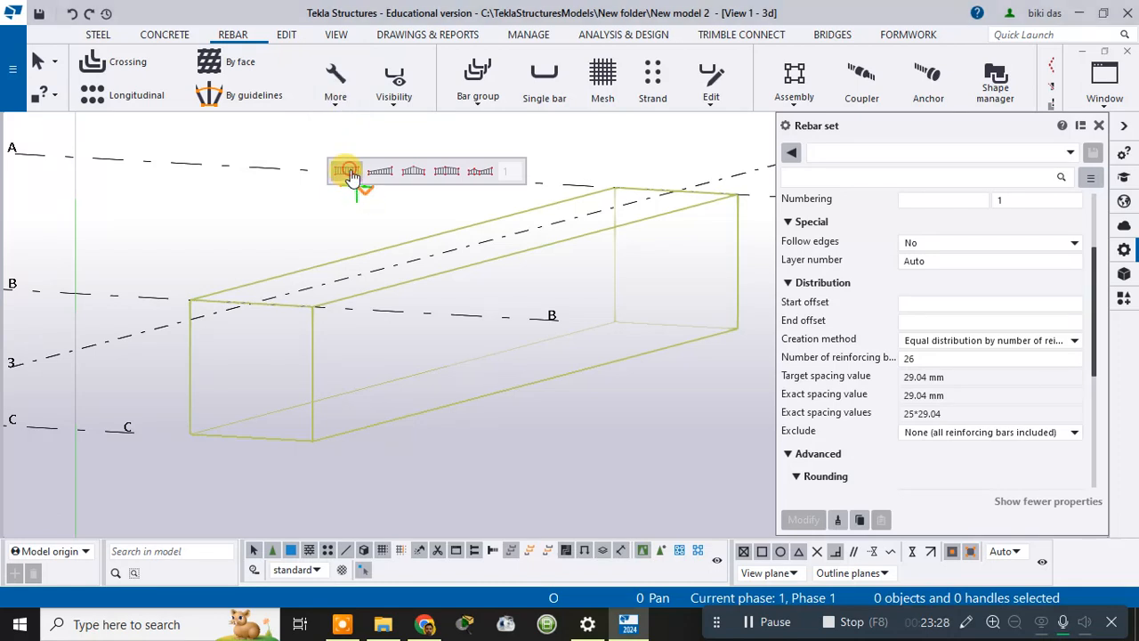
click(311, 440)
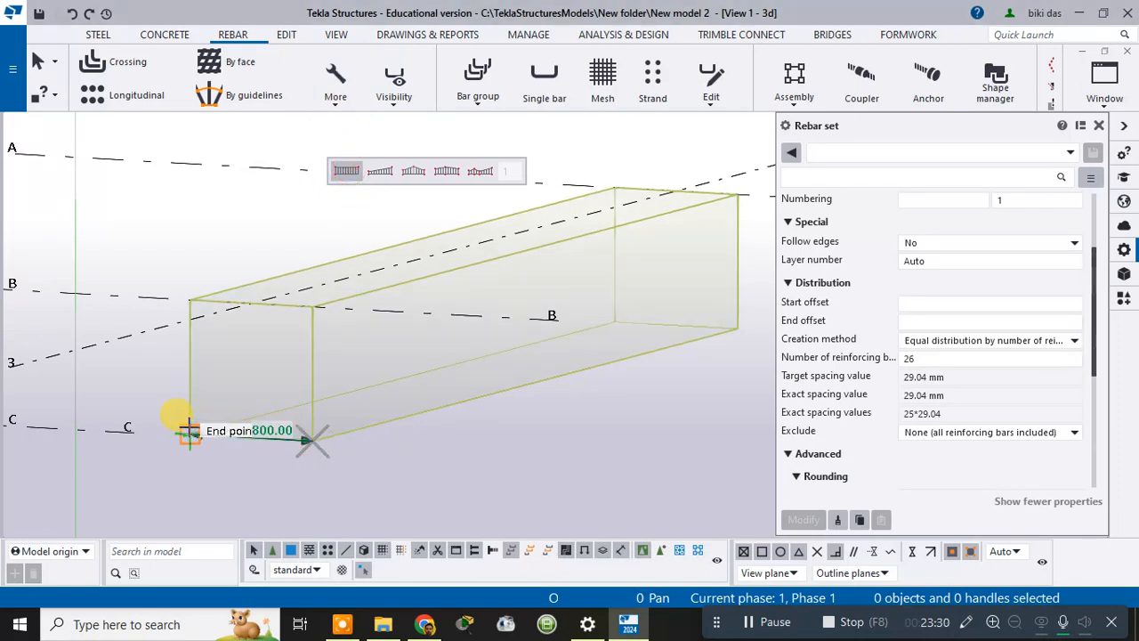
click(188, 434)
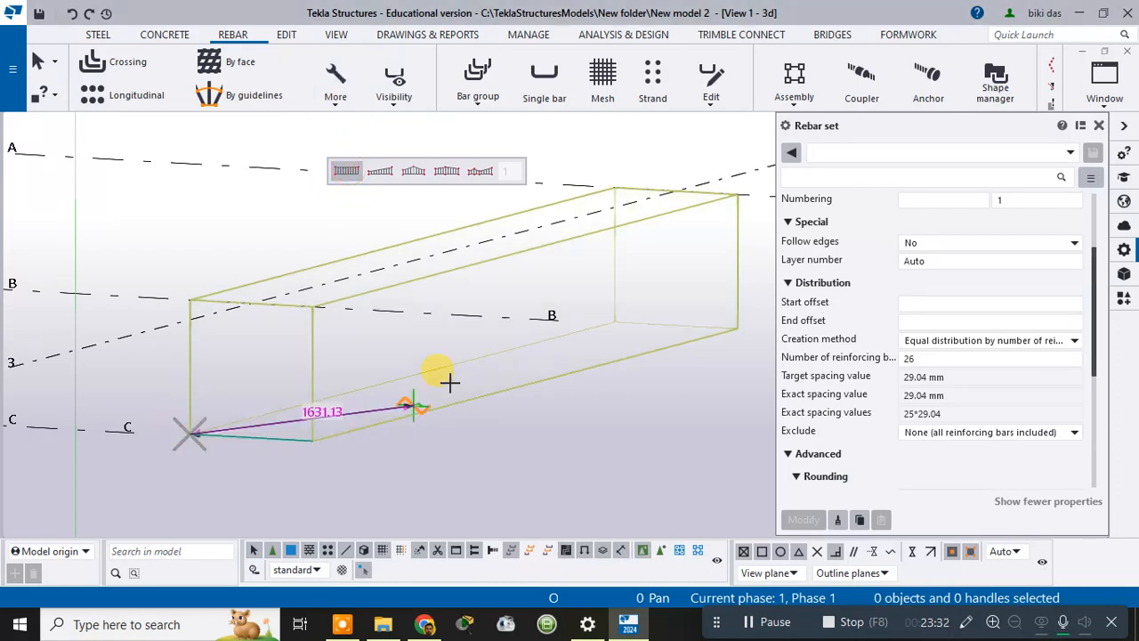
middle_click(233, 380)
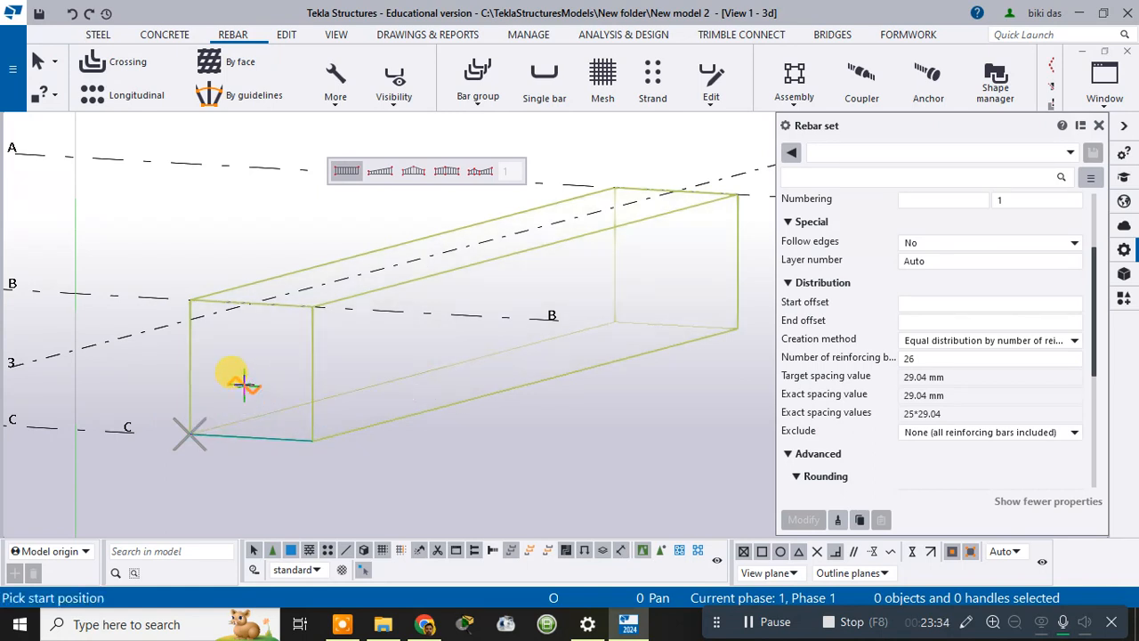
click(311, 440)
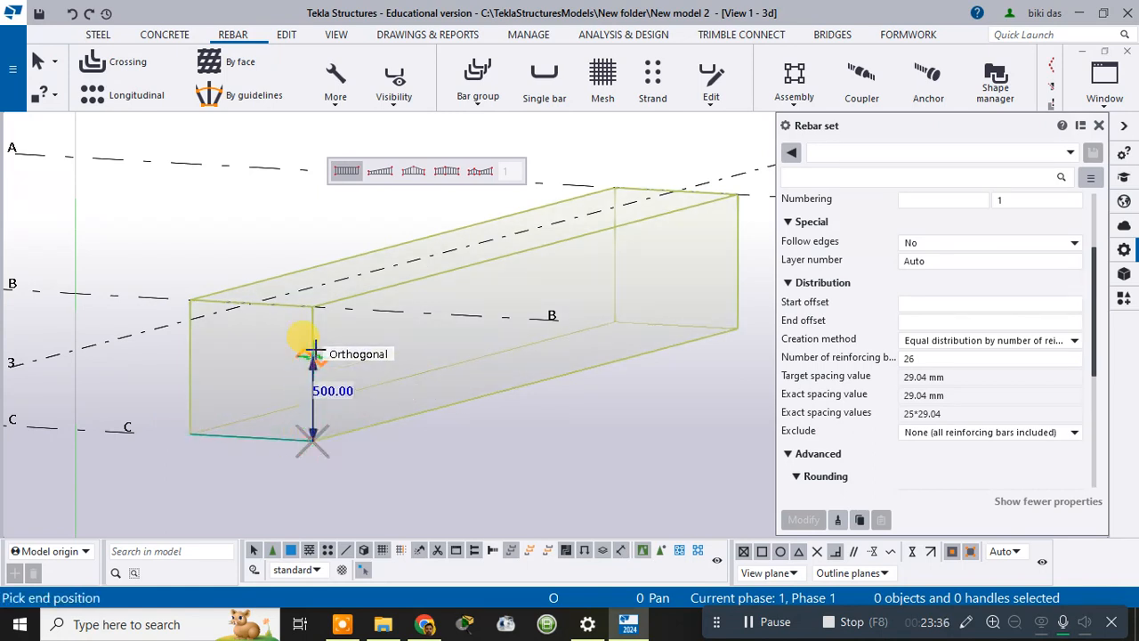
click(312, 308)
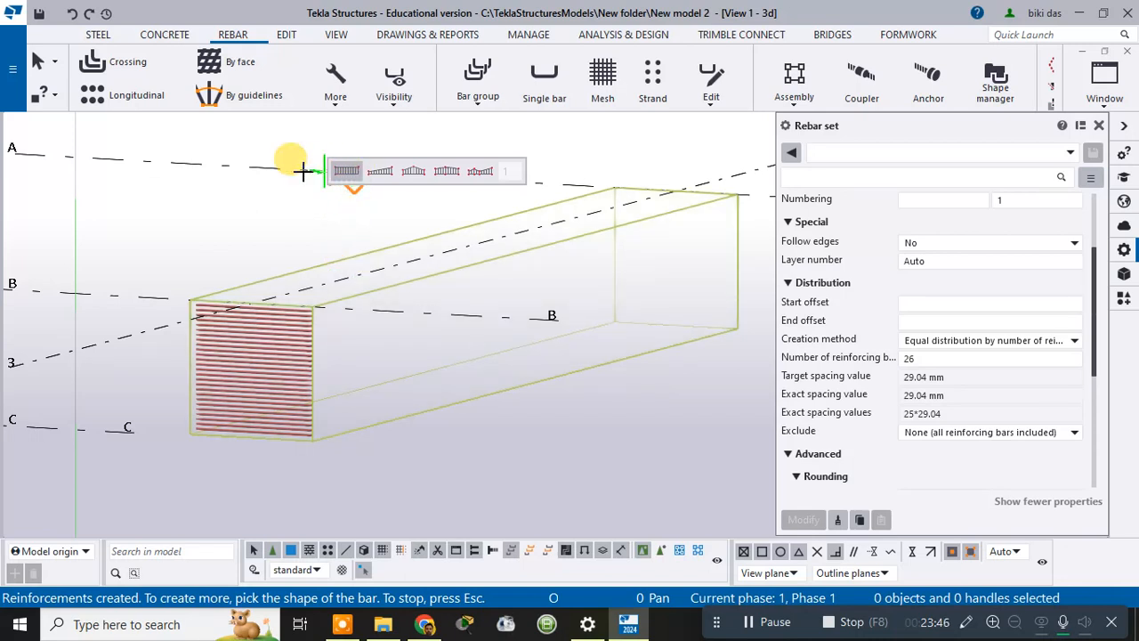
Try a tapered point-input rebar set from the long side's lower edge, with an end profile via about 446 mm up the vertical edge and the far corners
click(383, 175)
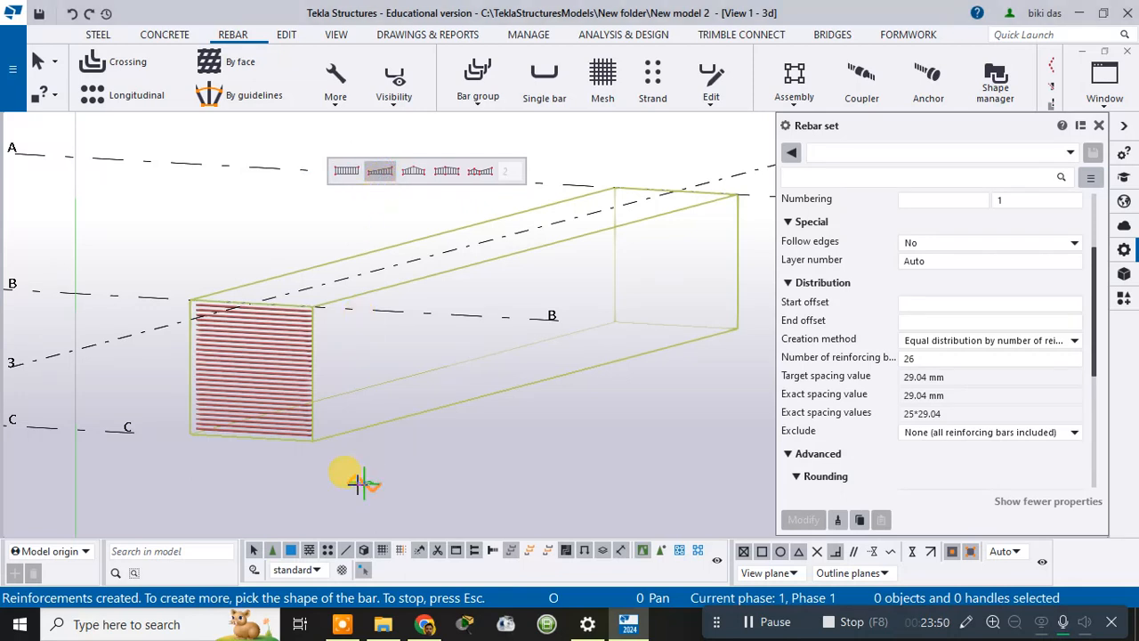
click(307, 438)
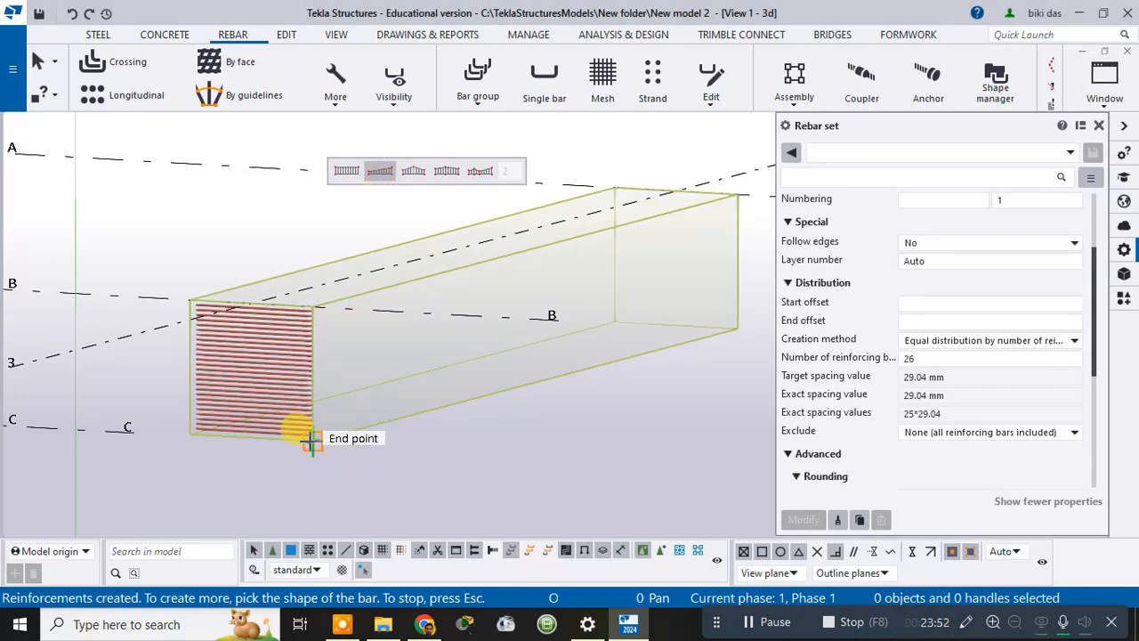
click(738, 329)
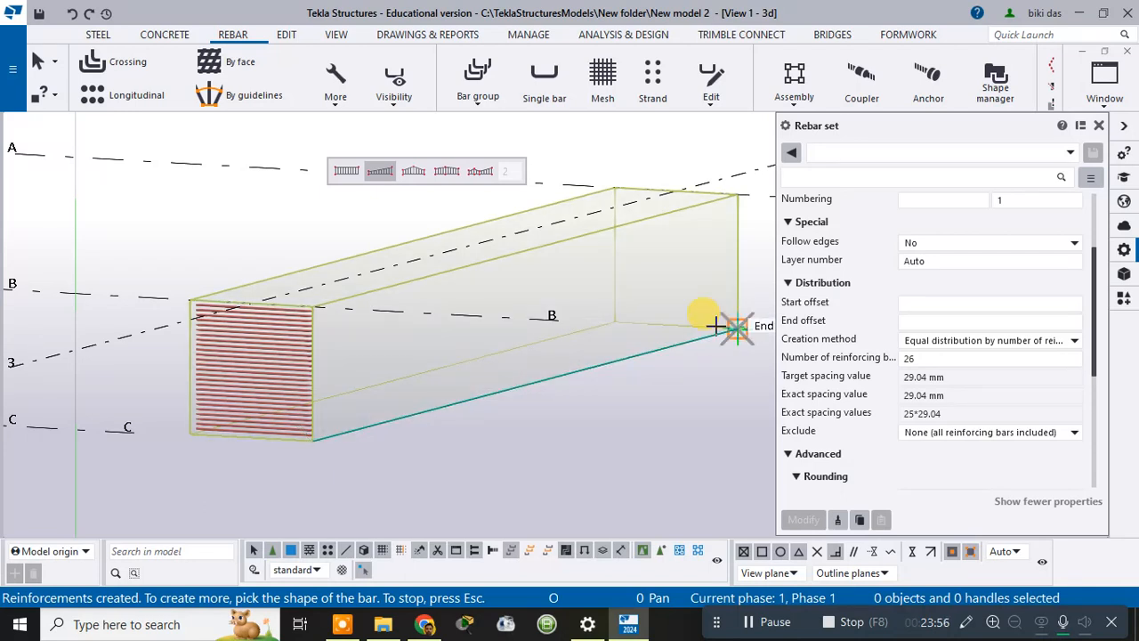
middle_click(654, 308)
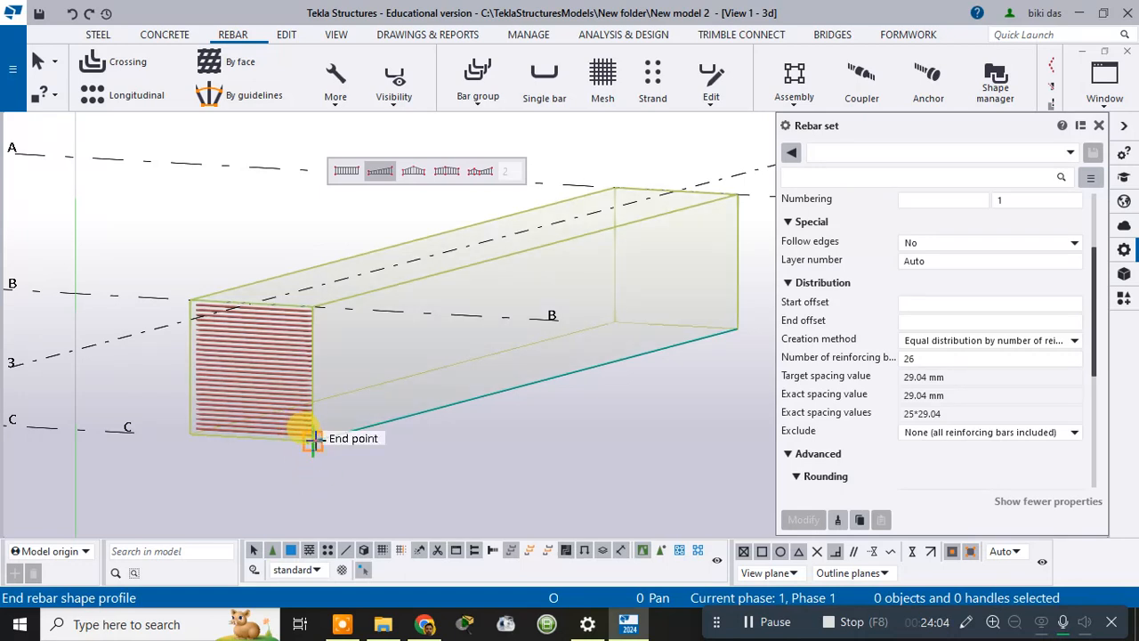
click(314, 439)
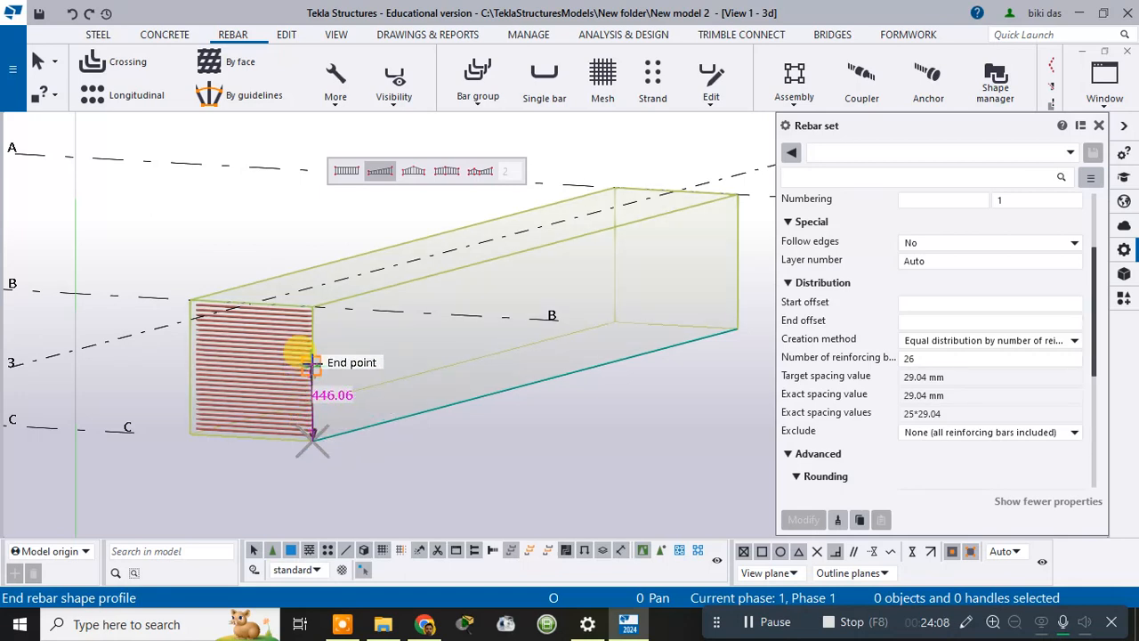
click(312, 364)
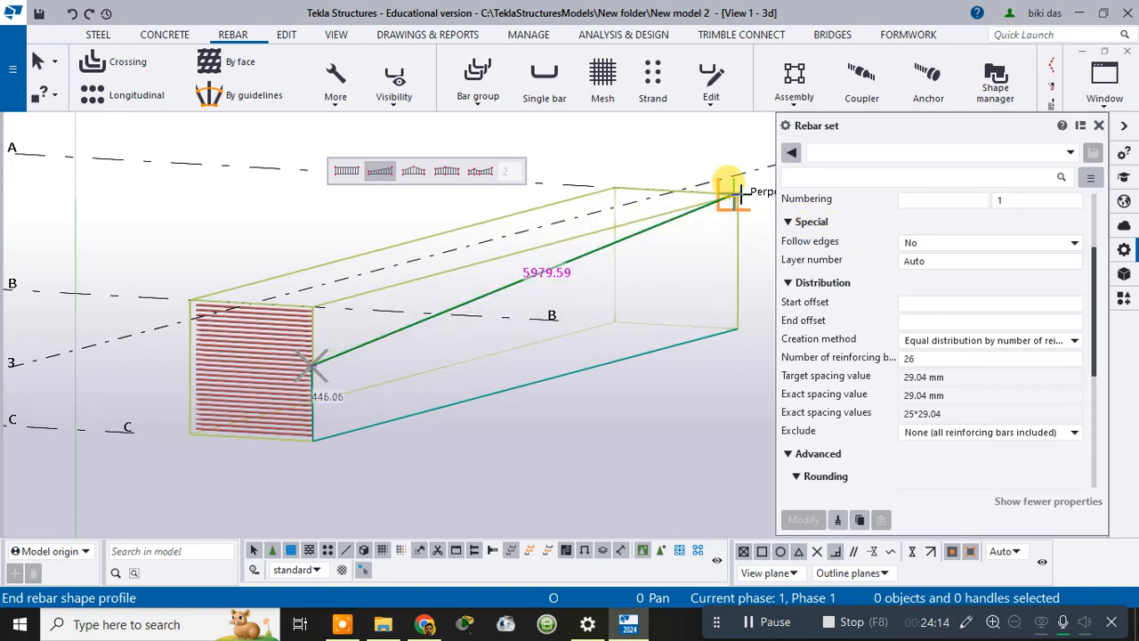
click(739, 194)
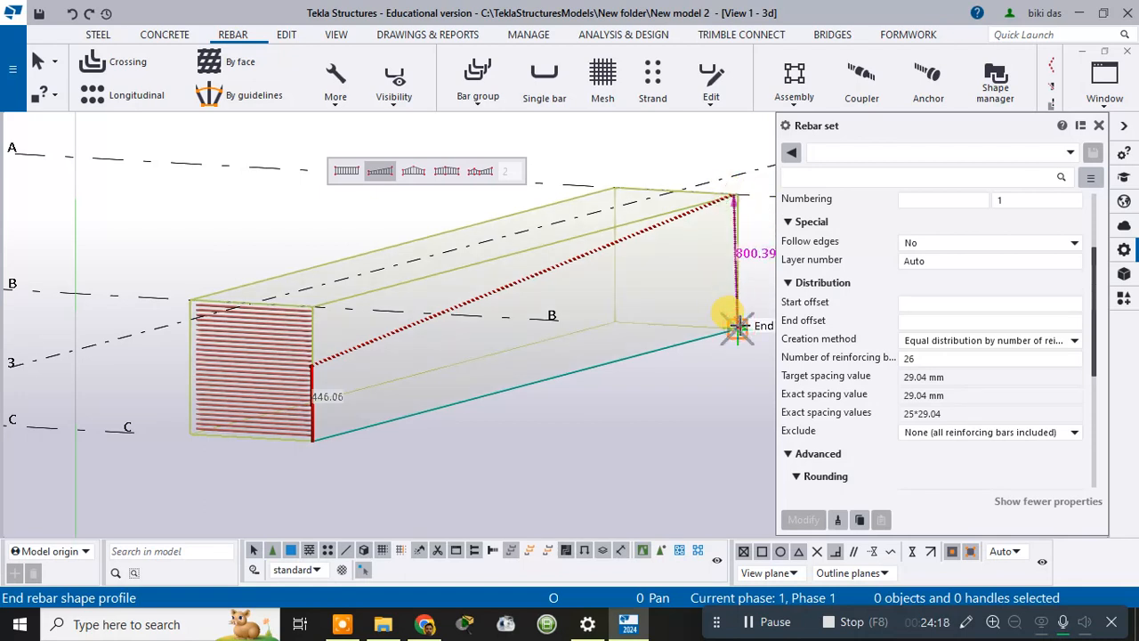
click(739, 327)
middle_click(721, 359)
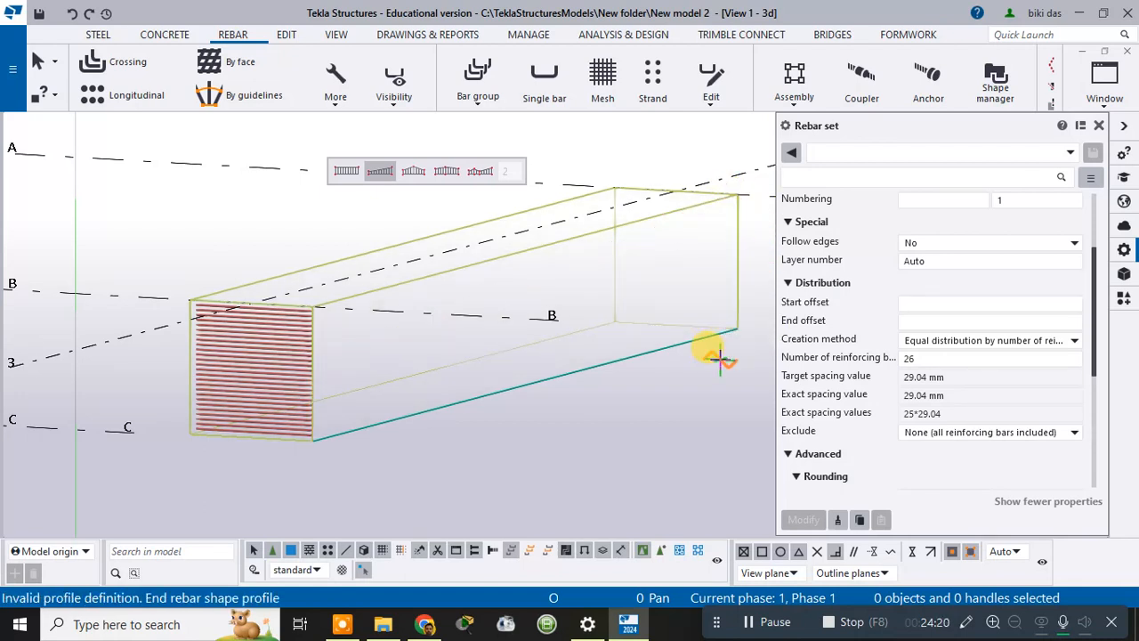
scroll(649, 363, down, 1)
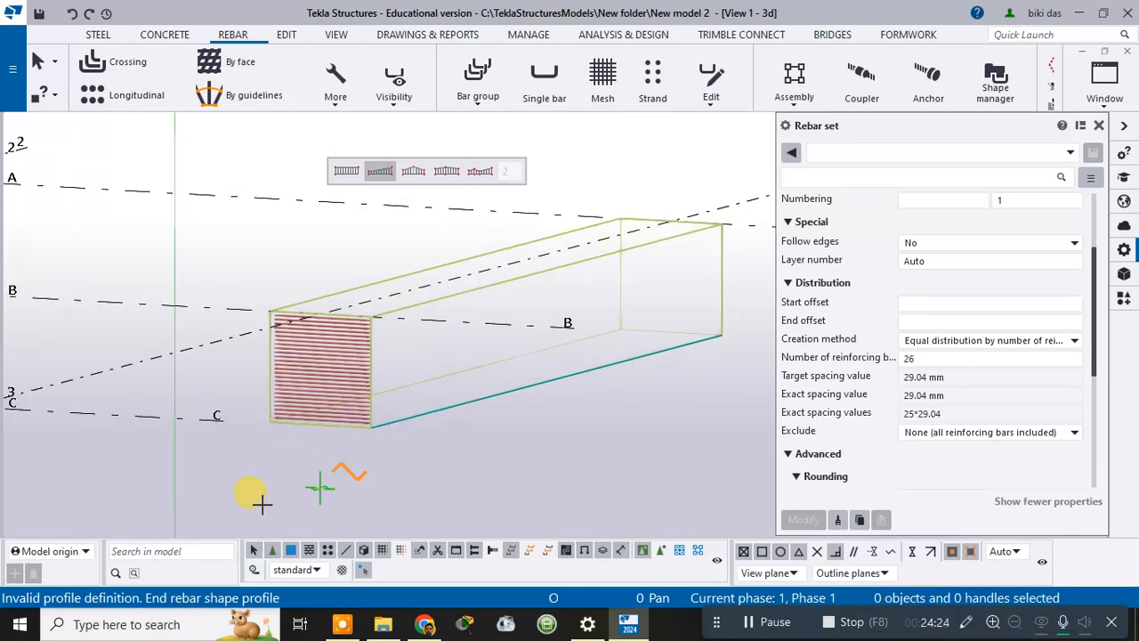
scroll(404, 435, up, 5)
middle_drag(470, 417, 264, 424)
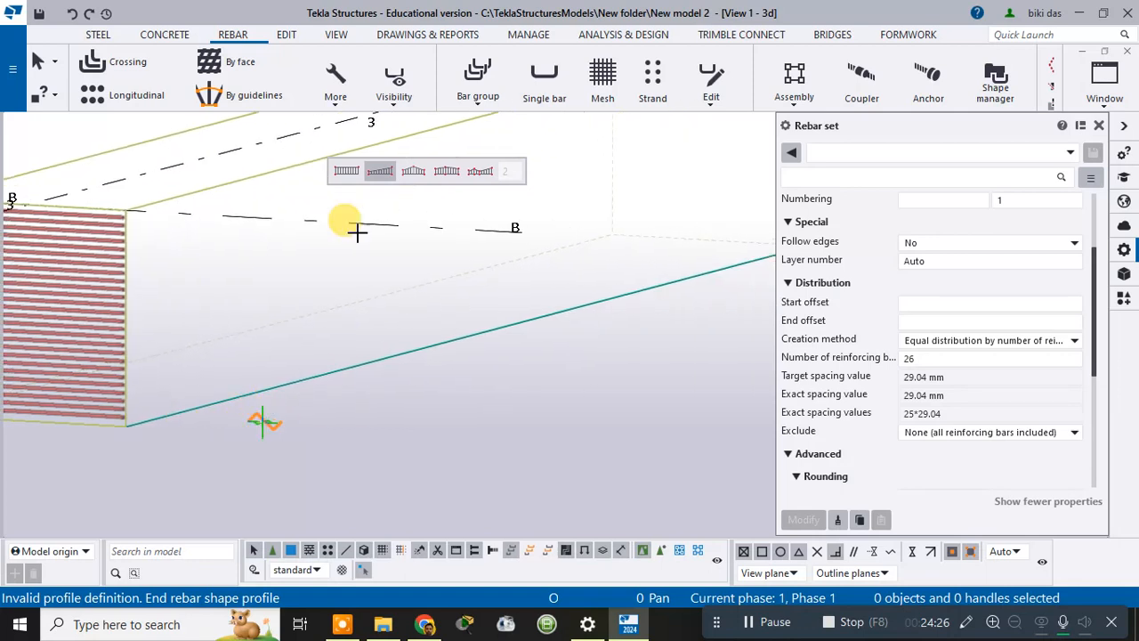
click(388, 170)
right_click(414, 375)
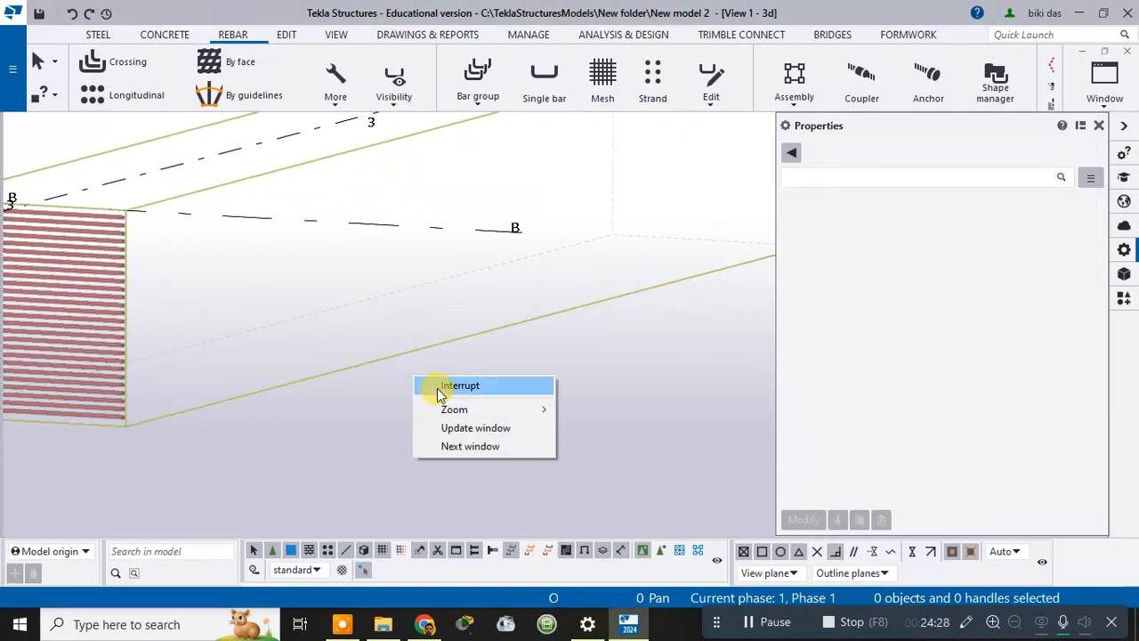
click(436, 388)
Start a tapered point-input rebar set with a first bar shape about 4100 mm along the long side's lower edge from the grid B corner
click(336, 84)
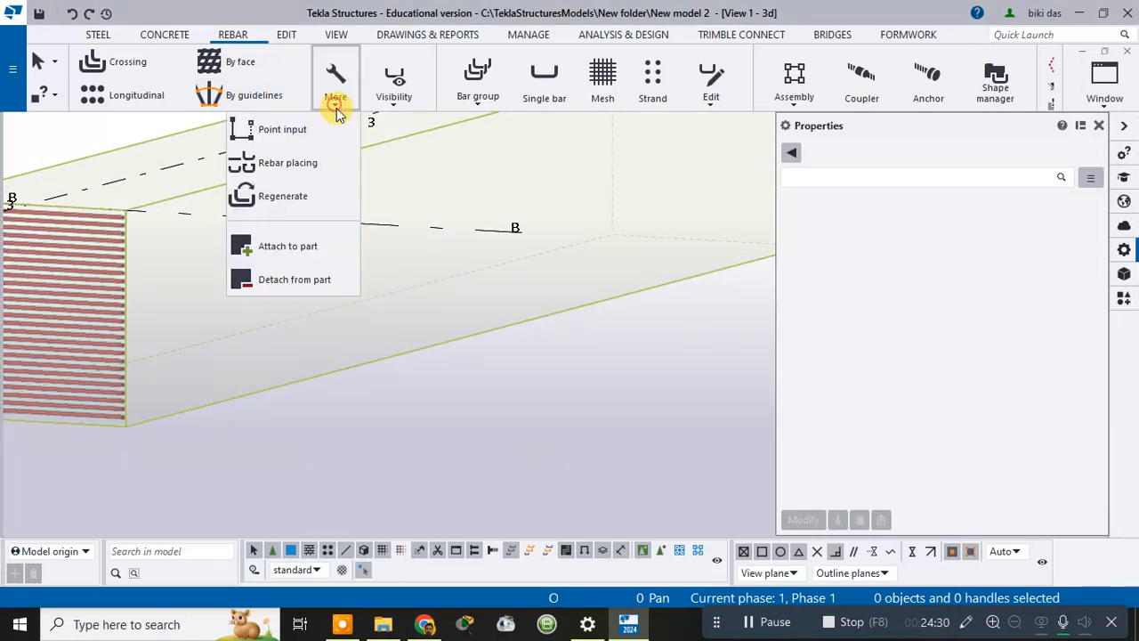
click(325, 127)
click(307, 138)
click(397, 168)
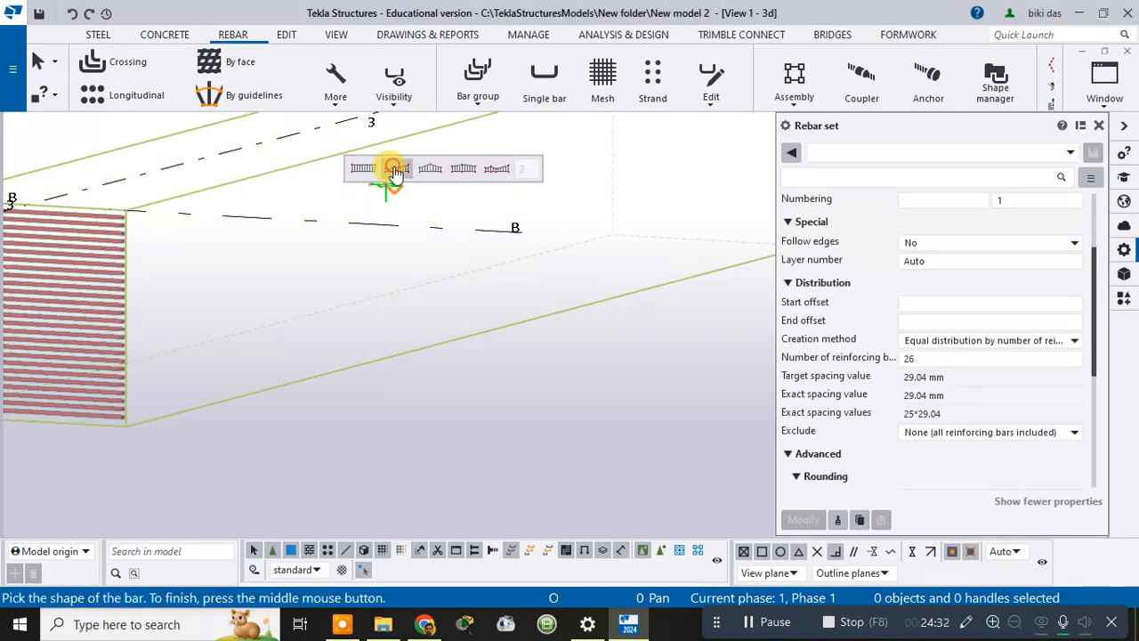
click(125, 420)
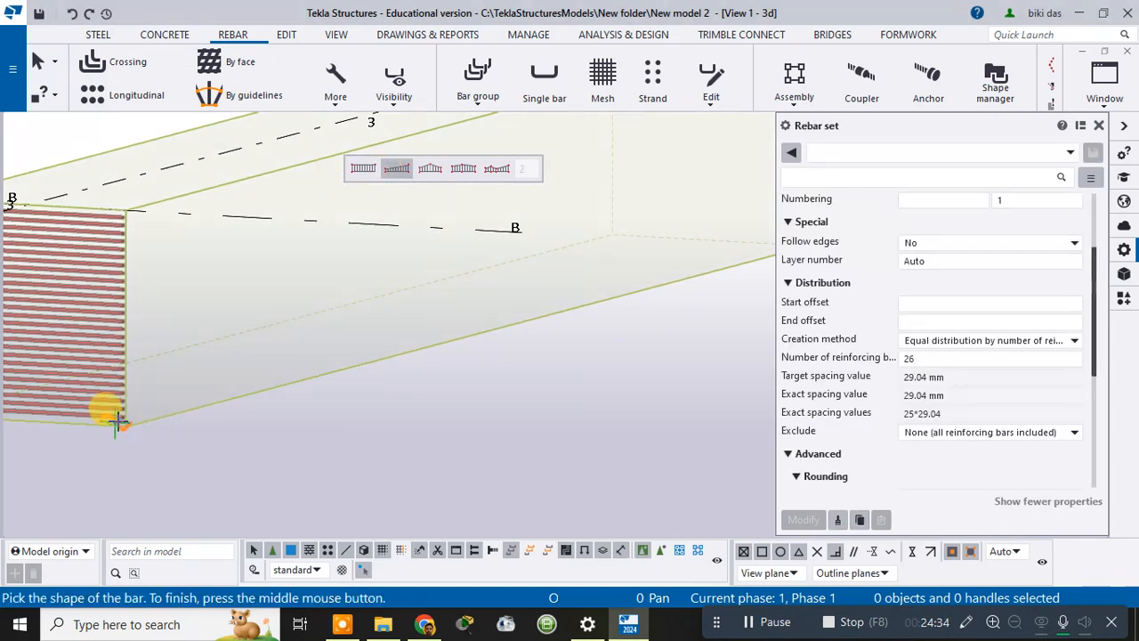
scroll(120, 421, down, 2)
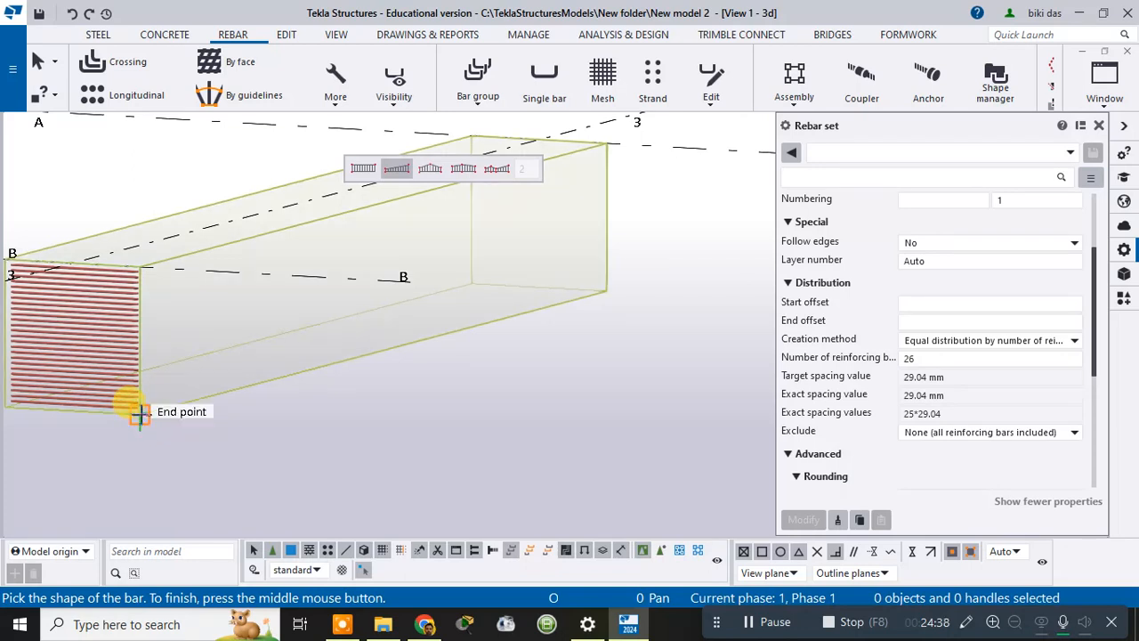
click(138, 411)
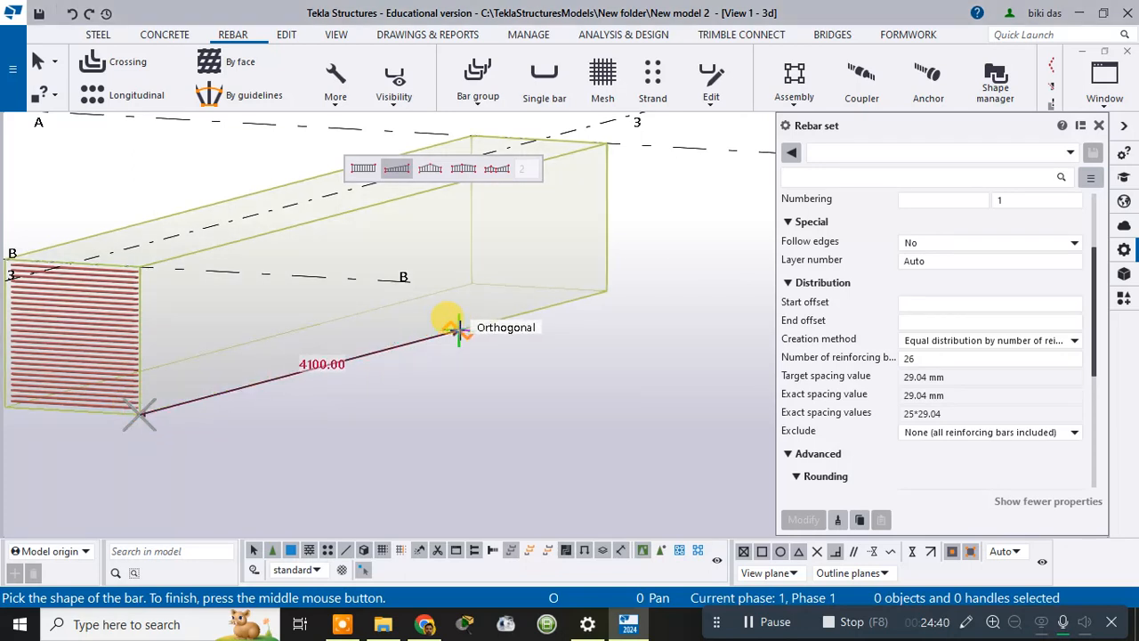
click(458, 331)
middle_click(454, 347)
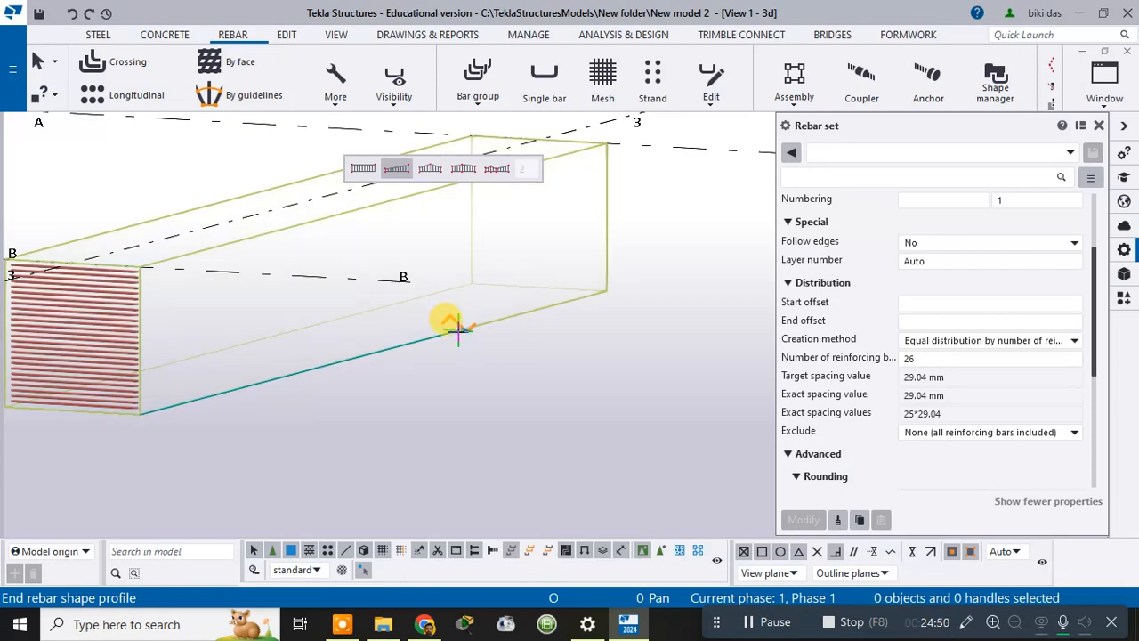
Try an end profile about 475 mm up the grid B vertical edge, sloping up across the long side and back down to the lower edge
click(140, 410)
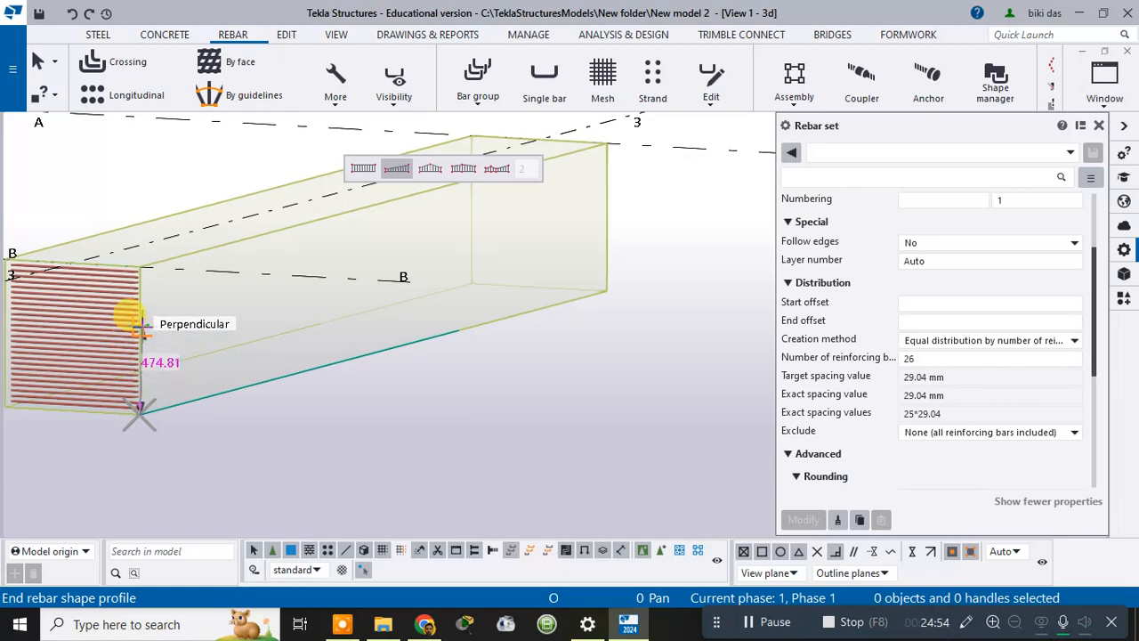
click(140, 327)
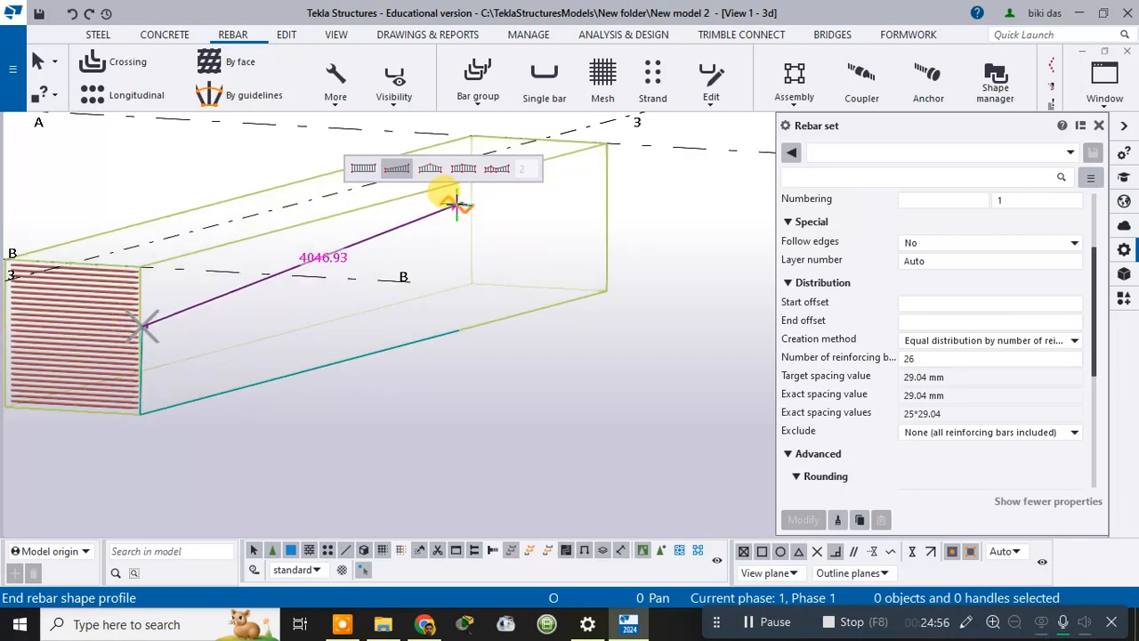
click(458, 207)
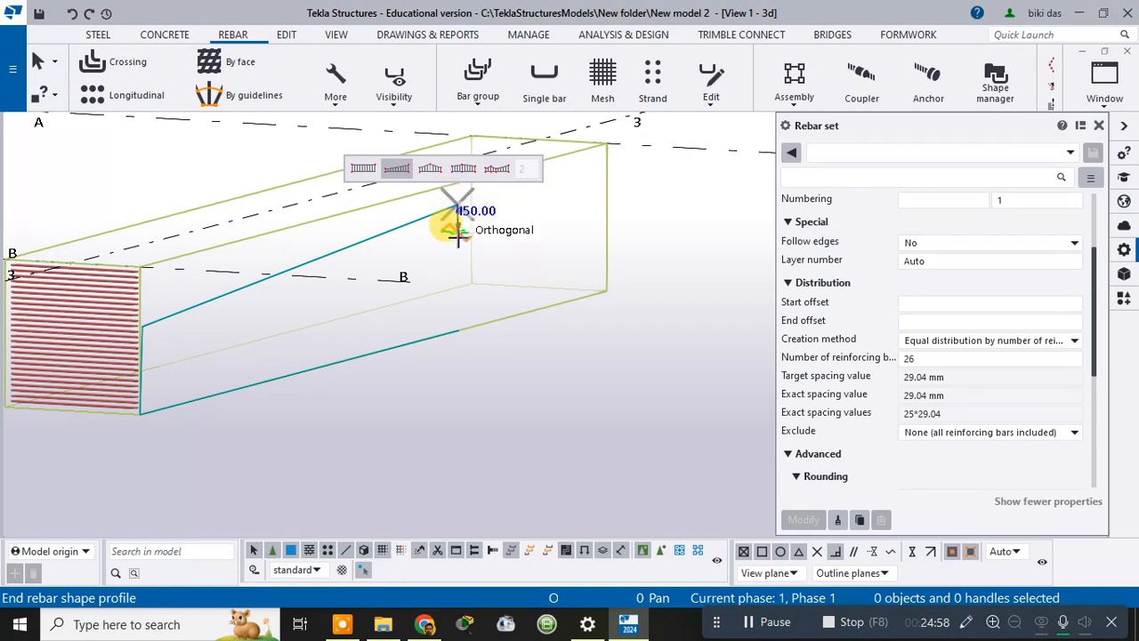
click(457, 329)
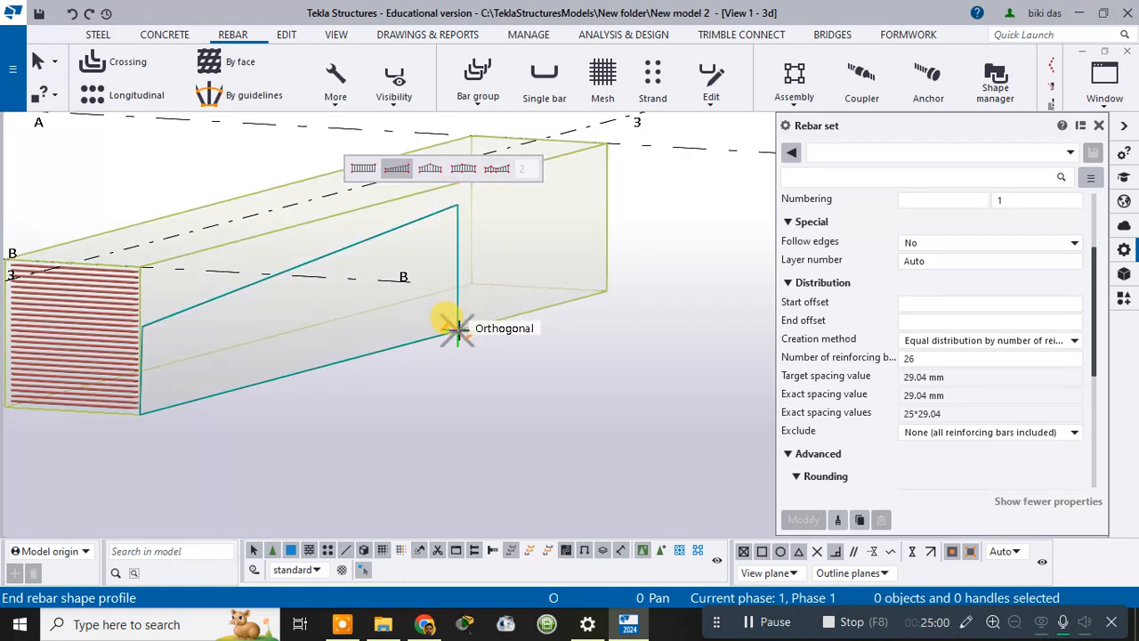
middle_click(457, 329)
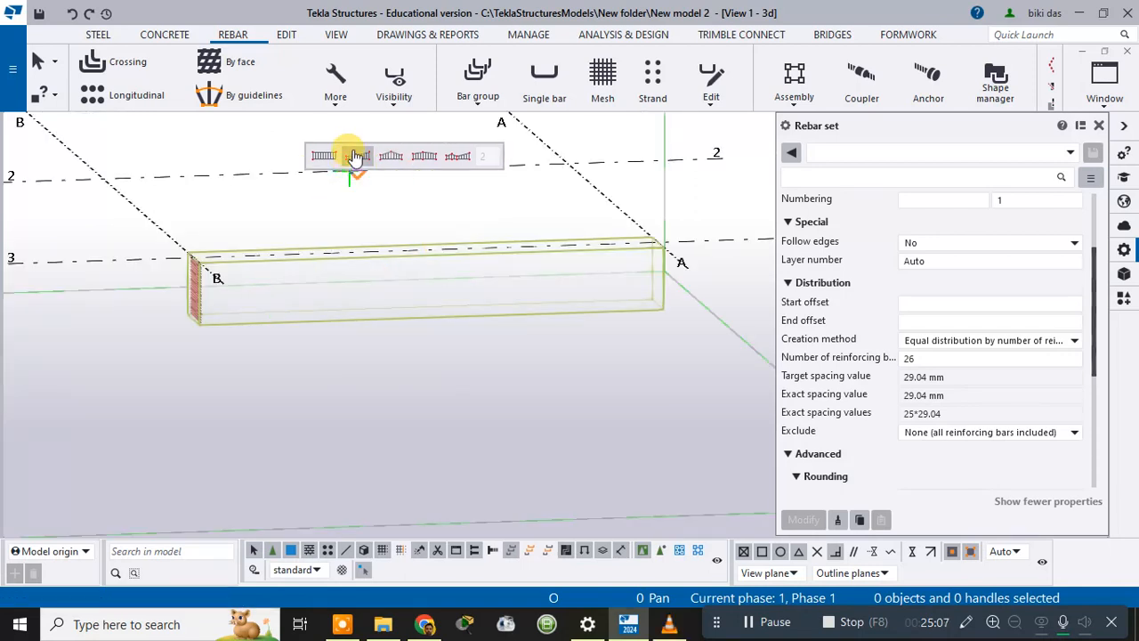
Restart tapered point input and define the first bar shape about 3500 mm along the long side's lower edge from the grid B corner
click(357, 157)
scroll(300, 374, up, 2)
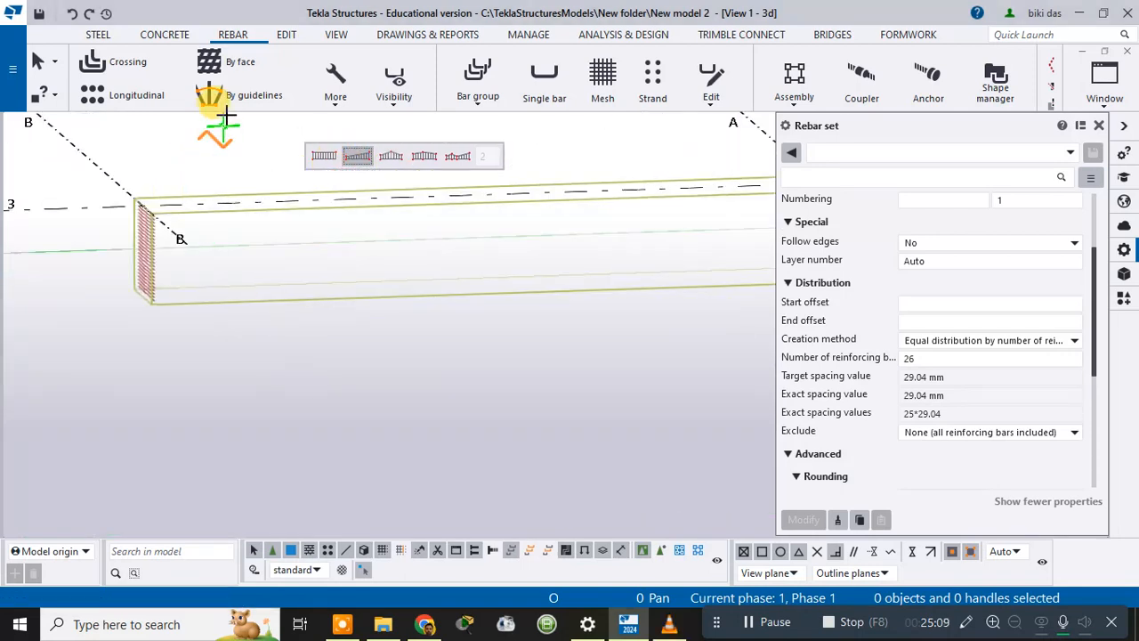
click(335, 98)
click(298, 129)
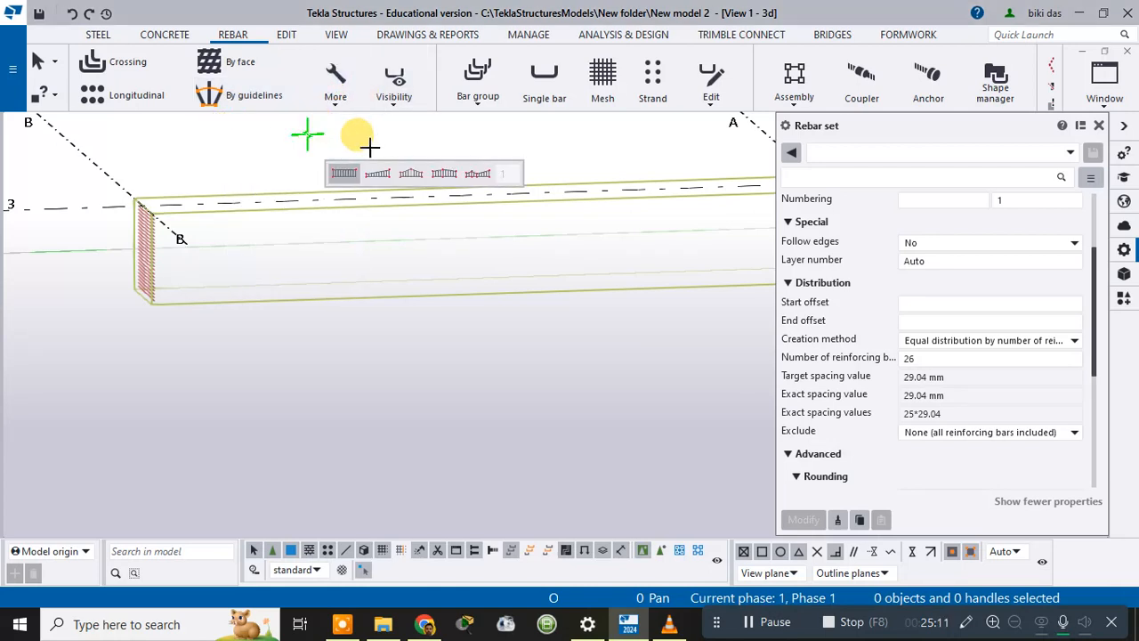
scroll(229, 331, up, 2)
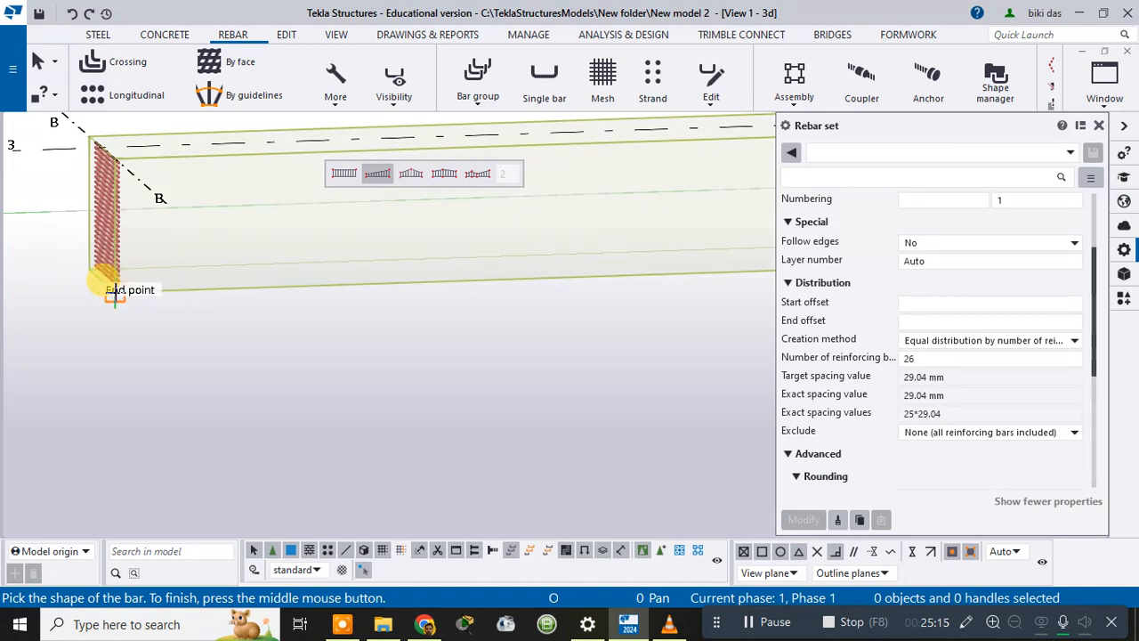
click(114, 294)
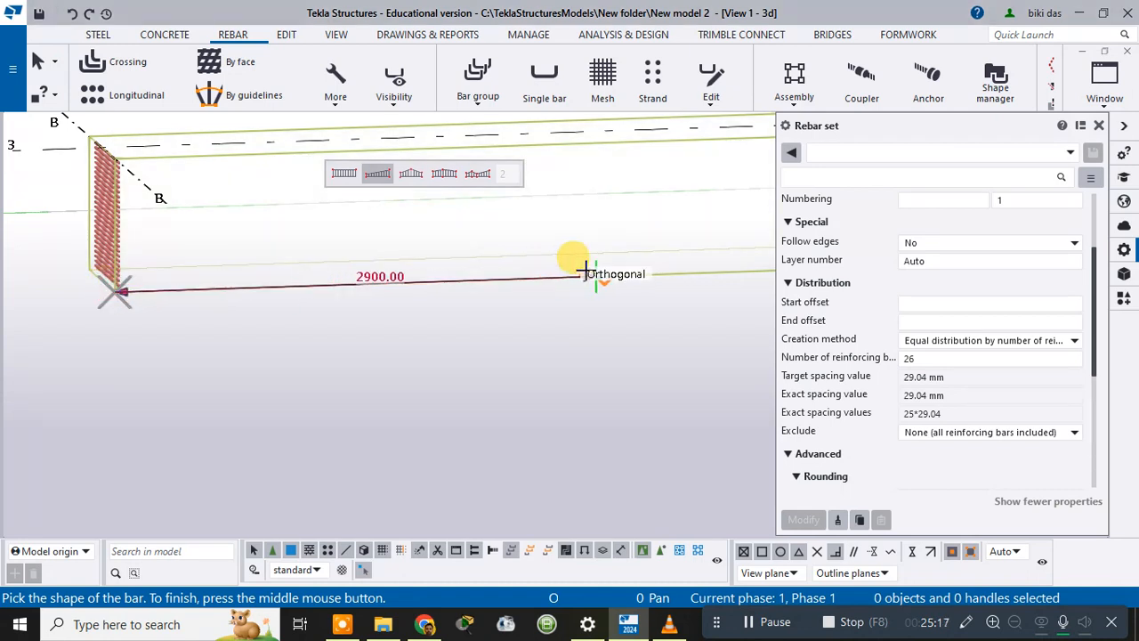
scroll(614, 265, down, 2)
scroll(623, 265, down, 1)
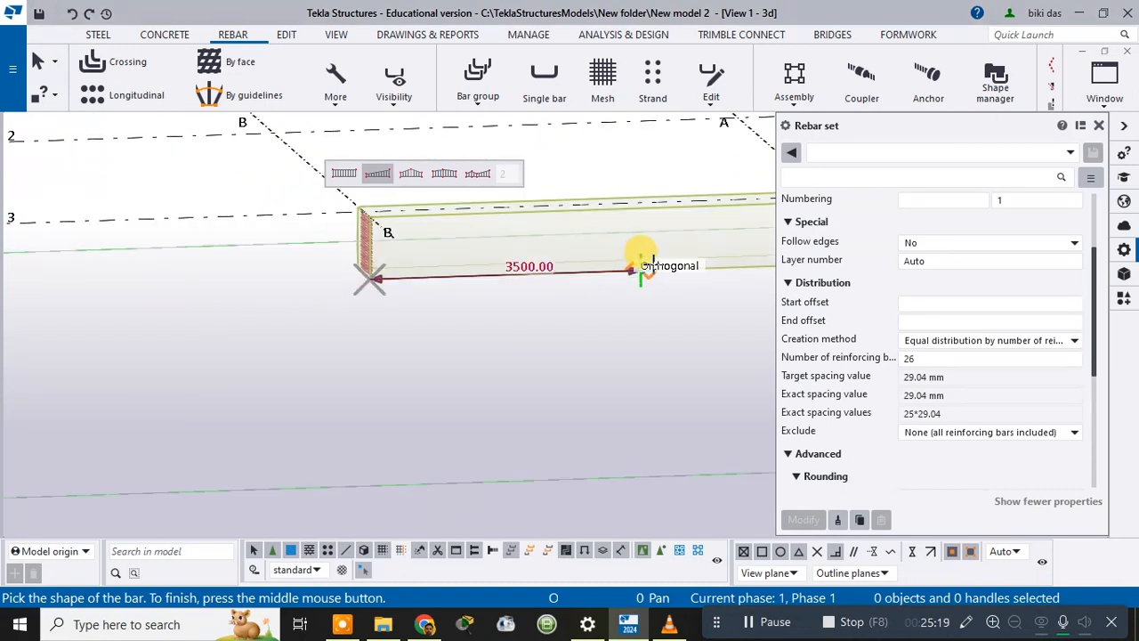
click(639, 267)
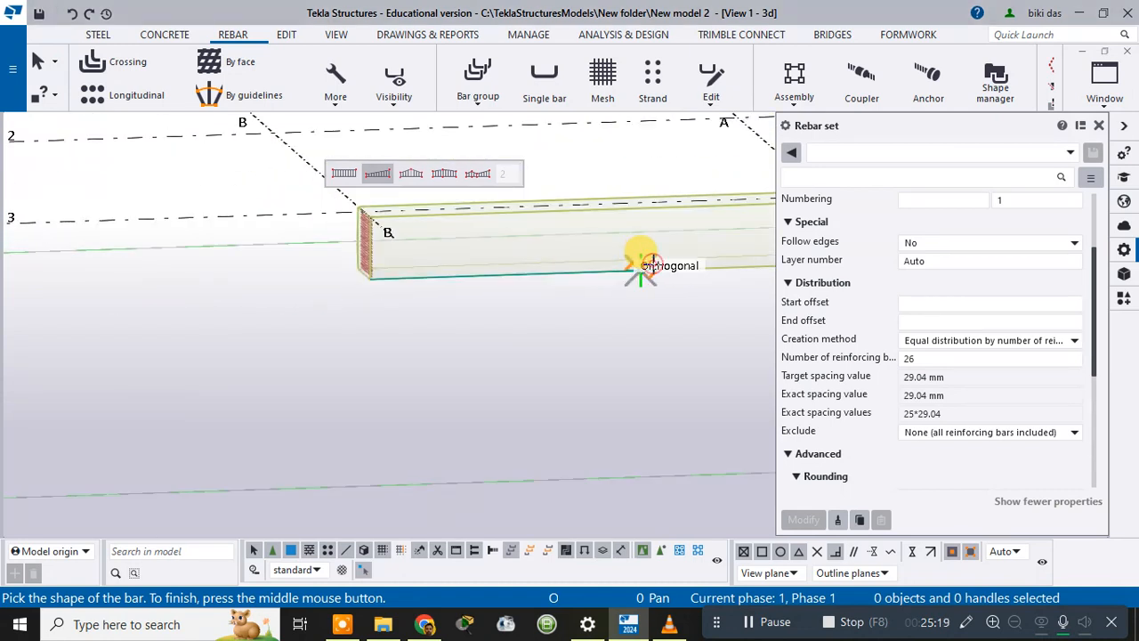
middle_click(635, 183)
Complete the tapered set with an end profile partway up the grid B vertical edge, and undo it along with the end-face bars
scroll(438, 254, up, 3)
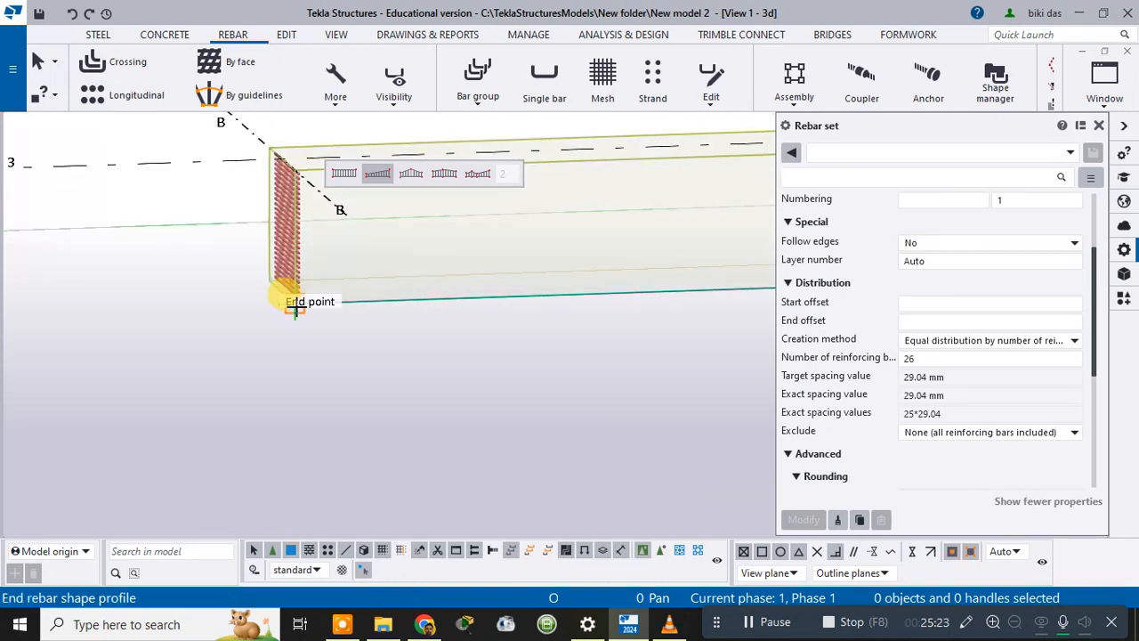
click(295, 302)
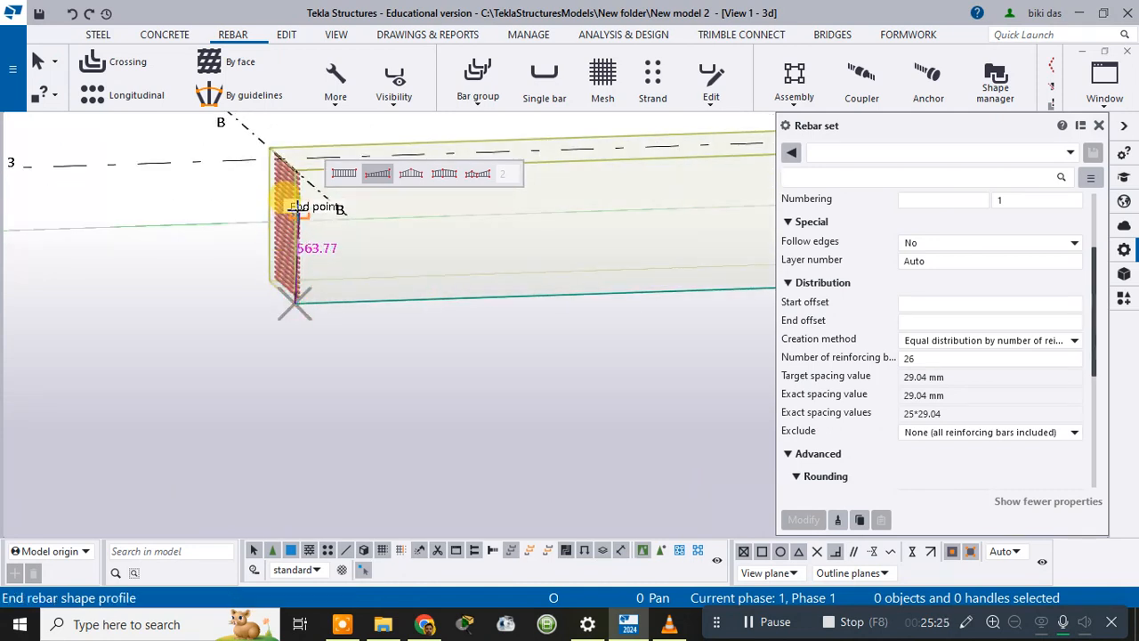
click(298, 220)
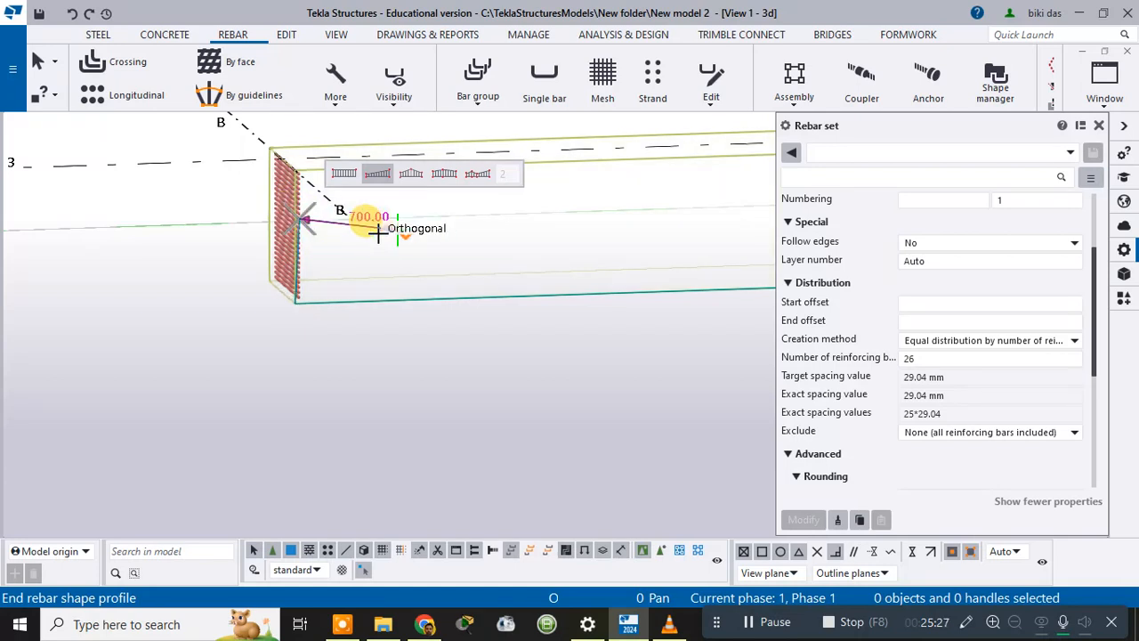
middle_click(379, 234)
scroll(569, 231, down, 2)
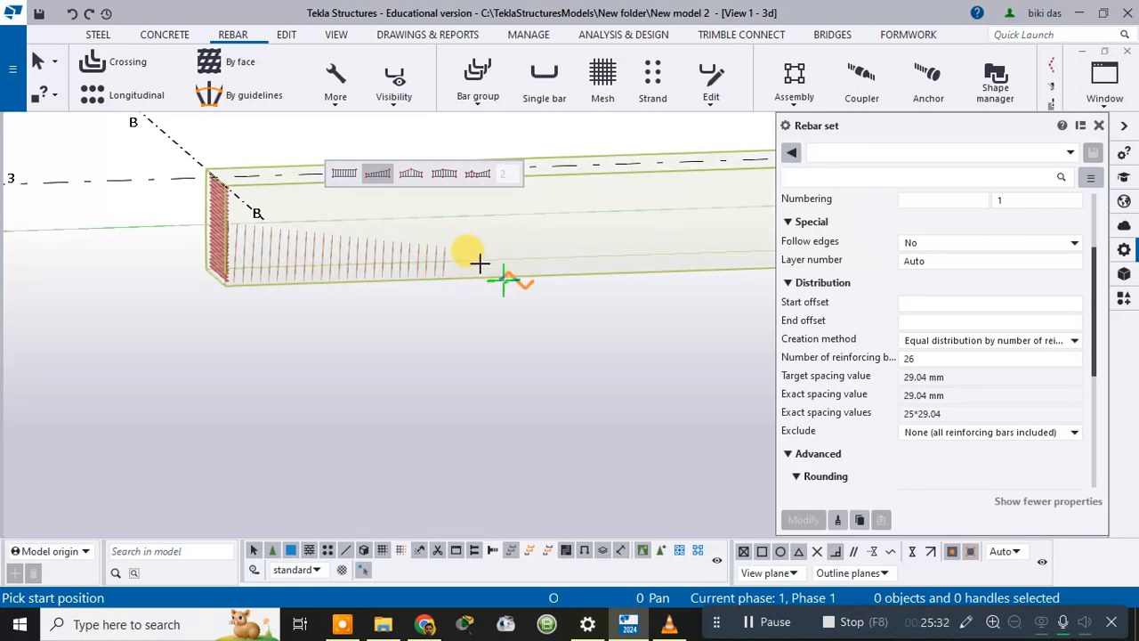
key(ctrl+z)
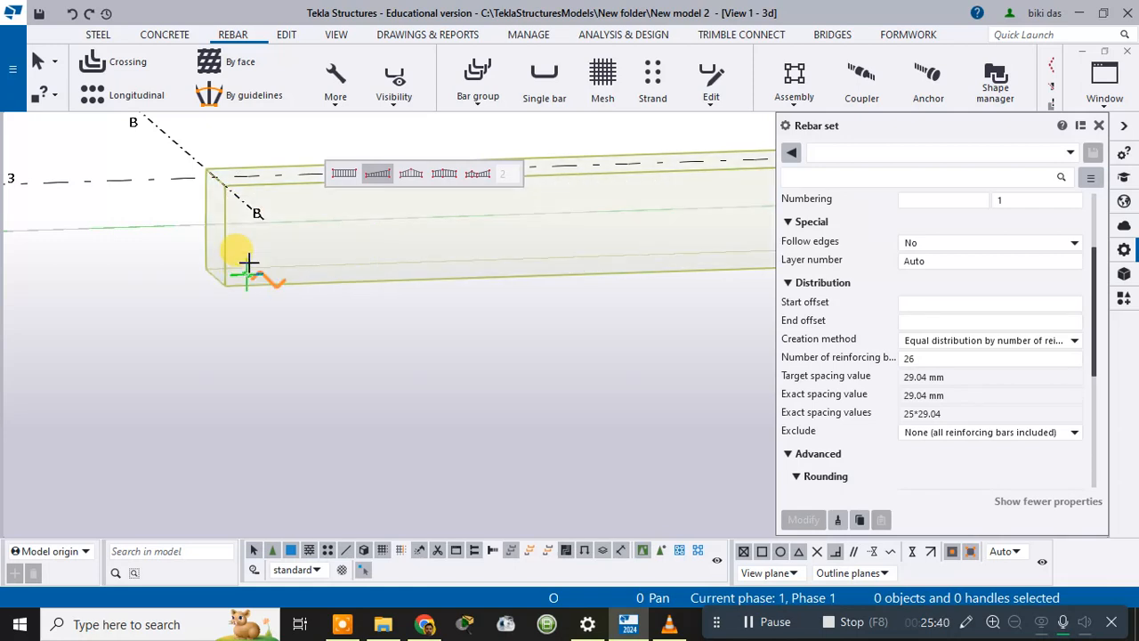
Create a tapered point-input rebar set from a short vertical bar at the grid B edge to a taller one along the beam, and remove it
click(375, 187)
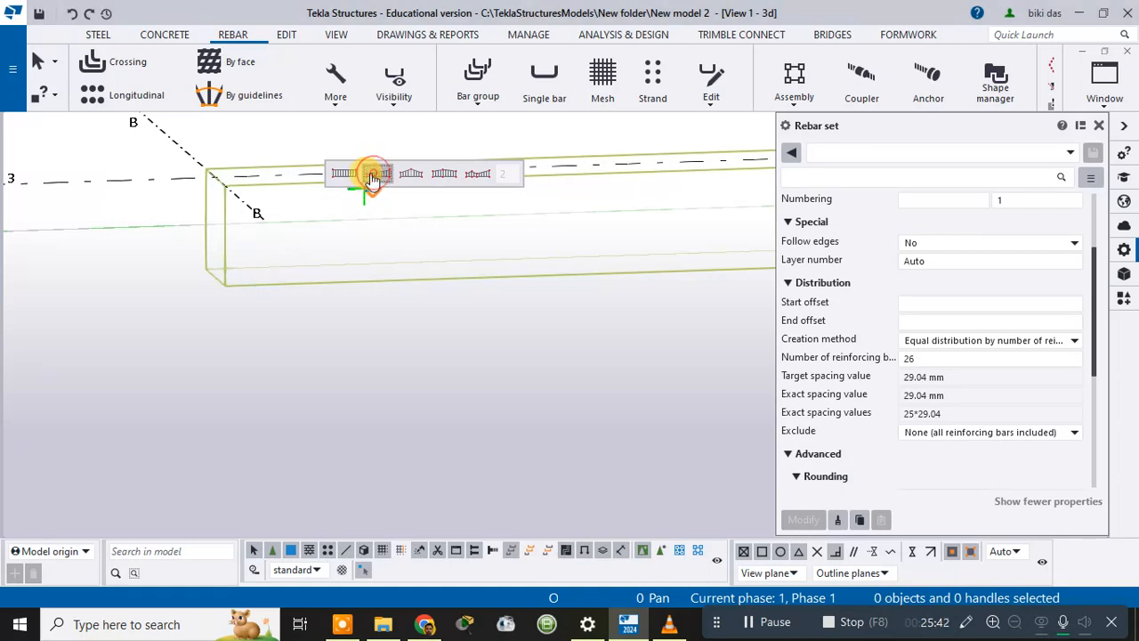
click(224, 286)
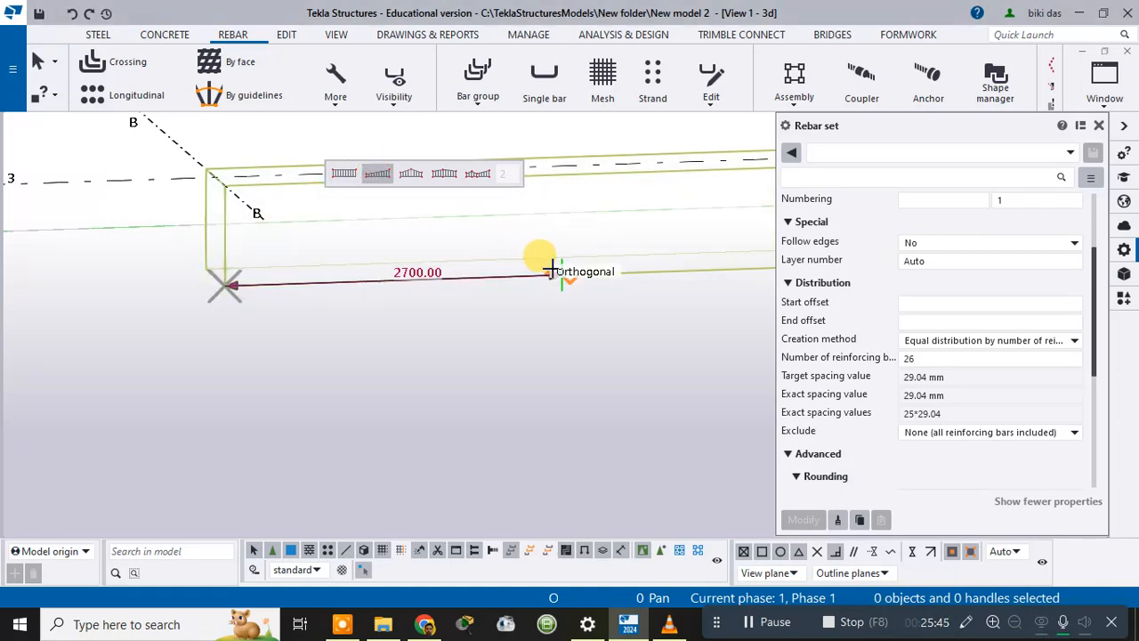
click(225, 223)
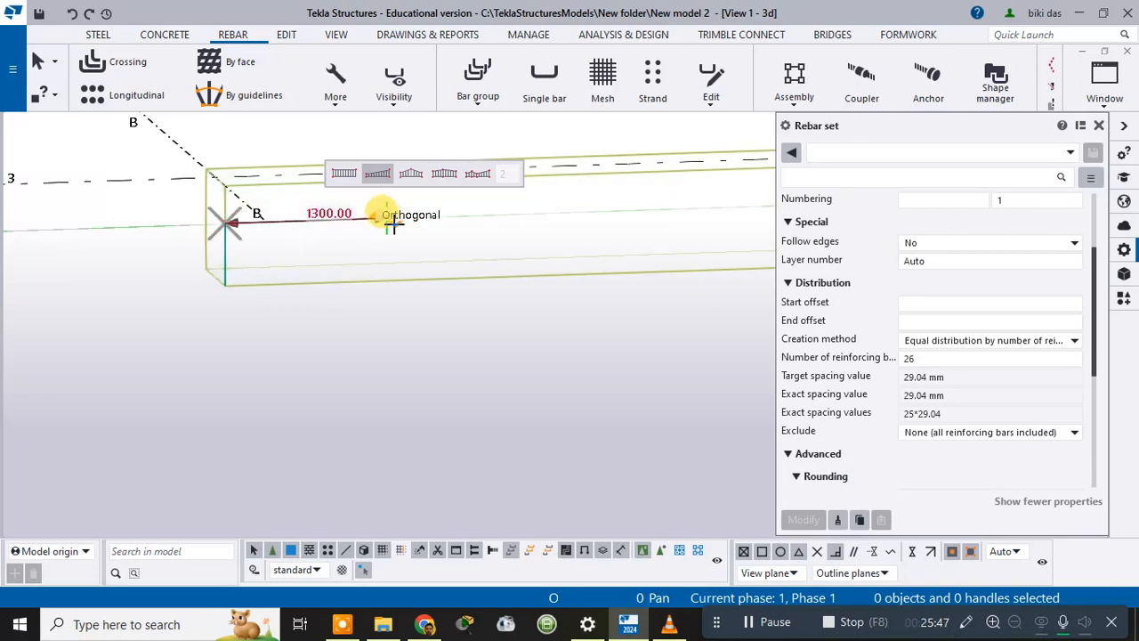
middle_click(496, 225)
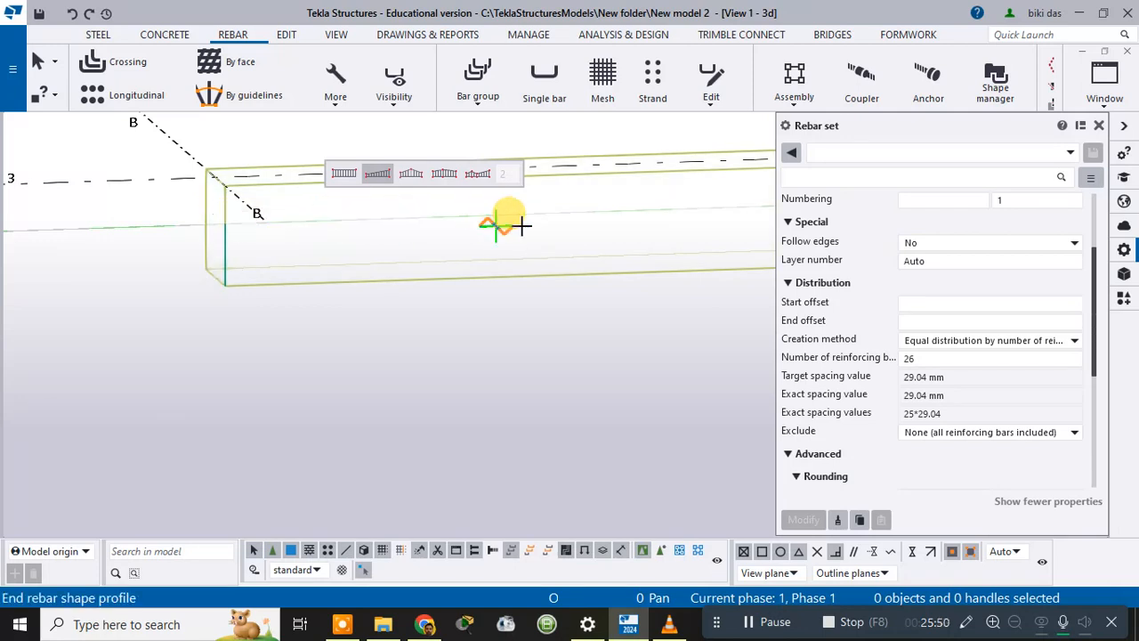
click(588, 271)
click(588, 145)
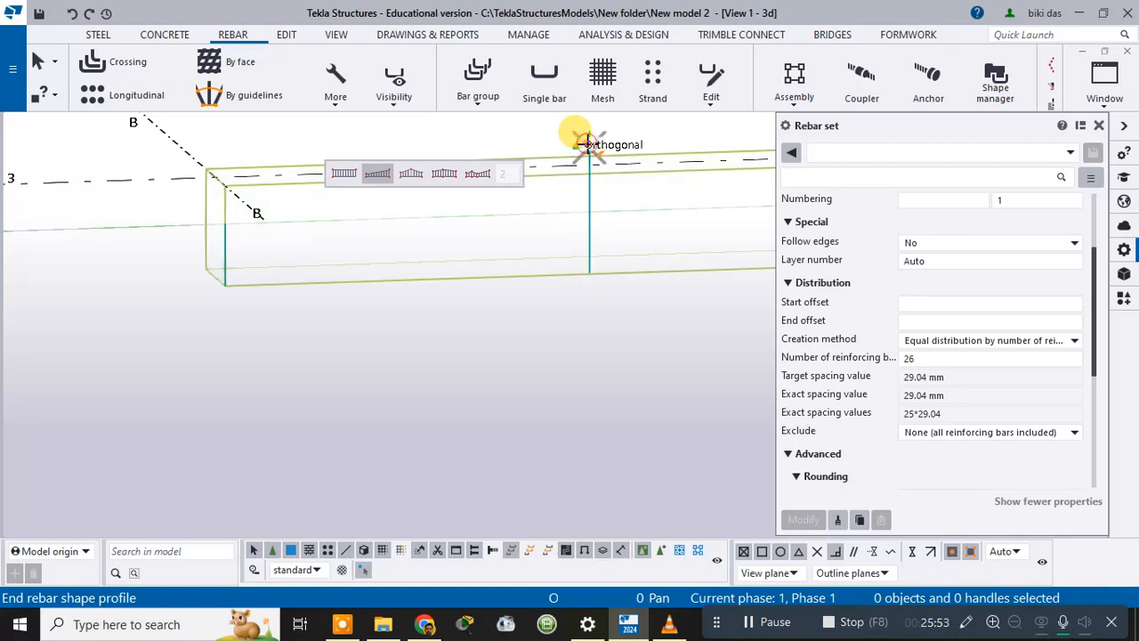
middle_click(589, 146)
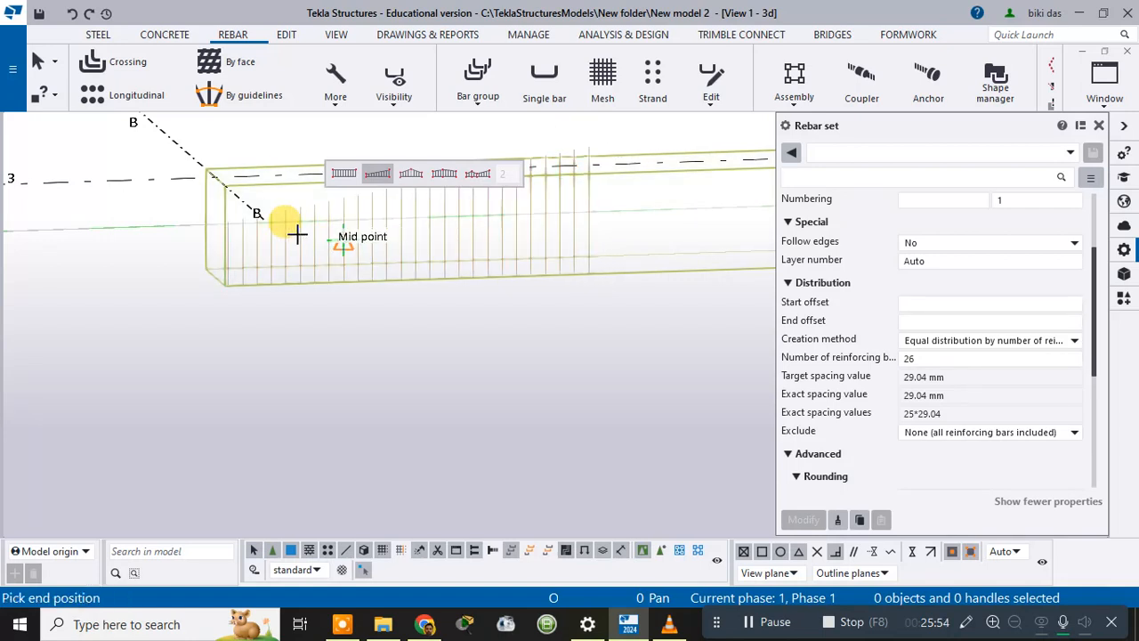
click(226, 224)
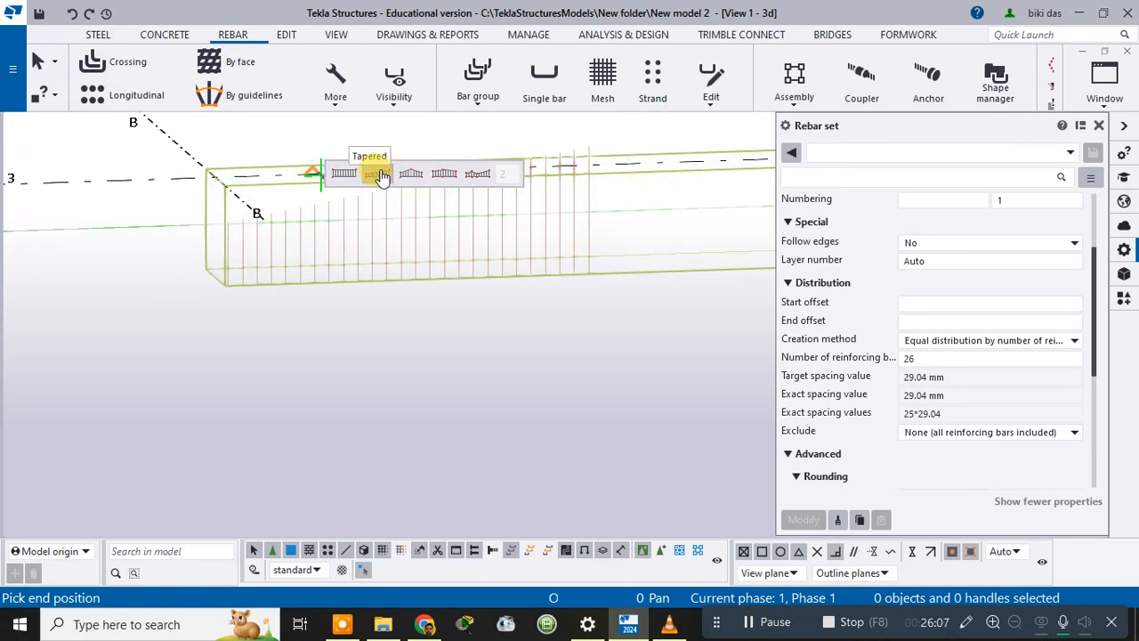
click(588, 274)
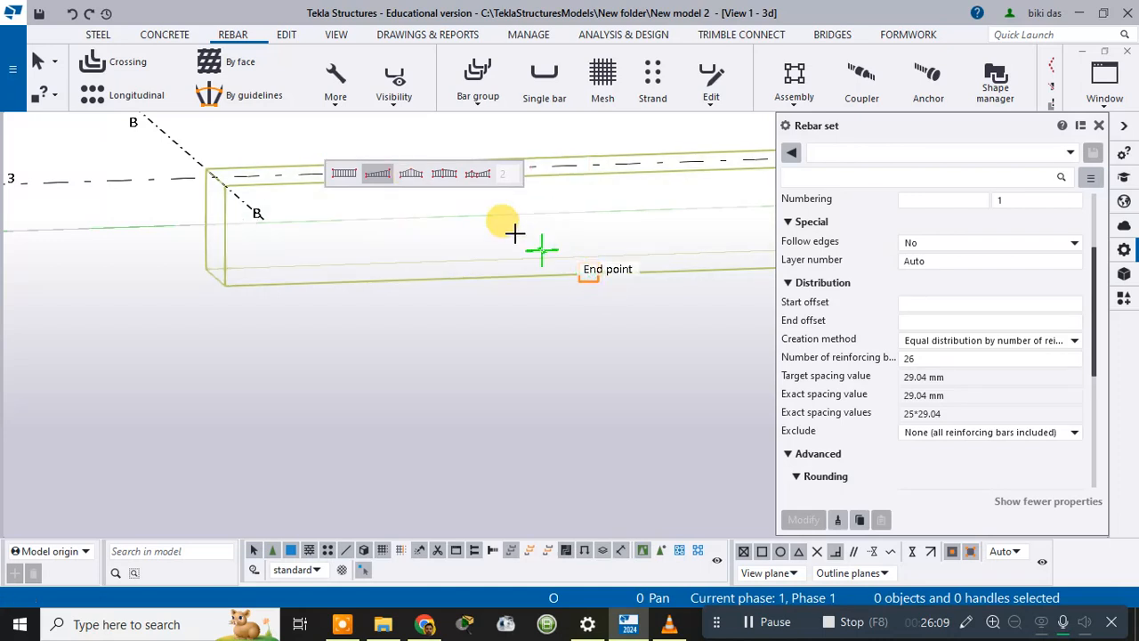
Choose the three-profile tapered distribution and define its first bar shape about 400 mm up the grid B vertical edge from the lower corner
click(415, 177)
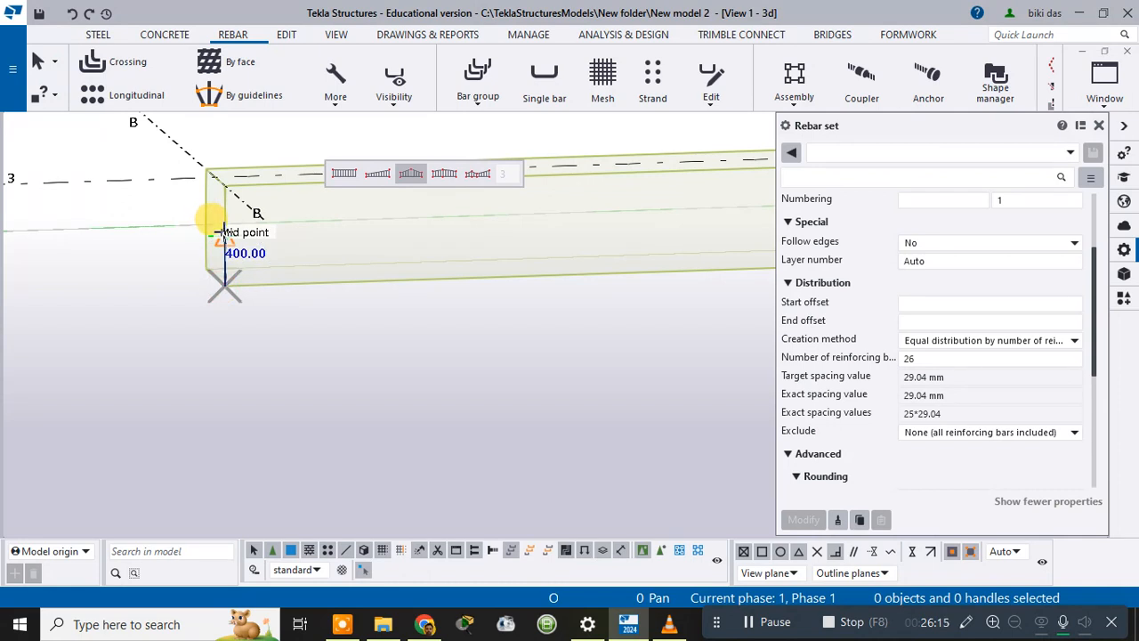
click(225, 232)
middle_click(224, 233)
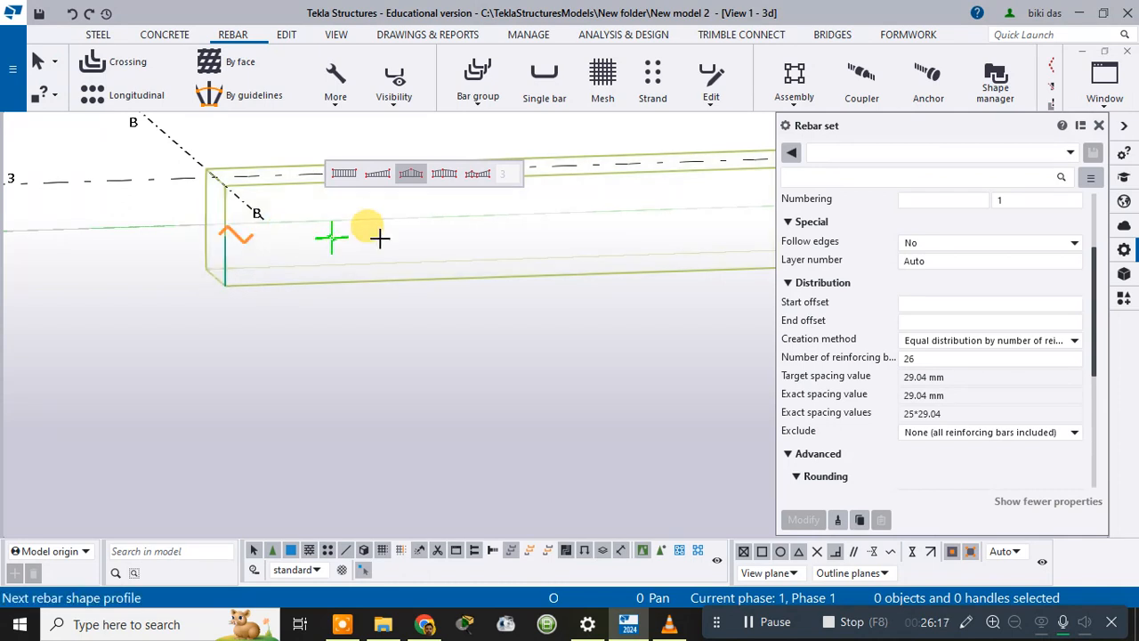
click(423, 277)
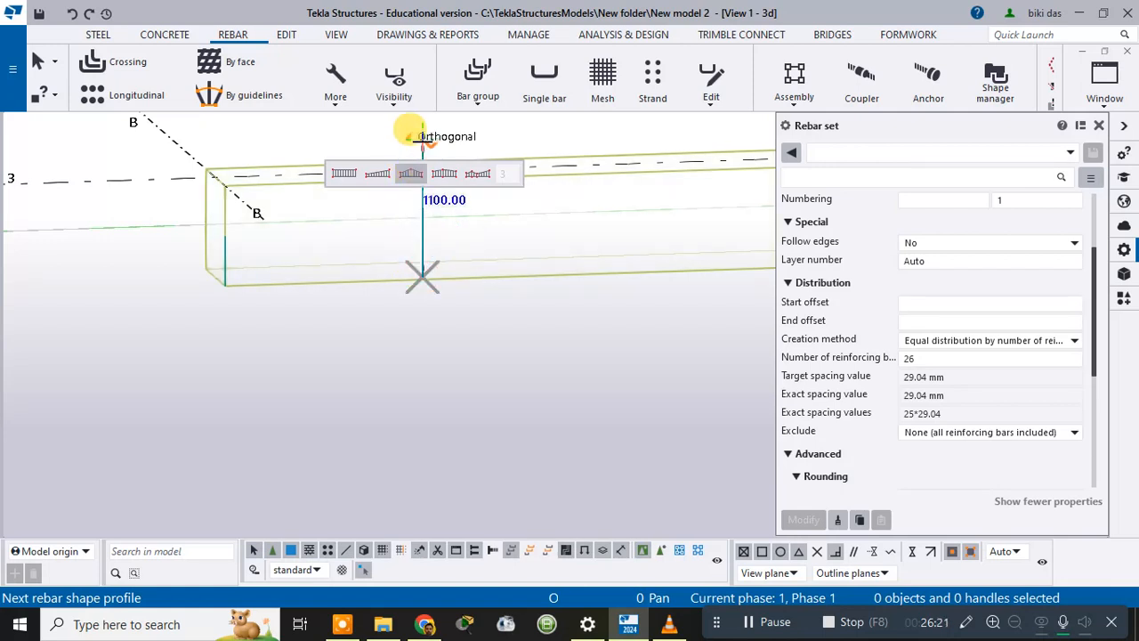
middle_click(422, 137)
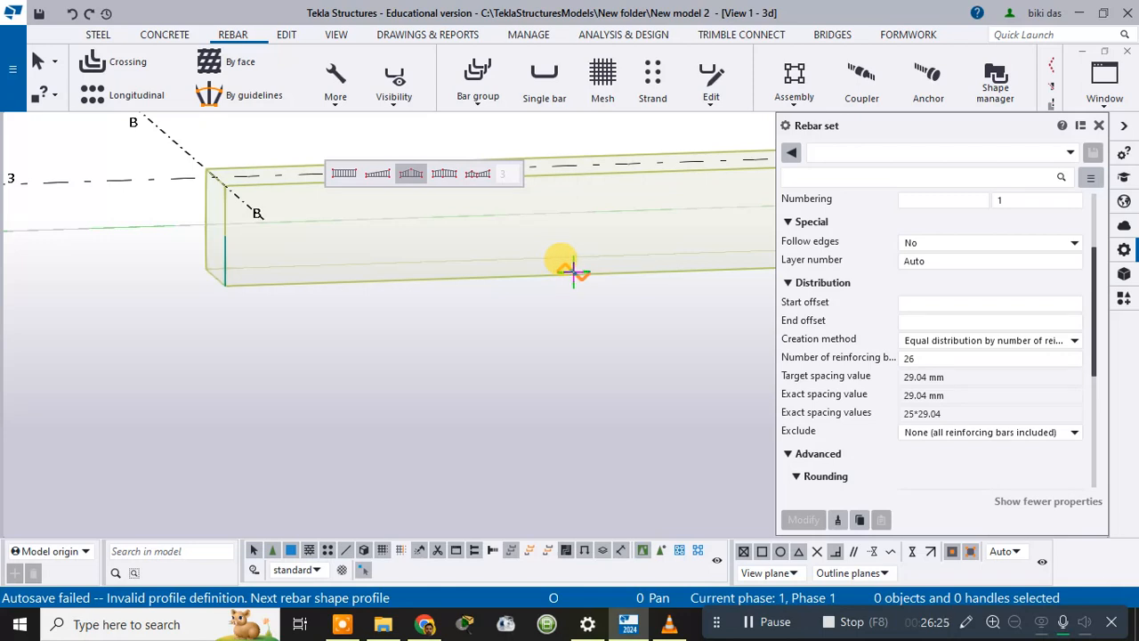
scroll(574, 271, down, 3)
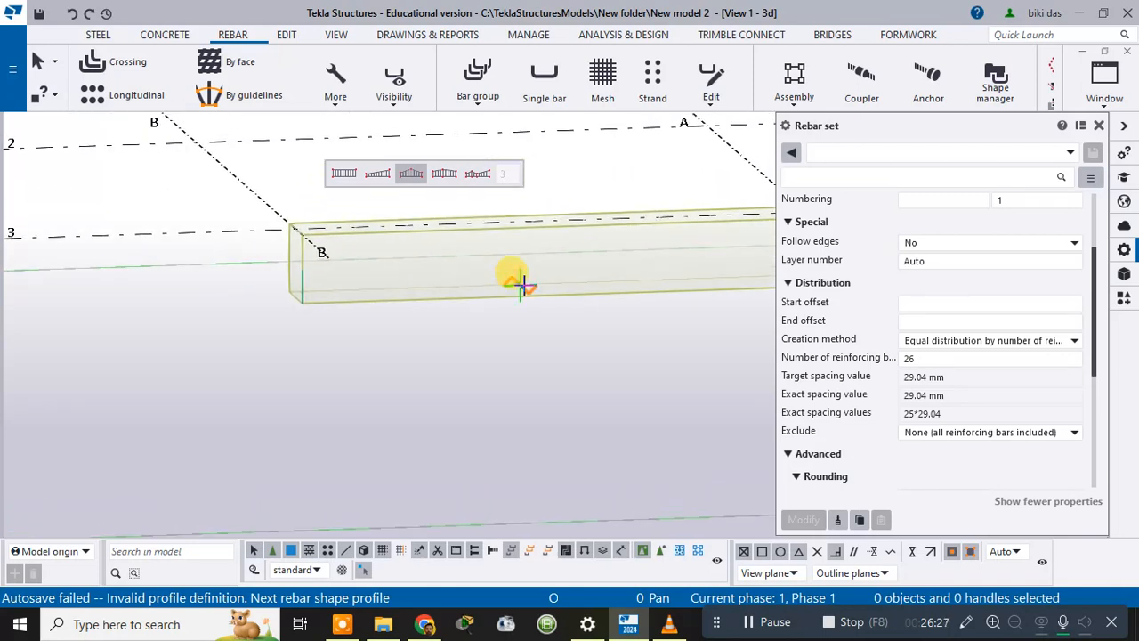
click(625, 289)
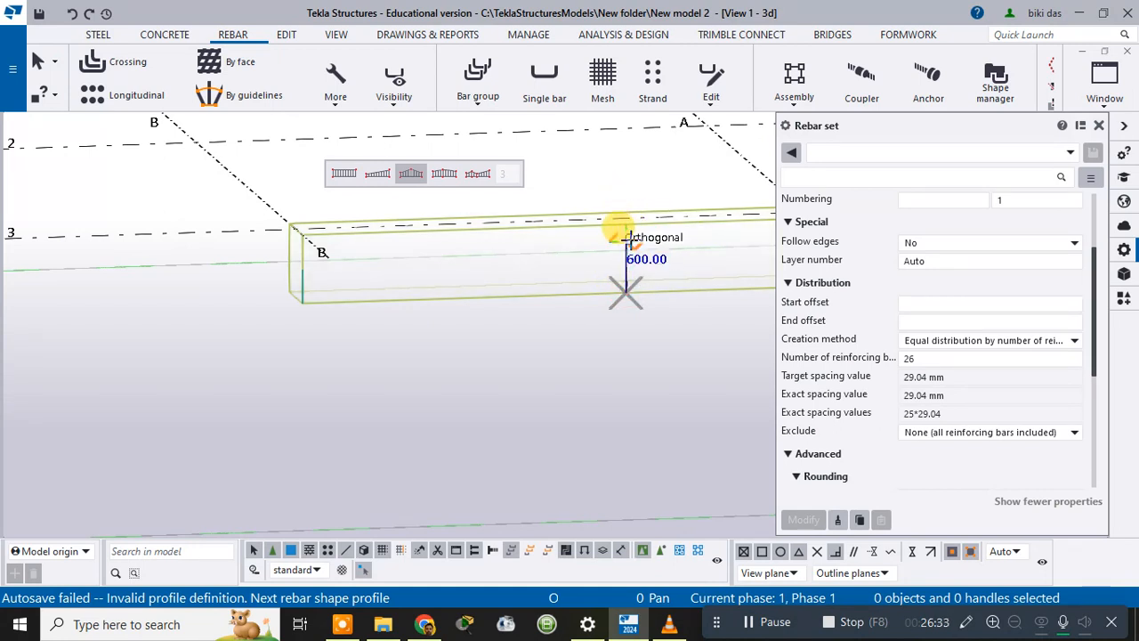
click(626, 239)
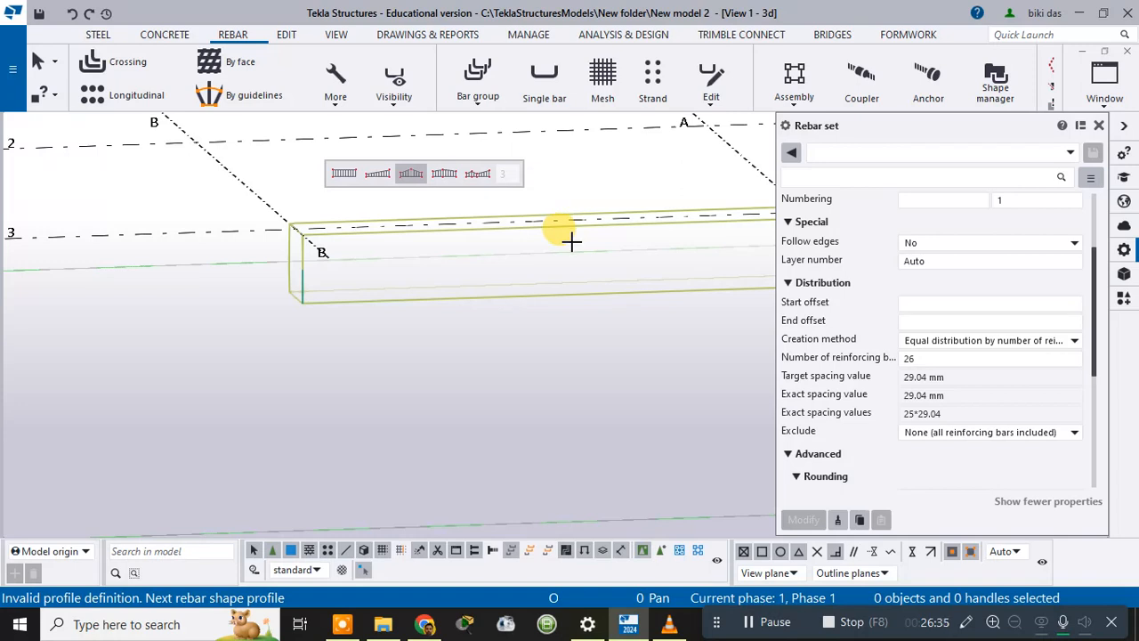
scroll(427, 256, up, 3)
key(Escape)
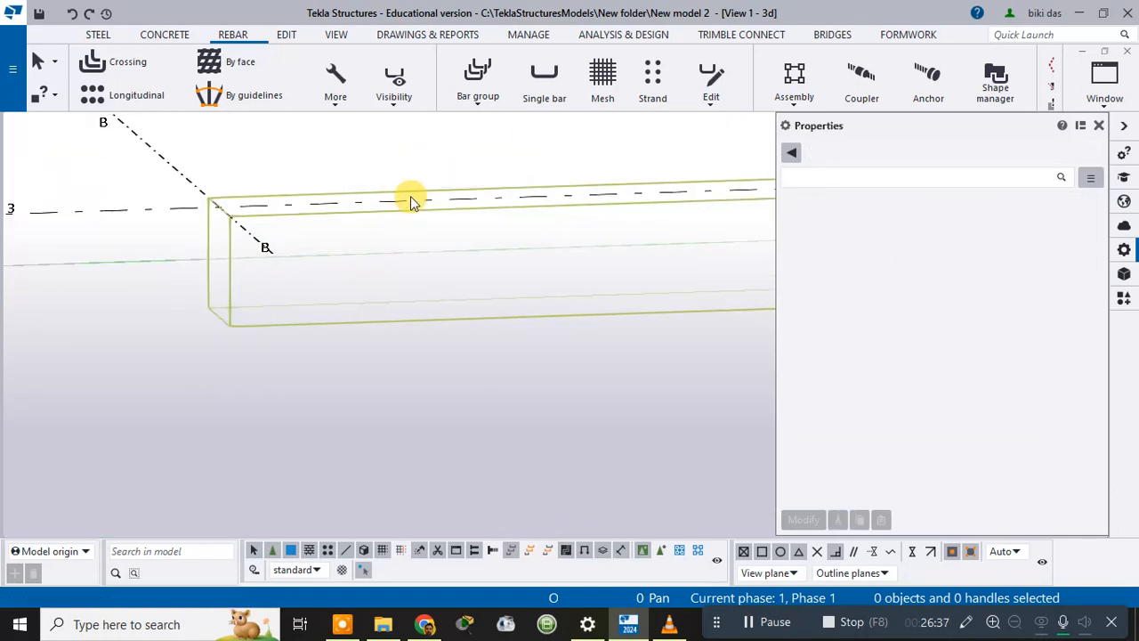
Restart three-profile tapered point input and define the first bar partway up the grid B vertical edge from the lower corner
click(335, 80)
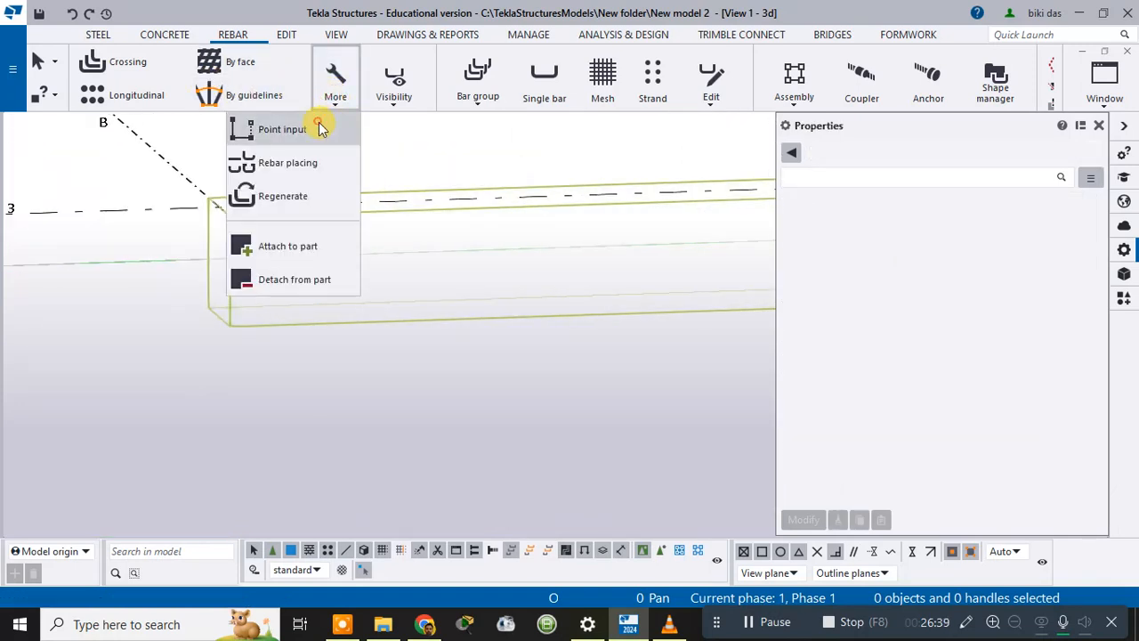
click(247, 122)
click(432, 161)
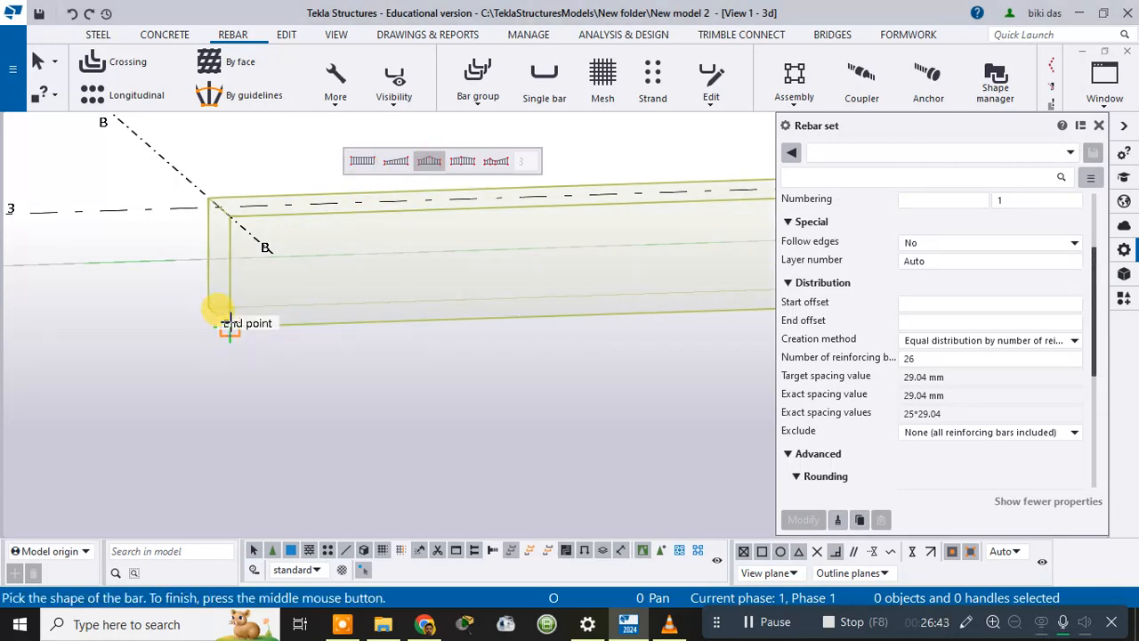
click(229, 325)
click(229, 256)
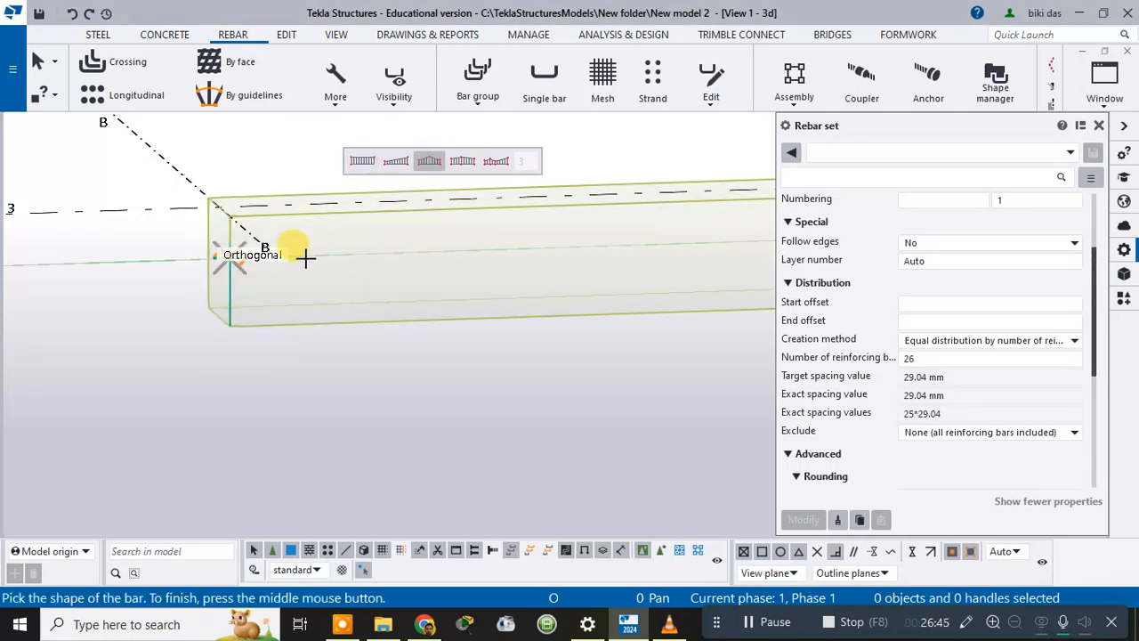
middle_click(363, 256)
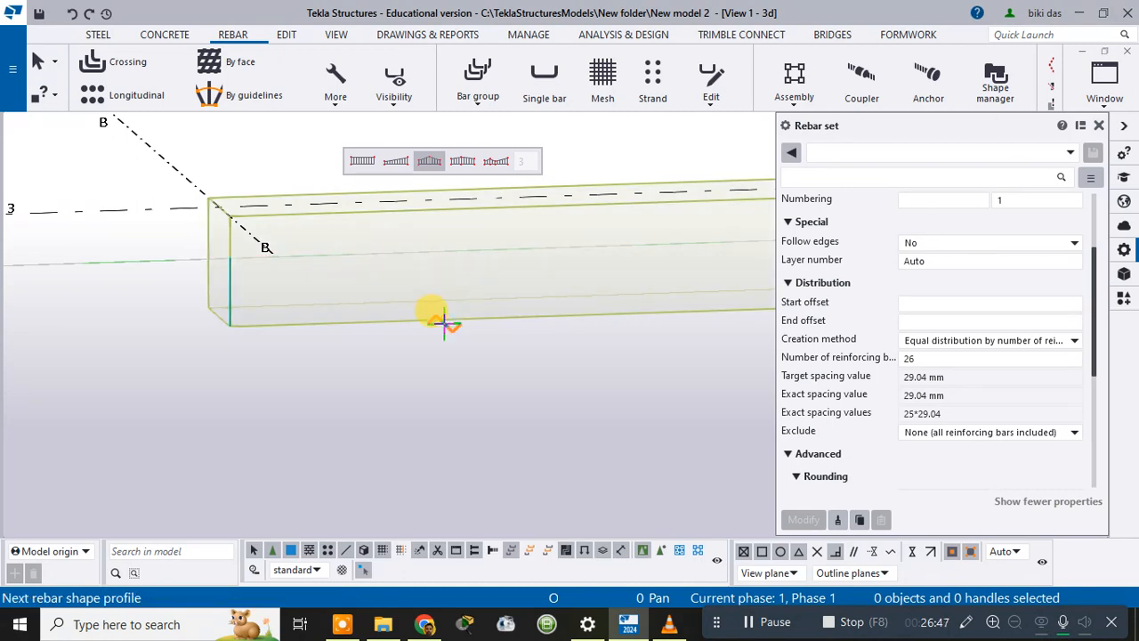
Complete the tapered set with a middle profile about 1000 mm high and an end profile about 600 mm high along the long side's lower edge
click(443, 319)
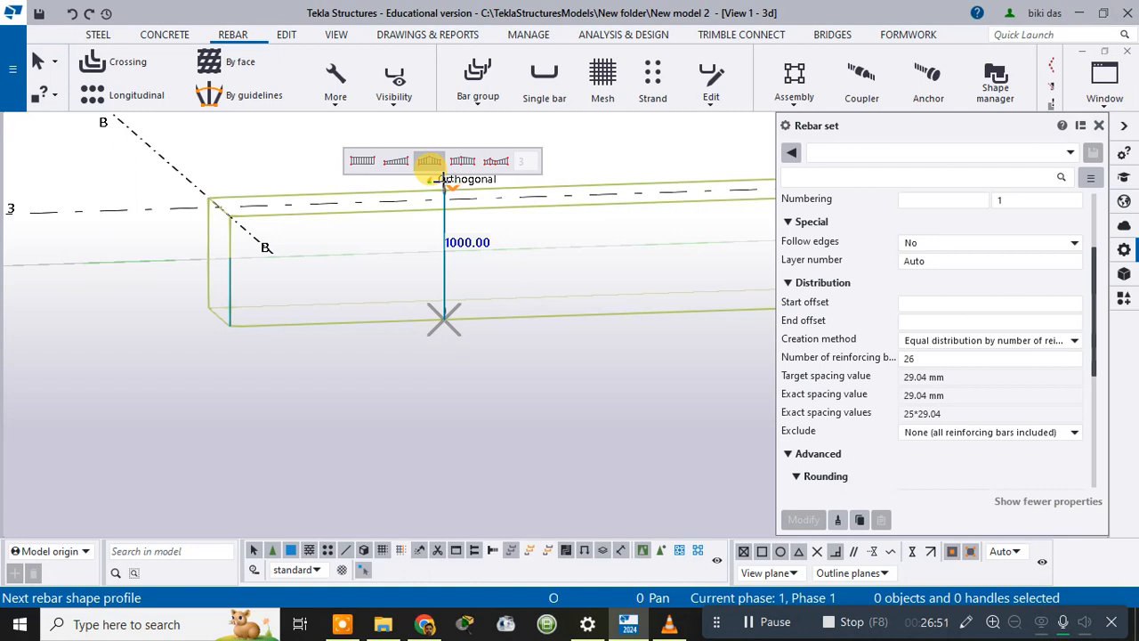
click(444, 184)
middle_click(443, 181)
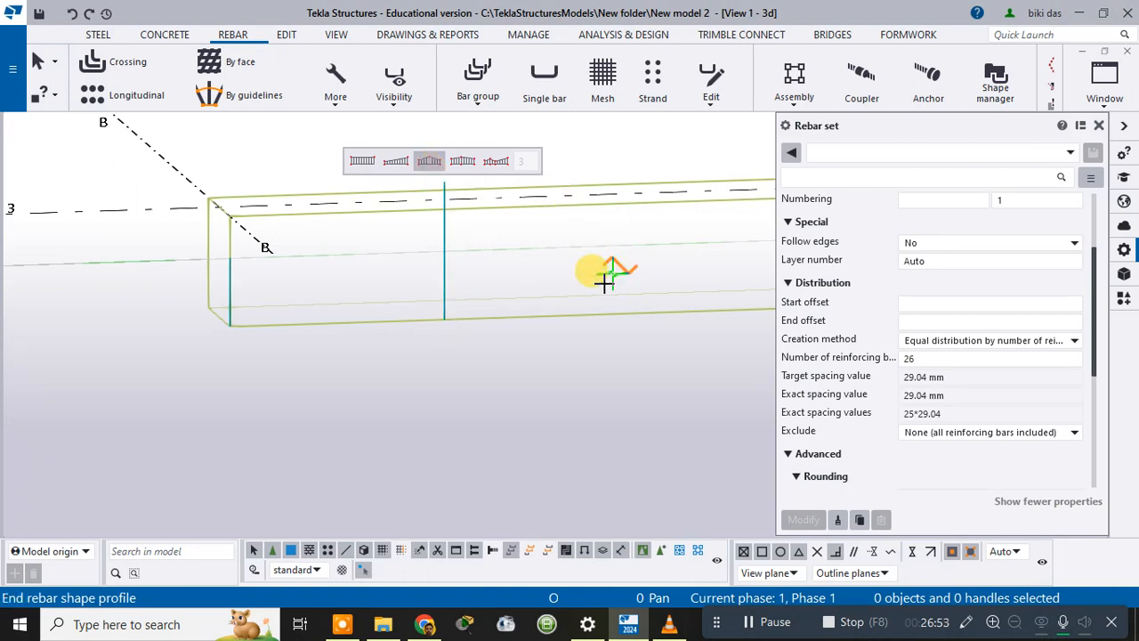
click(619, 311)
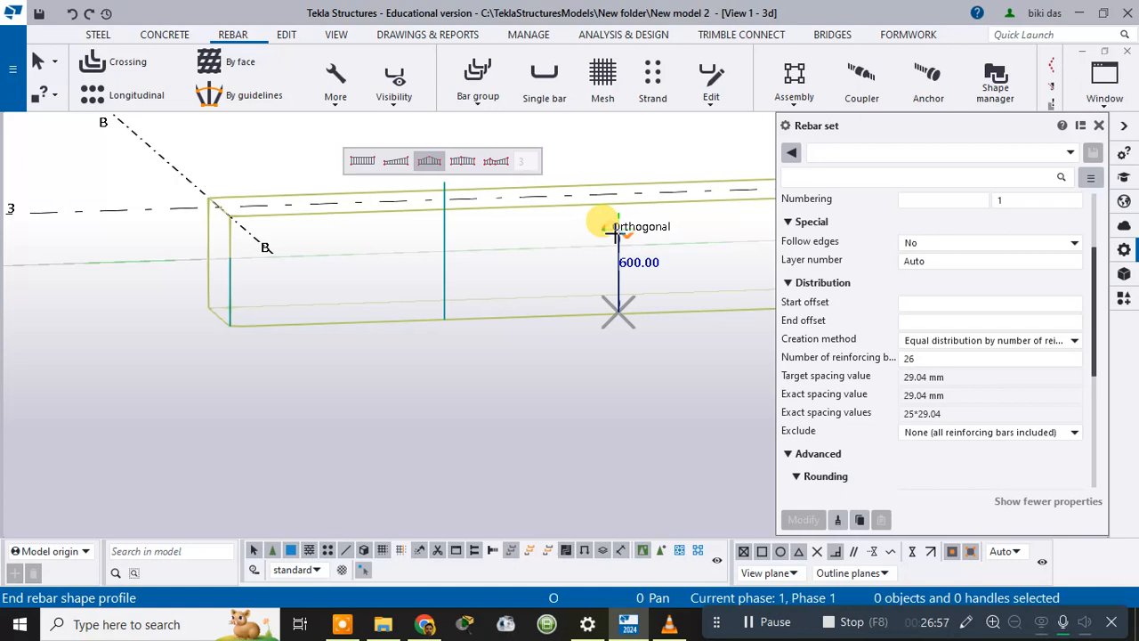
click(617, 233)
middle_click(614, 232)
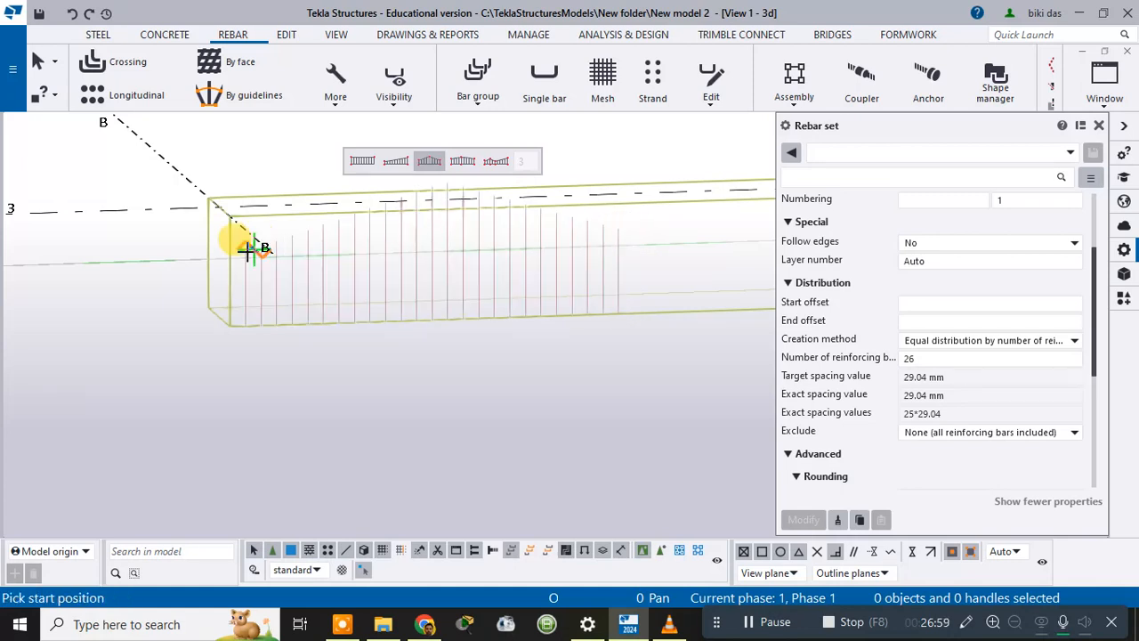
scroll(691, 271, down, 2)
middle_drag(691, 271, 483, 246)
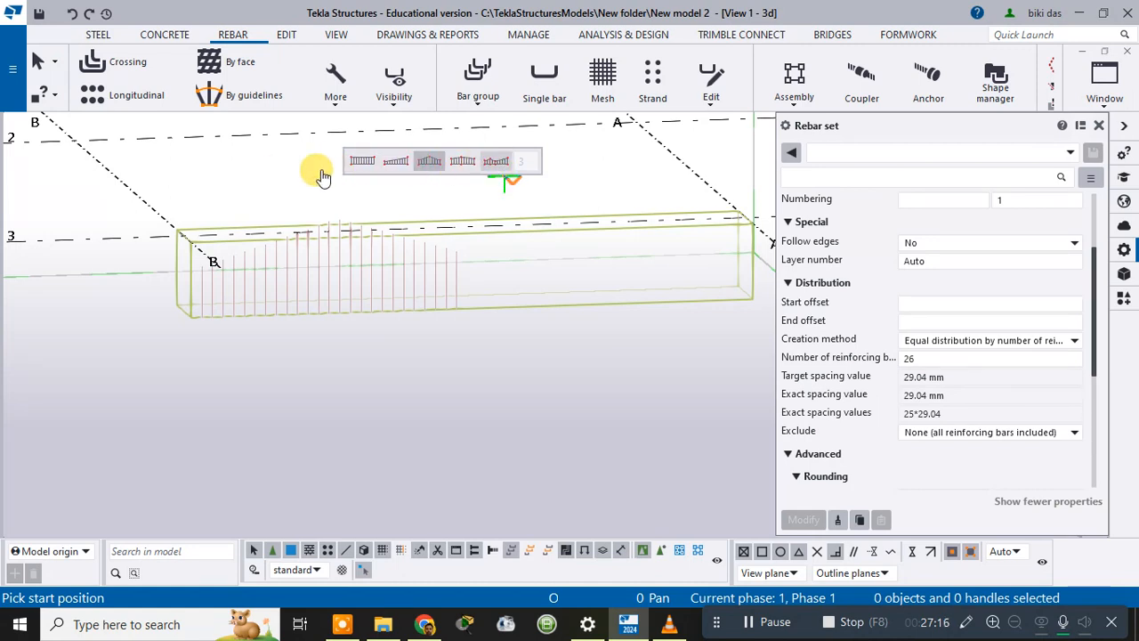
Open the rebar shape placing tool and arrange it so that the beam's grid B end stays visible
click(336, 89)
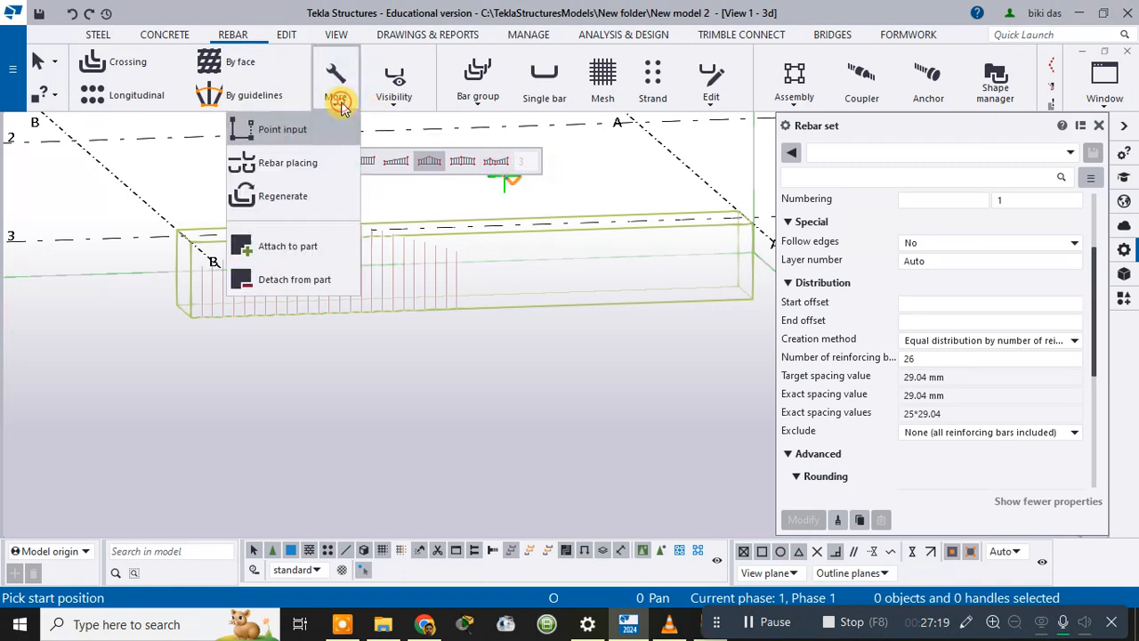
click(286, 168)
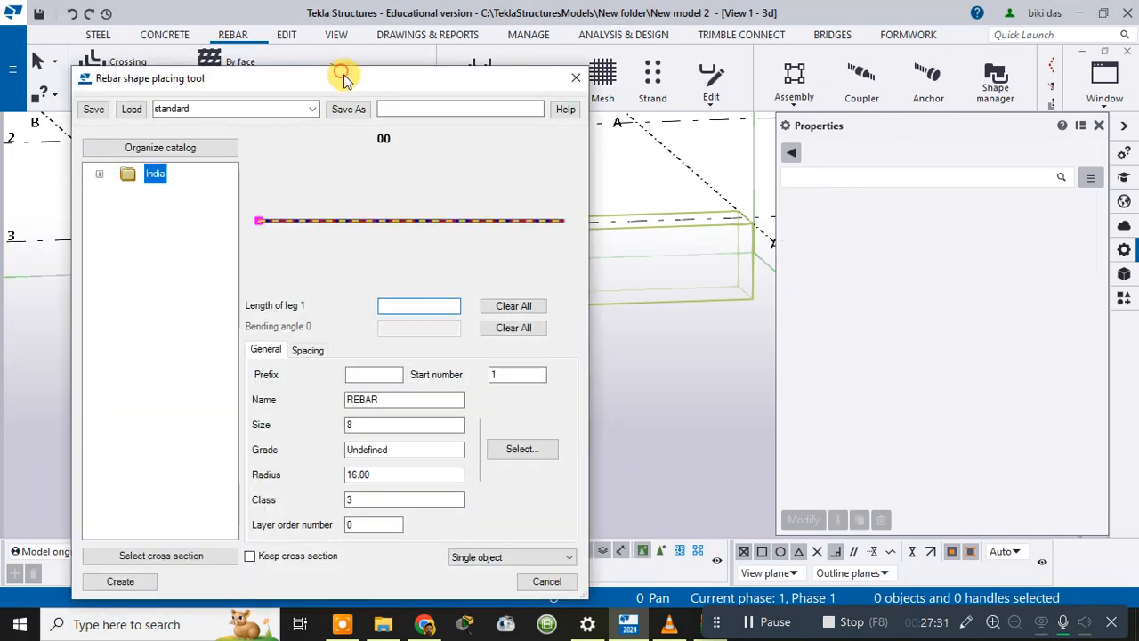
drag(344, 78, 703, 39)
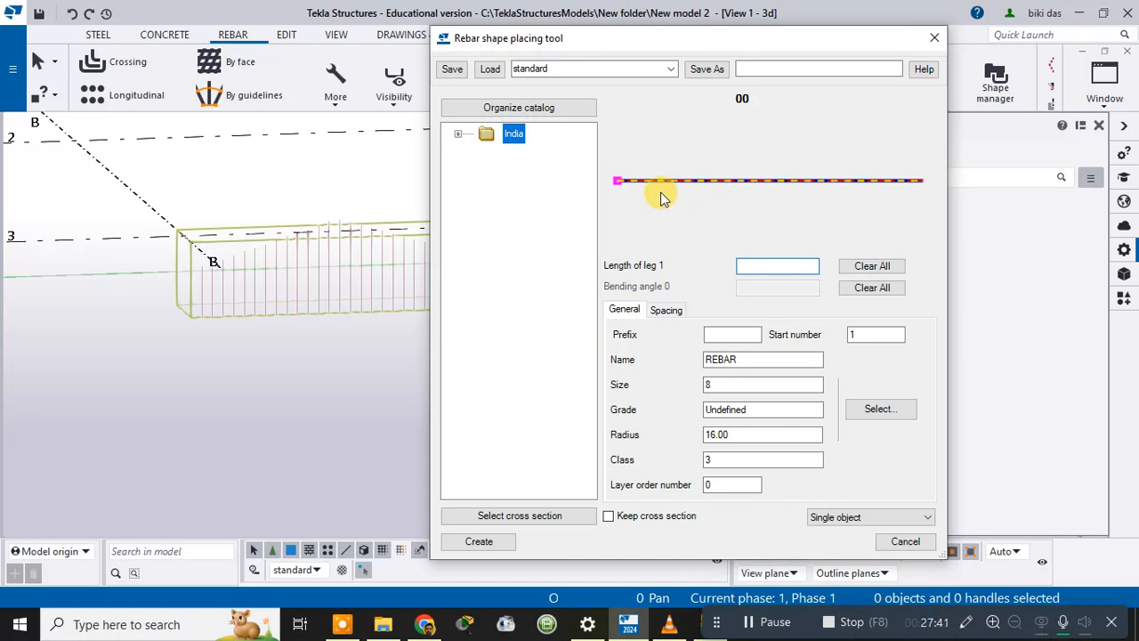
click(400, 240)
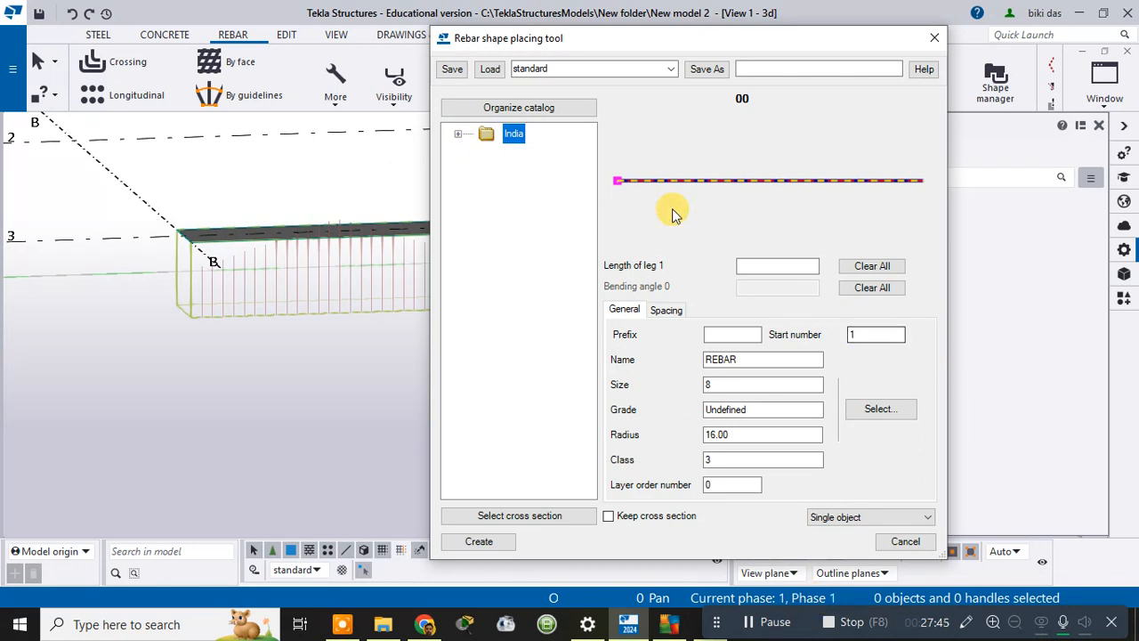
Expand the India catalog's shape folders and choose shape 11 from the Straight group
click(457, 135)
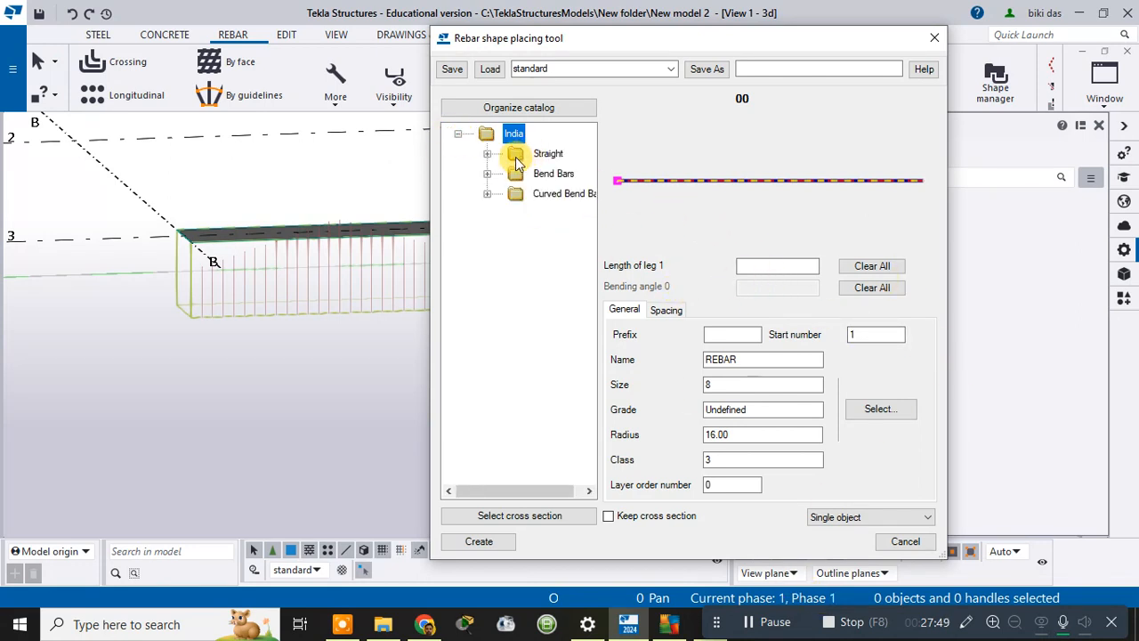
click(487, 194)
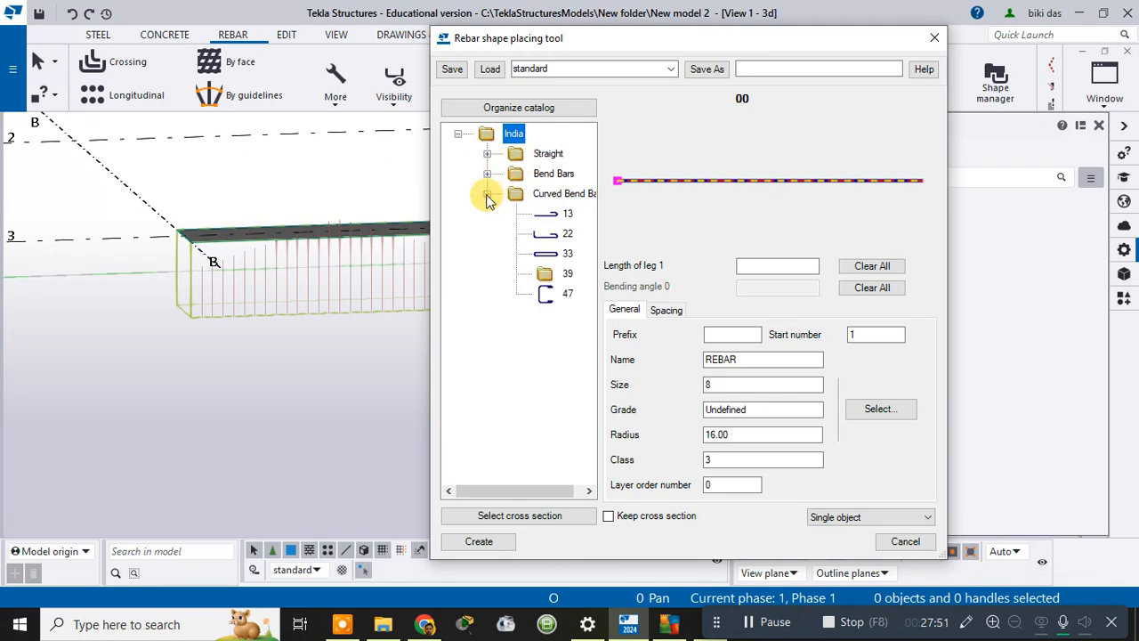
click(486, 173)
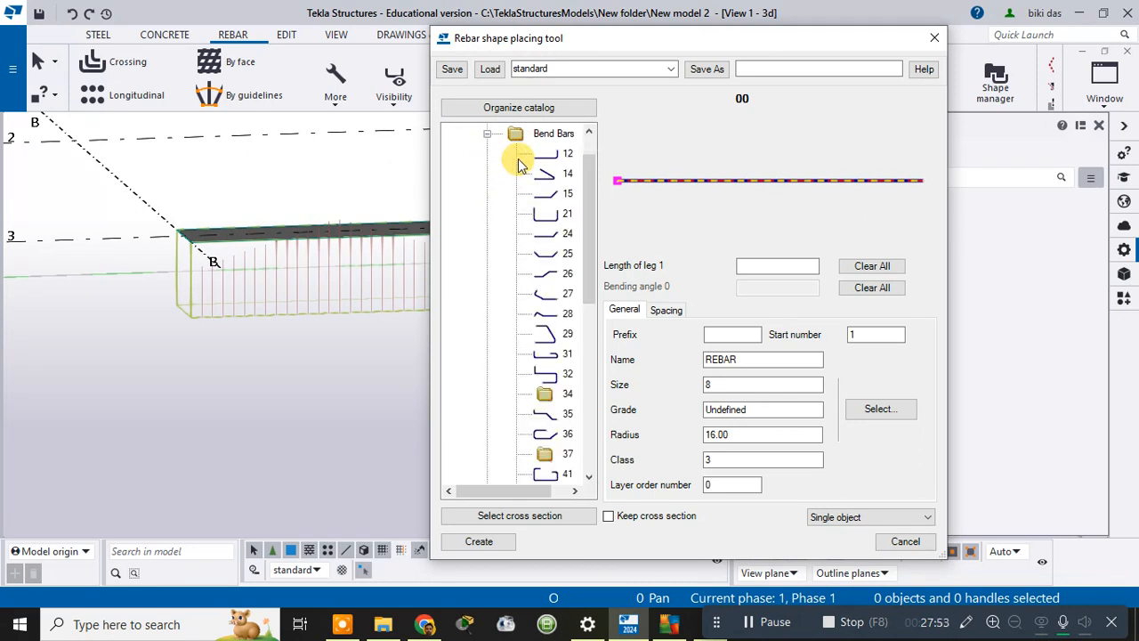
scroll(513, 165, up, 1)
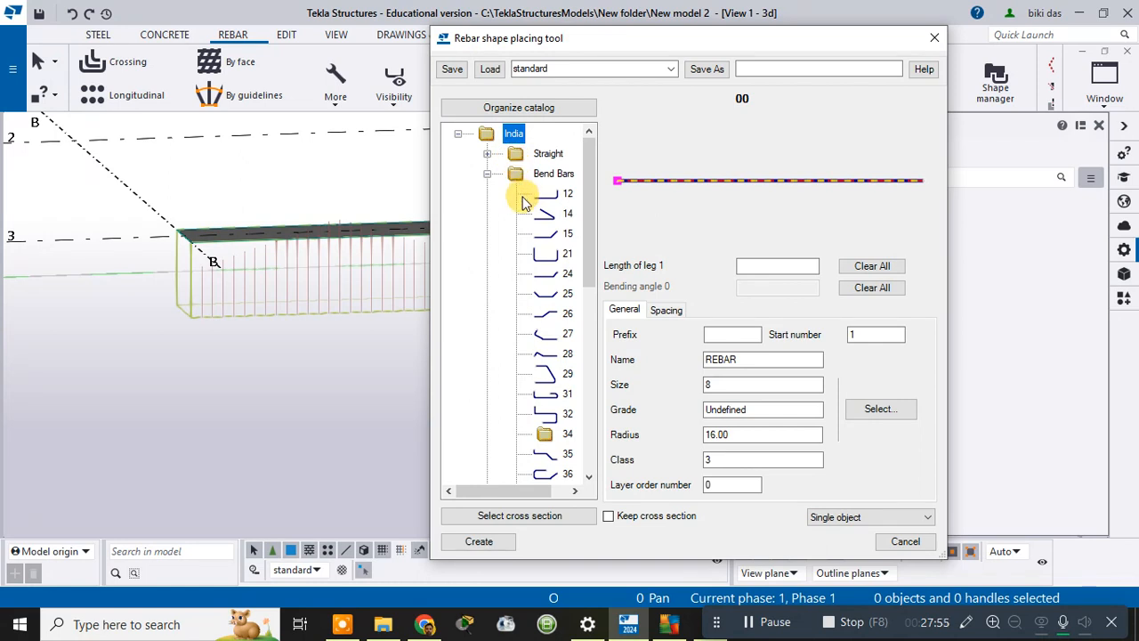
click(486, 153)
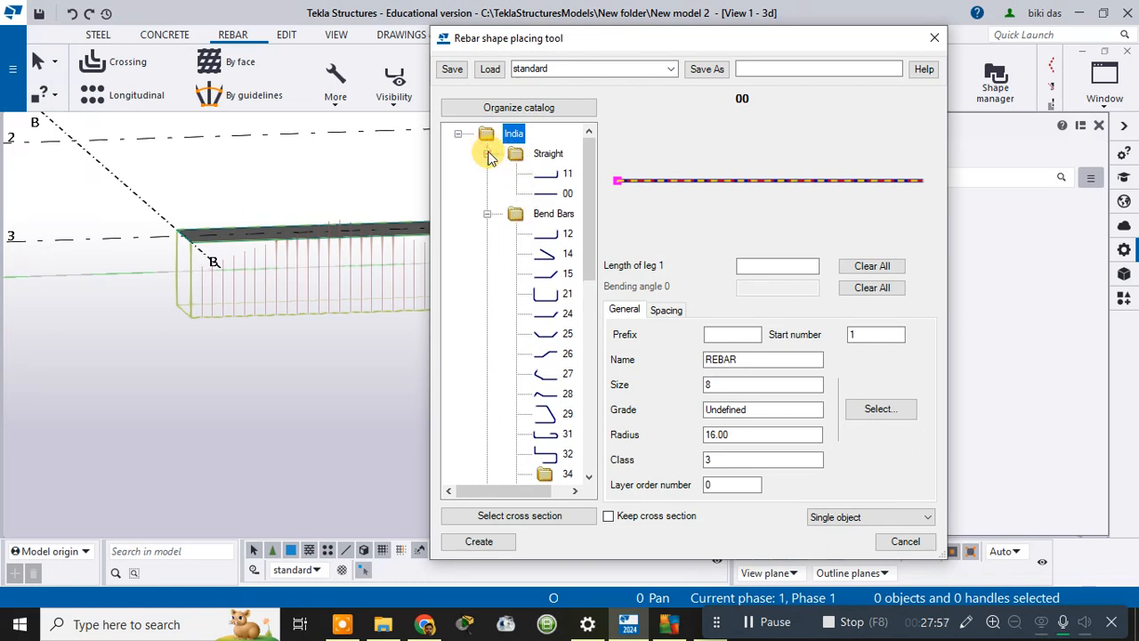
click(563, 175)
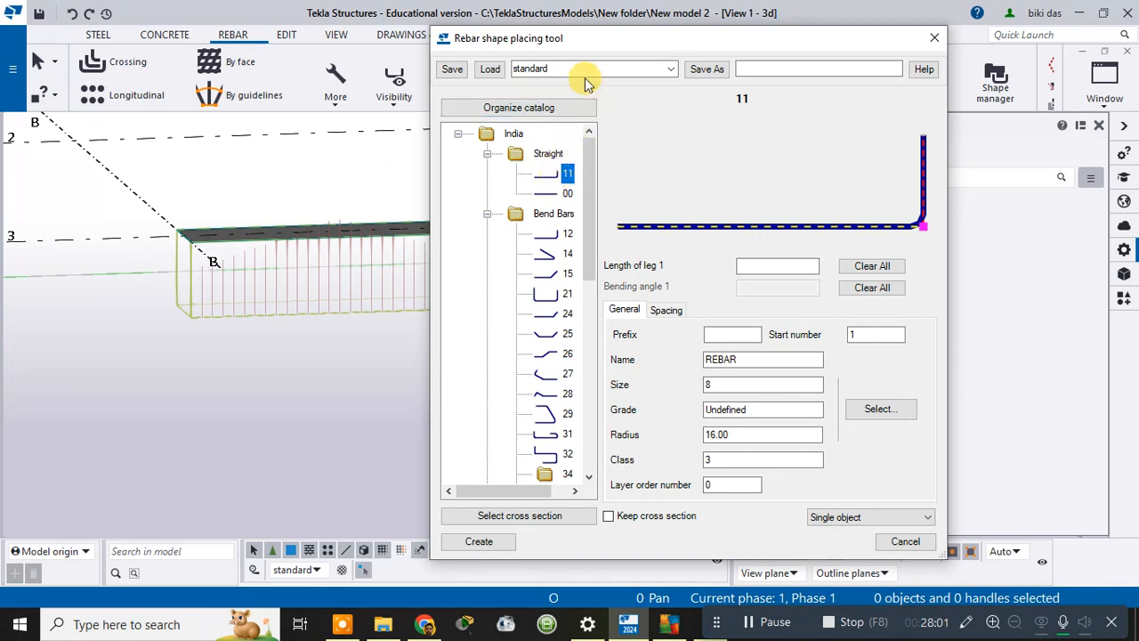
Fit shape 11 to a cross section partway along the beam, enable Keep cross section, and create the bars
drag(599, 38, 837, 38)
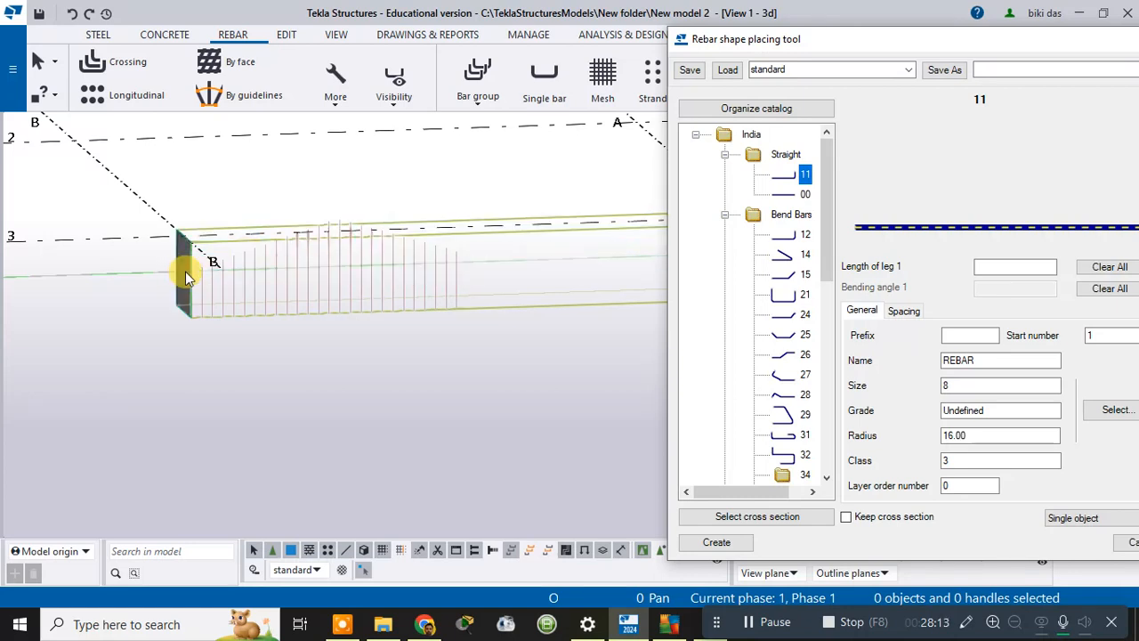
click(514, 296)
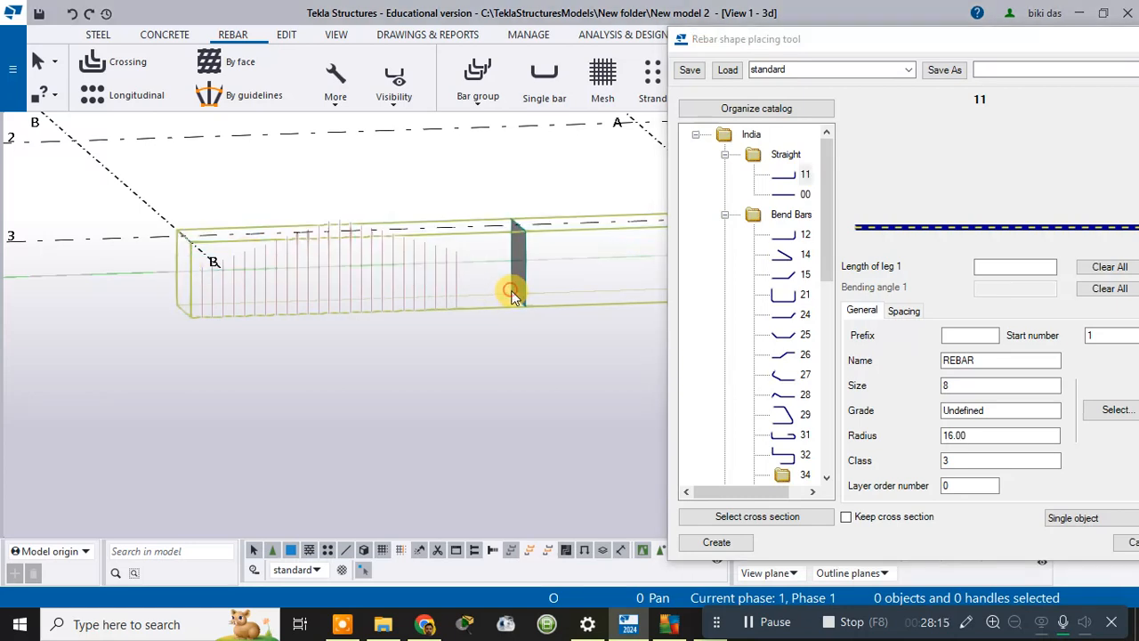
scroll(551, 279, up, 6)
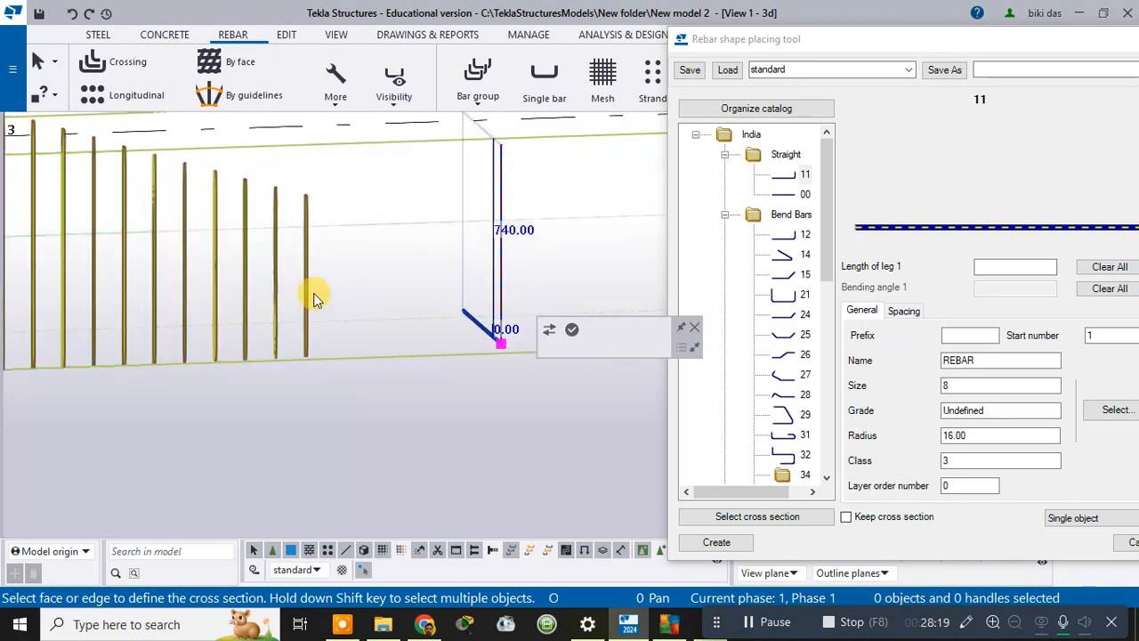
scroll(512, 325, down, 2)
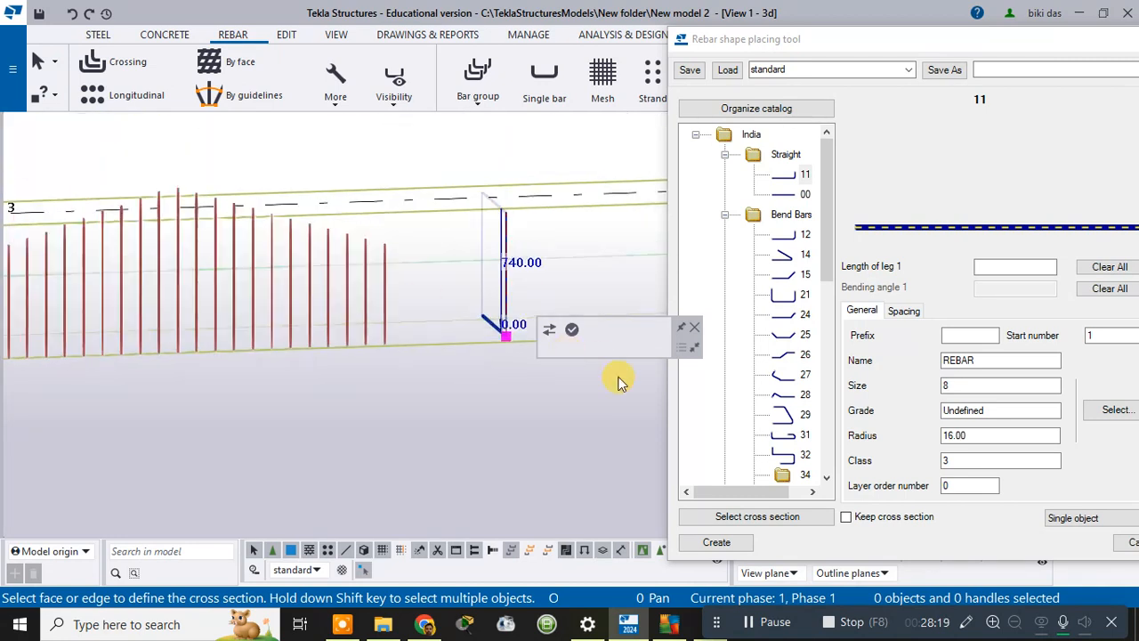
click(846, 516)
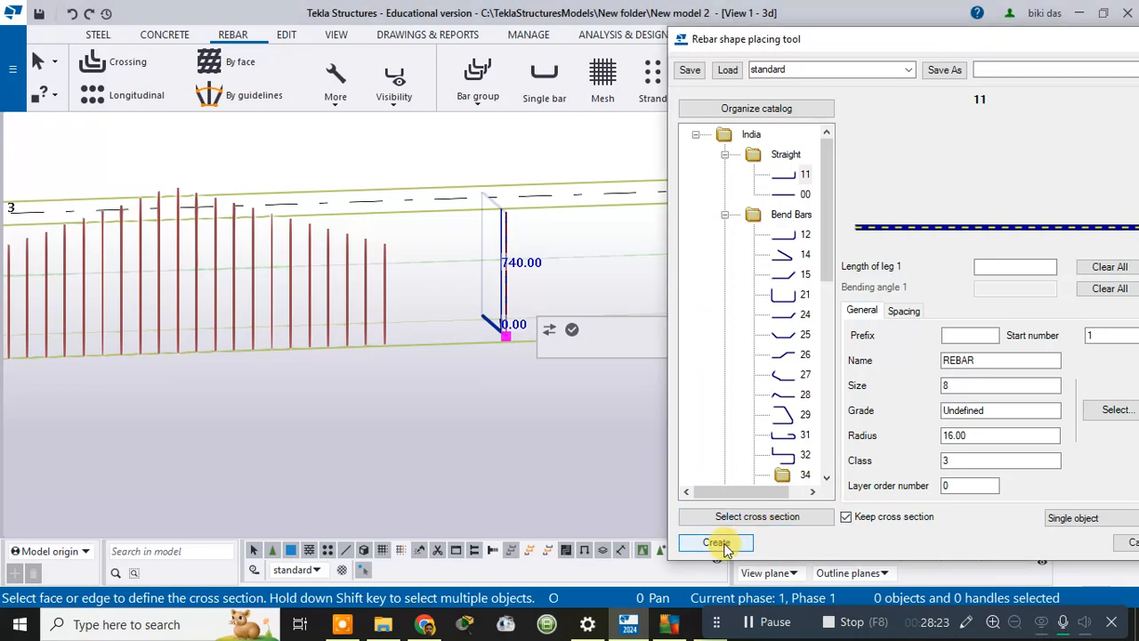
click(719, 542)
scroll(492, 325, down, 4)
scroll(586, 281, down, 1)
middle_drag(586, 282, 499, 258)
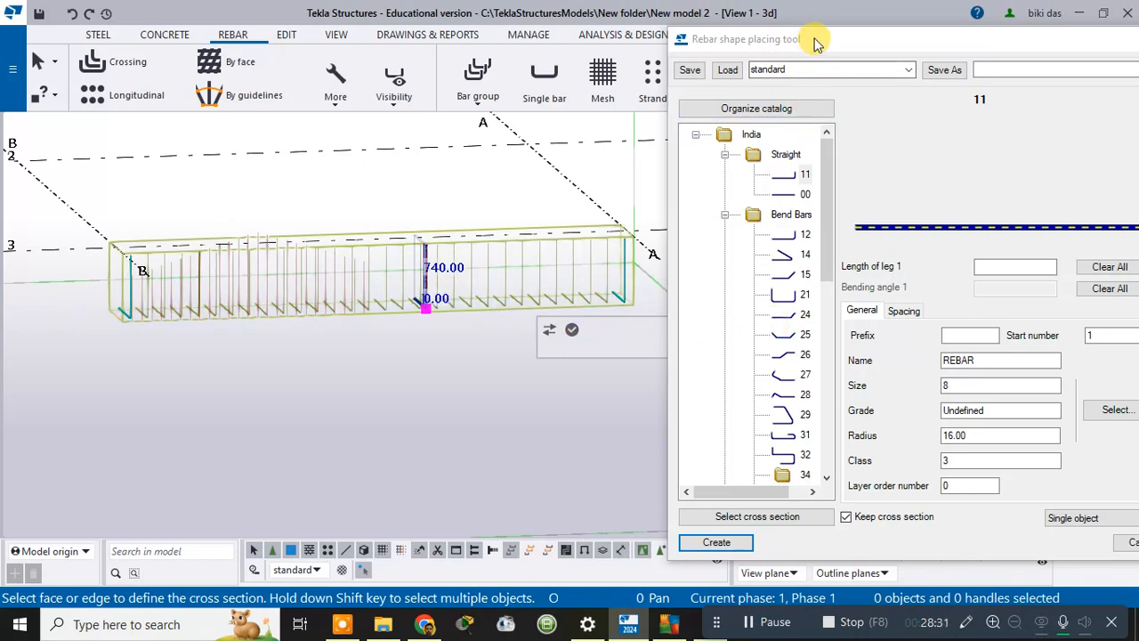
Undo the rebar sets on the beam and choose shape 29 from the Bend Bars group
drag(816, 44, 614, 43)
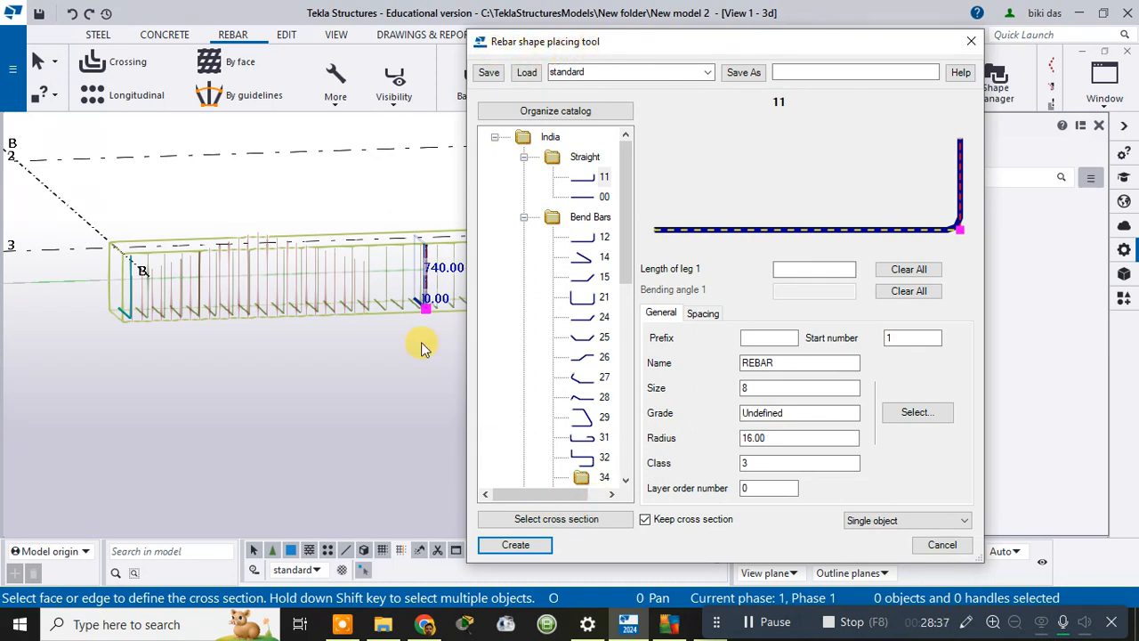
click(394, 346)
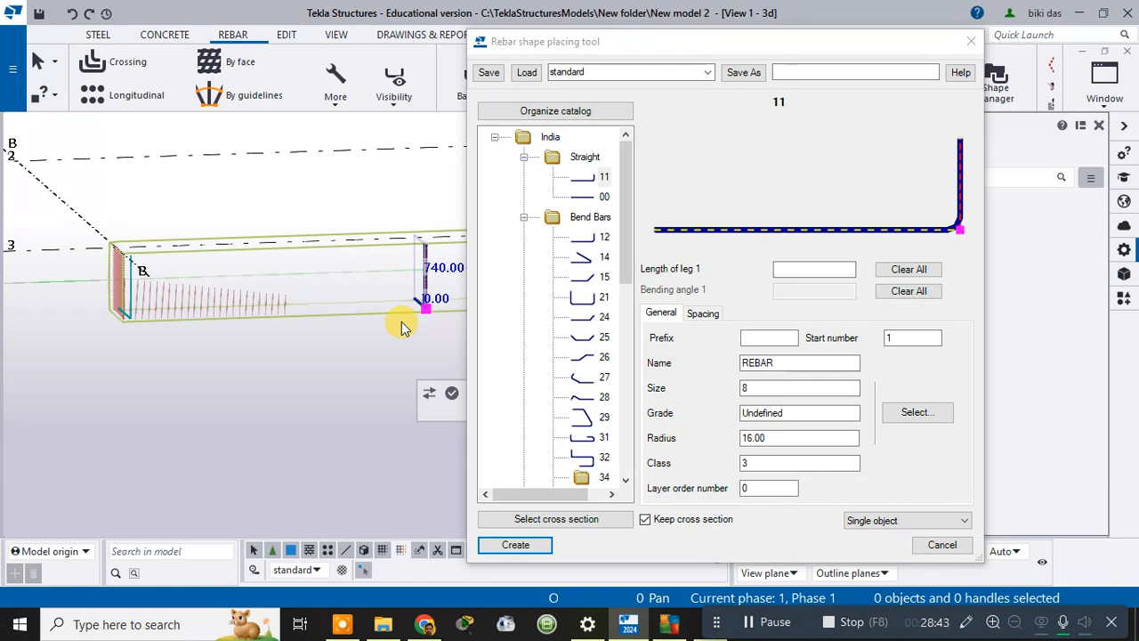
click(426, 293)
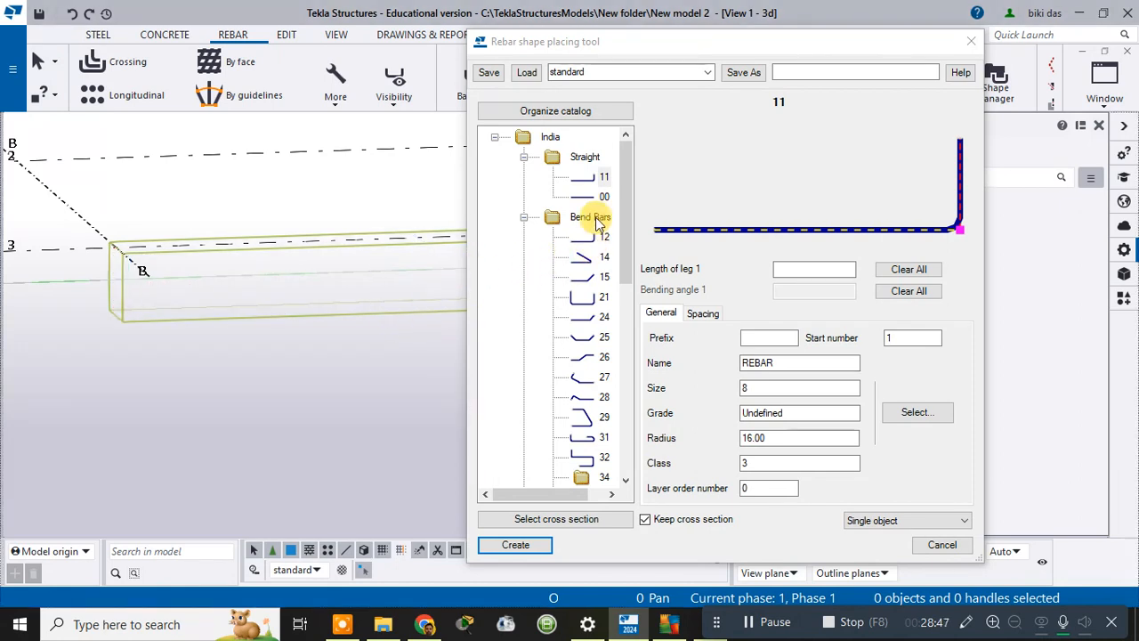
click(583, 416)
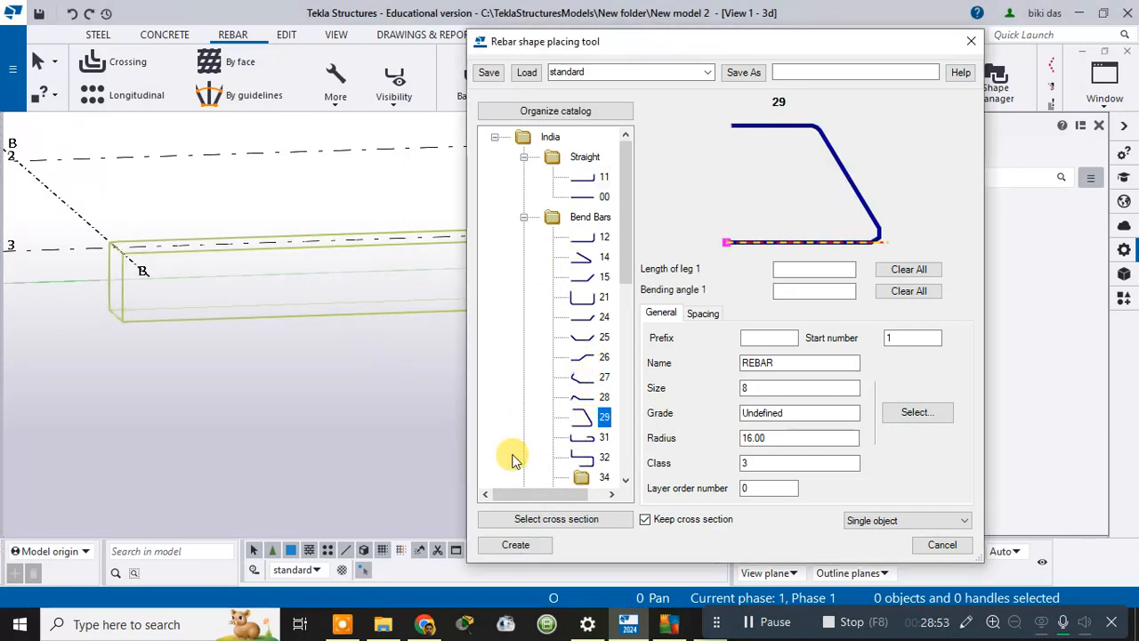
Try to place shape 12 from the Bend Bars group on the beam
click(361, 294)
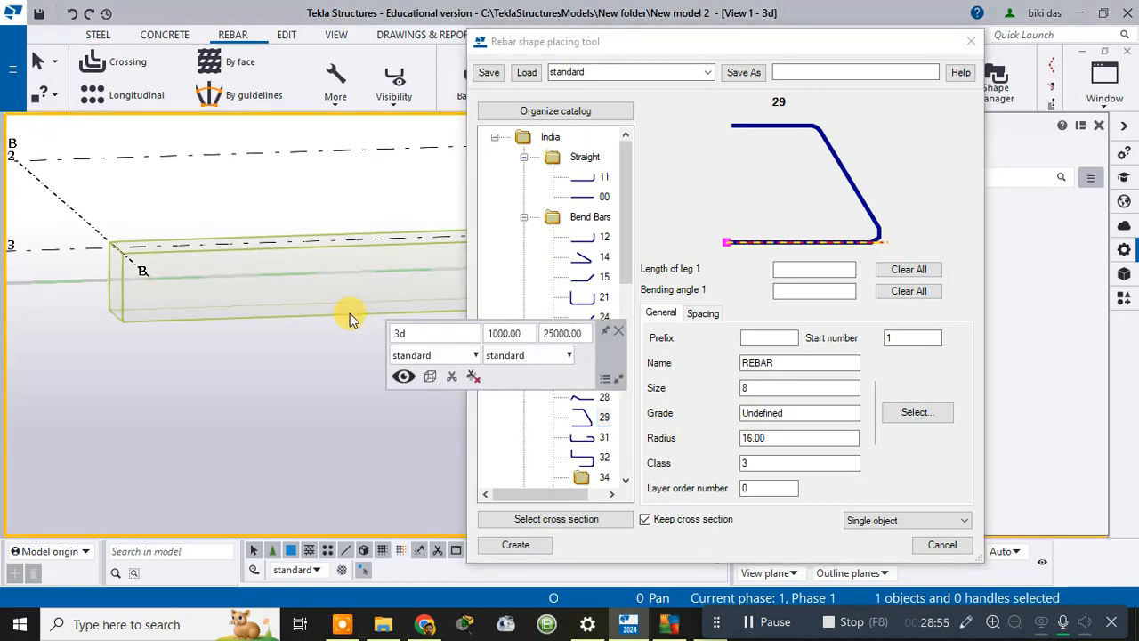
click(703, 161)
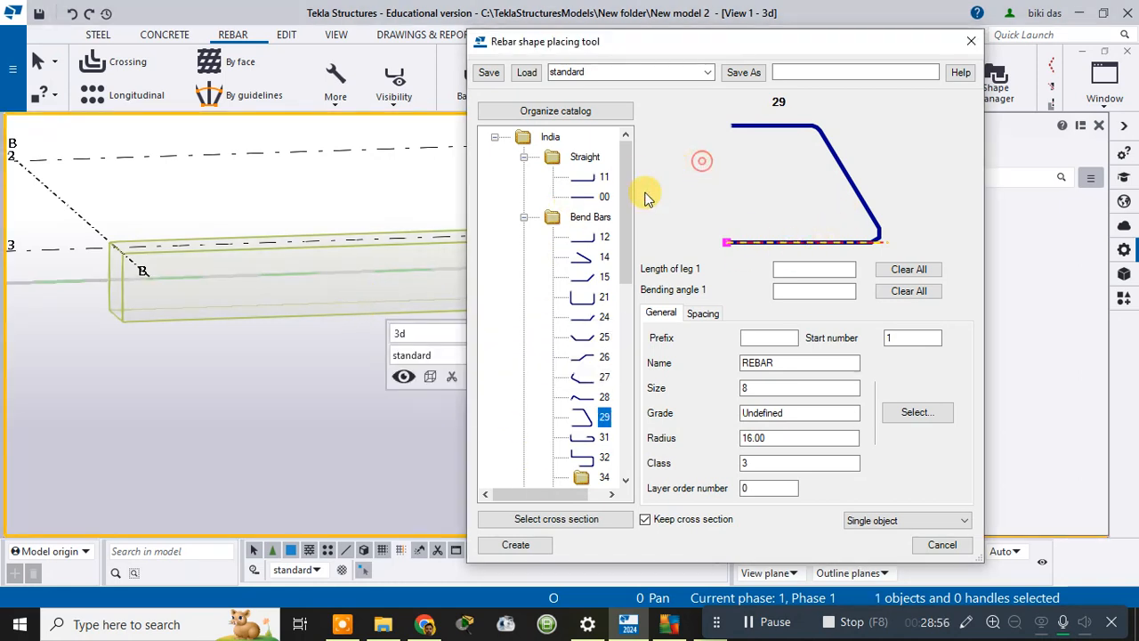
click(587, 242)
click(305, 316)
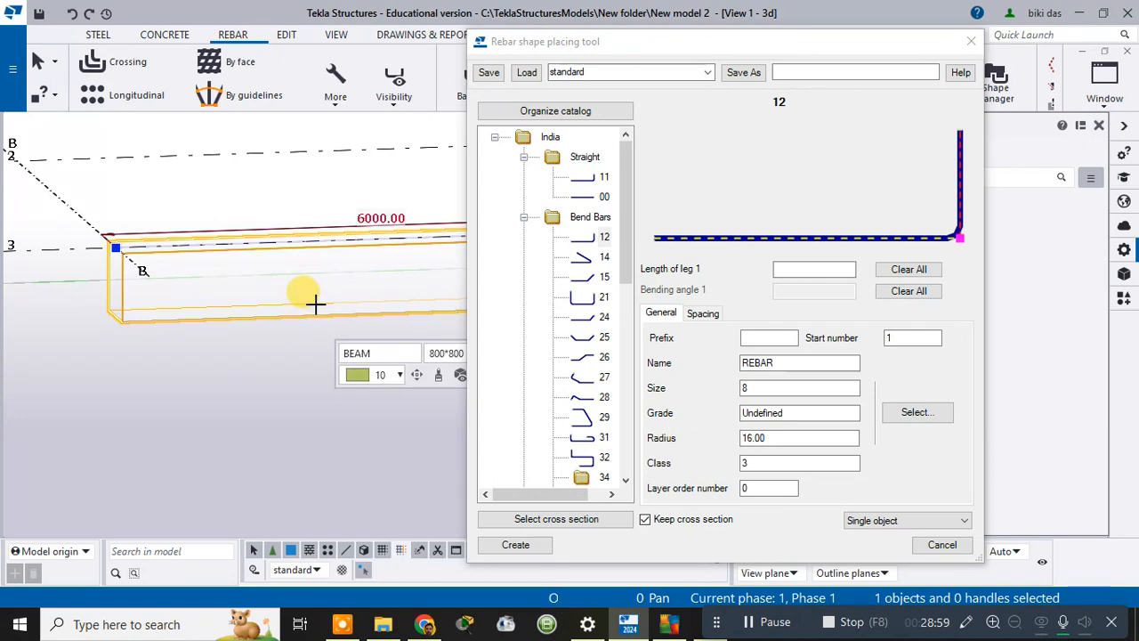
scroll(304, 300, down, 2)
scroll(305, 300, down, 2)
click(237, 376)
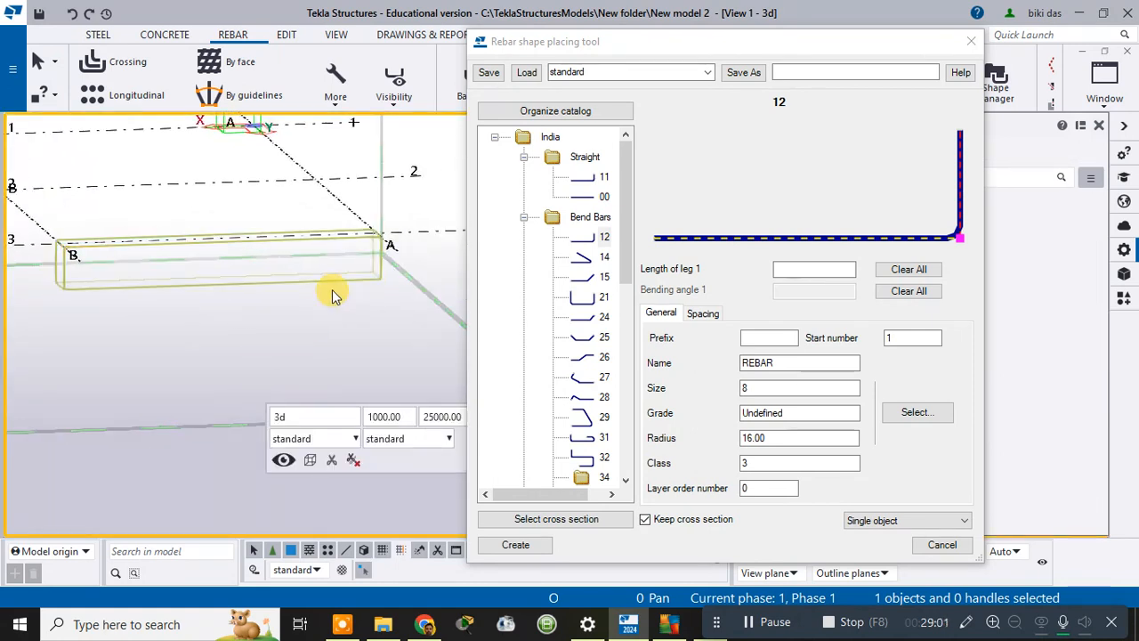
Close the rebar shape placing tool, interrupt the running command and close the properties pane
click(971, 41)
right_click(547, 236)
click(559, 244)
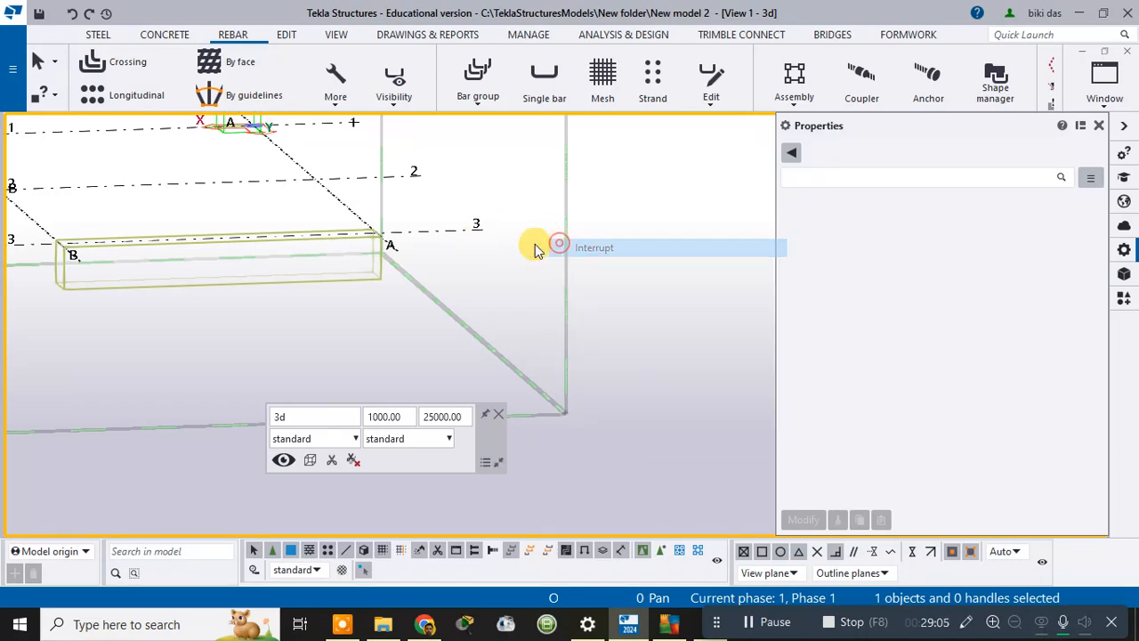
click(670, 220)
double_click(670, 221)
click(1118, 109)
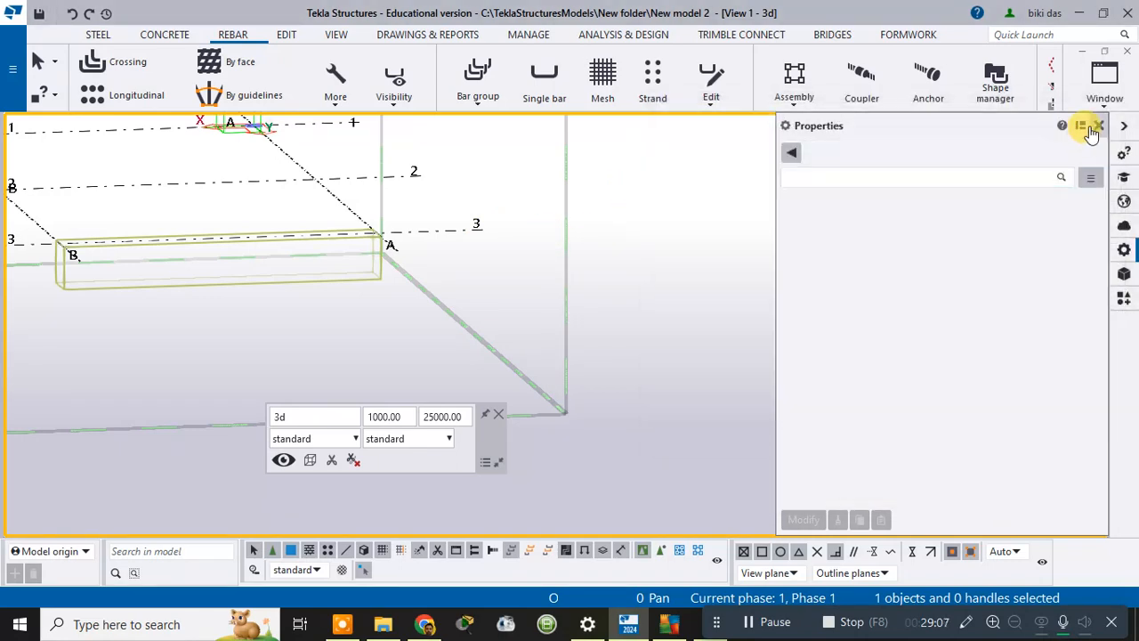
click(1098, 126)
middle_drag(476, 176, 543, 222)
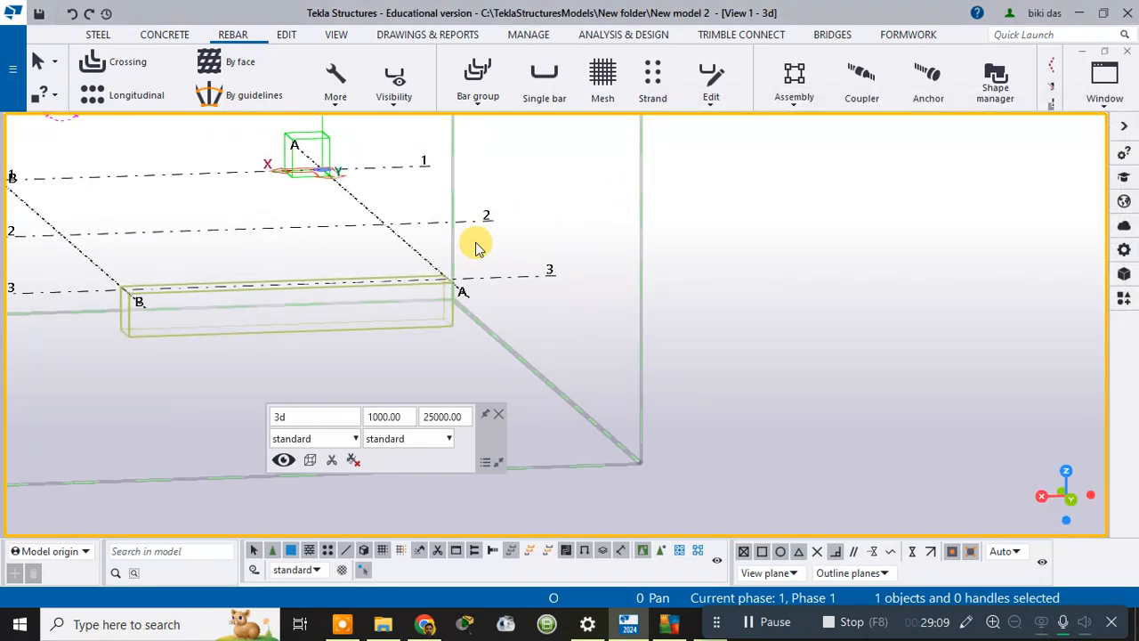
click(508, 300)
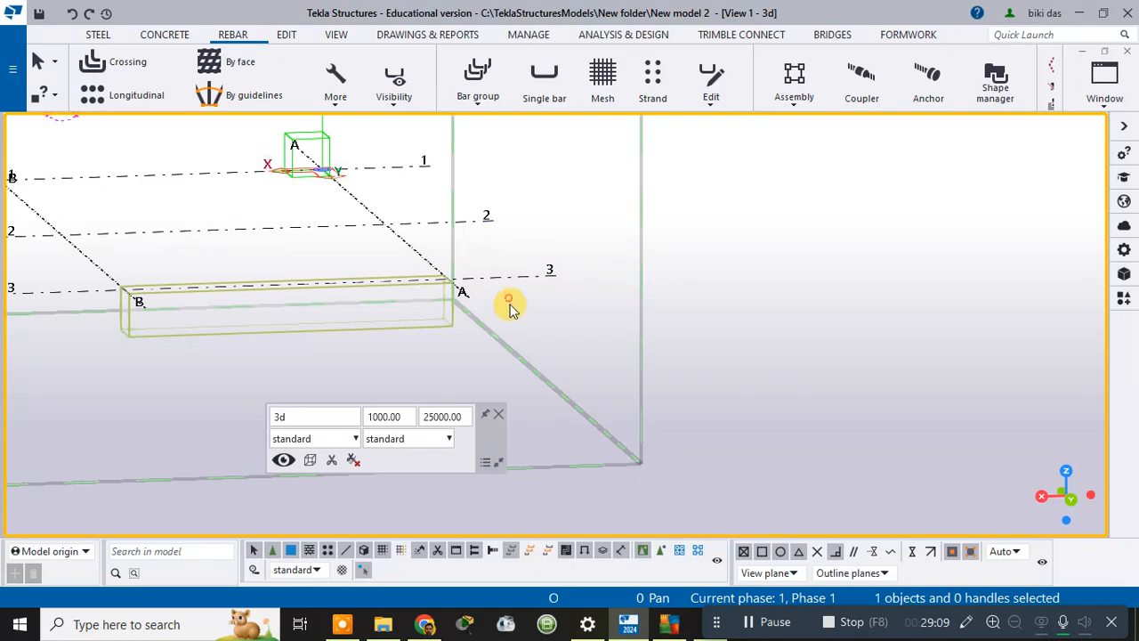
Reopen the rebar shape placing tool and choose shape 22 from the India catalog's Curved Bend Bars group
click(333, 98)
click(271, 195)
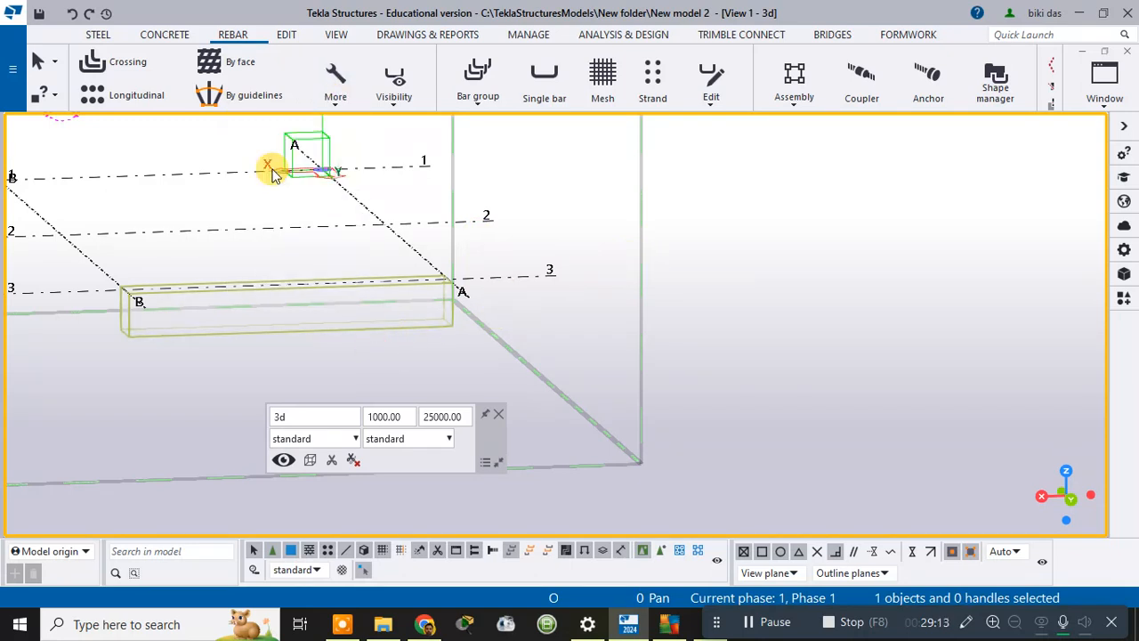
click(338, 98)
click(290, 171)
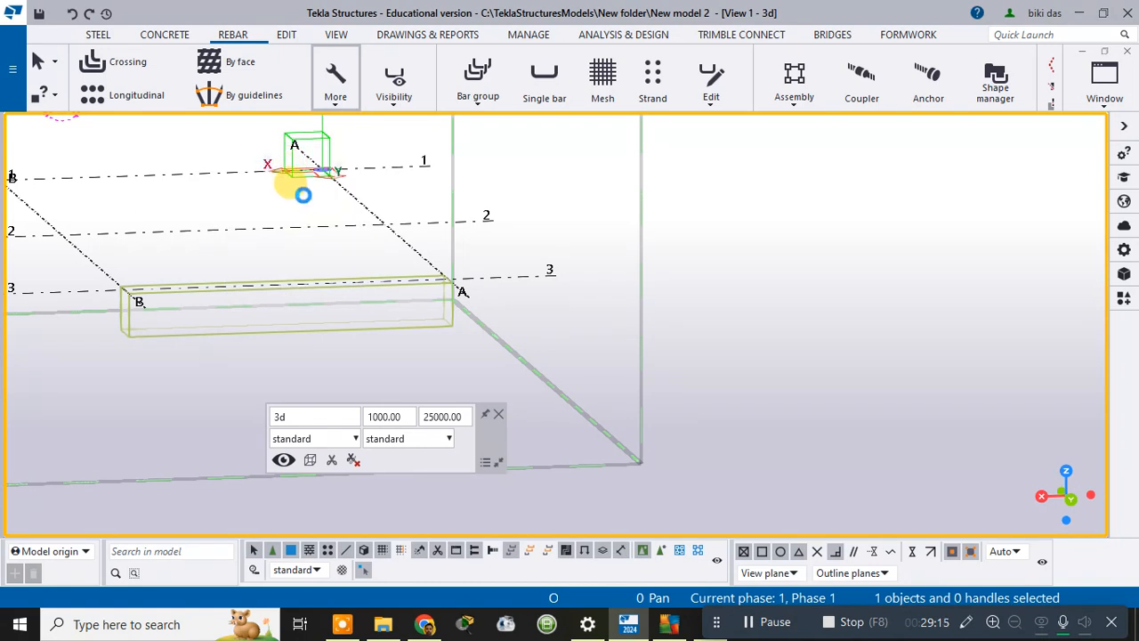
click(495, 138)
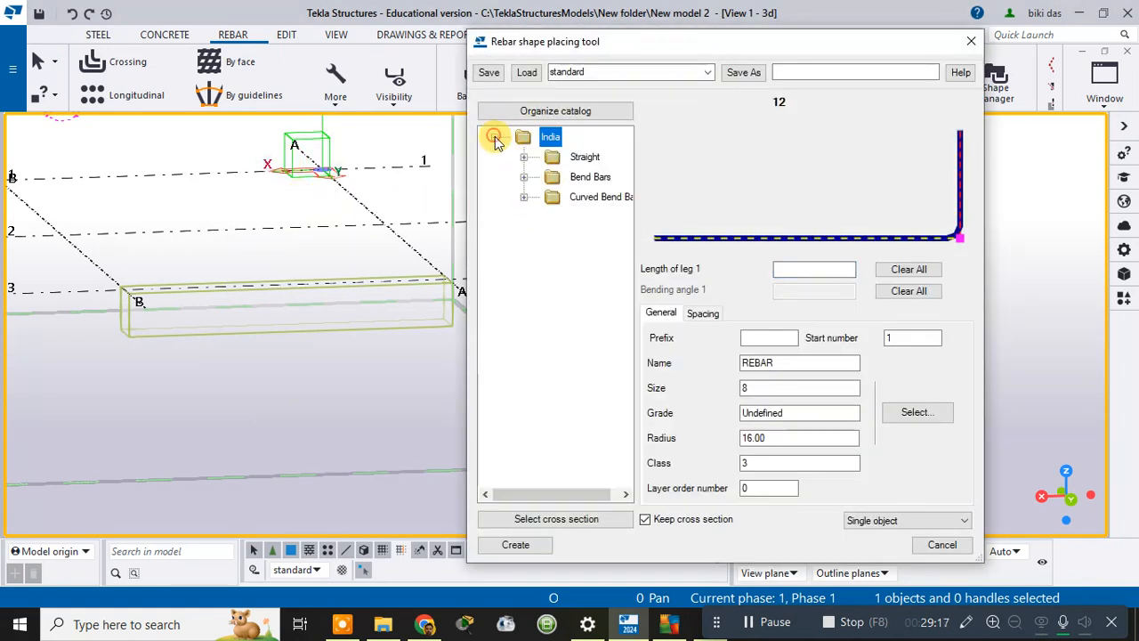
click(523, 197)
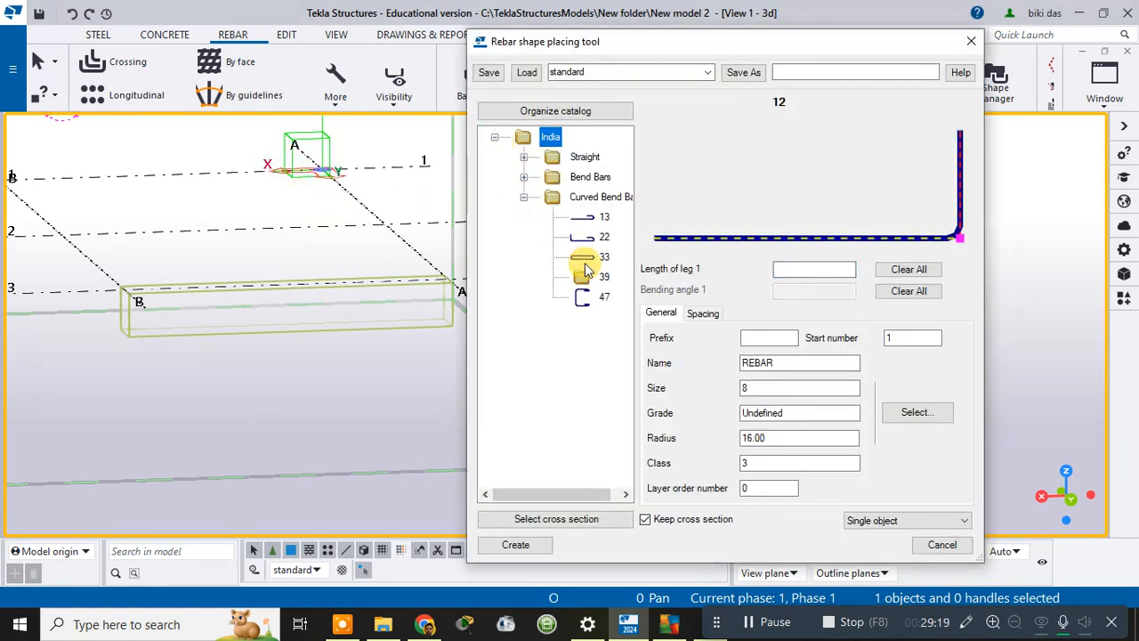
click(596, 238)
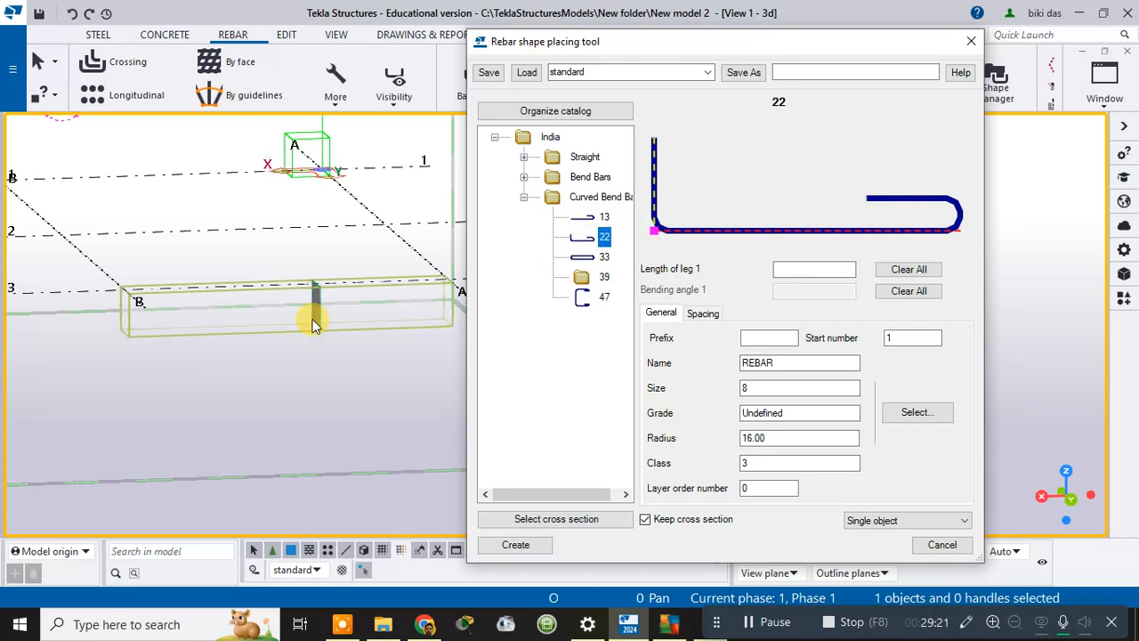
Fit shape 22 to a cross section partway along the beam, create the bars and inspect their hooks
click(311, 322)
scroll(313, 307, up, 3)
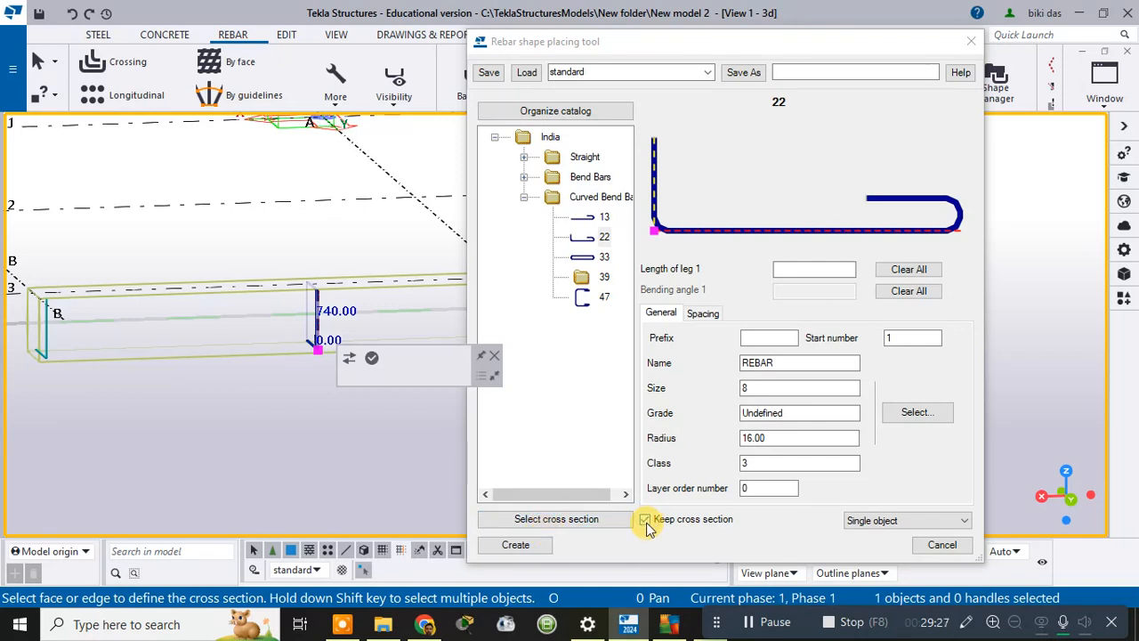
click(515, 544)
scroll(271, 365, down, 3)
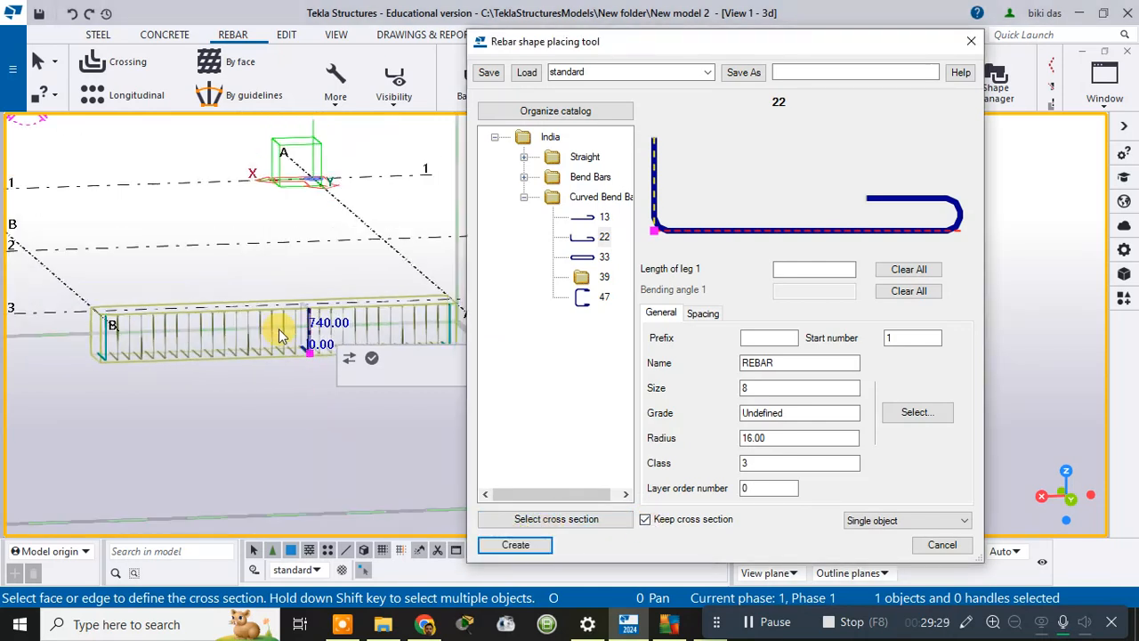
ctrl+middle_drag(242, 391, 372, 334)
scroll(382, 307, up, 5)
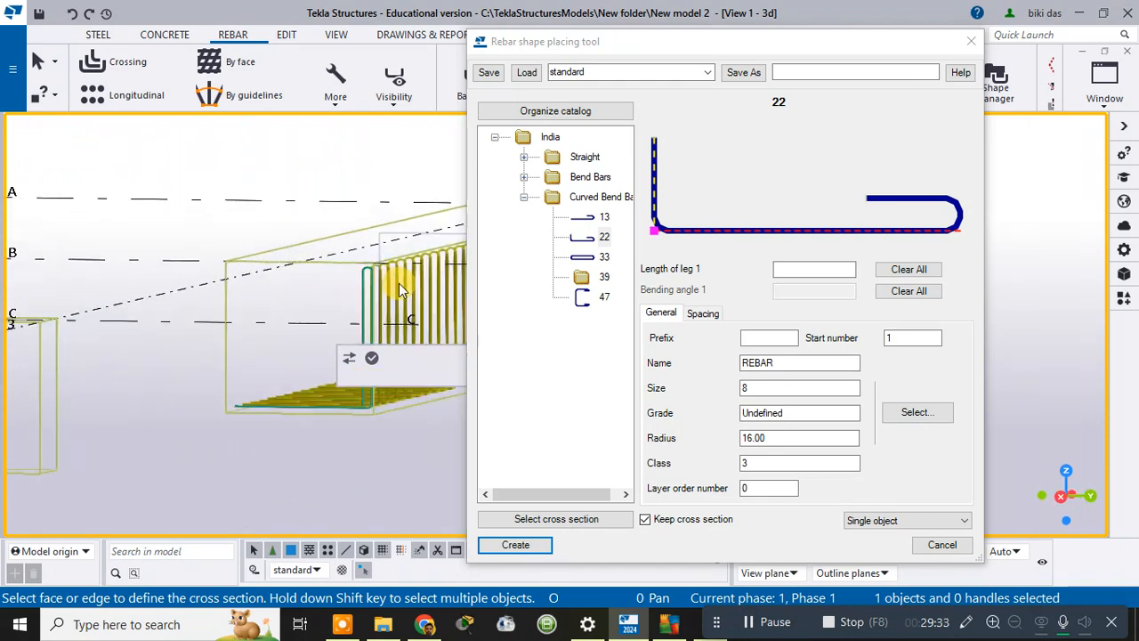
ctrl+middle_drag(262, 368, 298, 332)
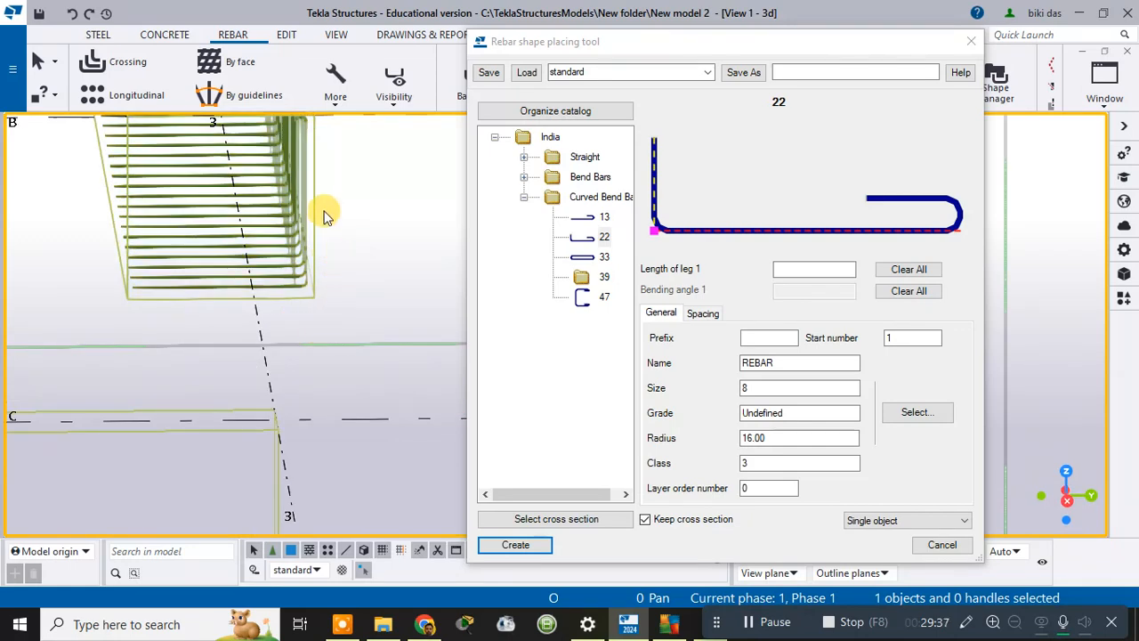
middle_drag(335, 172, 321, 137)
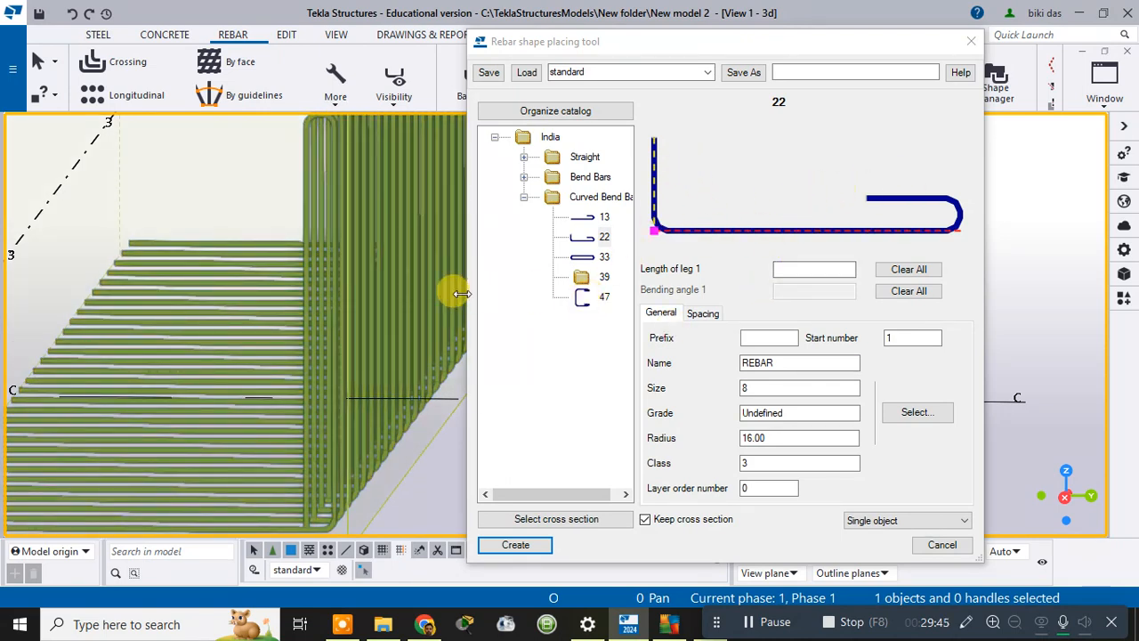
Delete the shape 22 bars from the beam and choose shape 14 from the Bend Bars group
key(Delete)
scroll(427, 327, down, 3)
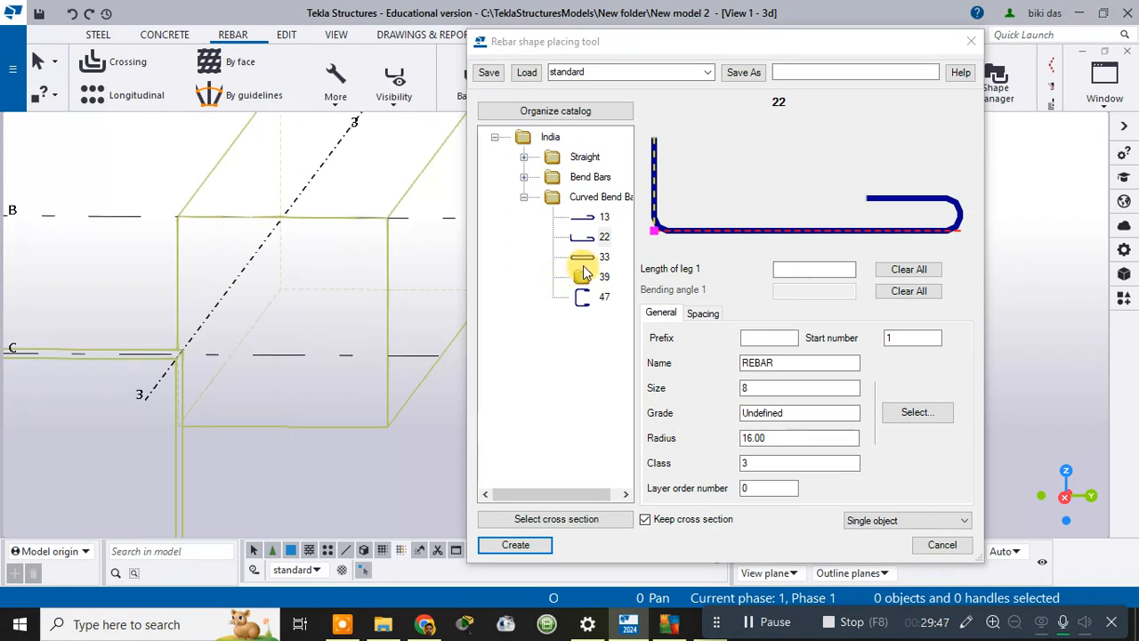
click(526, 178)
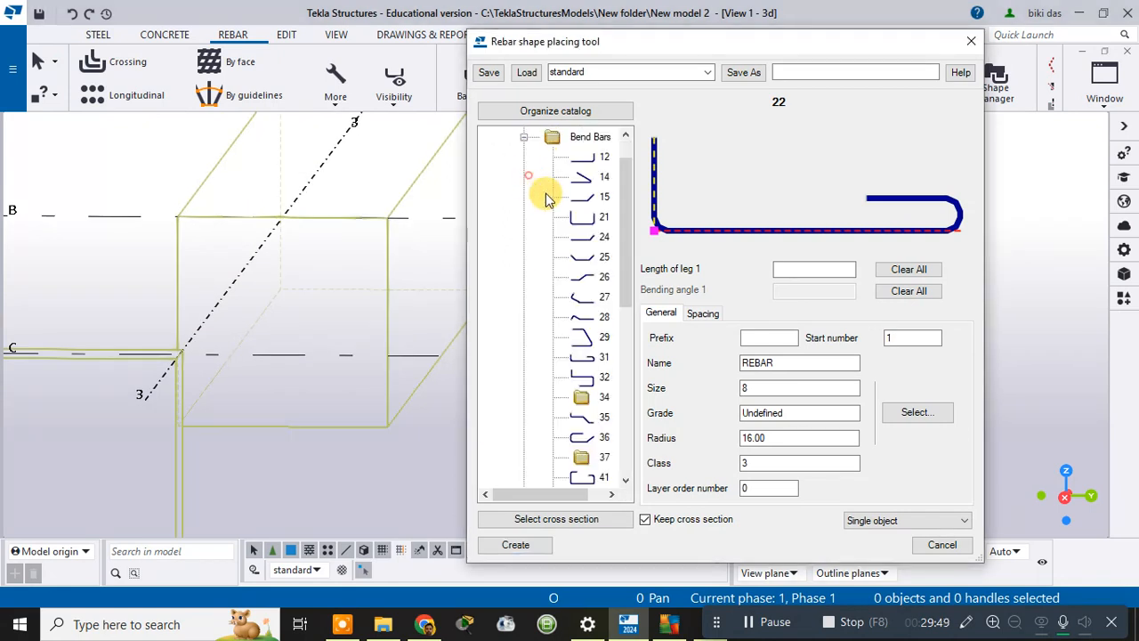
click(591, 179)
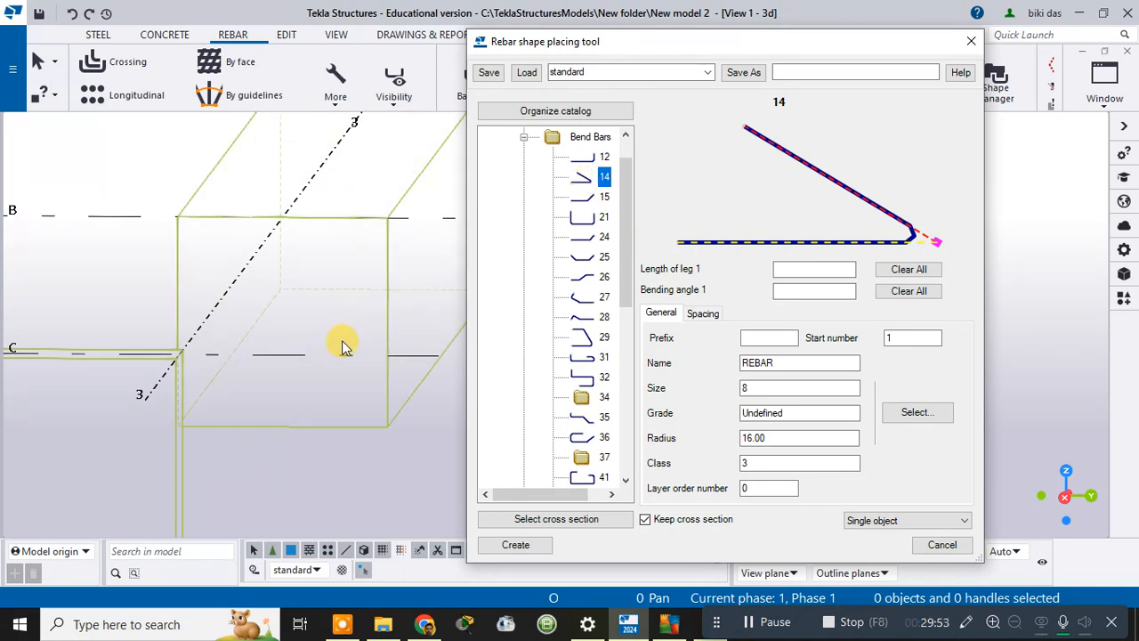
Try to create shape 14 bars using the beam's end face at grid B as the cross section
scroll(372, 324, down, 2)
middle_drag(403, 300, 333, 318)
ctrl+middle_drag(345, 256, 313, 359)
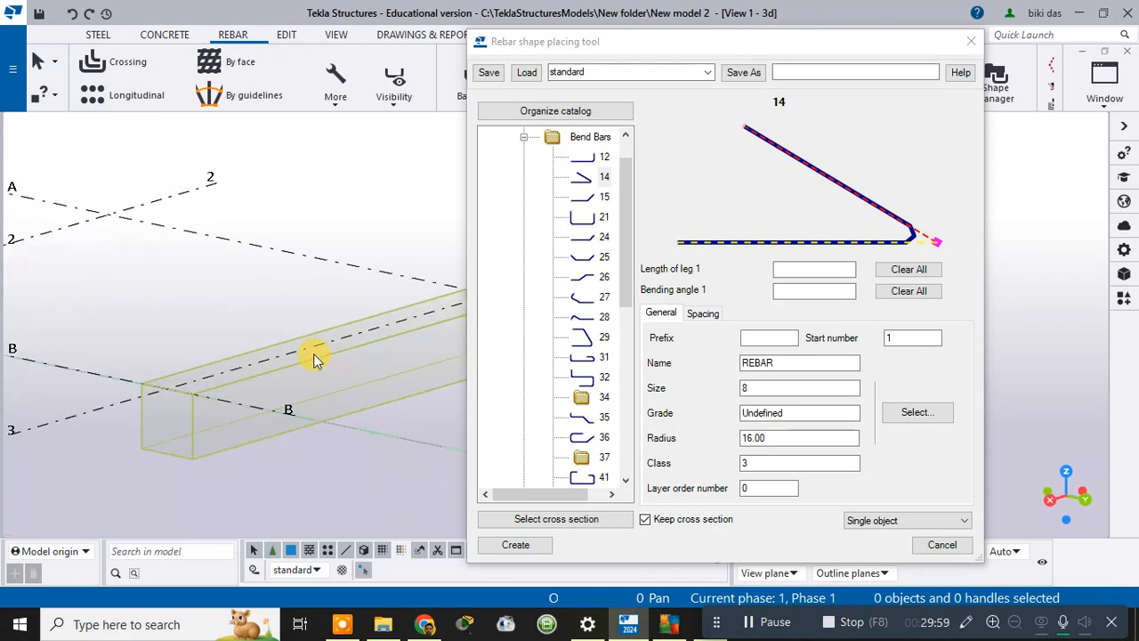
click(308, 359)
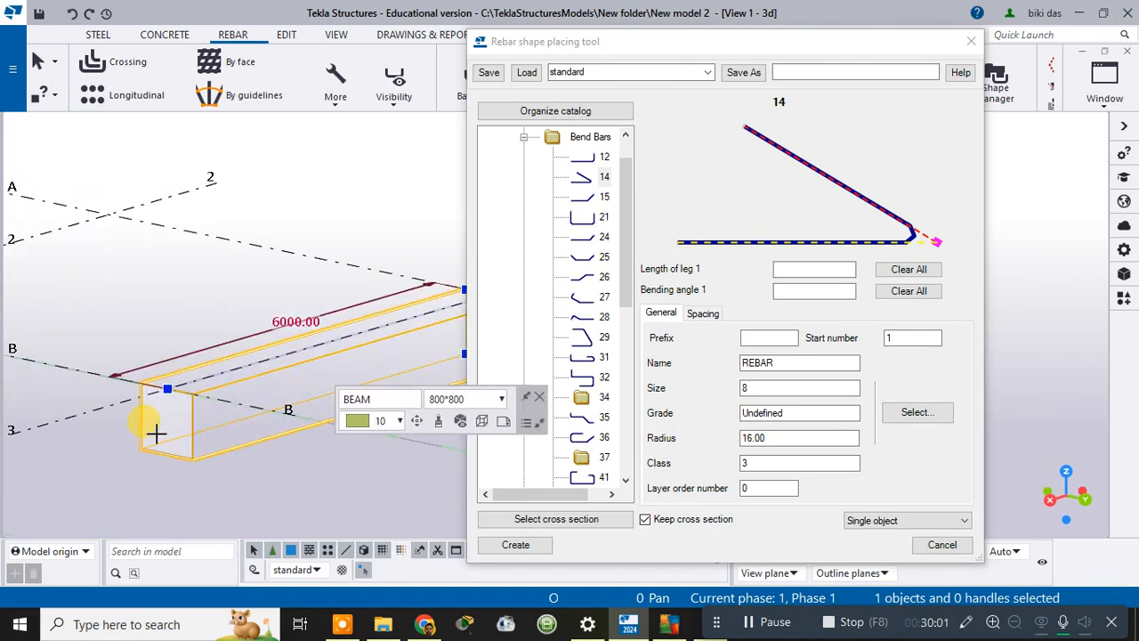
click(185, 434)
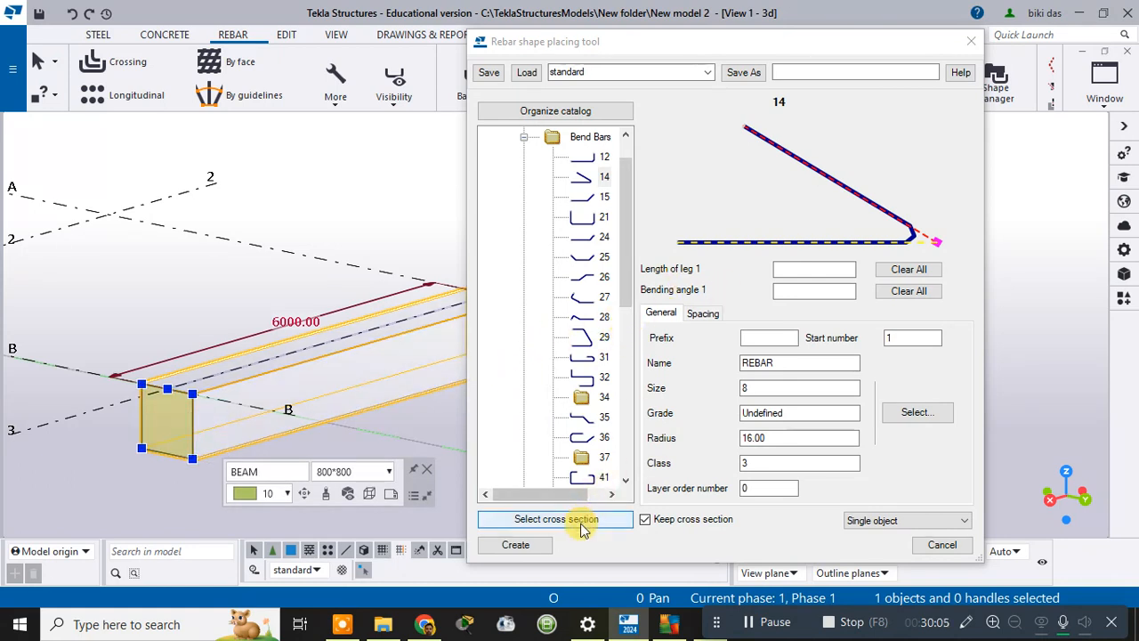
click(550, 528)
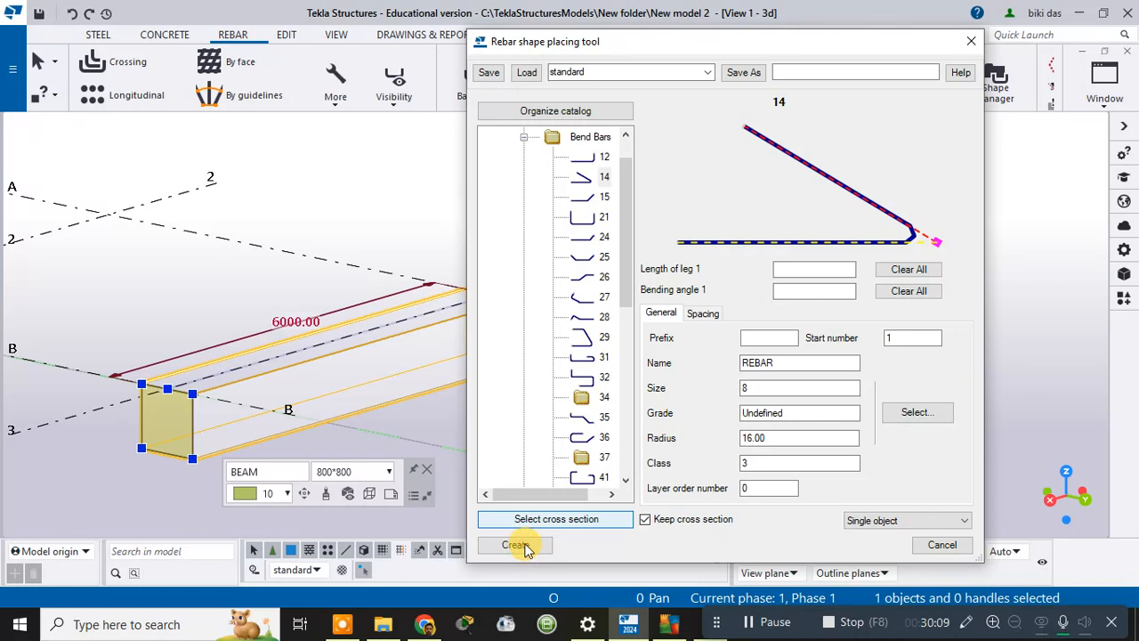
click(516, 544)
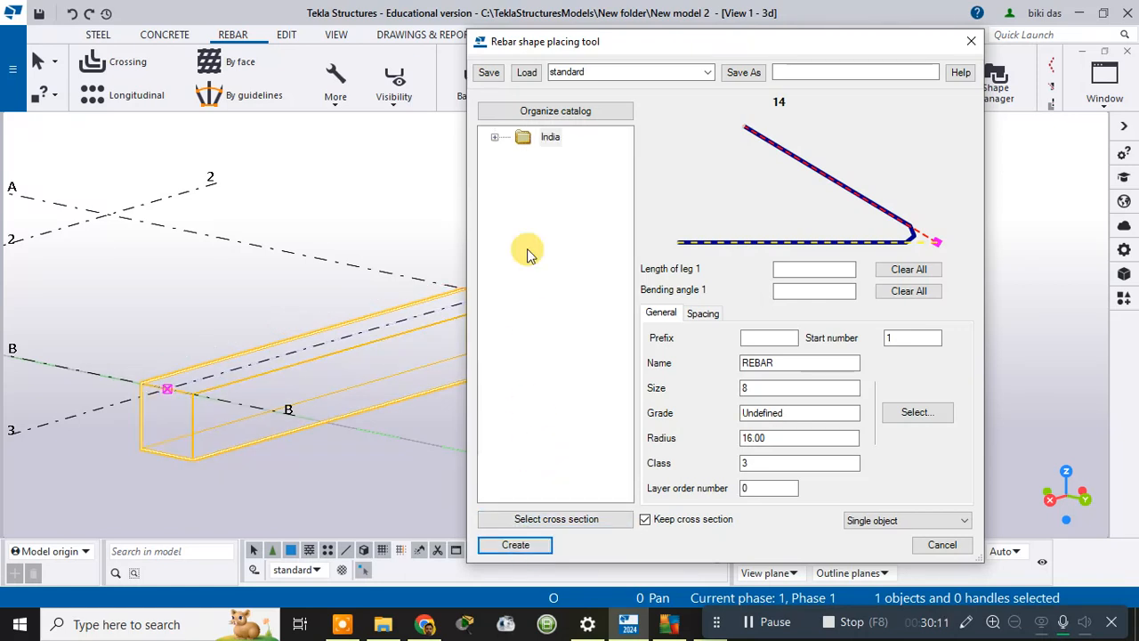
Choose shape 21 from the Bend Bars group, fit it to a cross section partway along the beam, and create the bars
click(497, 138)
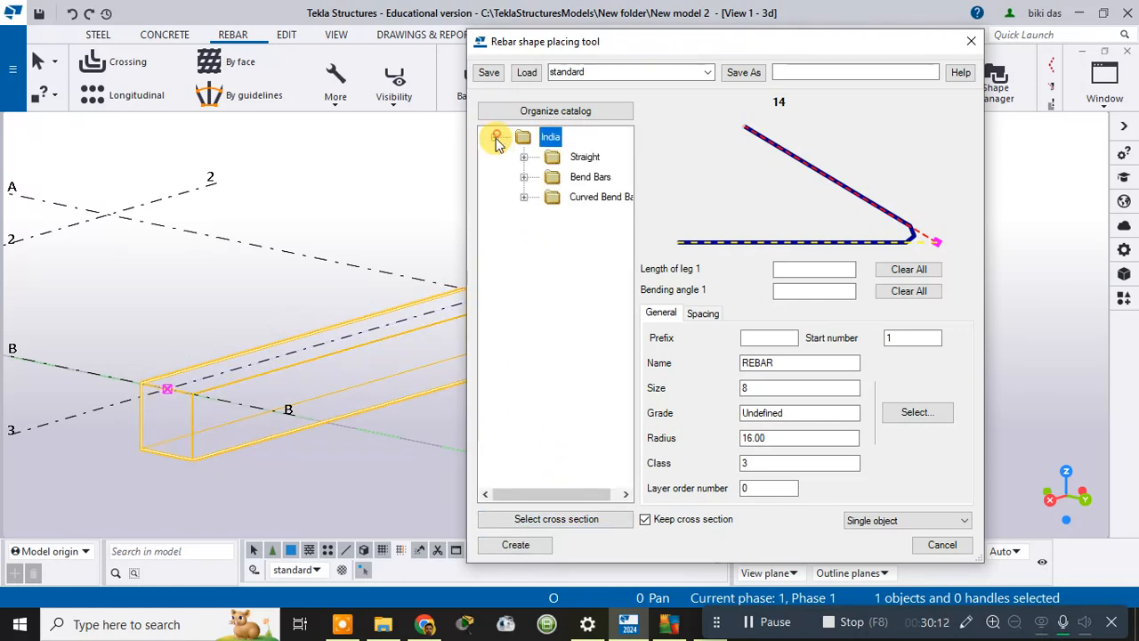
click(521, 177)
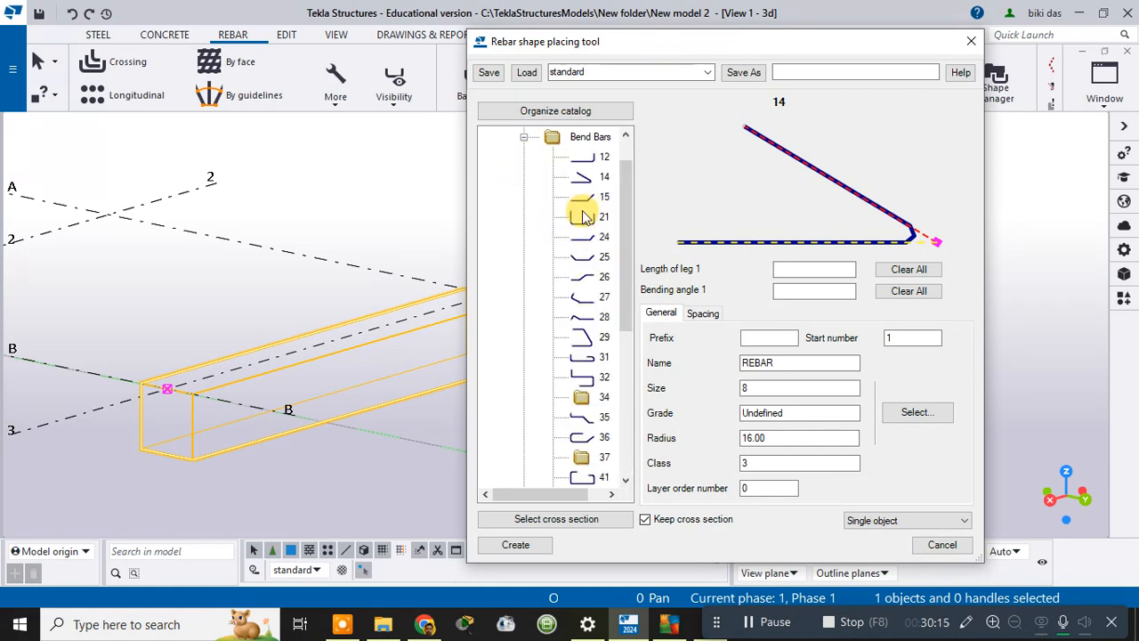
click(590, 219)
drag(587, 227, 342, 357)
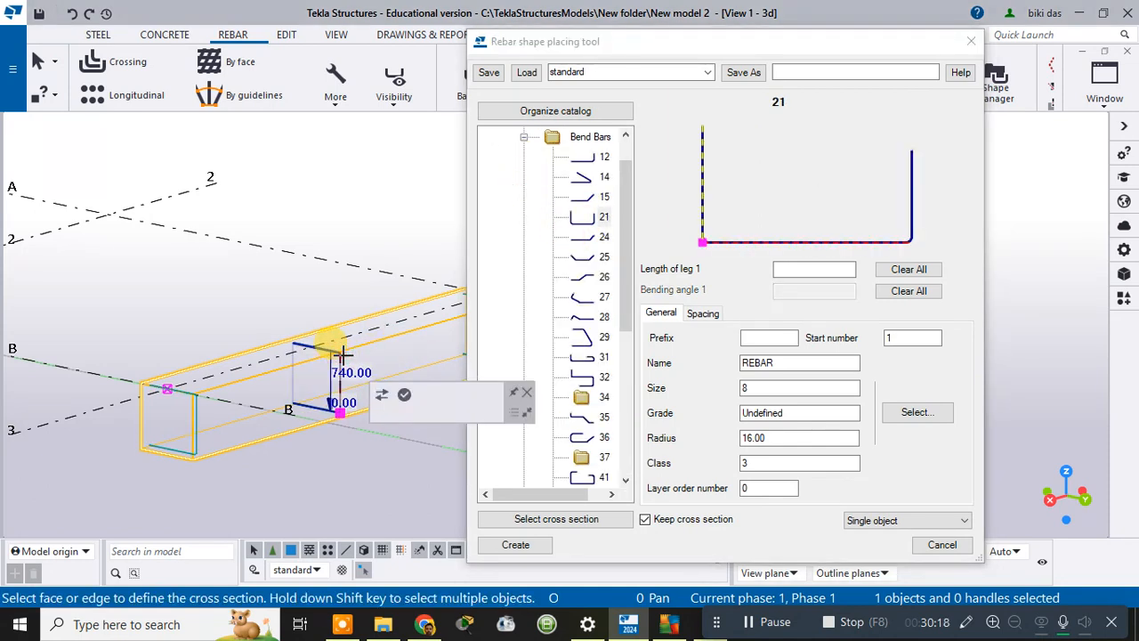
click(524, 548)
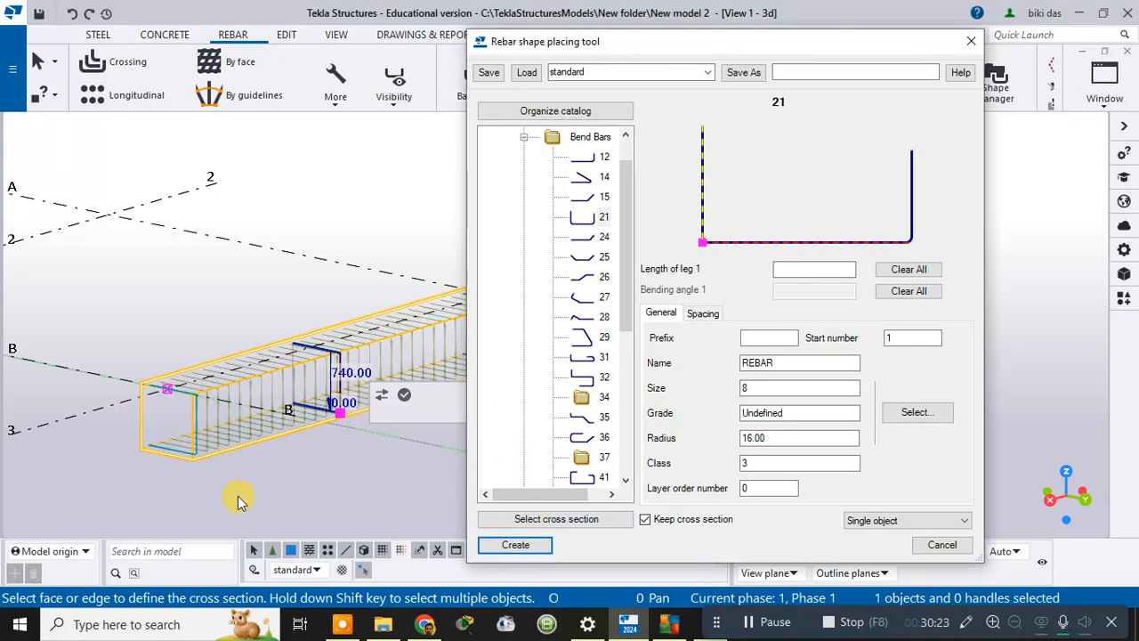
ctrl+middle_drag(237, 501, 291, 393)
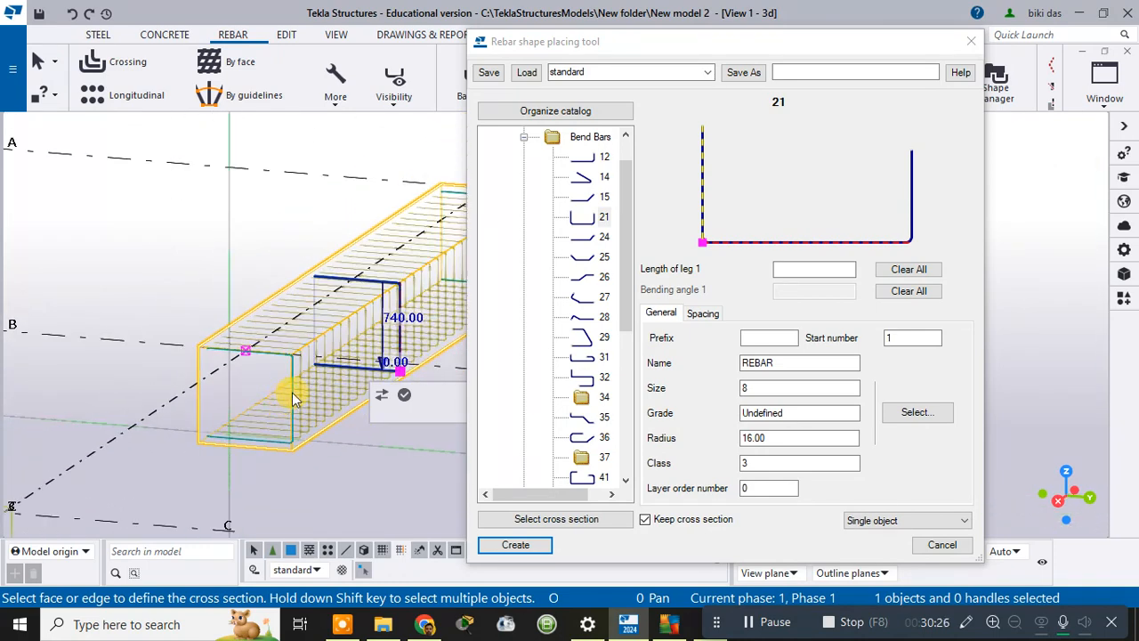
Close the rebar shape placing tool and show the additional rebar set commands
click(505, 54)
click(969, 41)
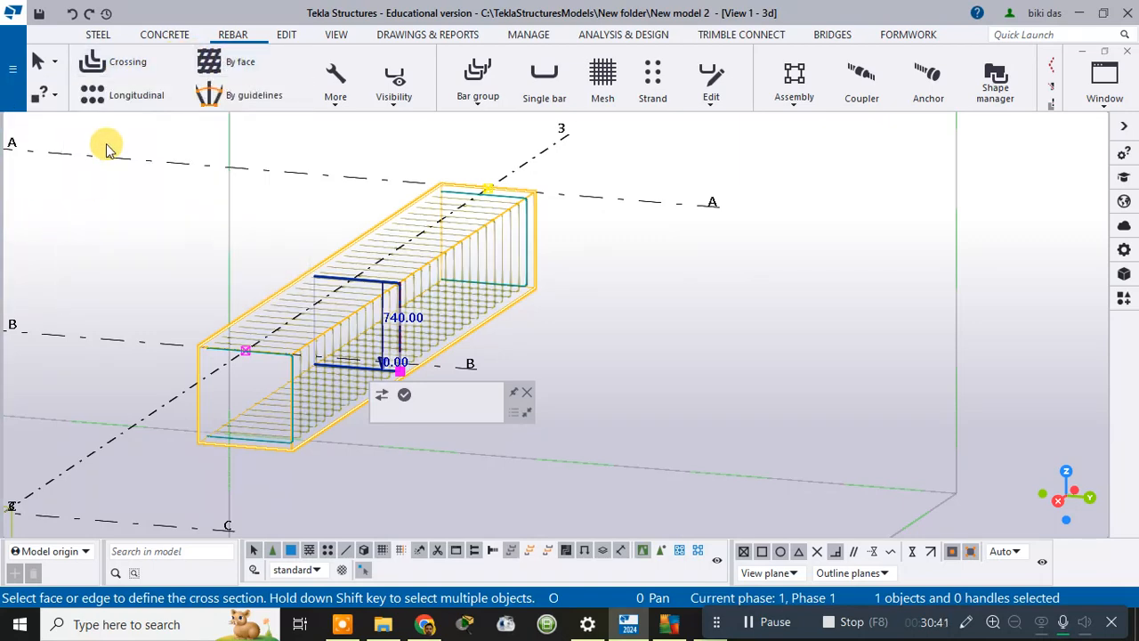
click(345, 104)
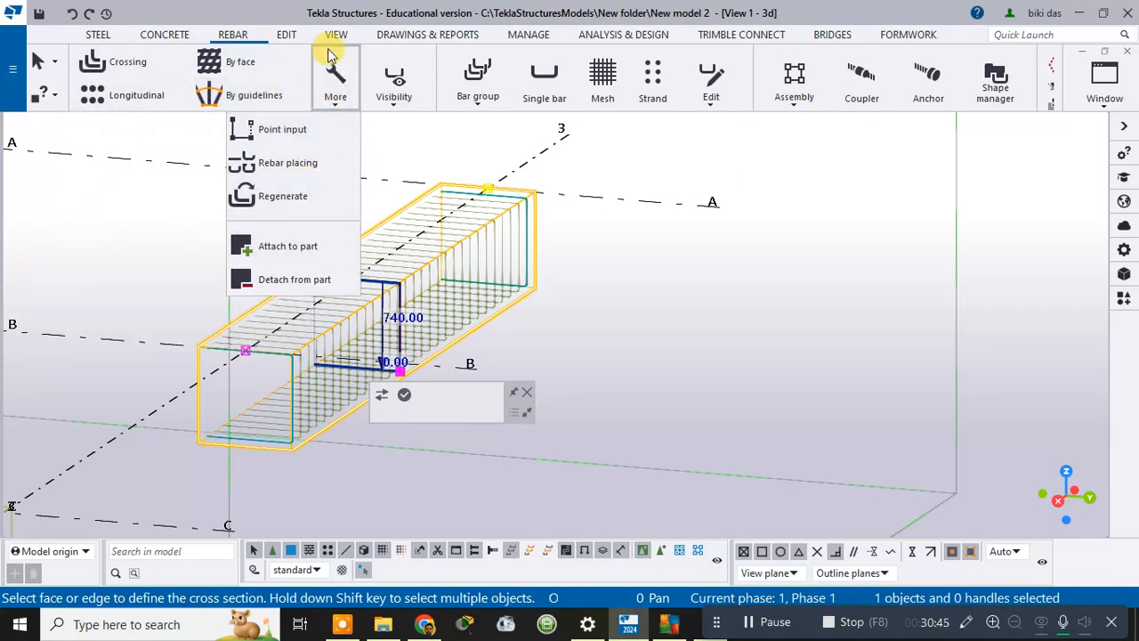